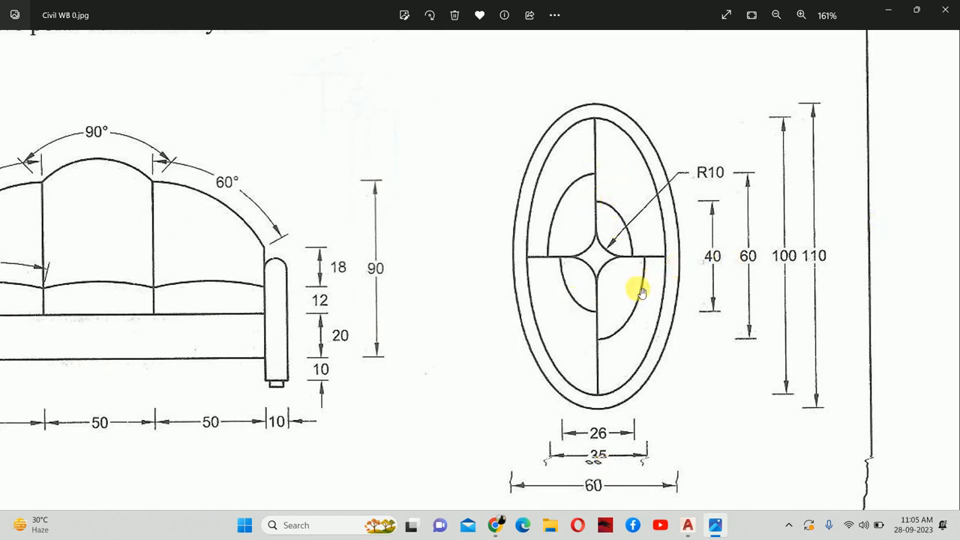
# Switch to AutoCAD, start an ellipse from a free point in the drawing area and turn Ortho mode on
pyautogui.hotkey('alt', 'Tab')
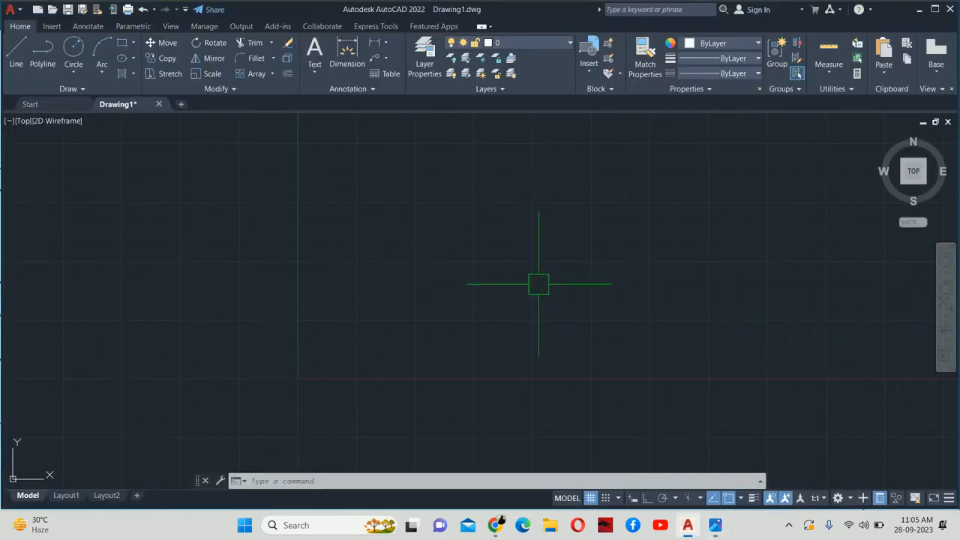
pyautogui.write('el')
pyautogui.press('Return')
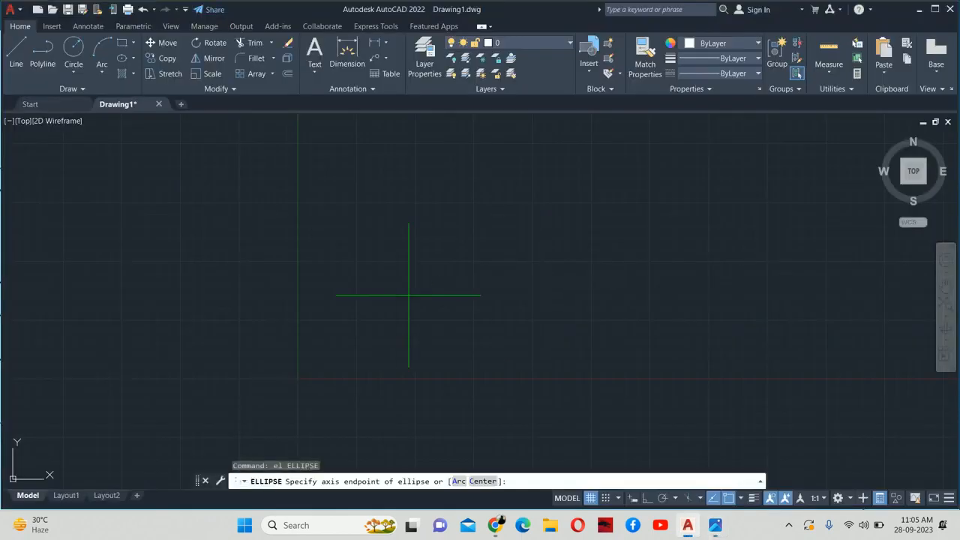
pyautogui.click(381, 249)
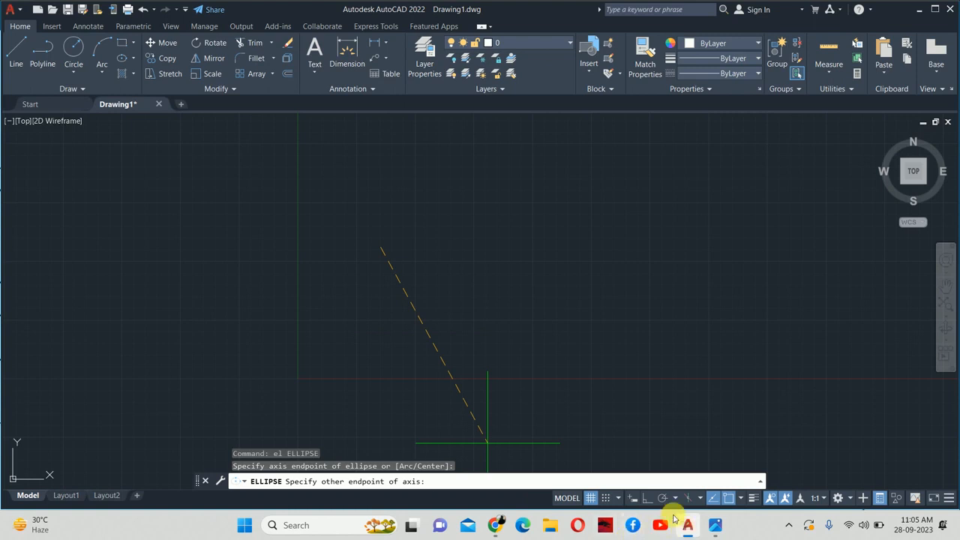
pyautogui.click(646, 499)
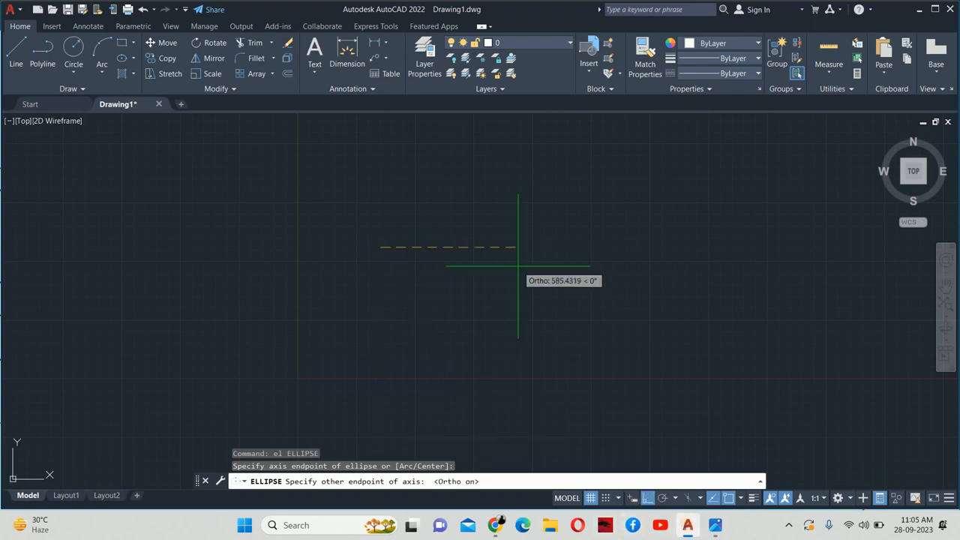
# Check the overall size in the reference image and complete the ellipse with a horizontal axis of 60 and a distance of 110 to the other axis
pyautogui.hotkey('alt', 'Tab')
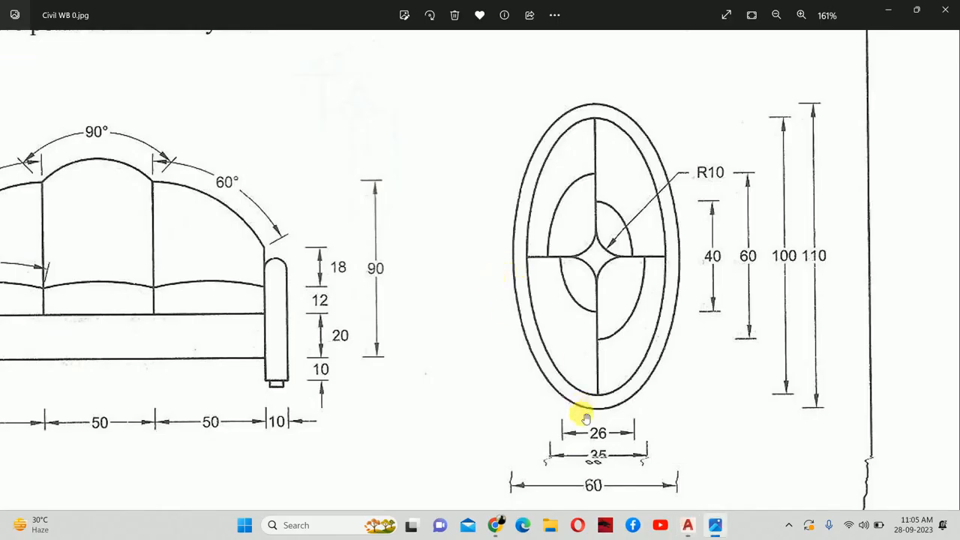
pyautogui.hotkey('alt', 'Tab')
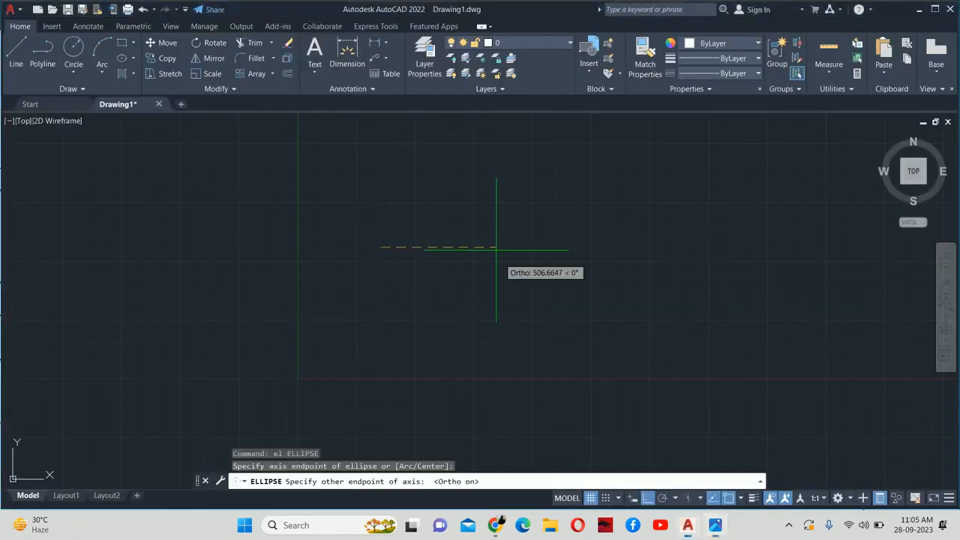
pyautogui.write('60')
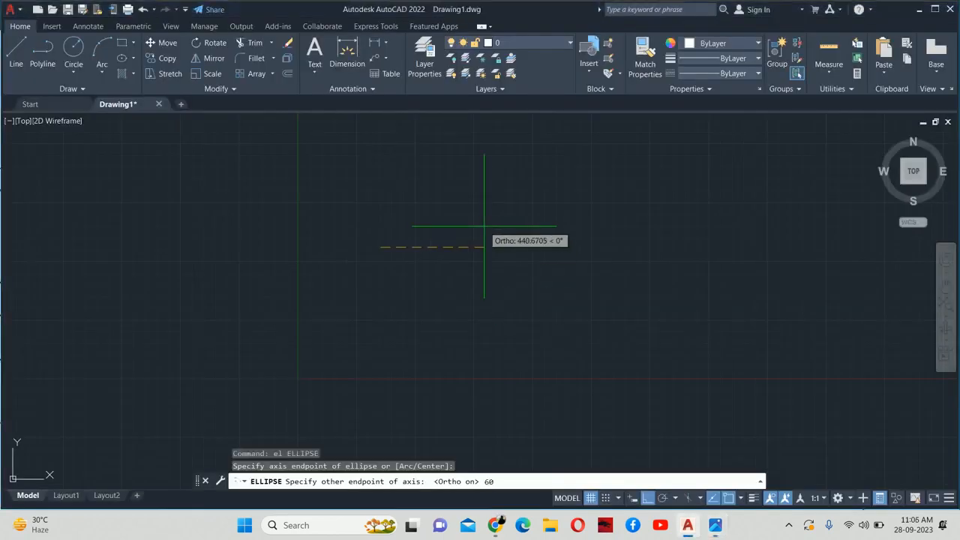
pyautogui.press('Return')
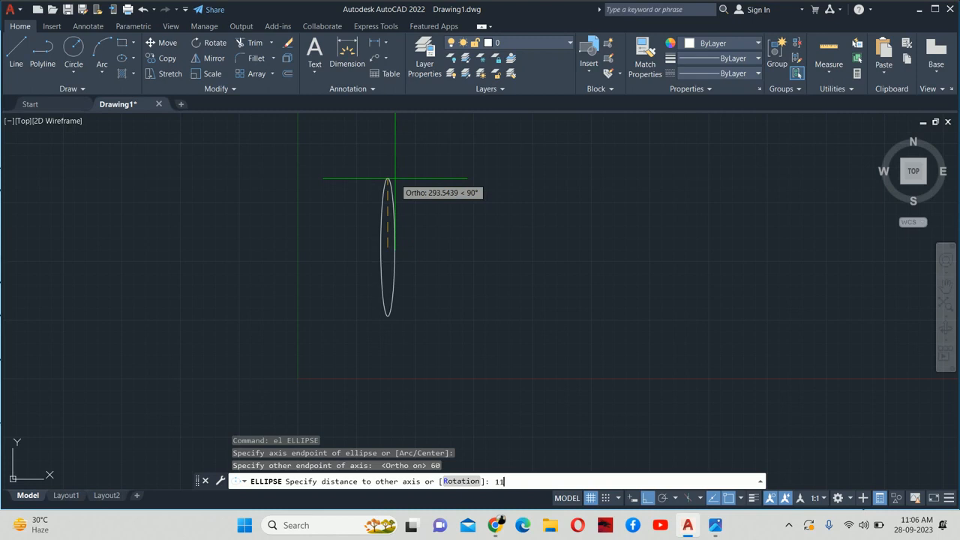
pyautogui.press('Return')
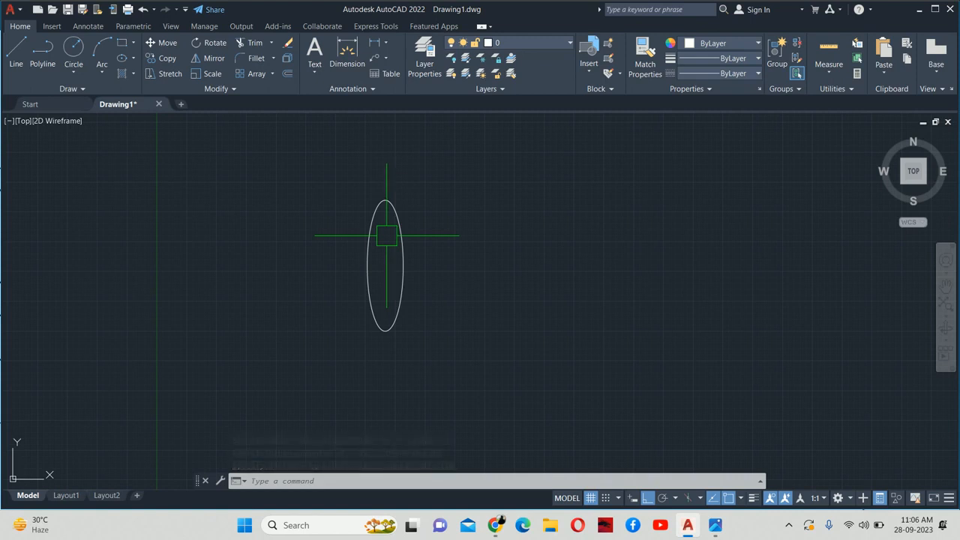
# Erase the overly tall ellipse from the drawing
pyautogui.click(413, 237)
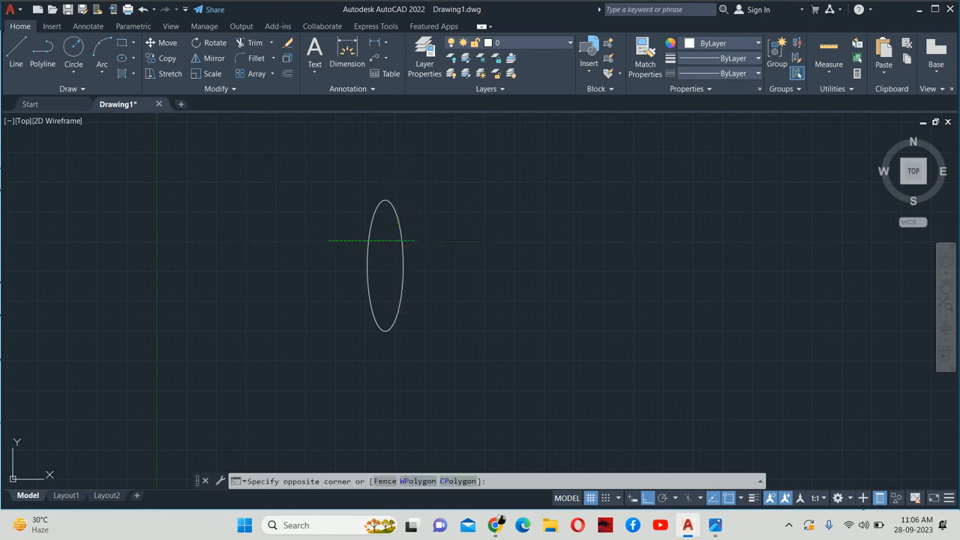
pyautogui.click(327, 243)
pyautogui.press('Delete')
# Draw the outer ellipse with a horizontal axis of 60 and a distance of 55 to the other axis
pyautogui.write('el')
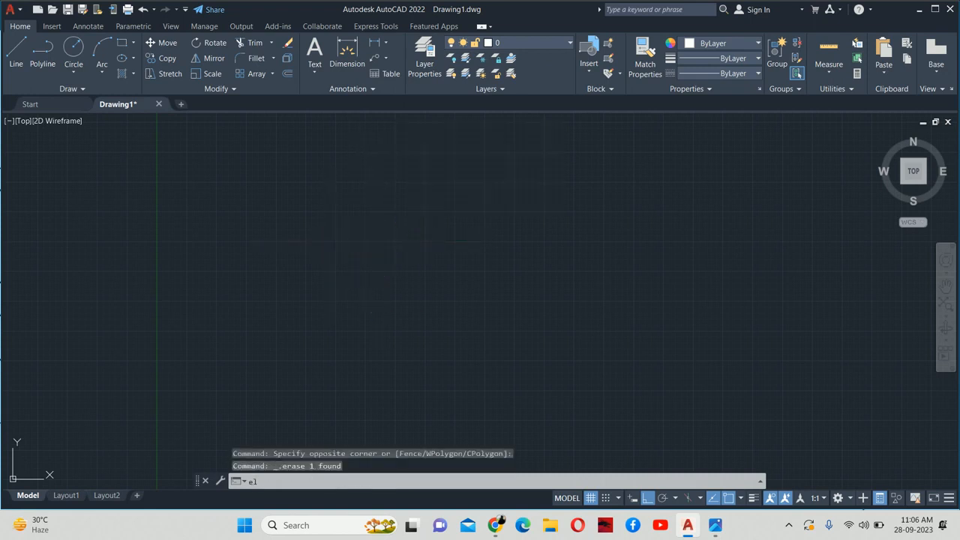
pyautogui.press('Return')
pyautogui.click(310, 273)
pyautogui.write('60')
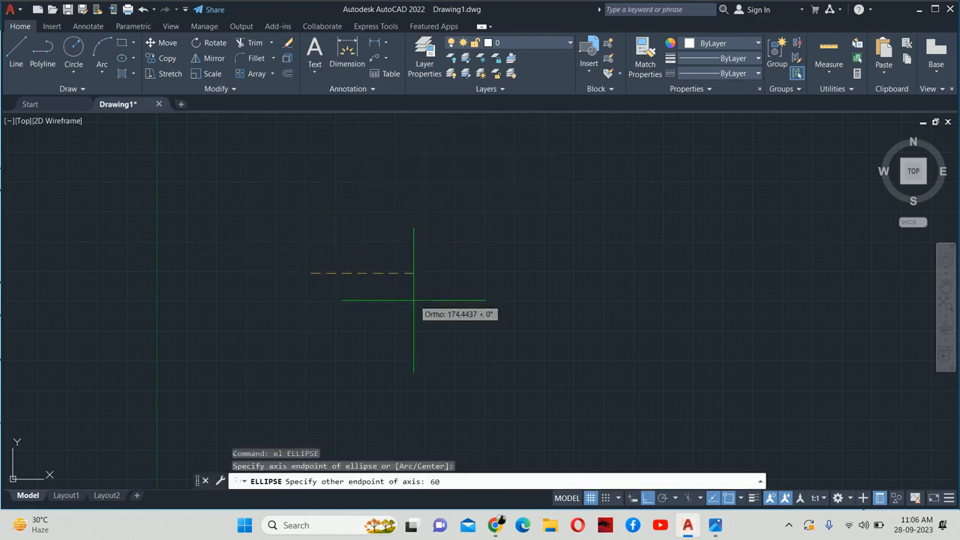
pyautogui.press('Return')
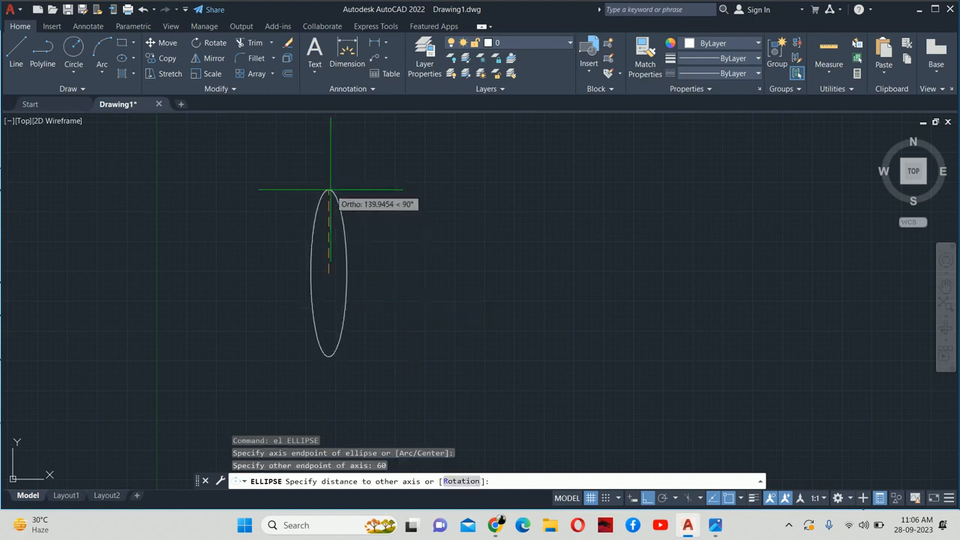
pyautogui.press('Return')
pyautogui.scroll(-4, 328, 270)
pyautogui.scroll(6, 491, 221)
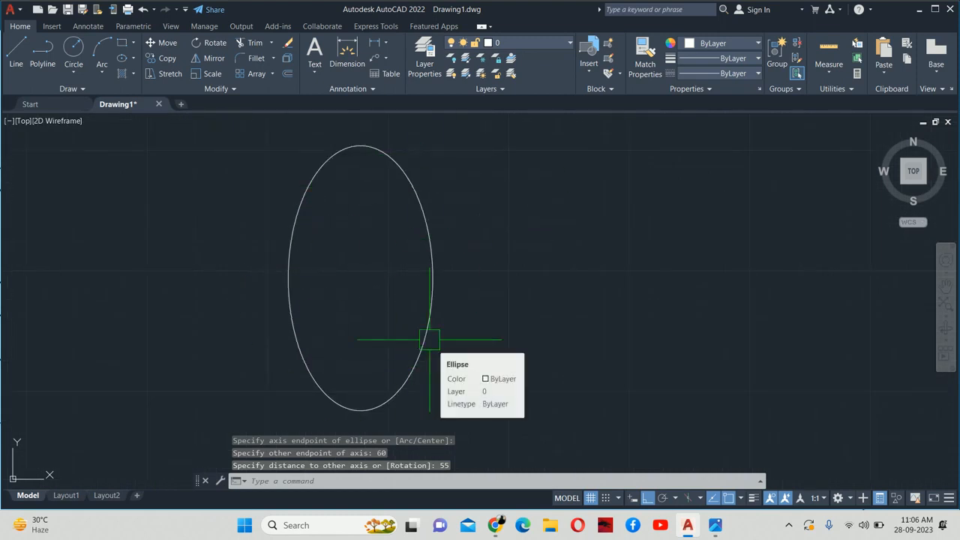
# Consult the reference image and draw an ellipse from the outer ellipse's center with a horizontal axis of 50 and a distance of 50 to the other axis
pyautogui.hotkey('alt', 'Tab')
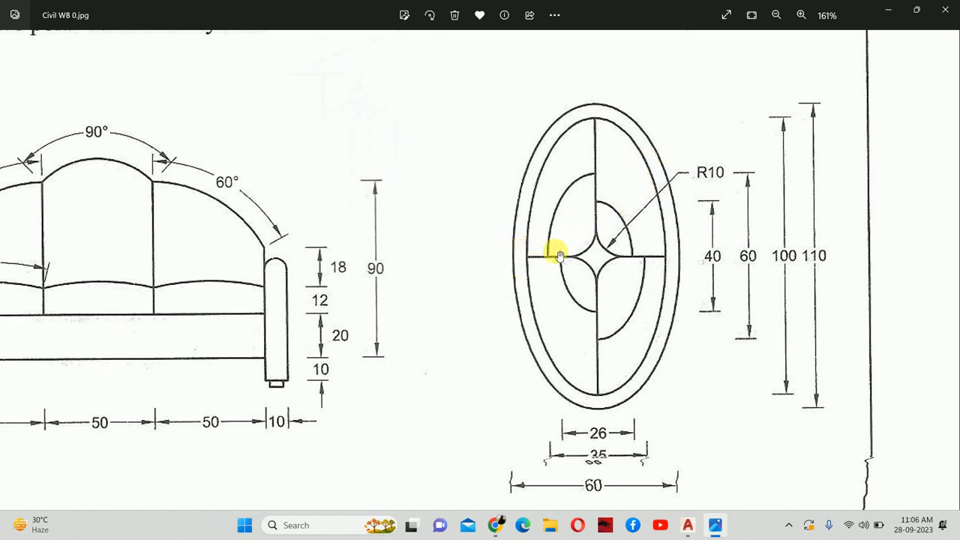
pyautogui.hotkey('alt', 'Tab')
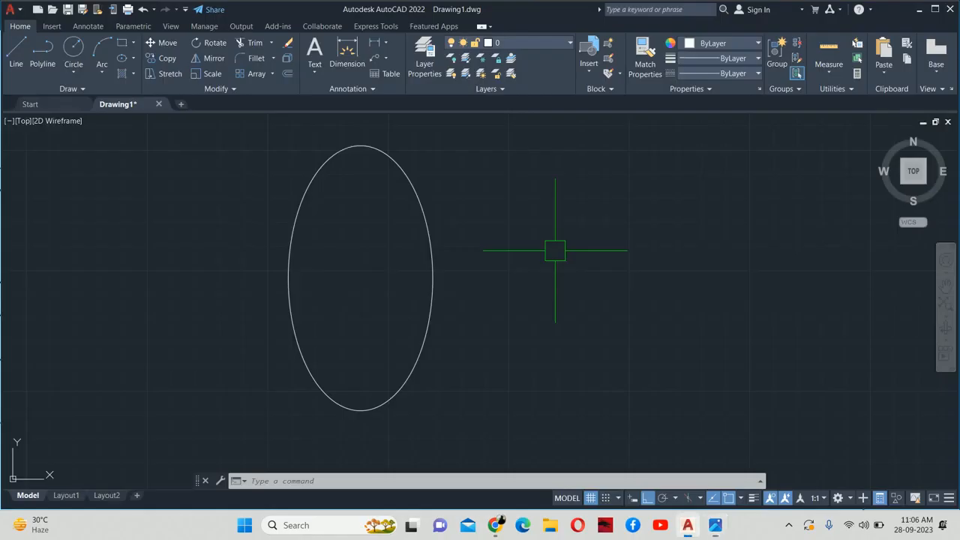
pyautogui.write('el')
pyautogui.press('Return')
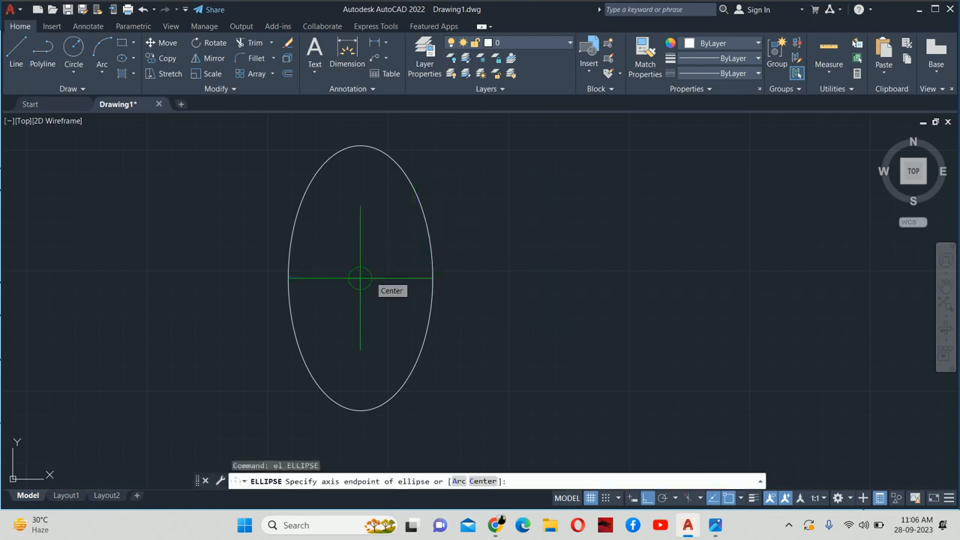
pyautogui.click(360, 278)
pyautogui.write('50')
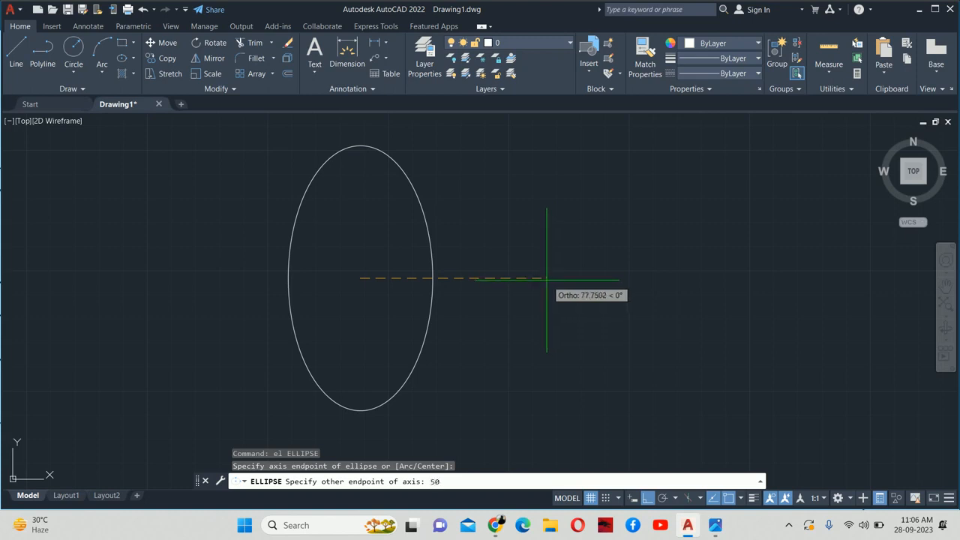
pyautogui.press('Return')
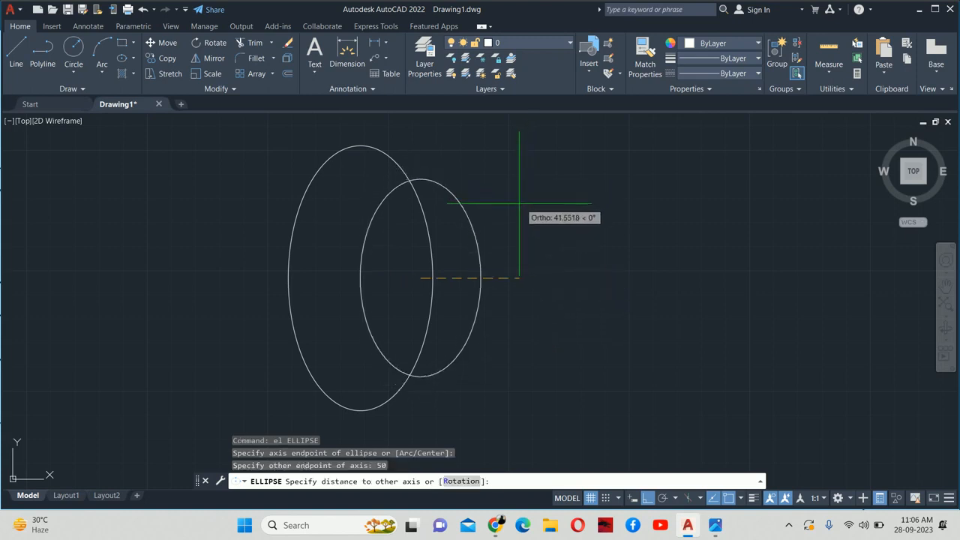
pyautogui.write('50')
pyautogui.press('Return')
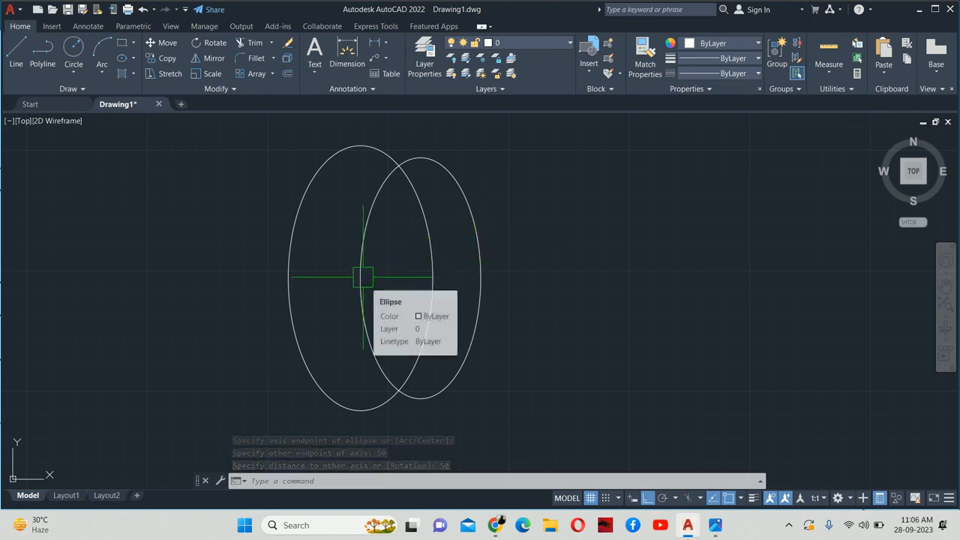
# Move the second ellipse by its center onto the center of the outer ellipse
pyautogui.write('m')
pyautogui.press('Return')
pyautogui.click(480, 251)
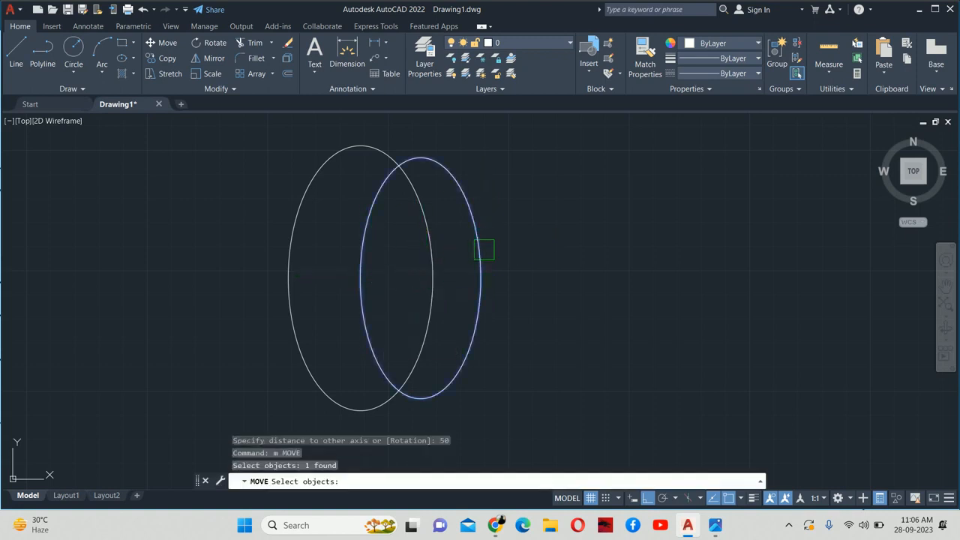
pyautogui.press('Return')
pyautogui.click(428, 269)
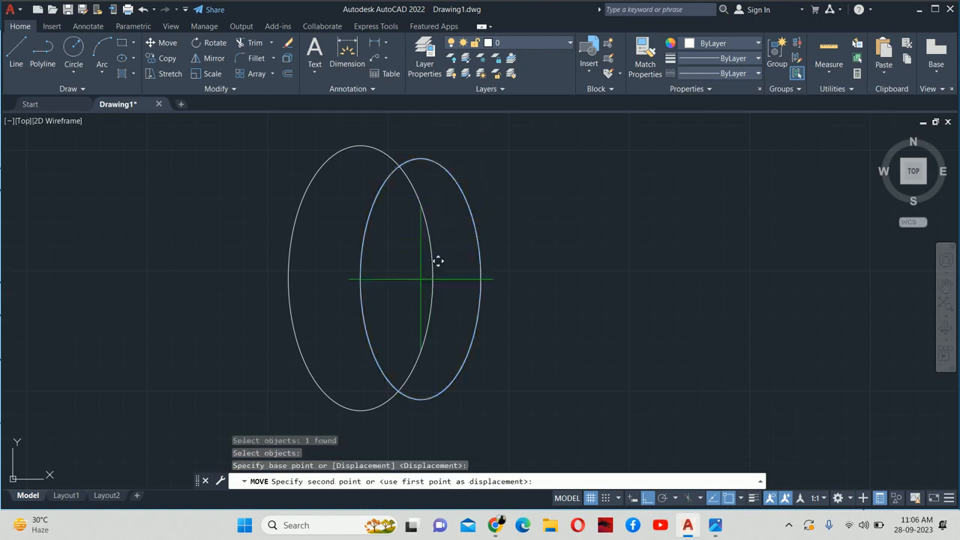
pyautogui.click(377, 260)
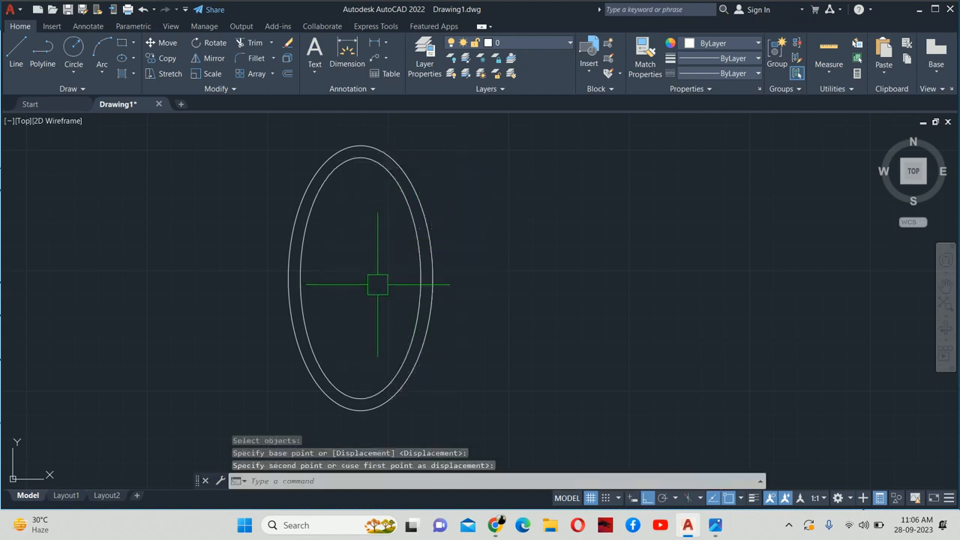
# Erase the inner ellipse
pyautogui.click(416, 223)
pyautogui.press('Delete')
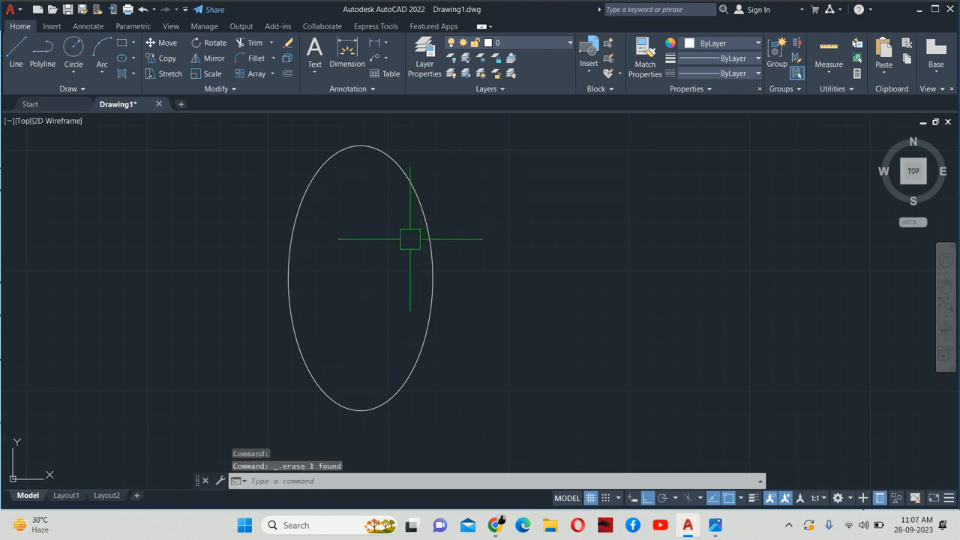
# Draw the inner ellipse with the Center option at the outer ellipse's center, using a horizontal half-axis of 25 and a vertical half-axis of 50
pyautogui.write('el')
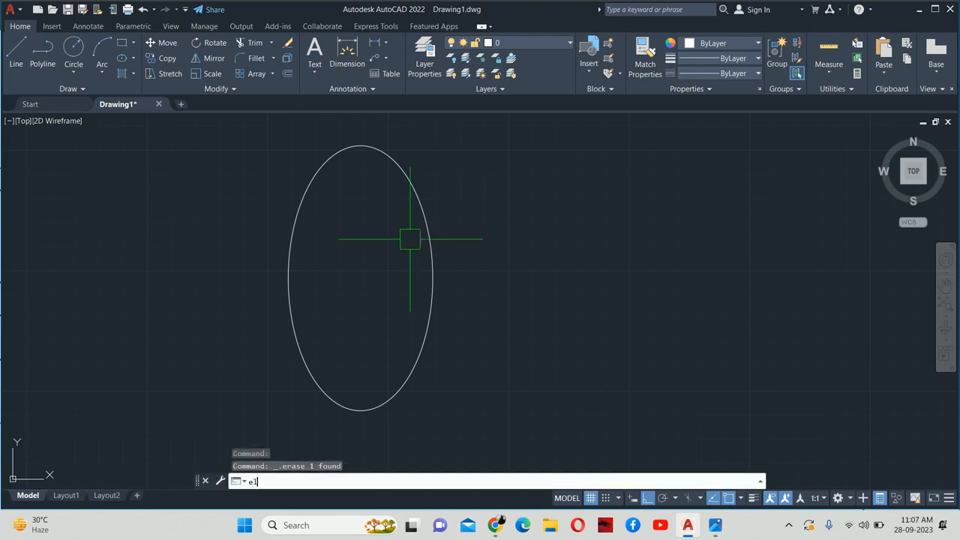
pyautogui.press('Return')
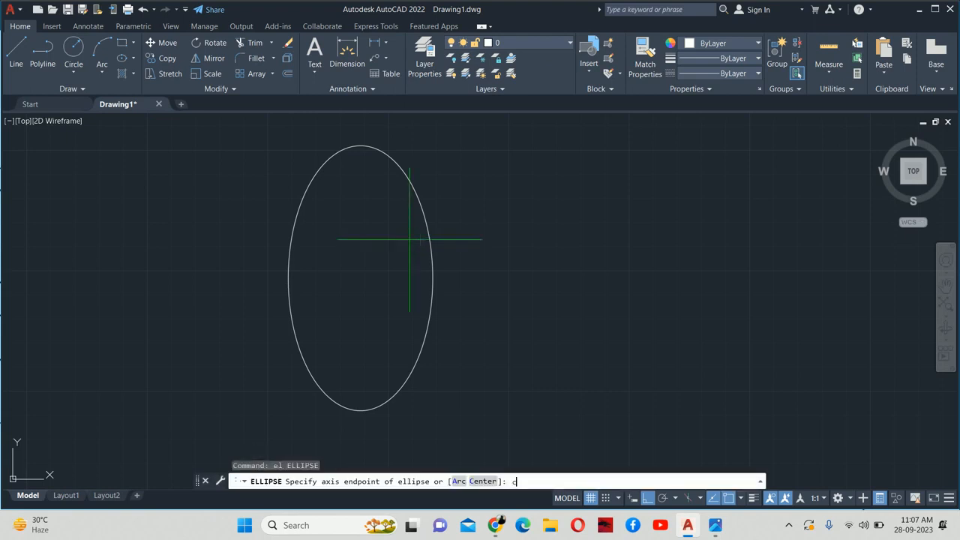
pyautogui.press('Return')
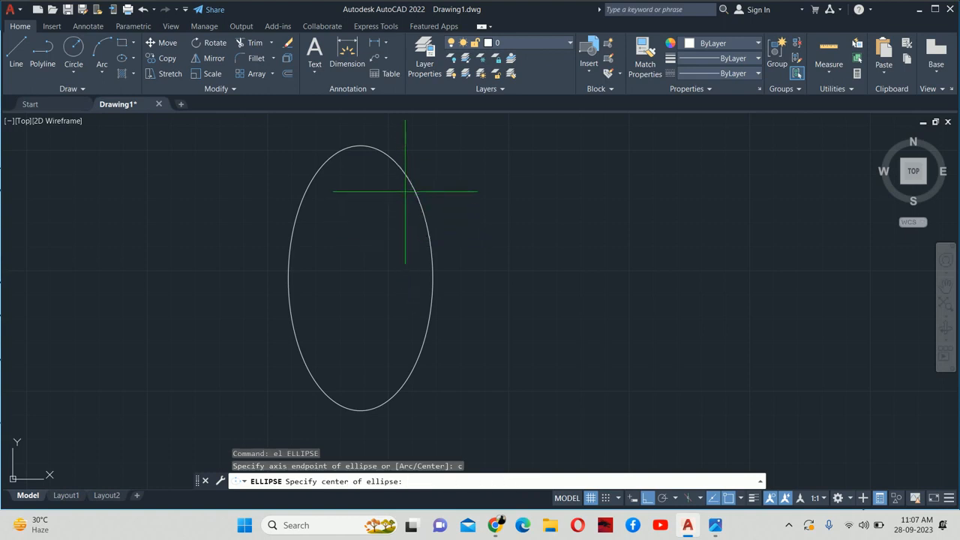
pyautogui.click(360, 278)
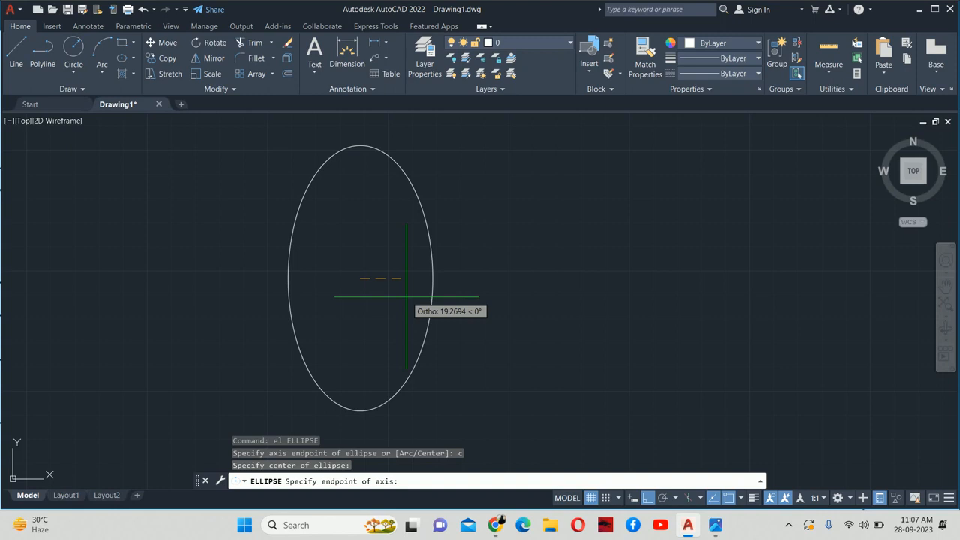
pyautogui.click(714, 525)
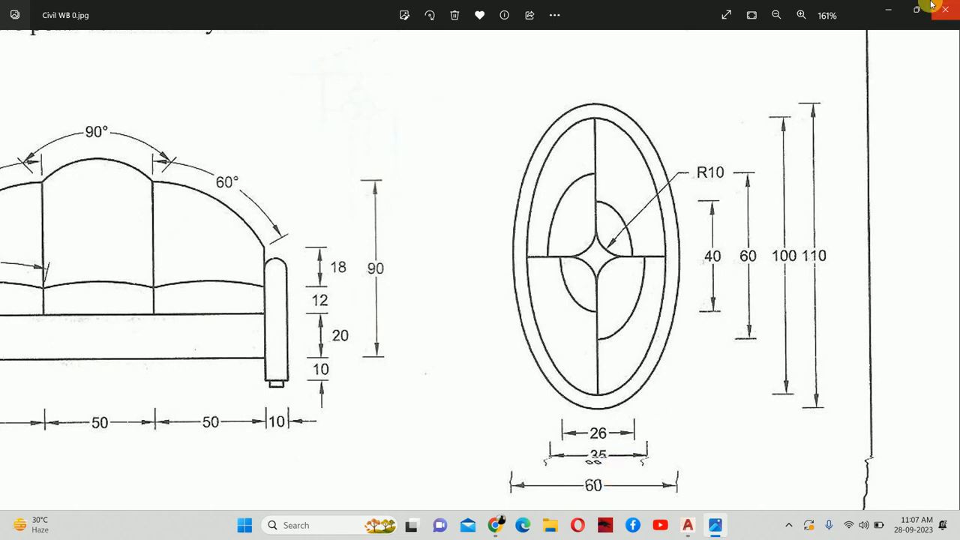
pyautogui.click(888, 10)
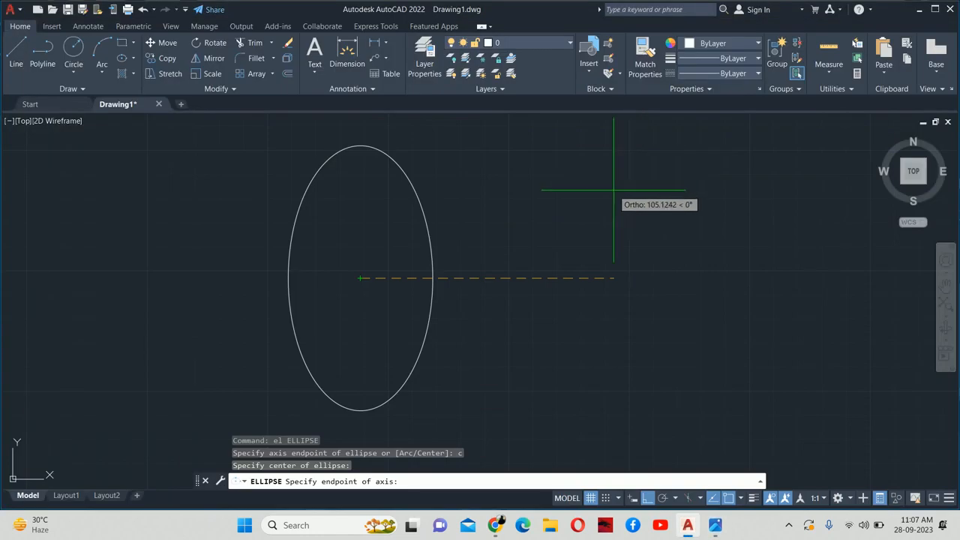
pyautogui.press('Return')
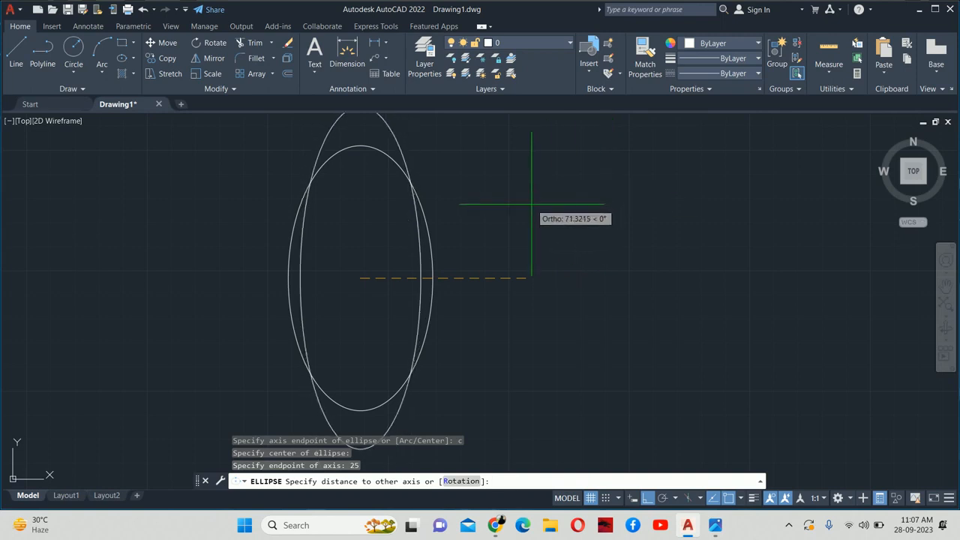
pyautogui.write('50')
pyautogui.press('Return')
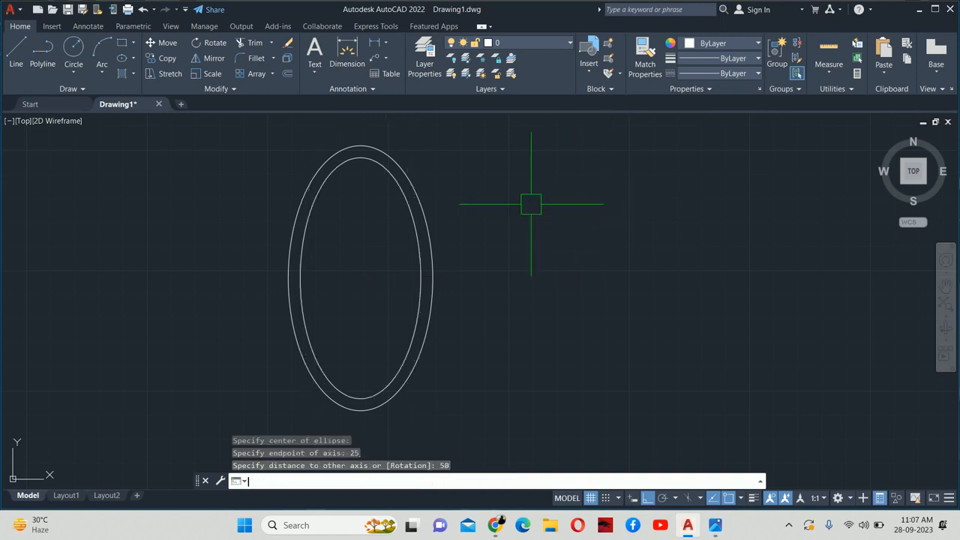
# Consult the reference image and draw an ellipse from the common center with a horizontal half-axis of 35/2 and a vertical half-axis of 30
pyautogui.hotkey('alt', 'Tab')
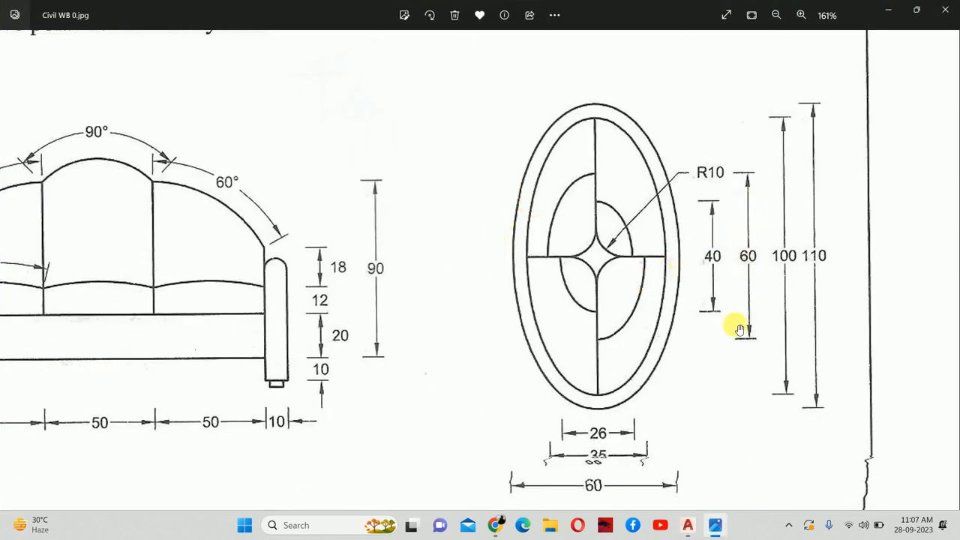
pyautogui.hotkey('alt', 'Tab')
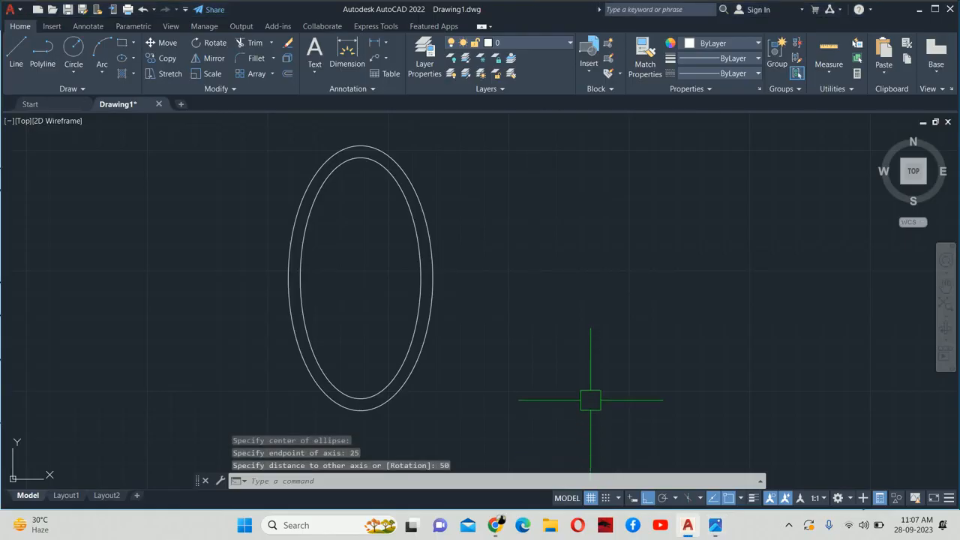
pyautogui.write('el')
pyautogui.press('Return')
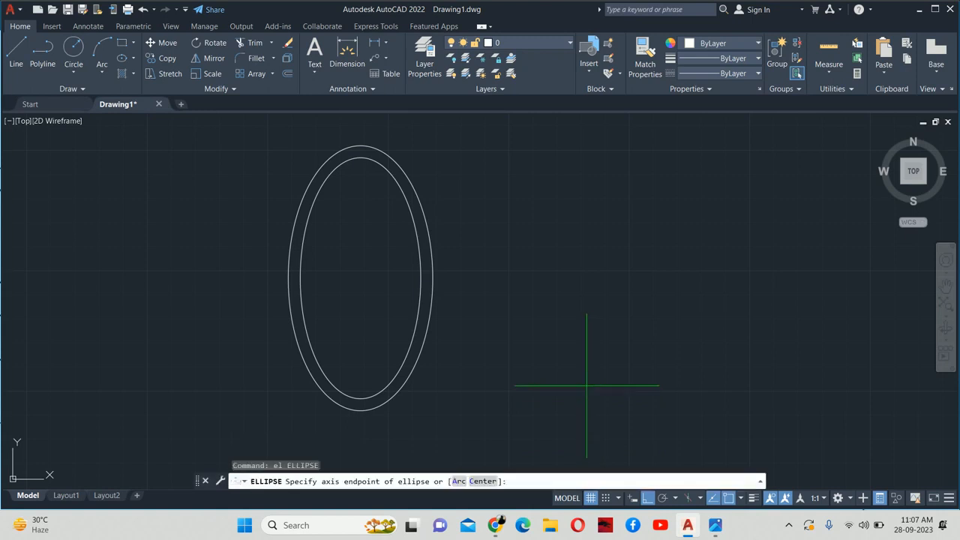
pyautogui.write('c')
pyautogui.press('Return')
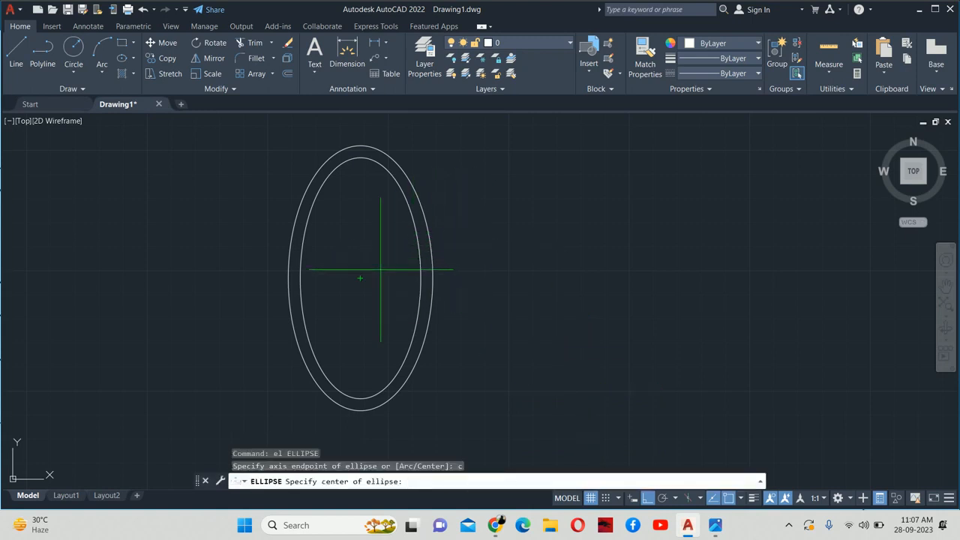
pyautogui.click(361, 277)
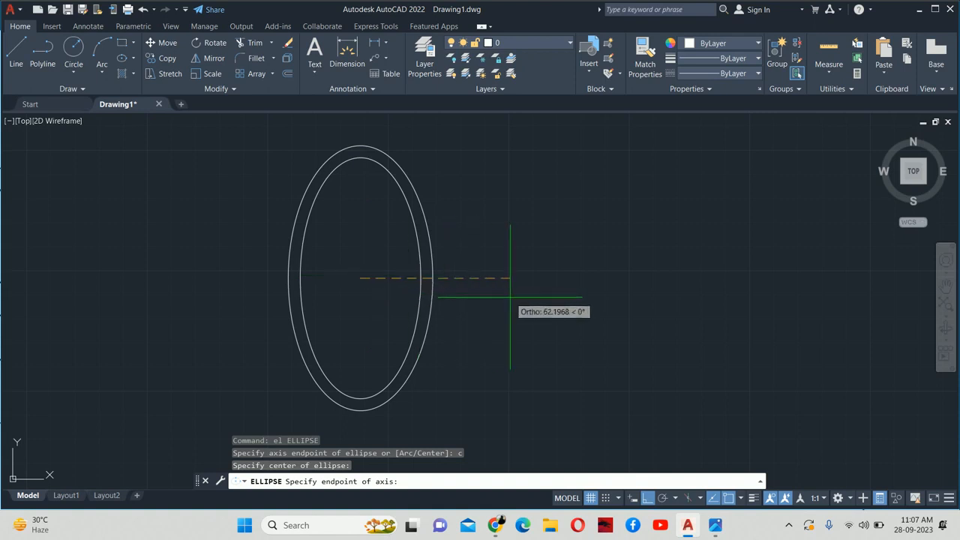
pyautogui.write('35/2')
pyautogui.press('Return')
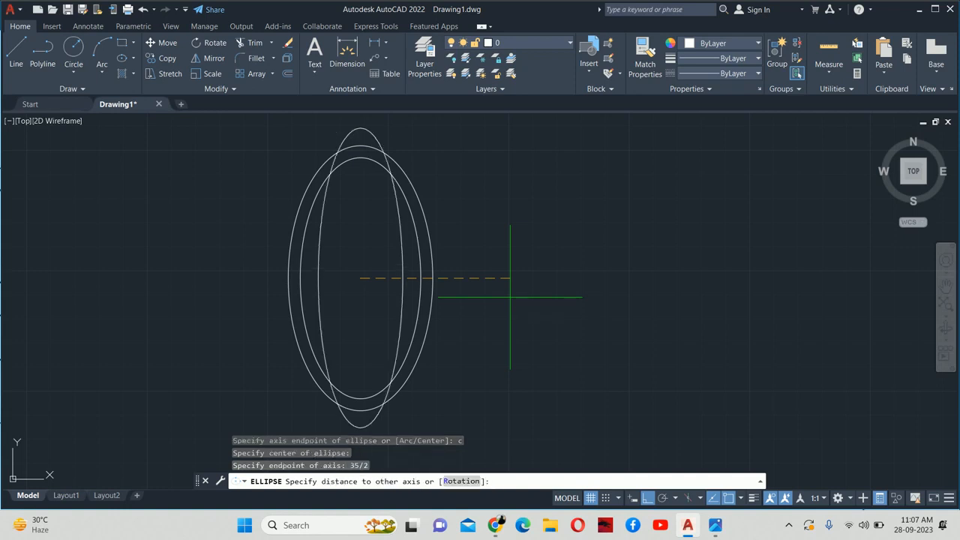
pyautogui.write('30')
pyautogui.press('Return')
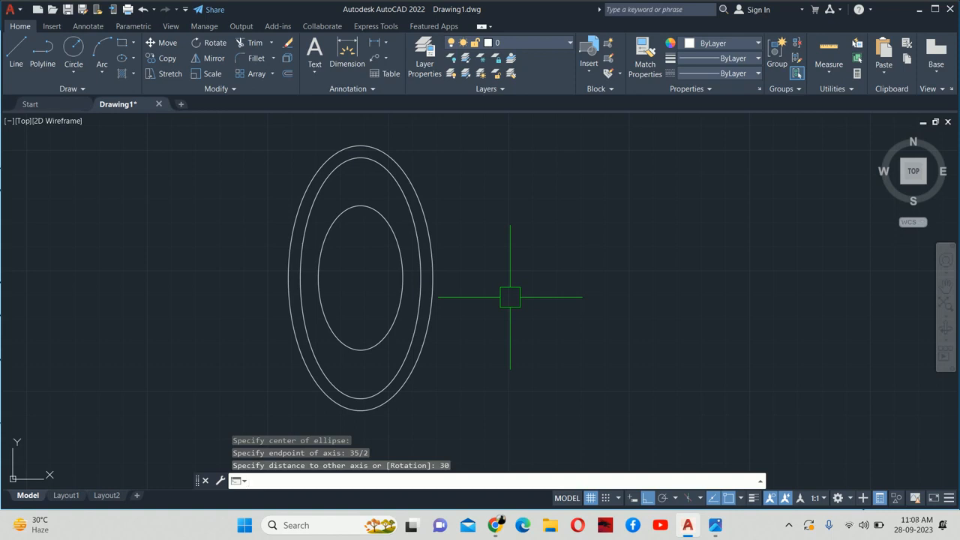
# Draw the innermost ellipse with the Center option at the common center, using a horizontal half-axis of 13 and a vertical half-axis of 20
pyautogui.write('el')
pyautogui.press('Return')
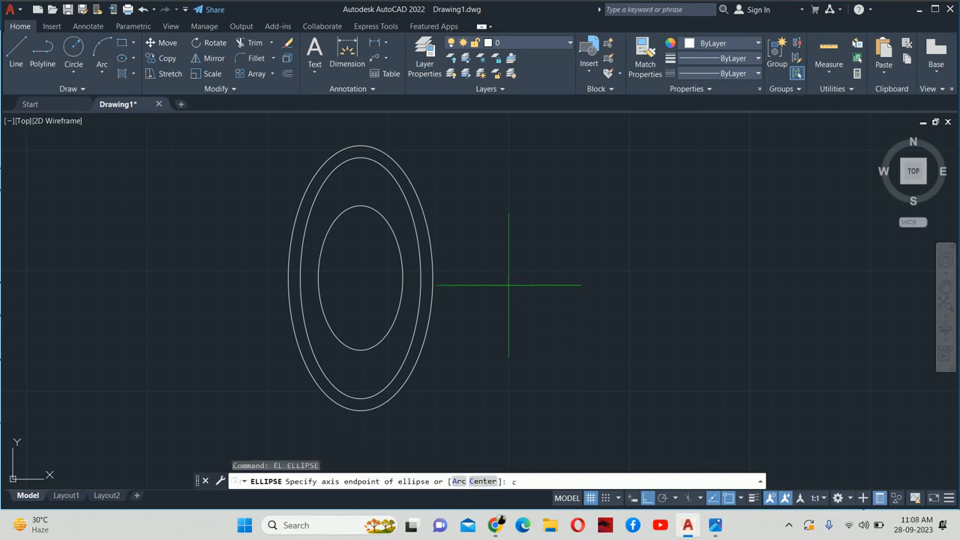
pyautogui.write('c')
pyautogui.press('Return')
pyautogui.click(360, 278)
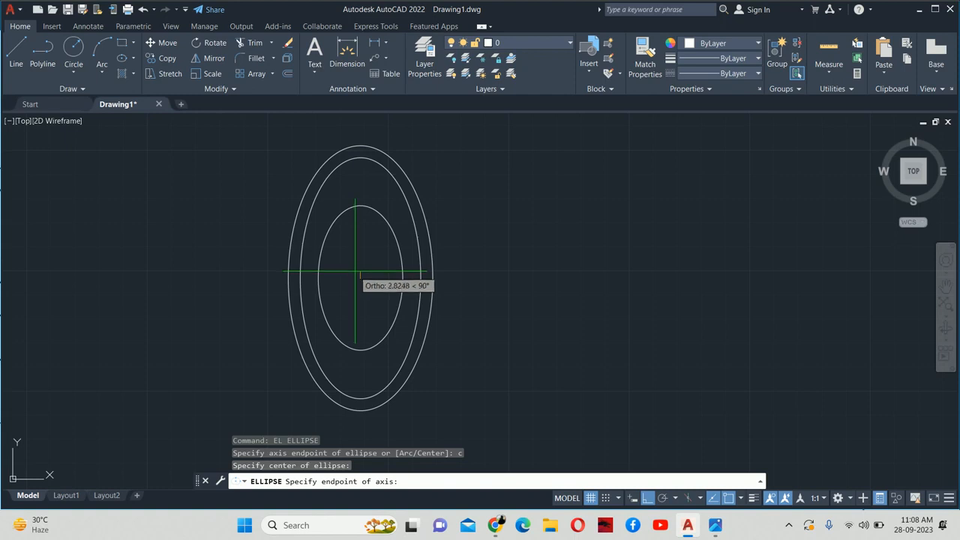
pyautogui.write('3')
pyautogui.press('Return')
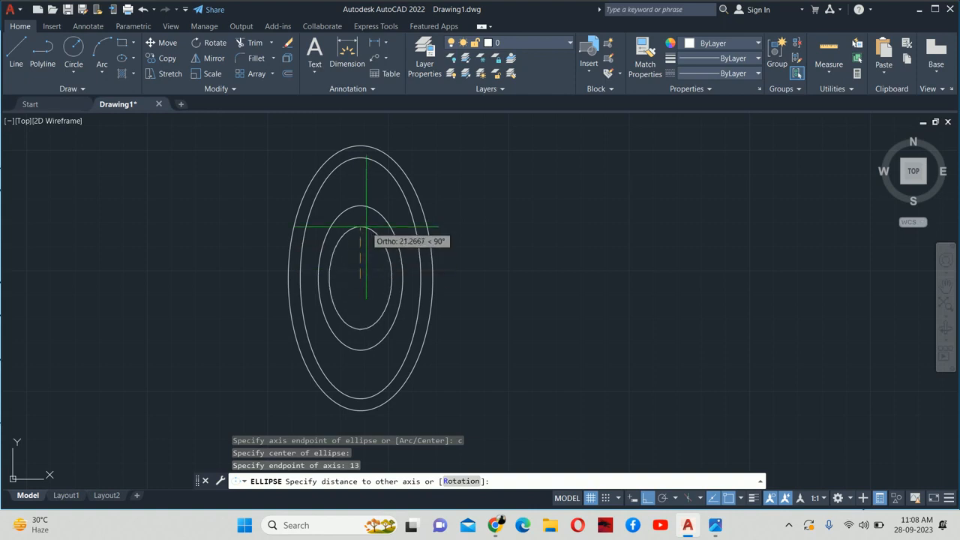
pyautogui.press('Return')
pyautogui.press('Escape')
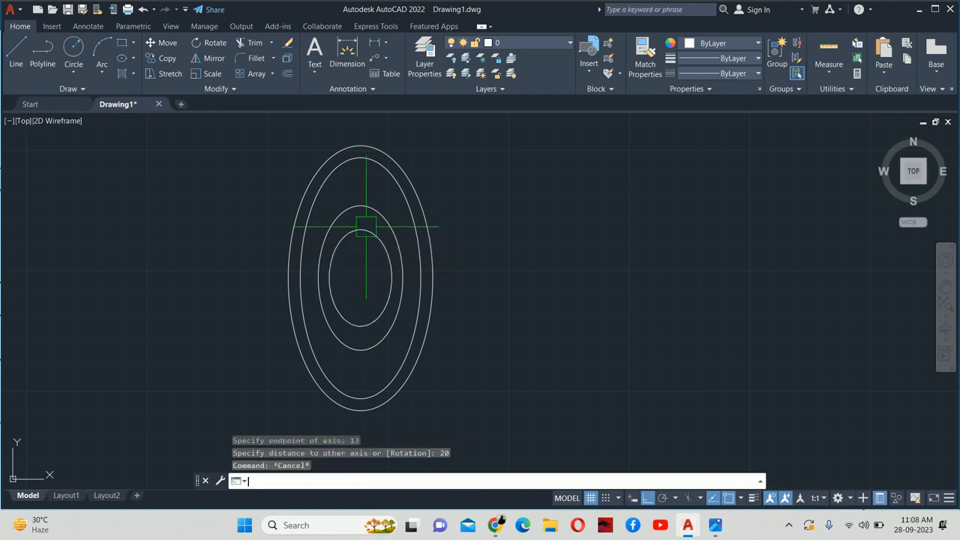
pyautogui.press('Escape')
# Draw a vertical line between the top and bottom quadrants of the second-largest ellipse
pyautogui.write('l')
pyautogui.press('Return')
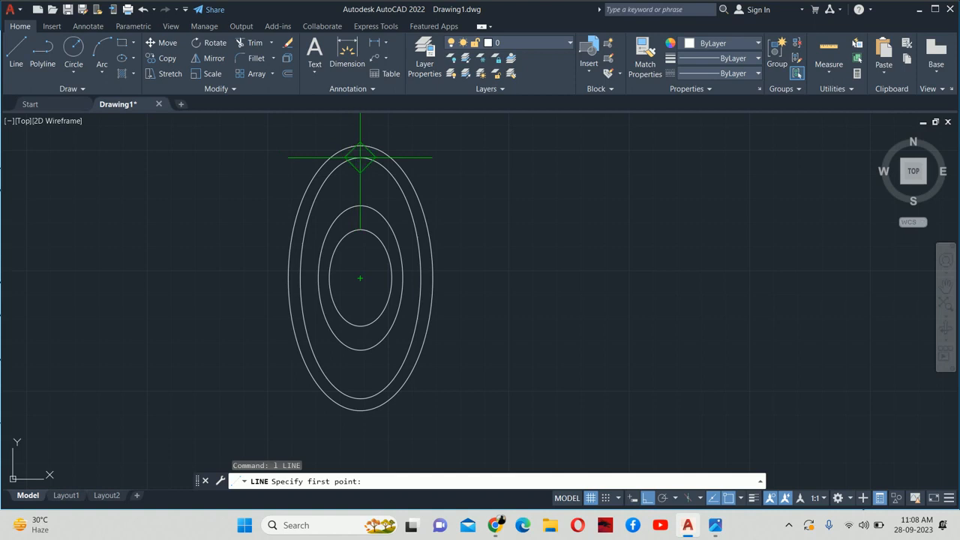
pyautogui.click(359, 157)
pyautogui.click(360, 398)
pyautogui.press('Escape')
pyautogui.press('Escape')
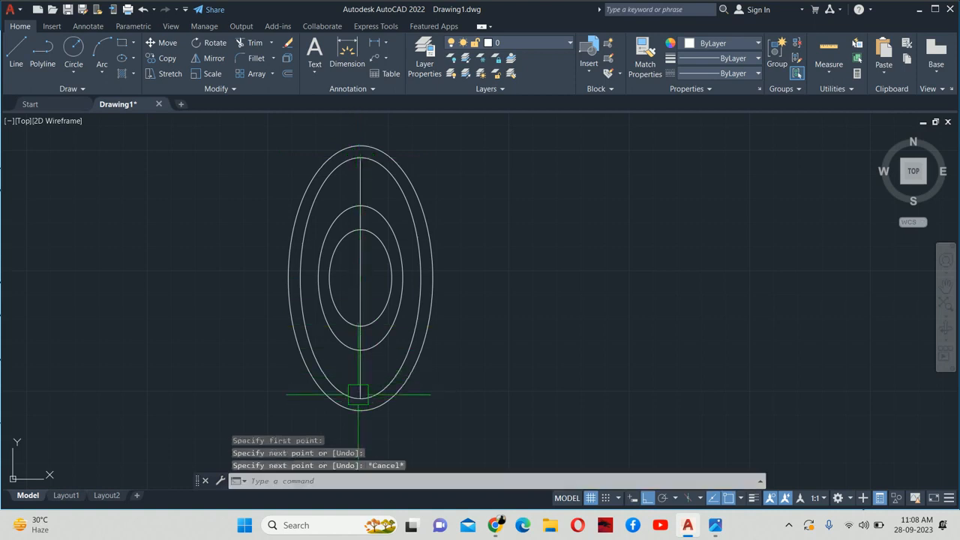
# Draw a horizontal line between the left and right quadrants of the second-largest ellipse
pyautogui.press('Return')
pyautogui.click(300, 278)
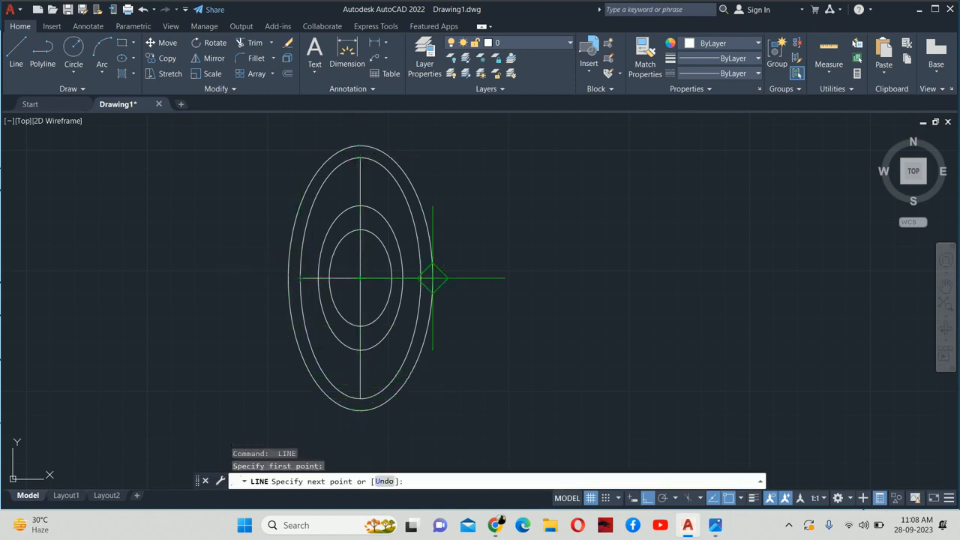
pyautogui.click(420, 278)
pyautogui.press('Escape')
pyautogui.press('Escape')
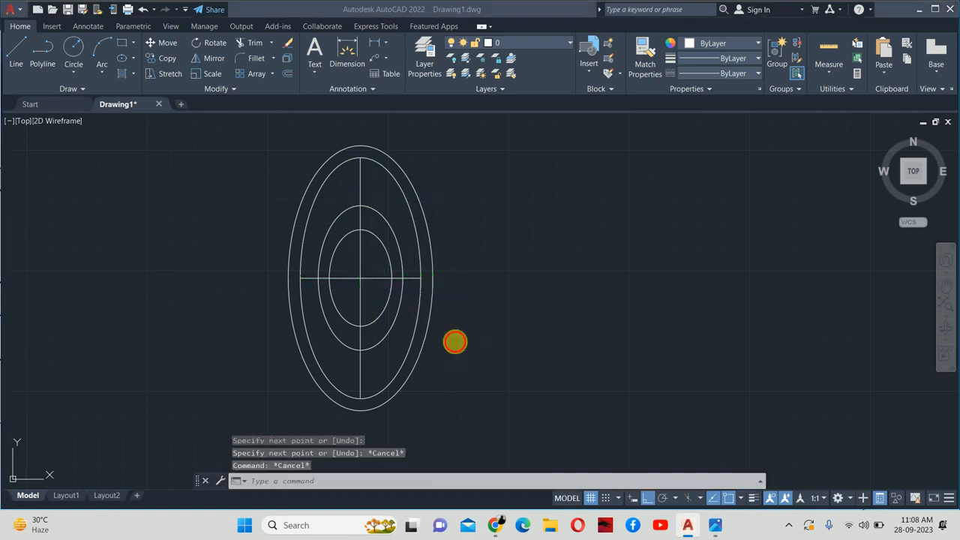
# Check the corner radius in the reference image, try to fillet the crossing lines' upper-left corner with radius 10, and undo the fillet
pyautogui.hotkey('alt', 'Tab')
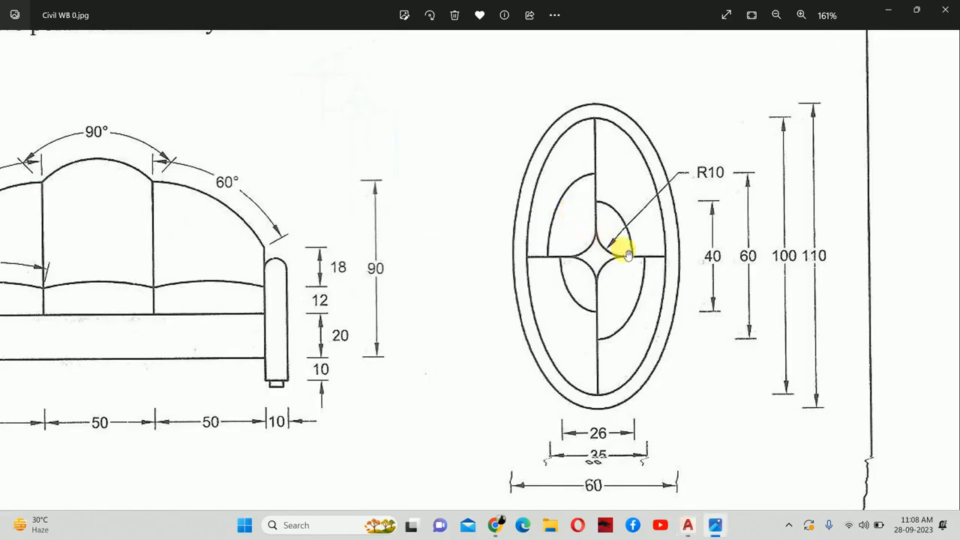
pyautogui.hotkey('alt', 'Tab')
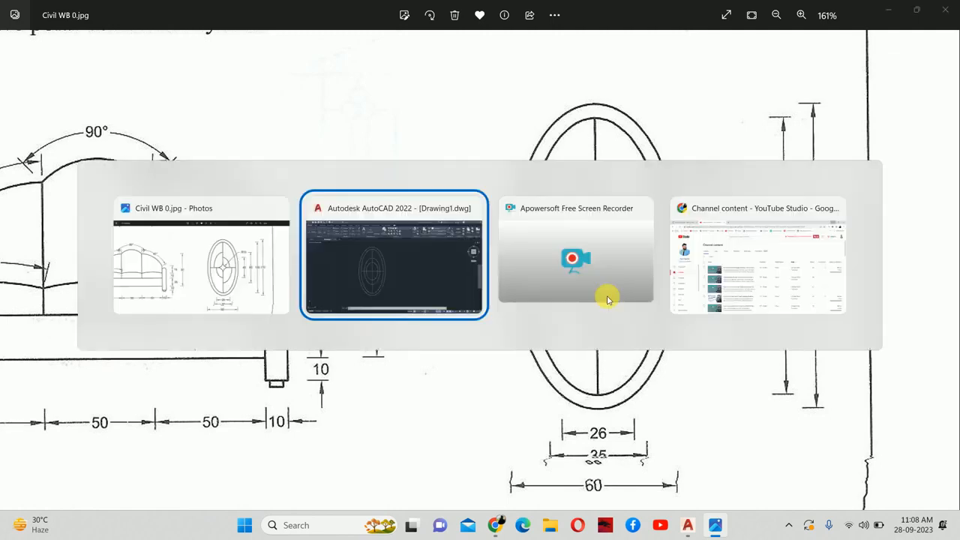
pyautogui.write('f')
pyautogui.press('Return')
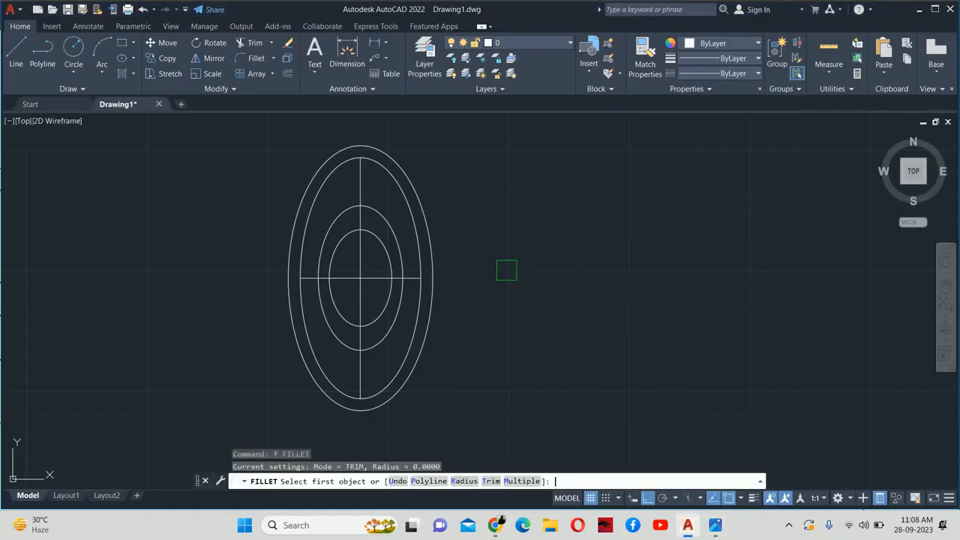
pyautogui.write('r')
pyautogui.press('Return')
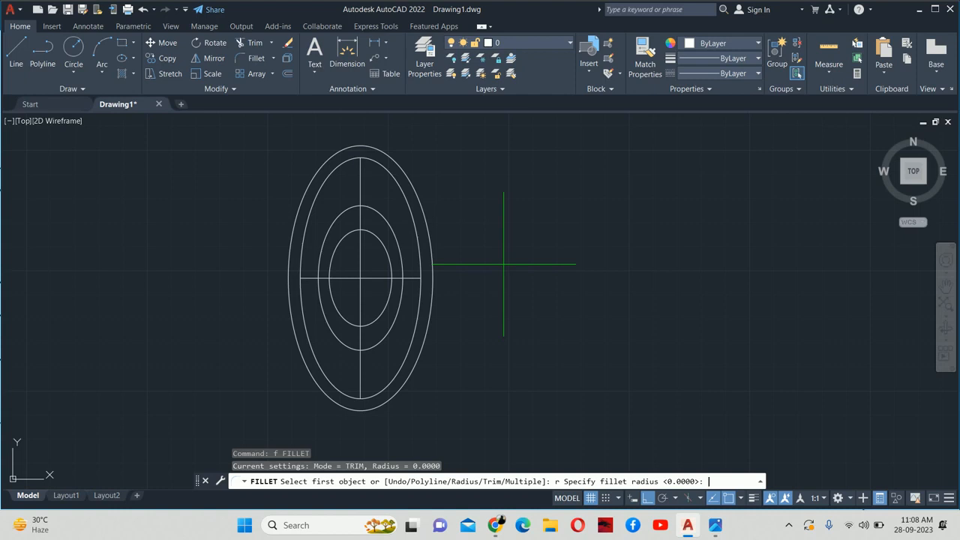
pyautogui.write('10')
pyautogui.press('Return')
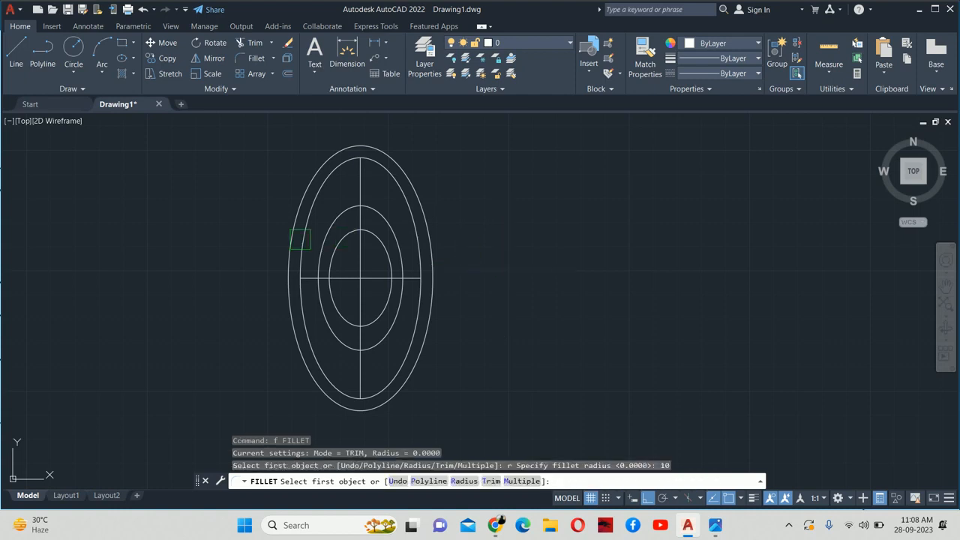
pyautogui.scroll(2, 334, 255)
pyautogui.click(355, 290)
pyautogui.click(371, 259)
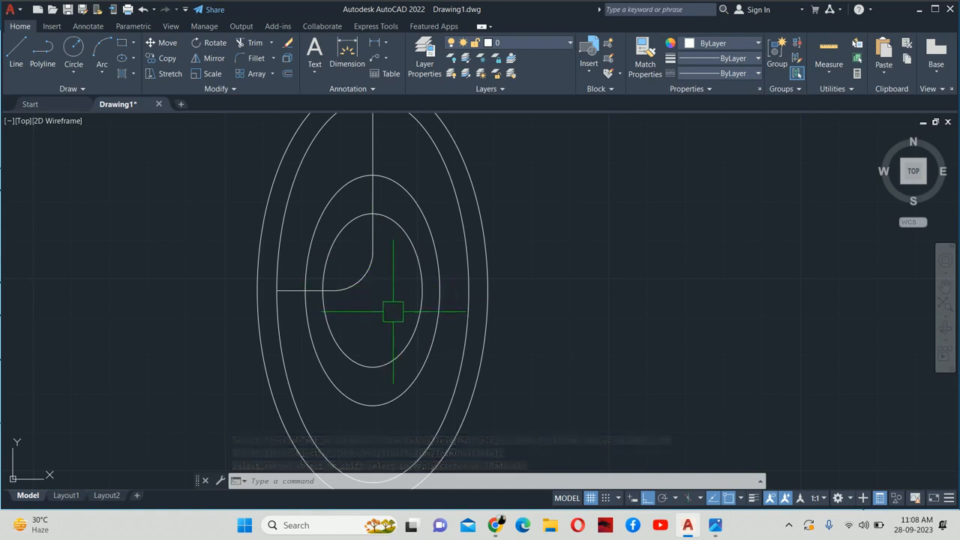
pyautogui.hotkey('ctrl', 'z')
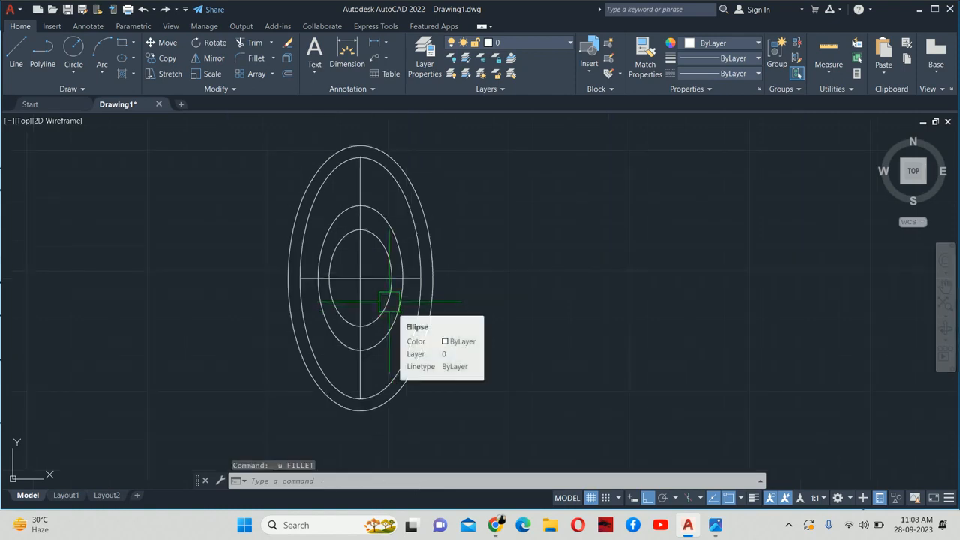
# Start the Fillet command for the crossing lines and set its radius to 10
pyautogui.scroll(4, 343, 266)
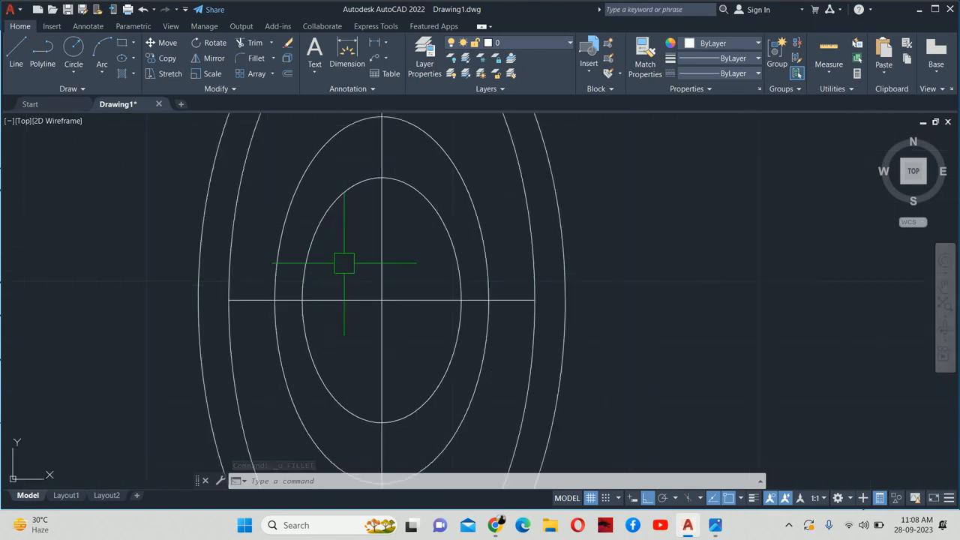
pyautogui.moveTo(343, 262); pyautogui.dragTo(394, 229, button='middle')
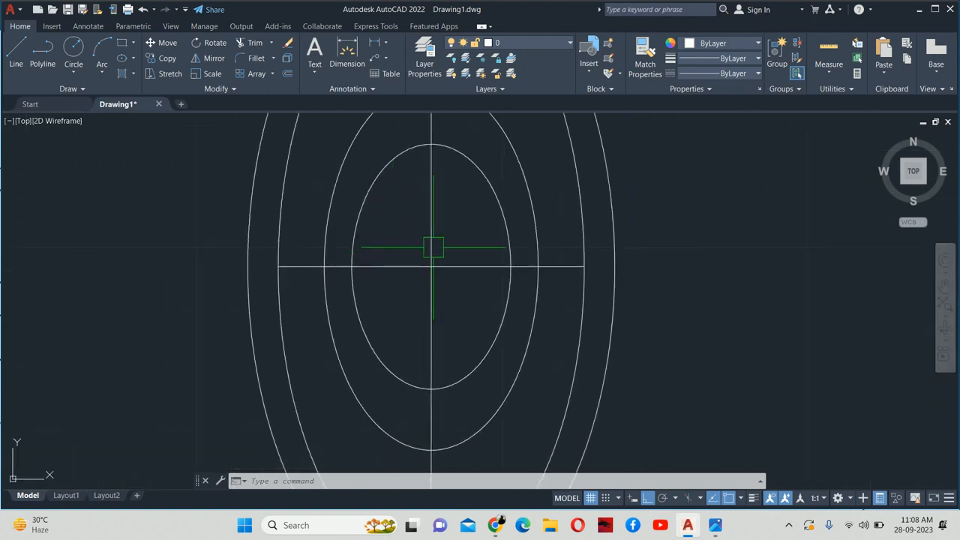
pyautogui.write('f')
pyautogui.press('Return')
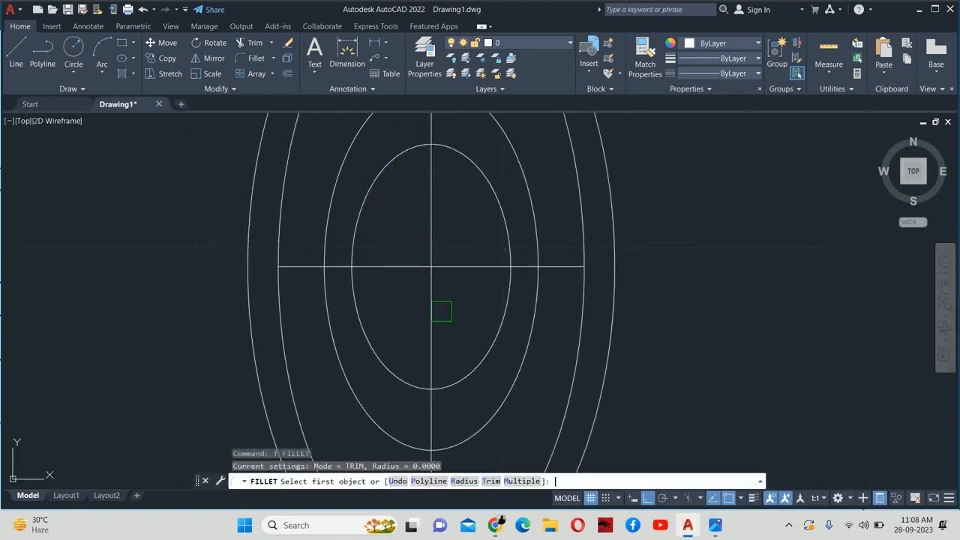
pyautogui.write('r')
pyautogui.press('Return')
pyautogui.write('10')
pyautogui.press('Return')
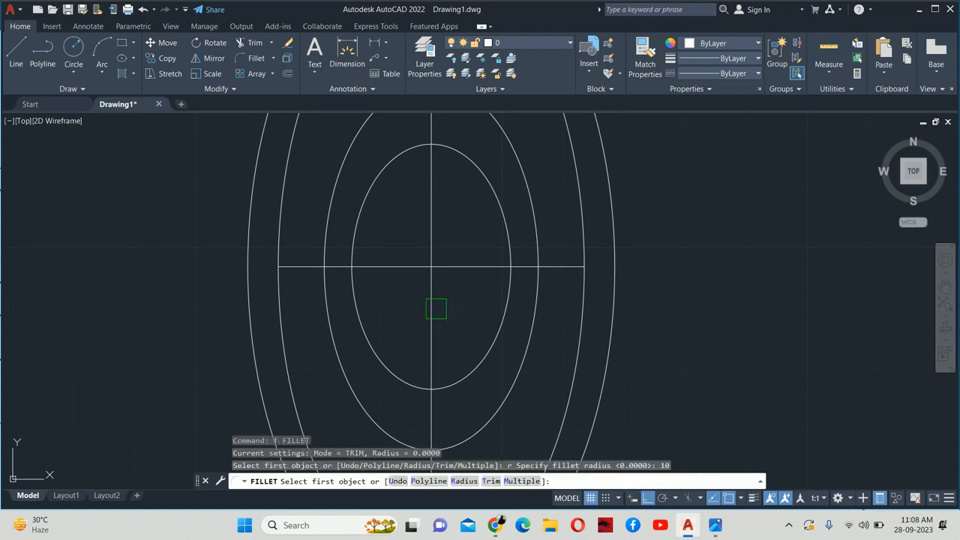
# Set the fillet's trim mode to No trim and enable the Multiple option
pyautogui.write('t')
pyautogui.press('Return')
pyautogui.write('t')
pyautogui.press('Return')
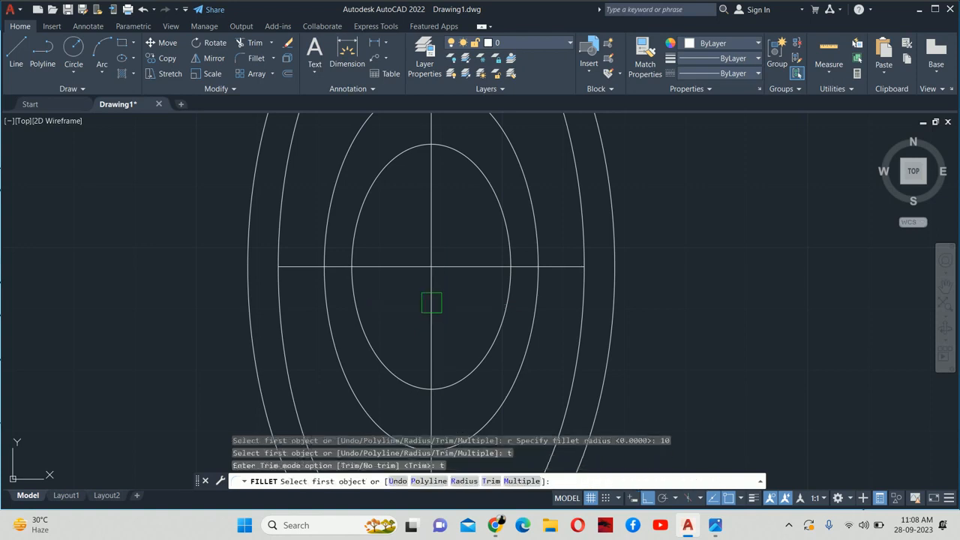
pyautogui.write('t')
pyautogui.press('Return')
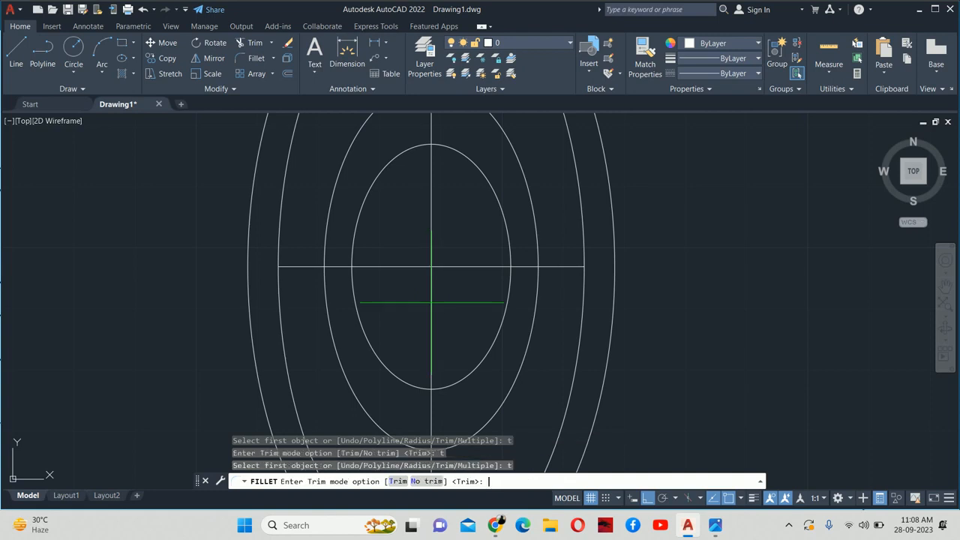
pyautogui.click(431, 482)
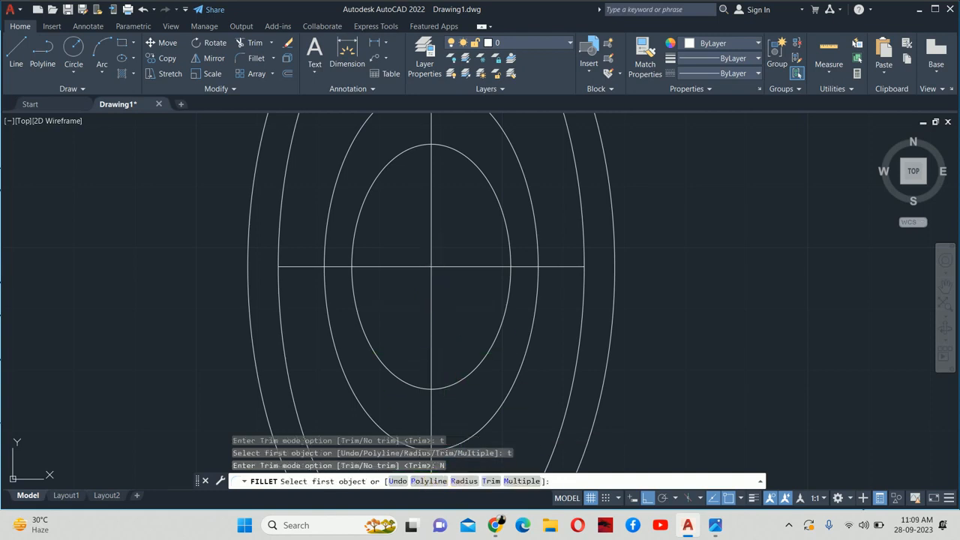
pyautogui.click(522, 480)
# Fillet all four corners between the horizontal and vertical lines at the common center to form the four-pointed star
pyautogui.click(414, 264)
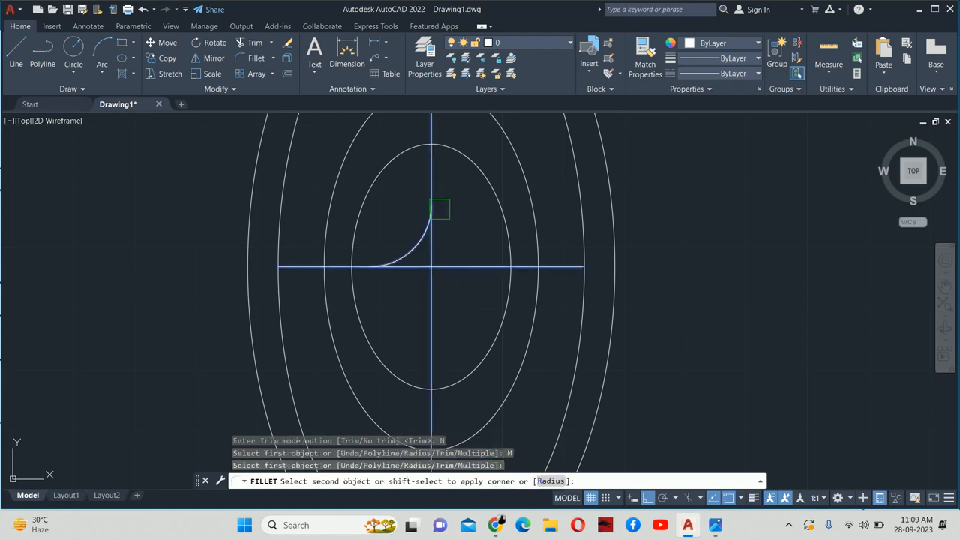
pyautogui.click(434, 220)
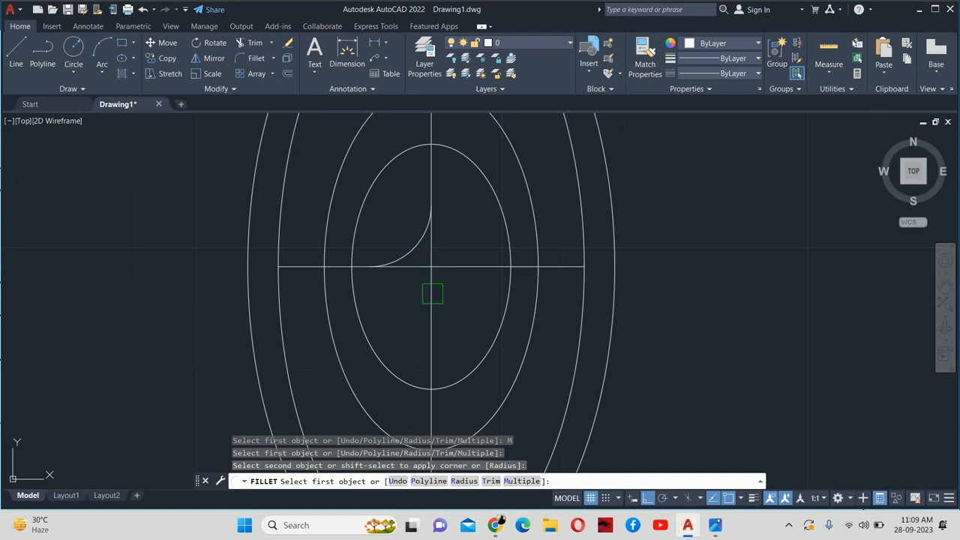
pyautogui.scroll(2, 432, 293)
pyautogui.click(434, 225)
pyautogui.click(452, 253)
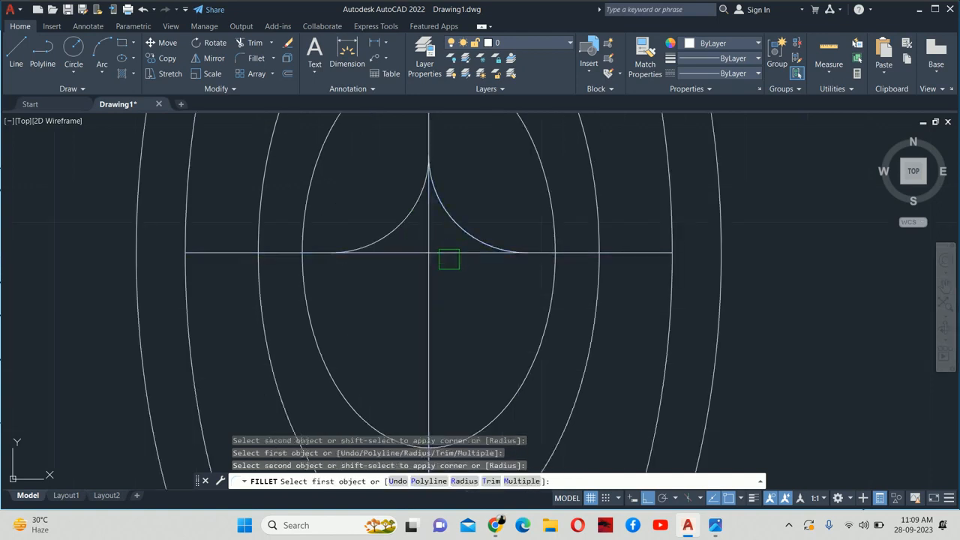
pyautogui.click(449, 259)
pyautogui.click(420, 277)
pyautogui.click(417, 267)
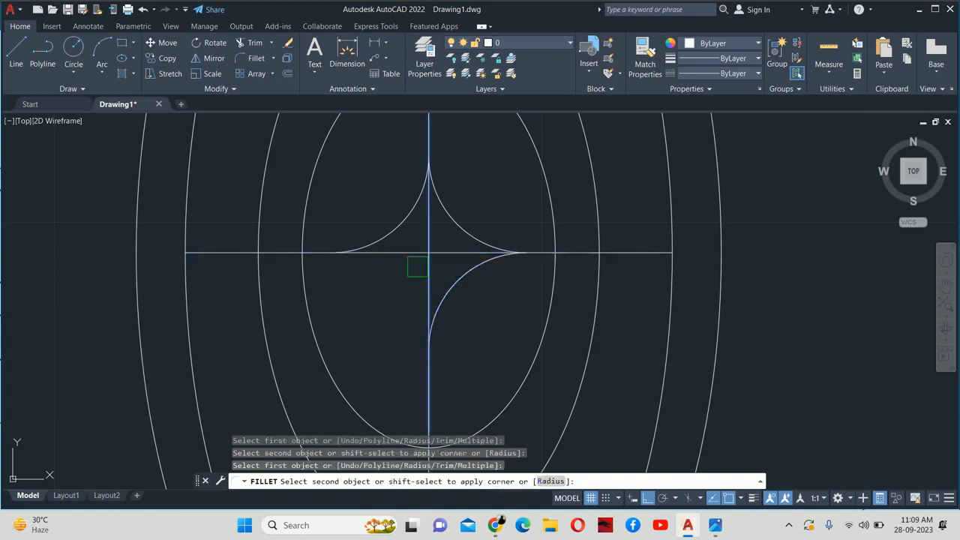
pyautogui.click(409, 253)
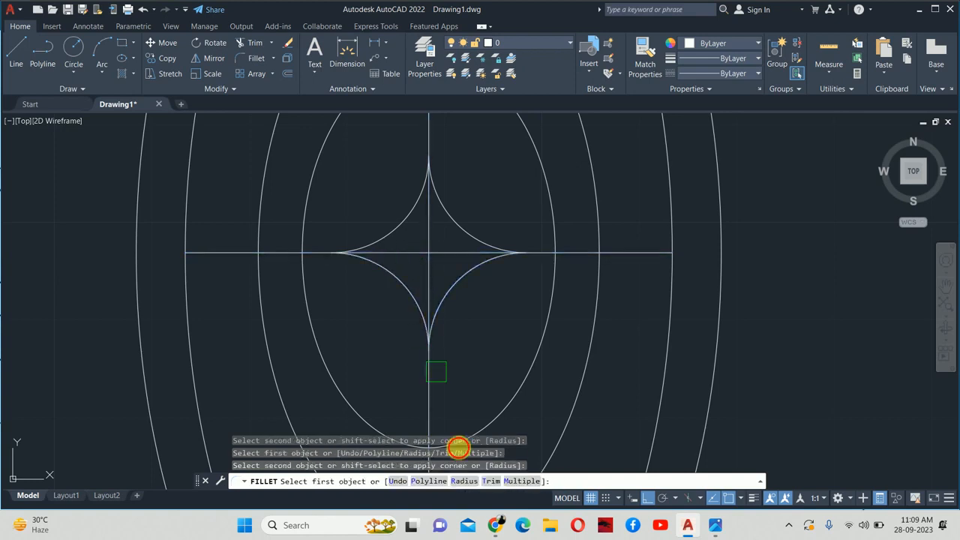
# Set the Fillet command's trim mode to Trim and its radius to 10, and exit without filleting anything
pyautogui.click(491, 481)
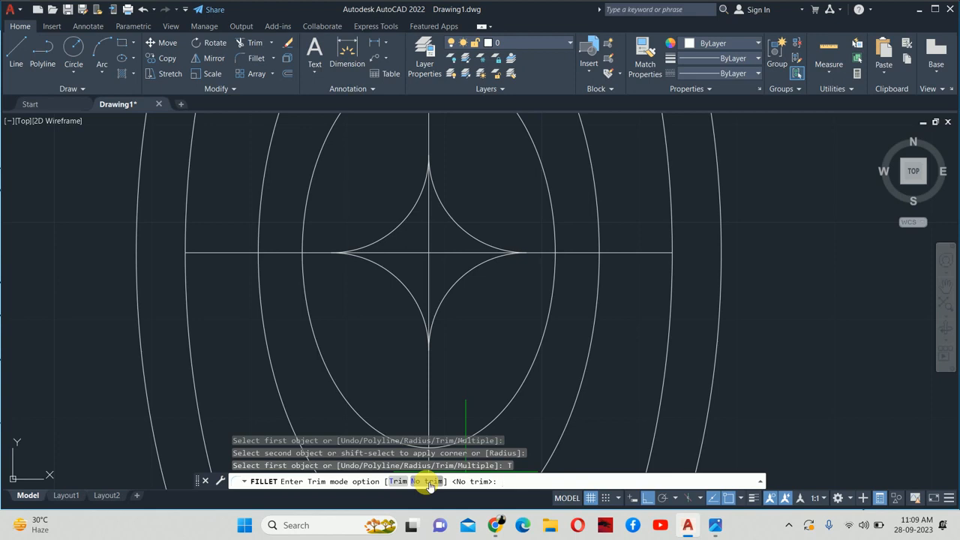
pyautogui.press('Escape')
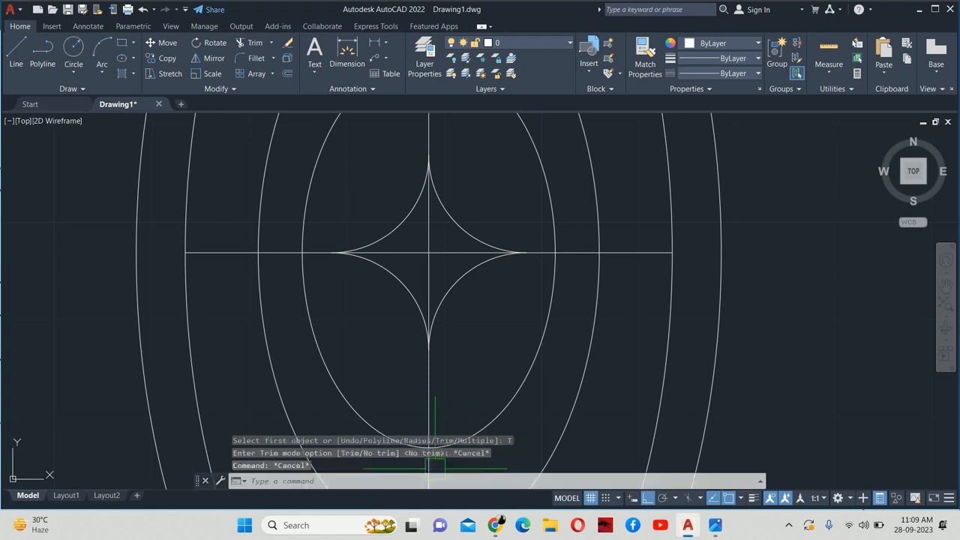
pyautogui.write('f')
pyautogui.press('Return')
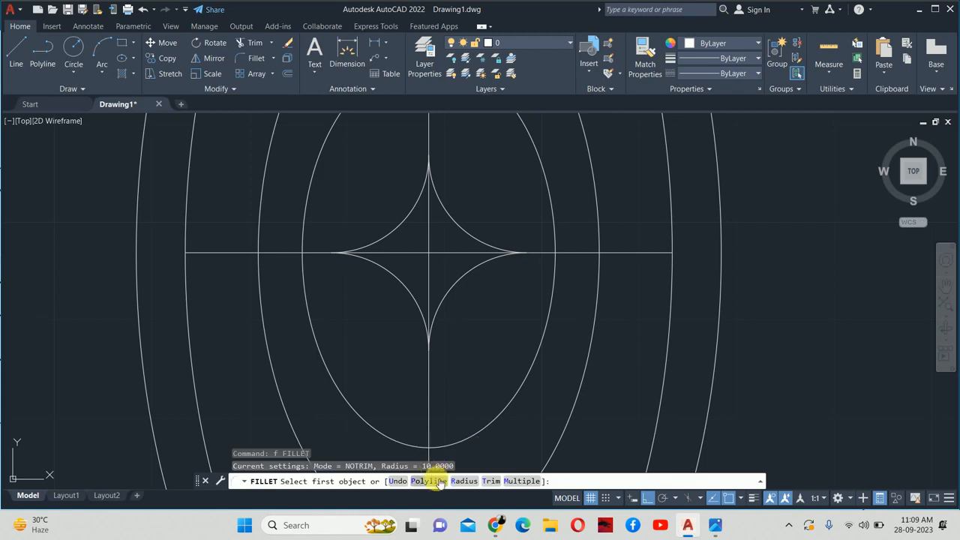
pyautogui.click(491, 481)
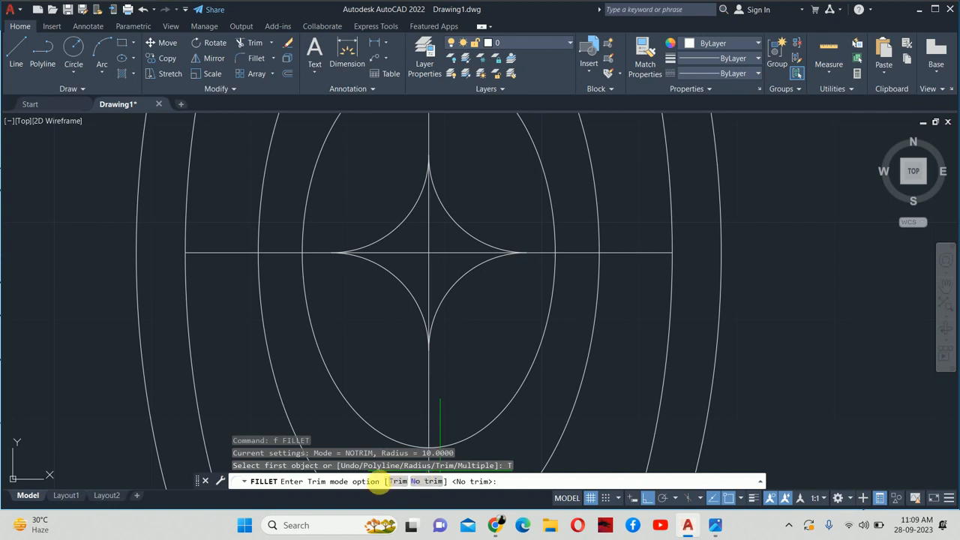
pyautogui.click(398, 480)
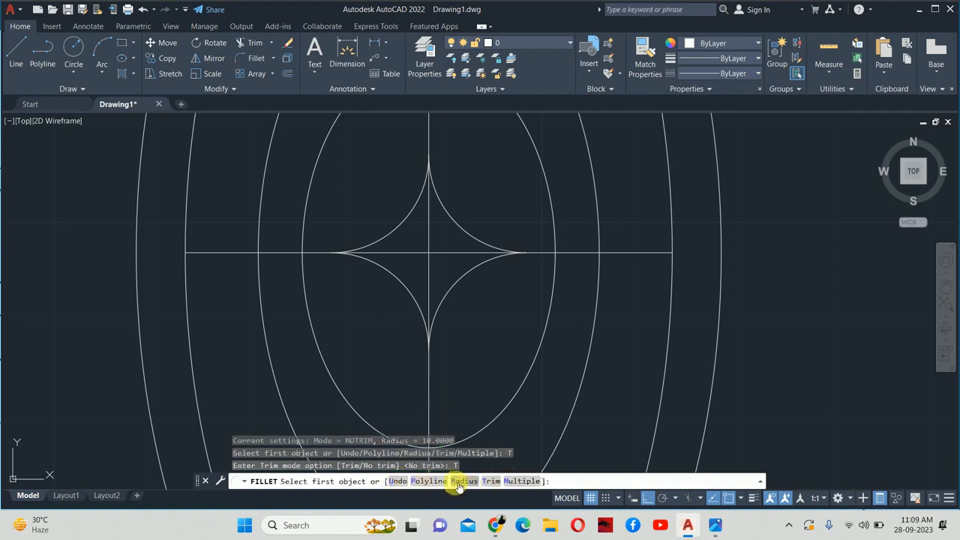
pyautogui.click(461, 481)
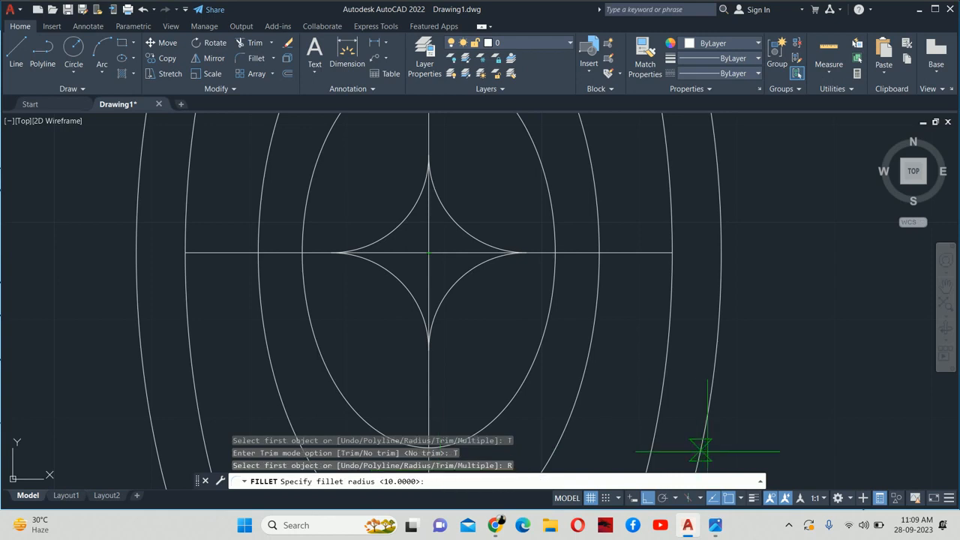
pyautogui.write('10')
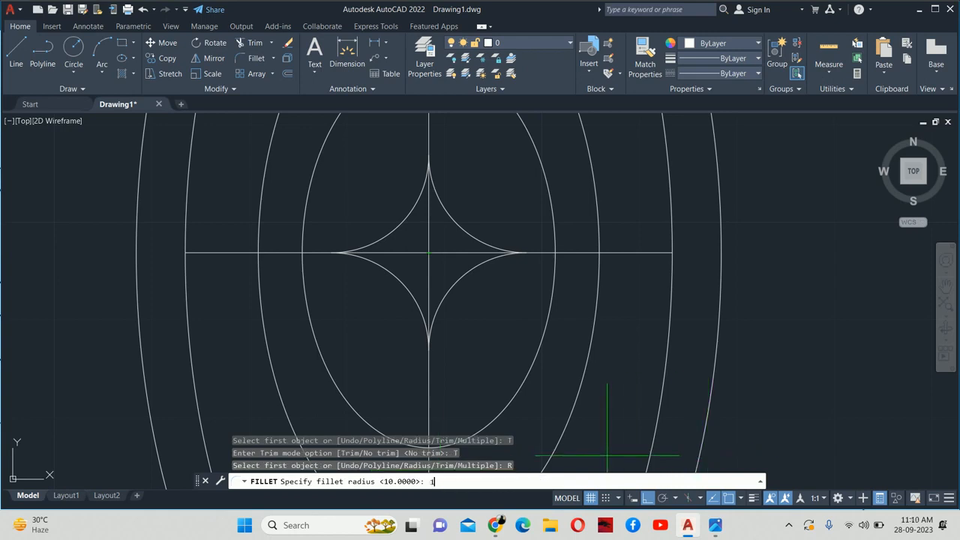
pyautogui.press('Return')
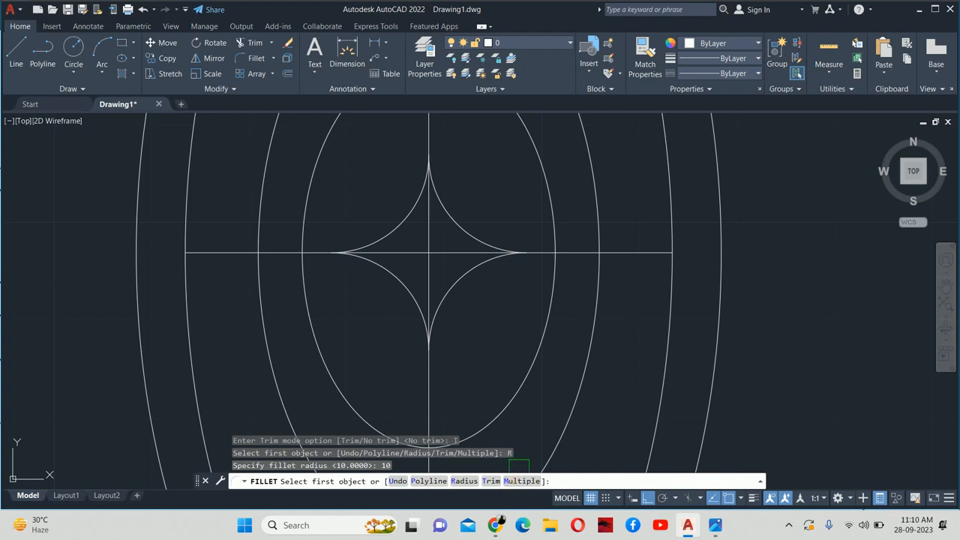
pyautogui.press('Escape')
pyautogui.press('Escape')
pyautogui.press('Escape')
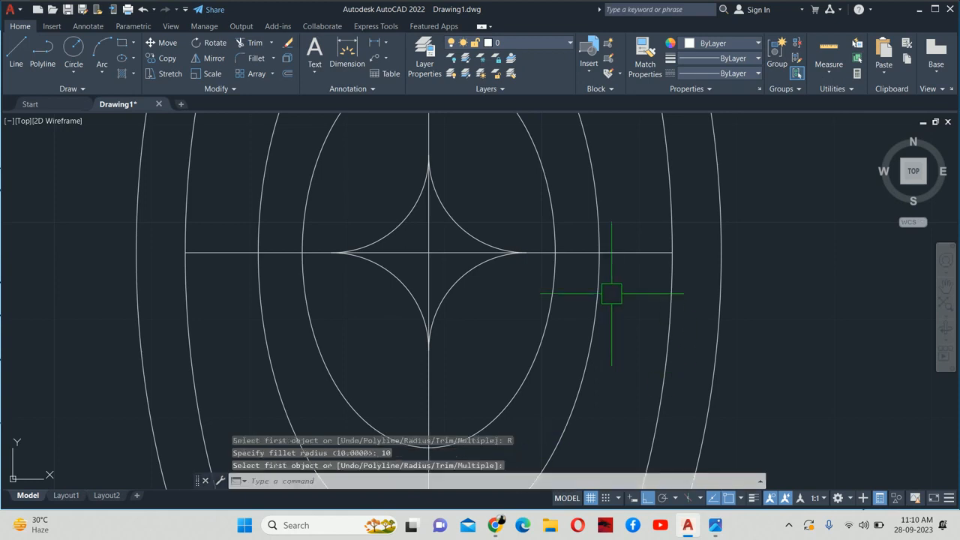
# Trim away the parts of the horizontal and vertical center lines that lie inside the four-pointed star
pyautogui.scroll(-3, 610, 294)
pyautogui.moveTo(538, 238); pyautogui.dragTo(538, 328, button='middle')
pyautogui.write('tr')
pyautogui.press('Return')
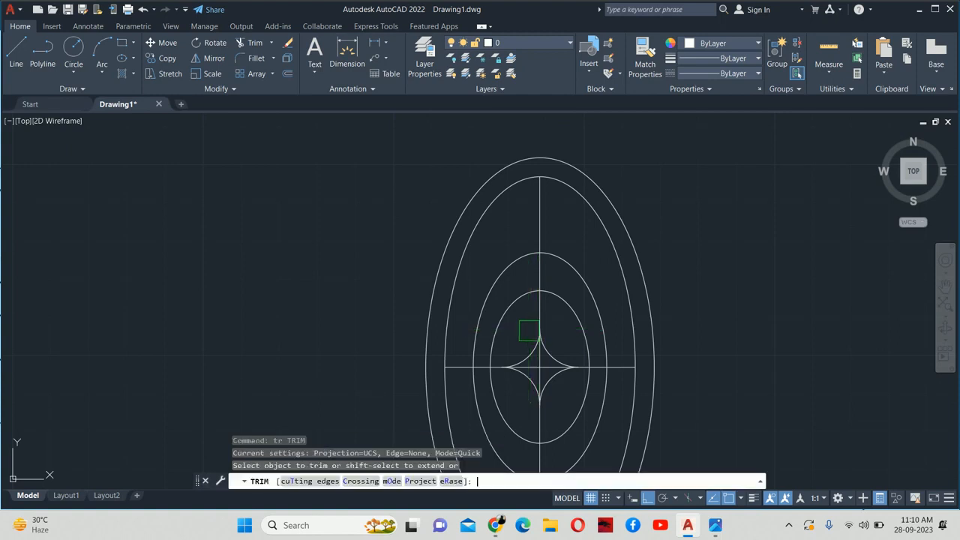
pyautogui.scroll(5, 525, 327)
pyautogui.doubleClick(471, 272)
pyautogui.scroll(-2, 459, 252)
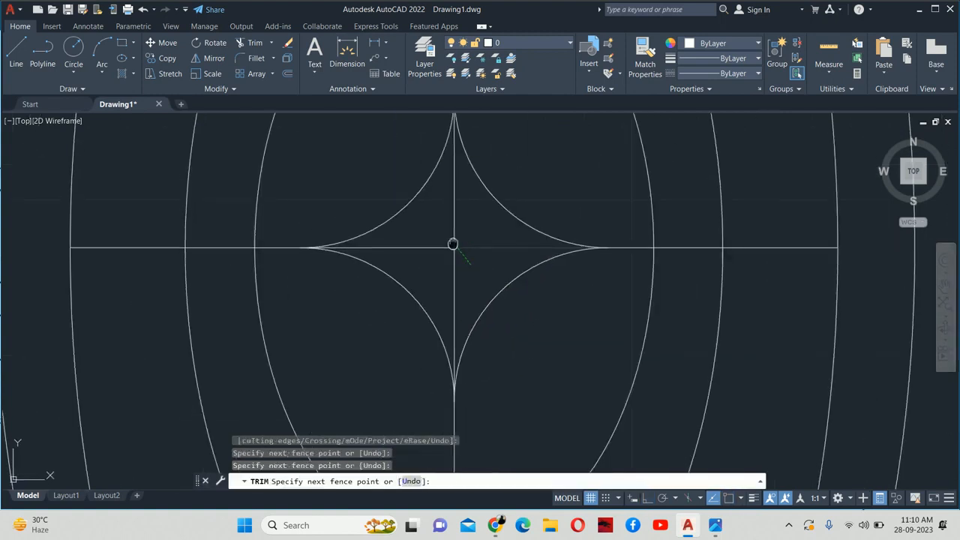
pyautogui.moveTo(452, 245); pyautogui.dragTo(481, 300, button='middle')
pyautogui.click(473, 286)
pyautogui.click(469, 301)
pyautogui.click(482, 315)
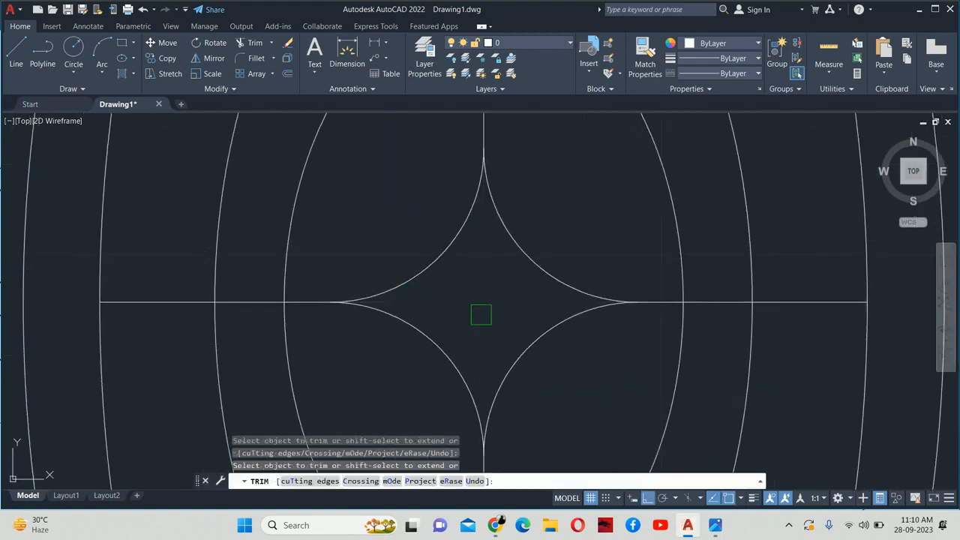
# Following the reference image, trim the larger inner ellipse's upper-right and lower-left quarters and the smaller one's upper-left and lower-right quarters
pyautogui.scroll(-2, 521, 272)
pyautogui.hotkey('alt', 'Tab')
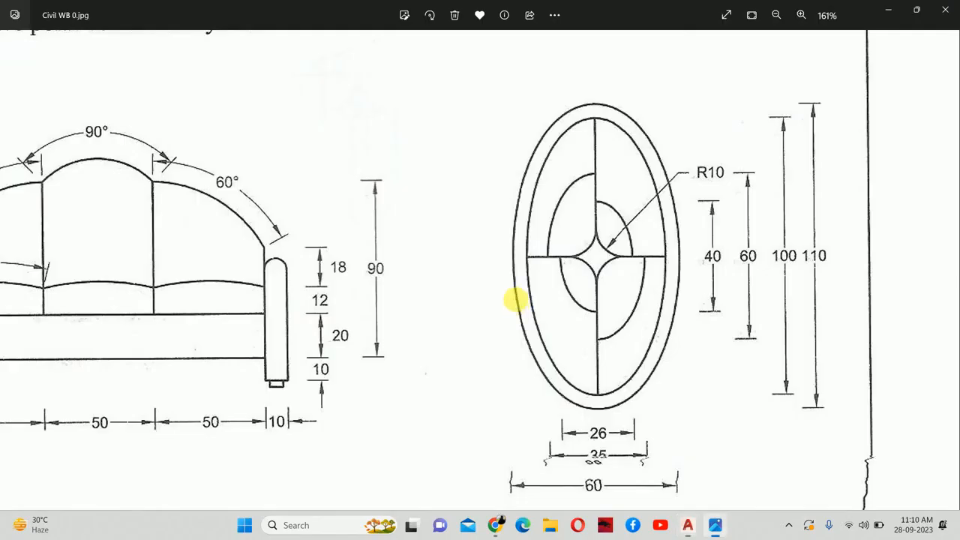
pyautogui.hotkey('alt', 'Tab')
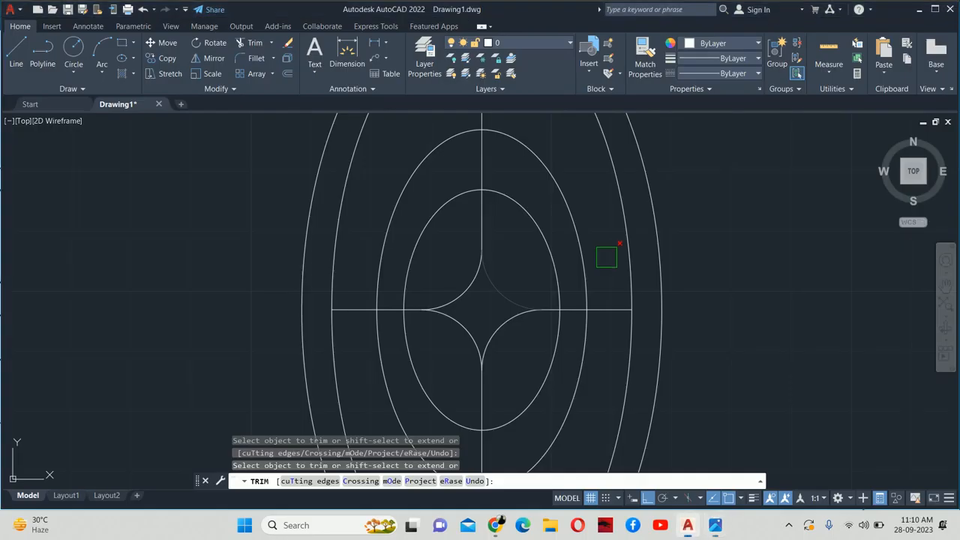
pyautogui.click(566, 177)
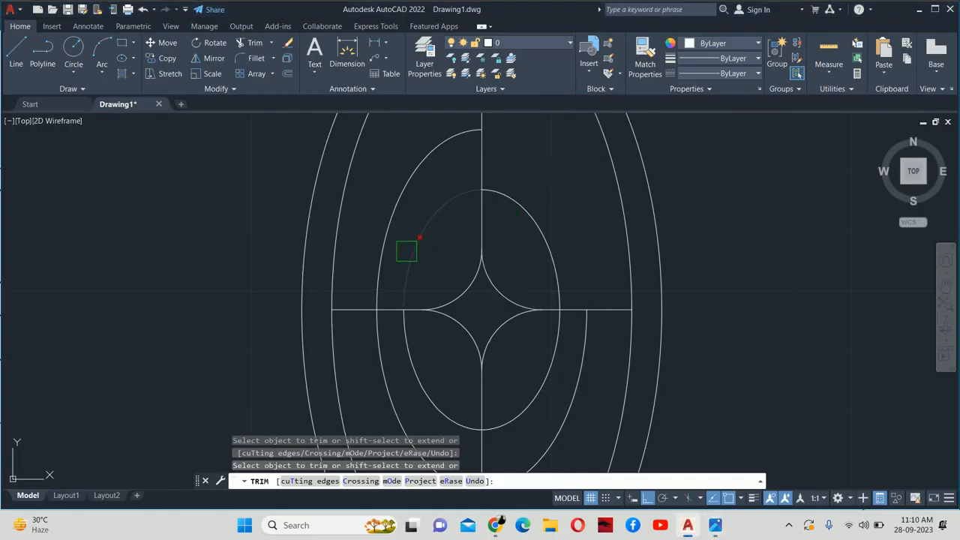
pyautogui.moveTo(409, 315); pyautogui.dragTo(408, 226, button='middle')
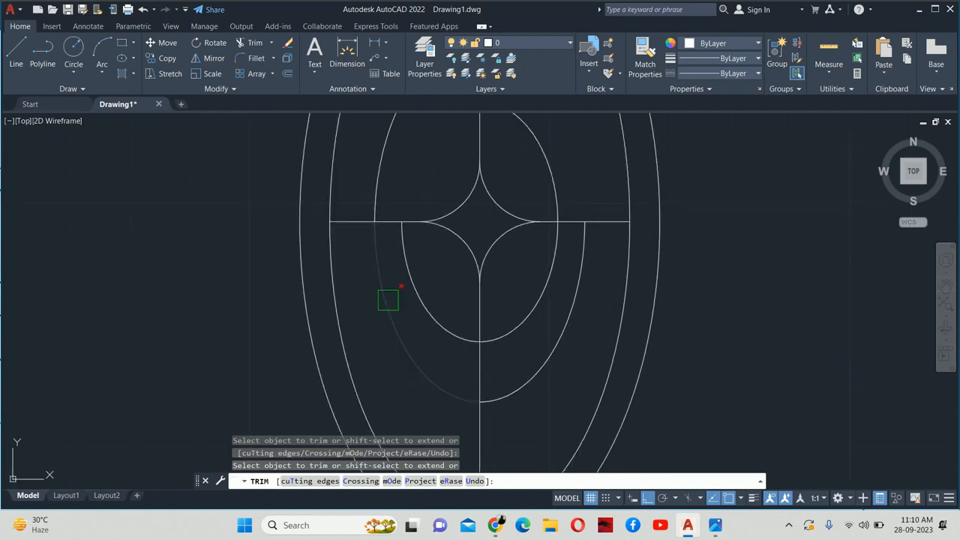
pyautogui.click(389, 302)
pyautogui.scroll(-6, 528, 306)
pyautogui.press('Escape')
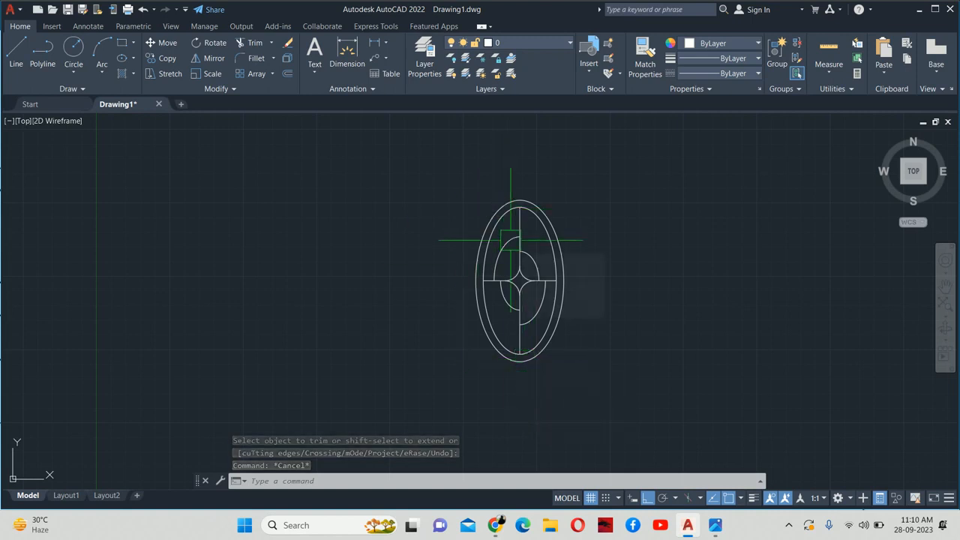
# Compare the oval figure with the reference image, and examine the oval grill's grid spacing in Civil WB 02.jpg
pyautogui.hotkey('alt', 'Tab')
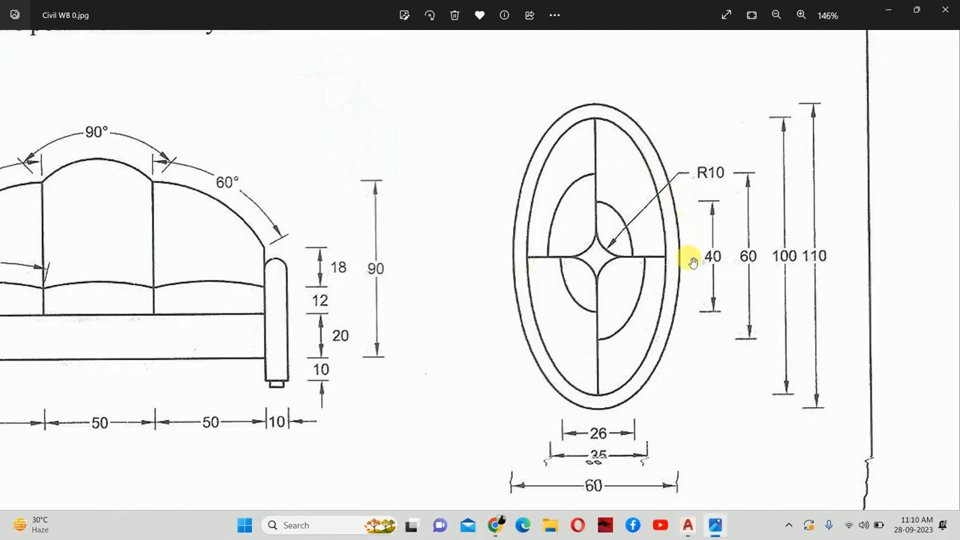
pyautogui.scroll(-2, 692, 300)
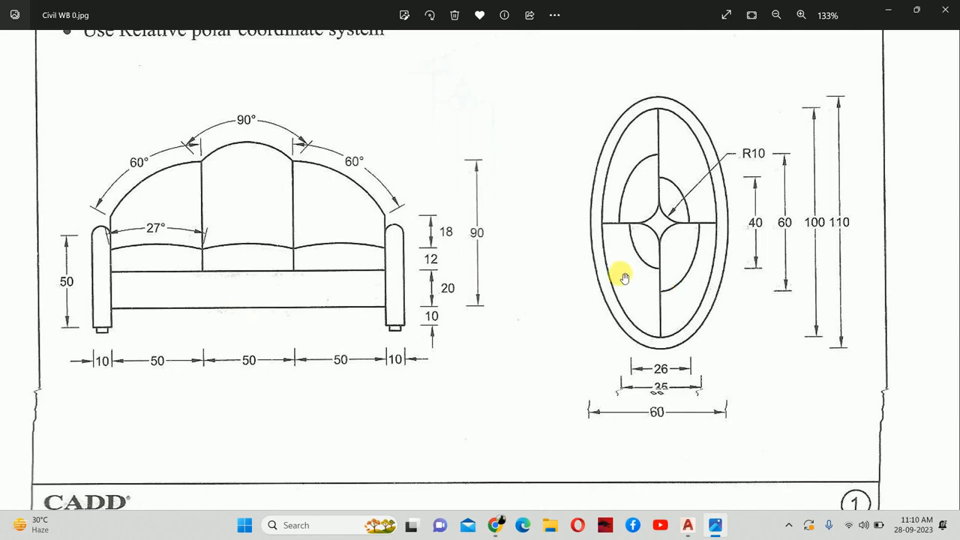
pyautogui.hotkey('alt', 'Tab')
pyautogui.scroll(-3, 564, 237)
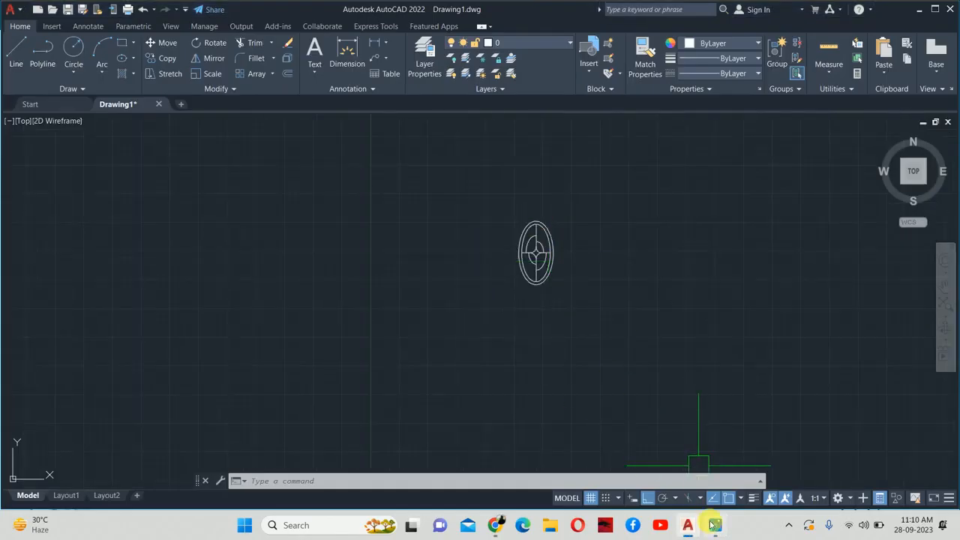
pyautogui.hotkey('alt', 'Tab')
pyautogui.scroll(-2, 563, 217)
pyautogui.press('Right')
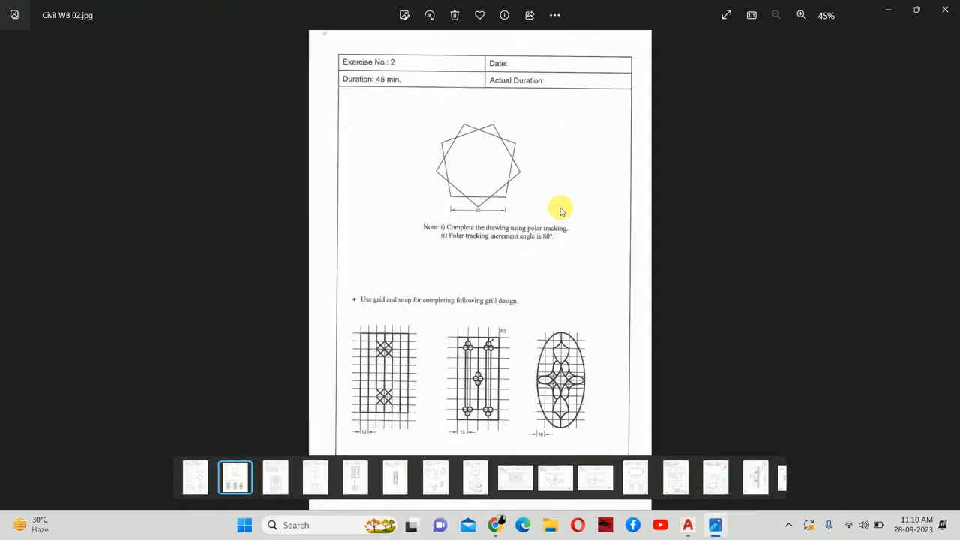
pyautogui.scroll(5, 574, 411)
pyautogui.moveTo(720, 412); pyautogui.dragTo(632, 365)
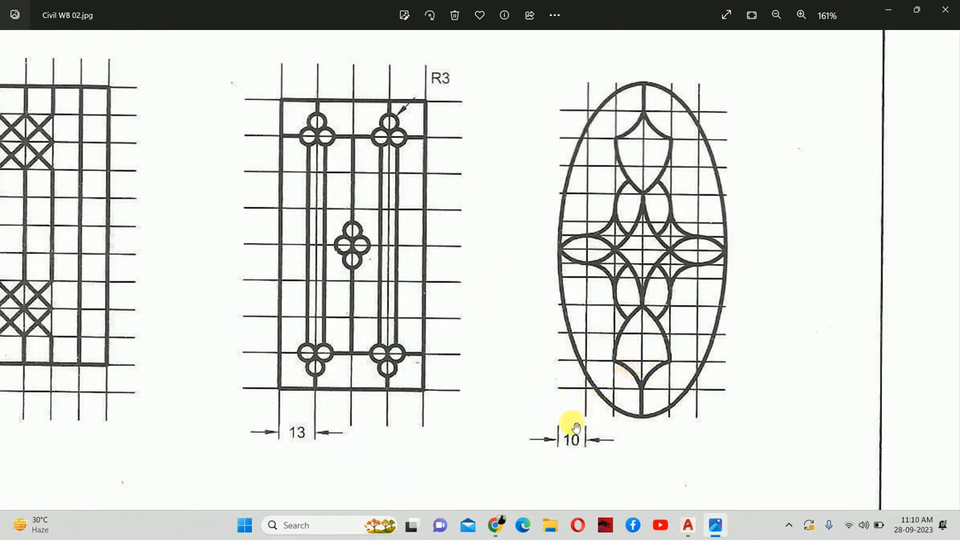
pyautogui.hotkey('alt', 'Tab')
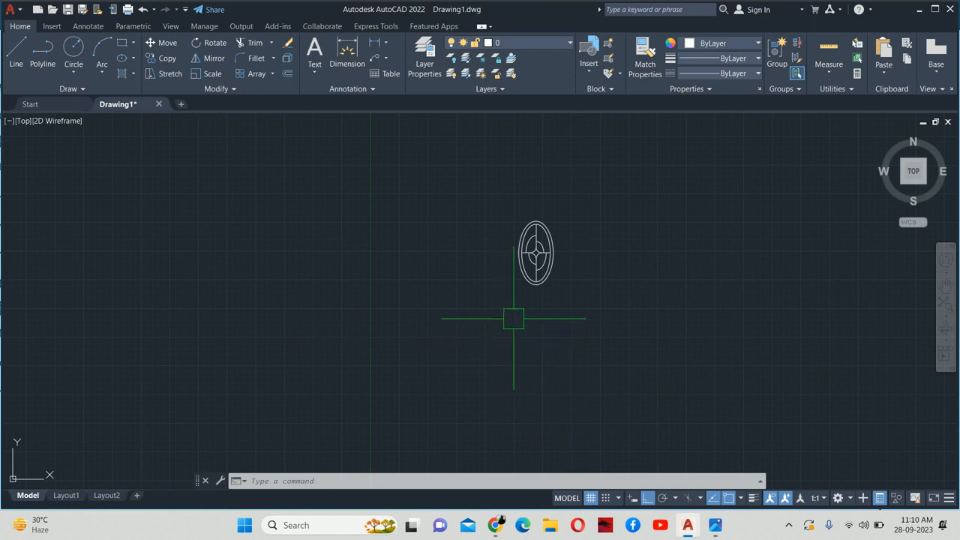
# Draw a horizontal and a vertical line, each about 300 units long, from a shared lower-left corner right of the oval figure
pyautogui.write('l')
pyautogui.press('Return')
pyautogui.click(412, 312)
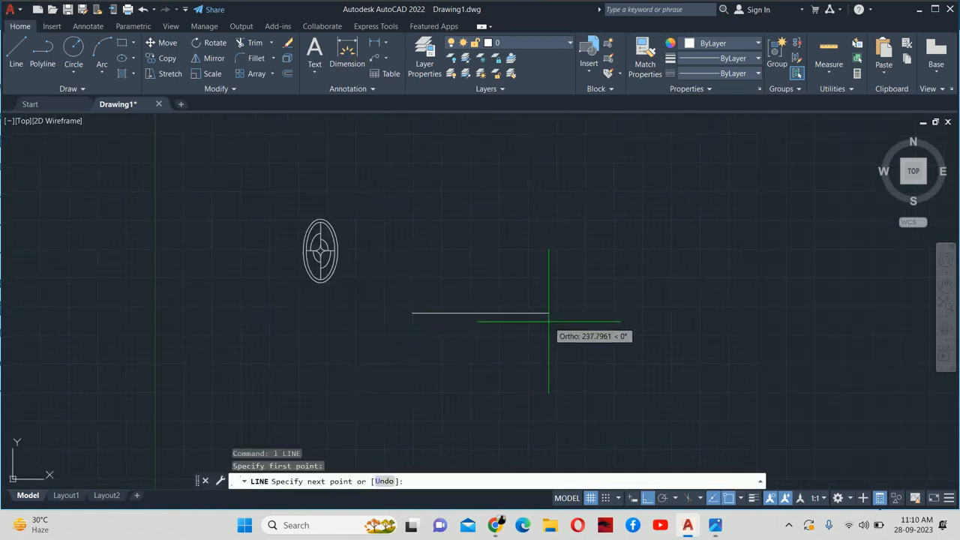
pyautogui.click(592, 336)
pyautogui.press('Escape')
pyautogui.press('Escape')
pyautogui.press('Return')
pyautogui.click(412, 313)
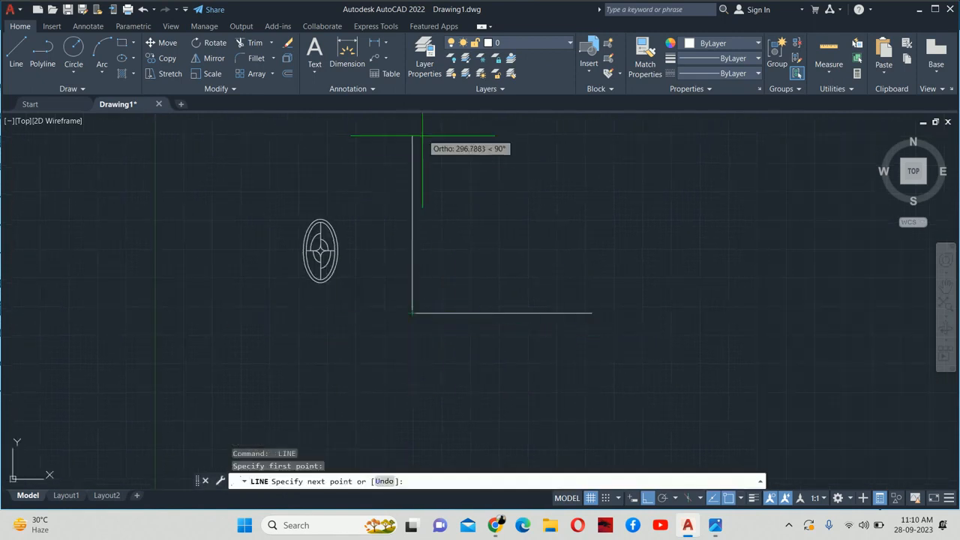
pyautogui.click(419, 133)
pyautogui.press('Escape')
# Offset the vertical line 10 units to the right, repeating from each new line to make four copies
pyautogui.write('o')
pyautogui.press('Return')
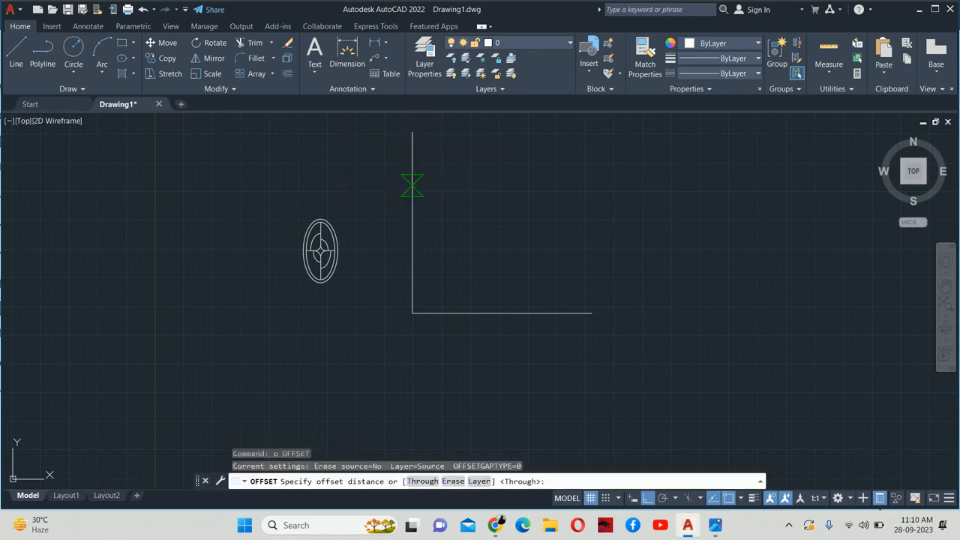
pyautogui.write('10')
pyautogui.press('Return')
pyautogui.click(411, 266)
pyautogui.click(449, 267)
pyautogui.scroll(5, 424, 293)
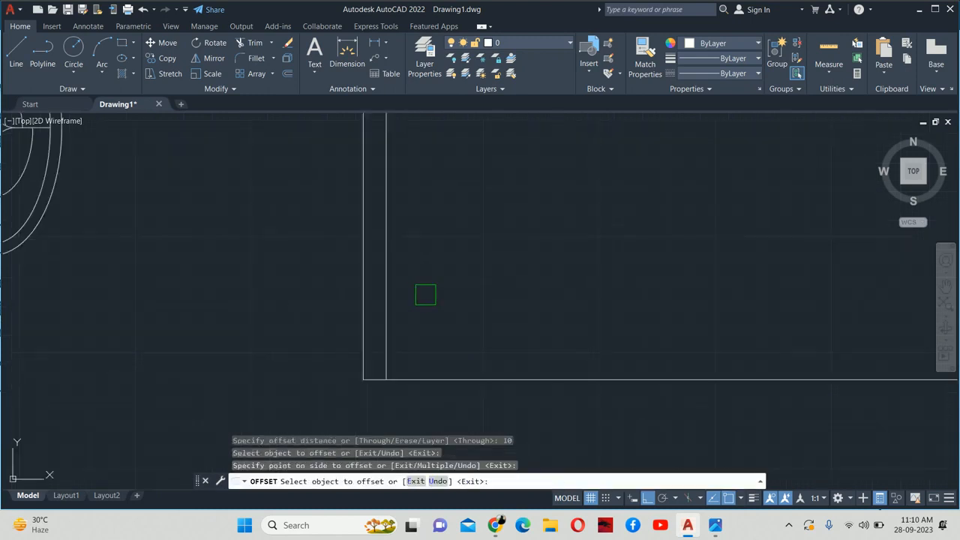
pyautogui.click(386, 300)
pyautogui.click(450, 308)
pyautogui.click(410, 311)
pyautogui.click(437, 320)
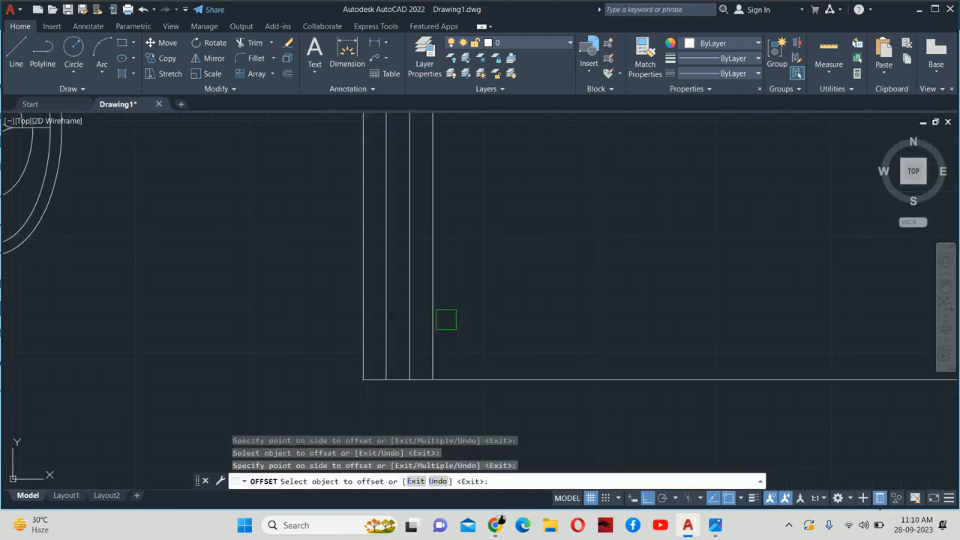
pyautogui.click(434, 321)
pyautogui.click(497, 323)
# Check the oval grill's columns in the reference image and add two more vertical offsets at 10-unit spacing to the right
pyautogui.hotkey('alt', 'Tab')
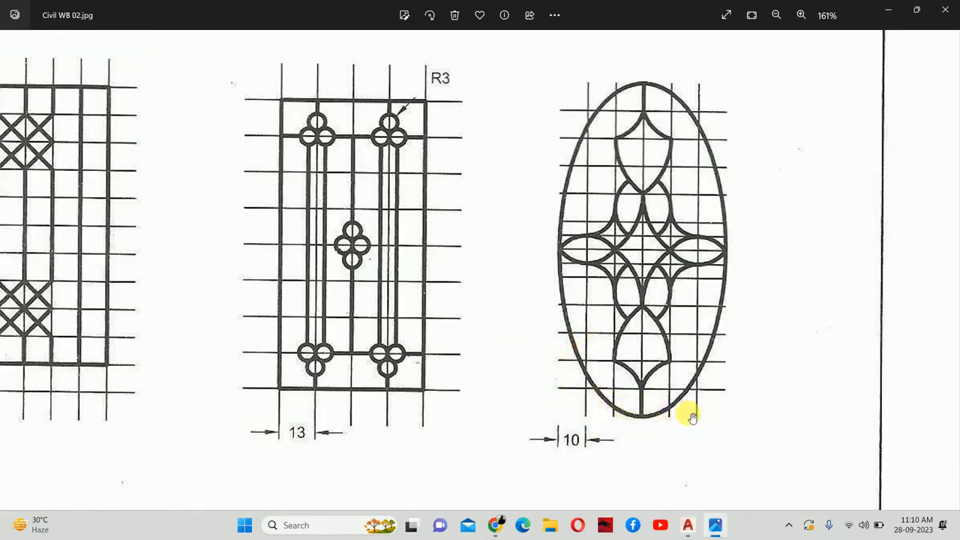
pyautogui.hotkey('alt', 'Tab')
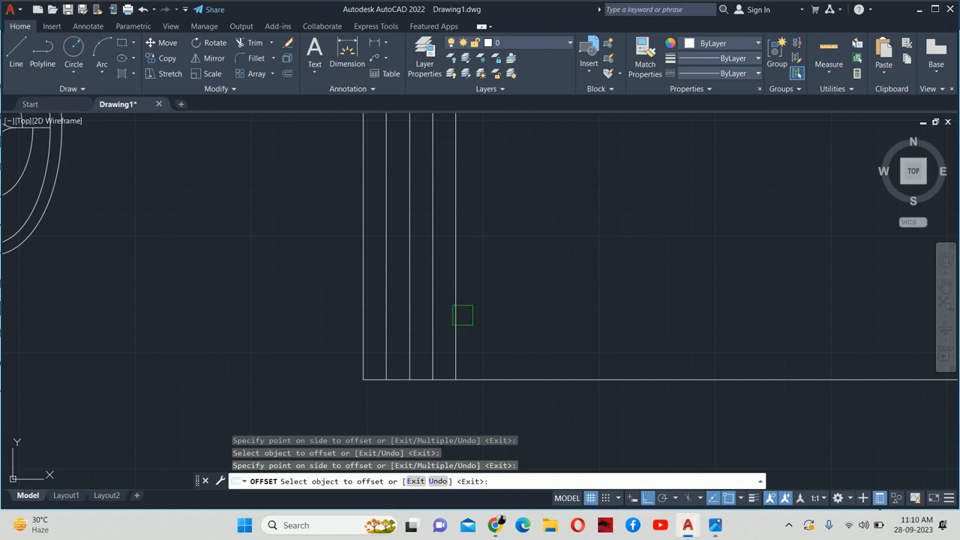
pyautogui.click(463, 314)
pyautogui.click(538, 334)
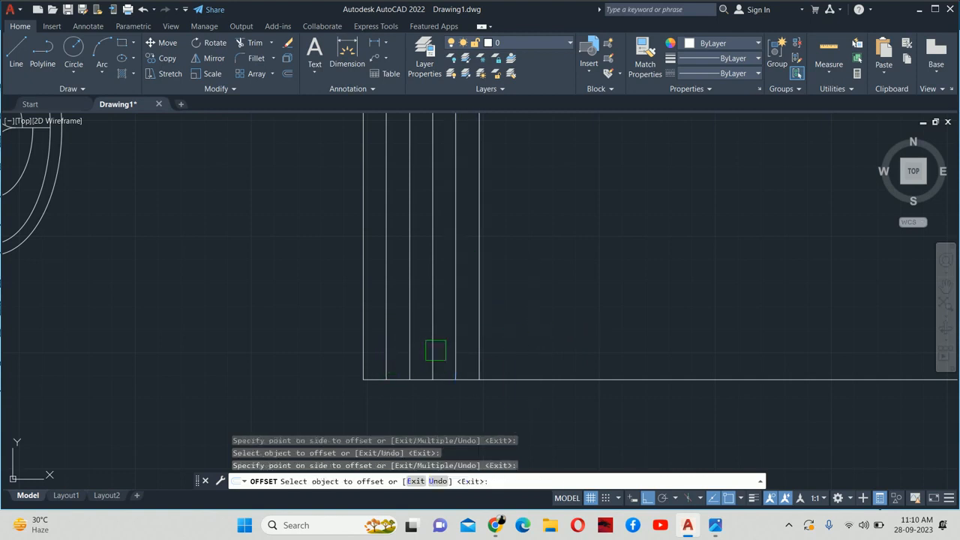
pyautogui.click(482, 342)
pyautogui.click(575, 358)
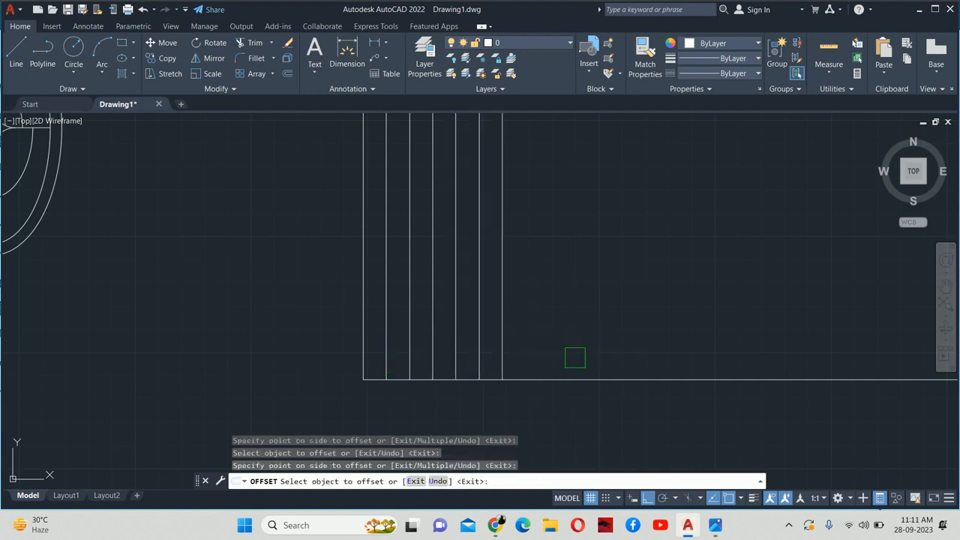
# Offset the bottom horizontal line upward at 10-unit spacing, repeating from each new line to make six copies
pyautogui.click(555, 379)
pyautogui.click(555, 352)
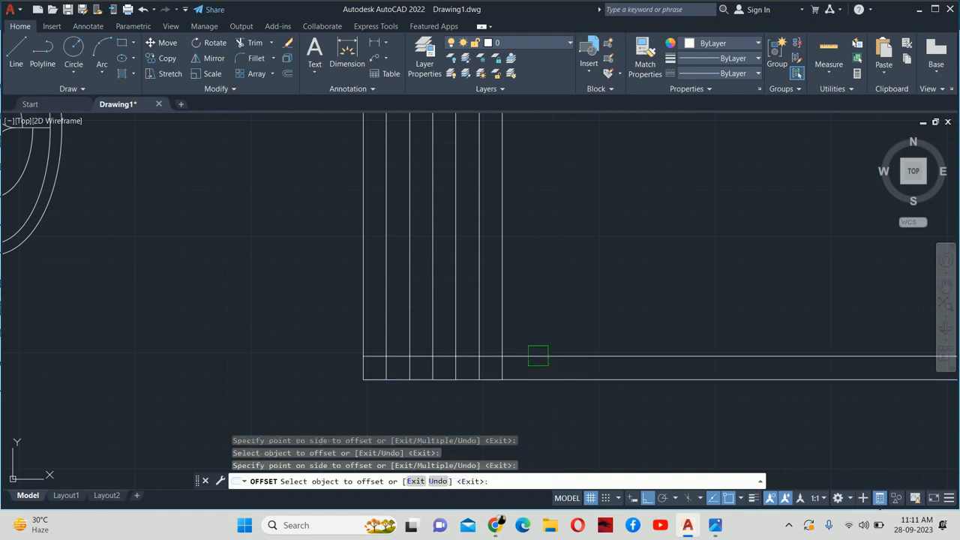
pyautogui.click(538, 356)
pyautogui.click(527, 318)
pyautogui.click(527, 333)
pyautogui.click(528, 300)
pyautogui.click(527, 310)
pyautogui.click(527, 278)
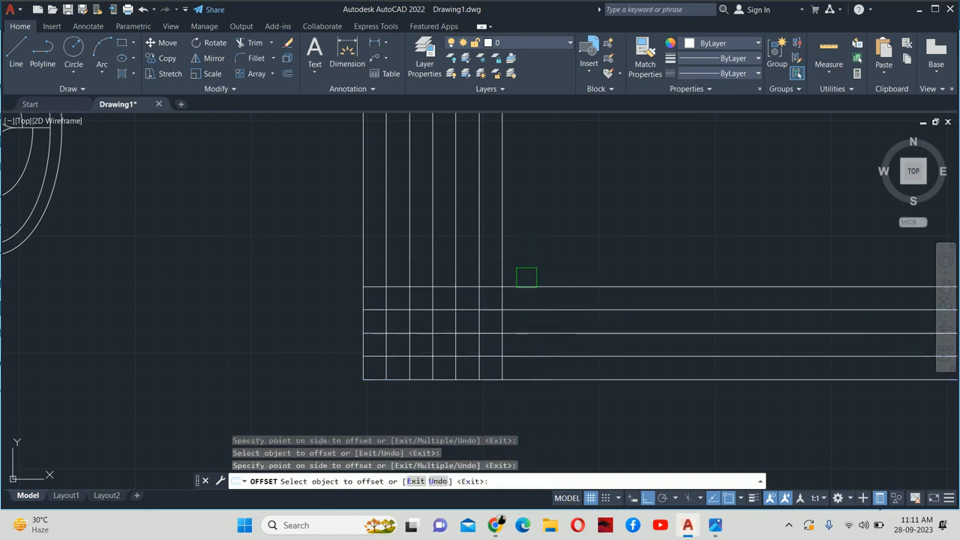
pyautogui.click(526, 287)
pyautogui.click(529, 252)
pyautogui.click(527, 264)
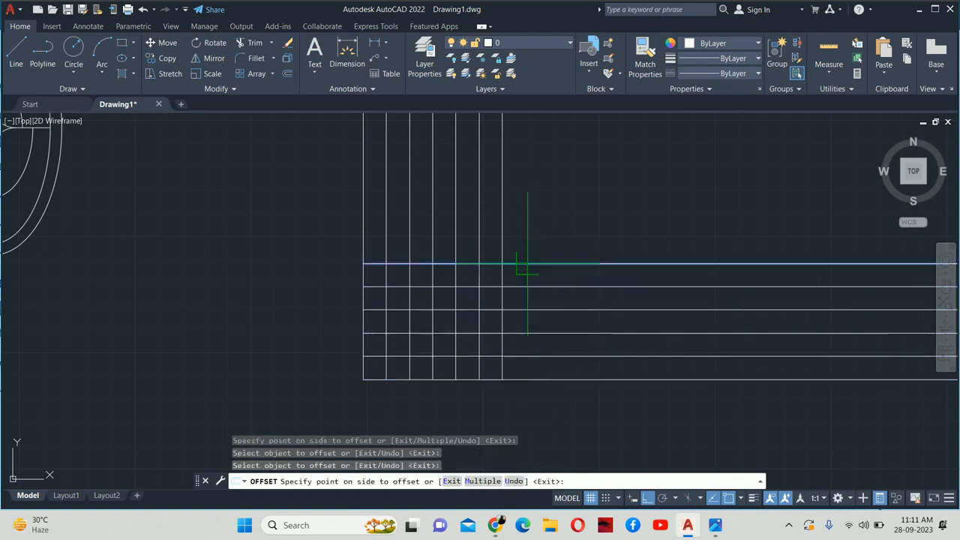
pyautogui.click(528, 244)
# Check the oval grill's rows in the reference image and offset the uppermost horizontal line seven more times upward with the Multiple option
pyautogui.scroll(-2, 527, 300)
pyautogui.hotkey('alt', 'Tab')
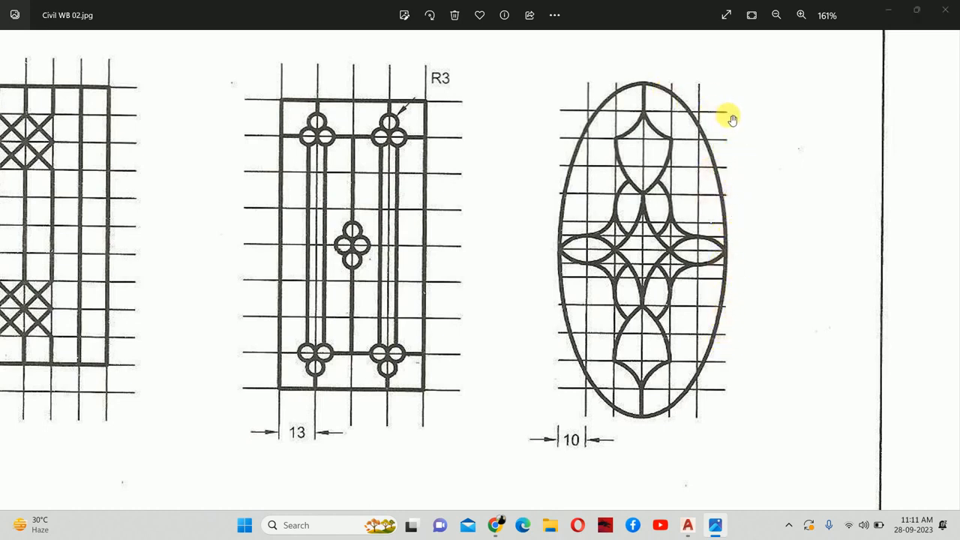
pyautogui.hotkey('alt', 'Tab')
pyautogui.scroll(4, 492, 386)
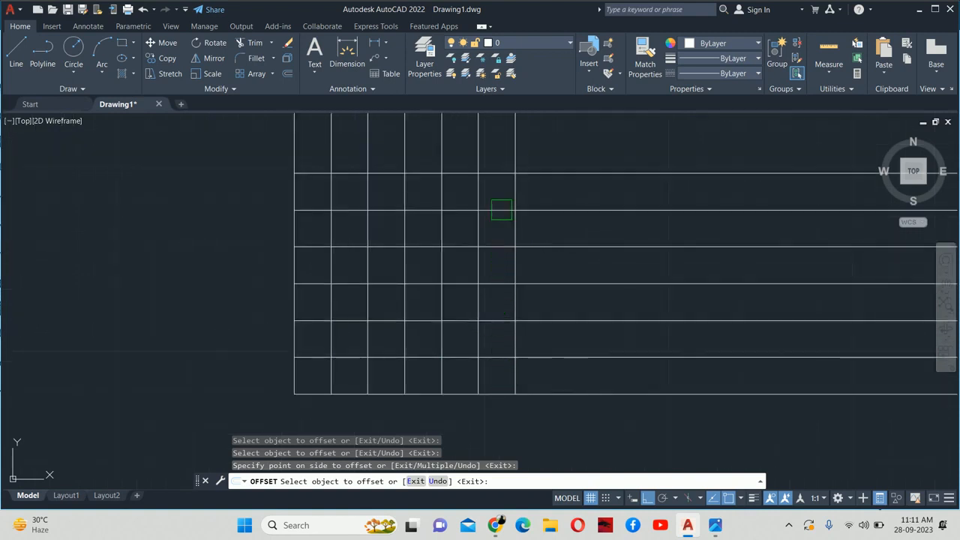
pyautogui.moveTo(502, 210); pyautogui.dragTo(503, 276, button='middle')
pyautogui.click(567, 276)
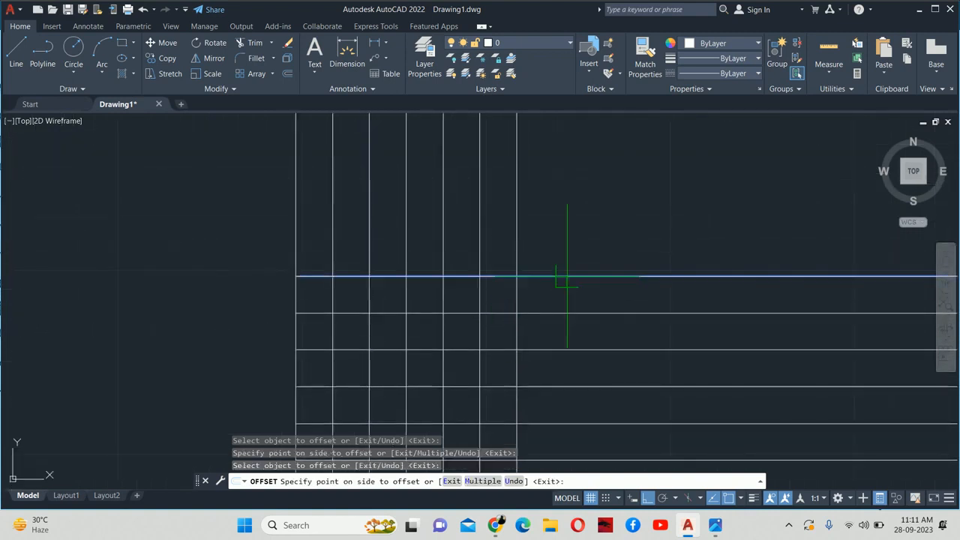
pyautogui.click(483, 481)
pyautogui.scroll(-4, 517, 412)
pyautogui.moveTo(522, 384); pyautogui.dragTo(514, 413, button='middle')
pyautogui.click(545, 288)
pyautogui.click(543, 261)
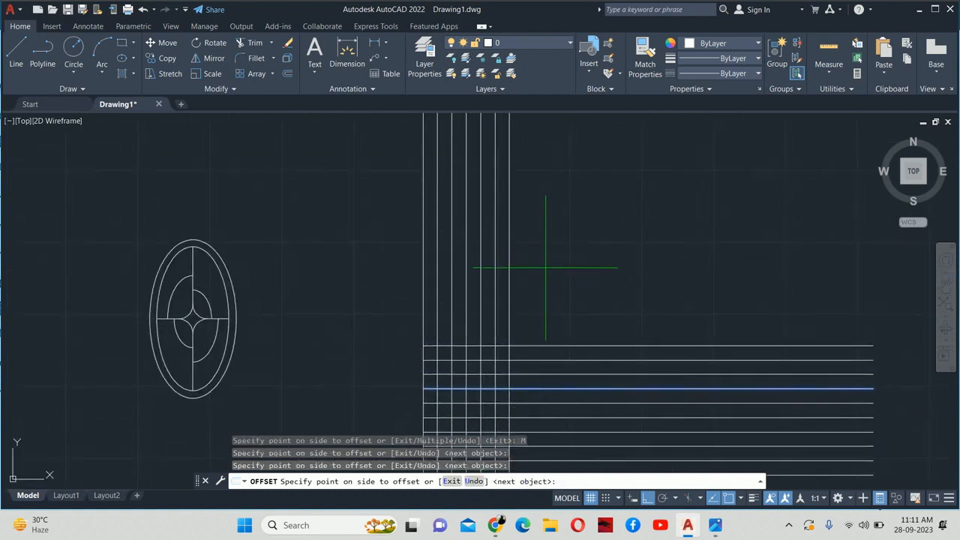
pyautogui.click(548, 269)
pyautogui.click(545, 263)
pyautogui.click(544, 267)
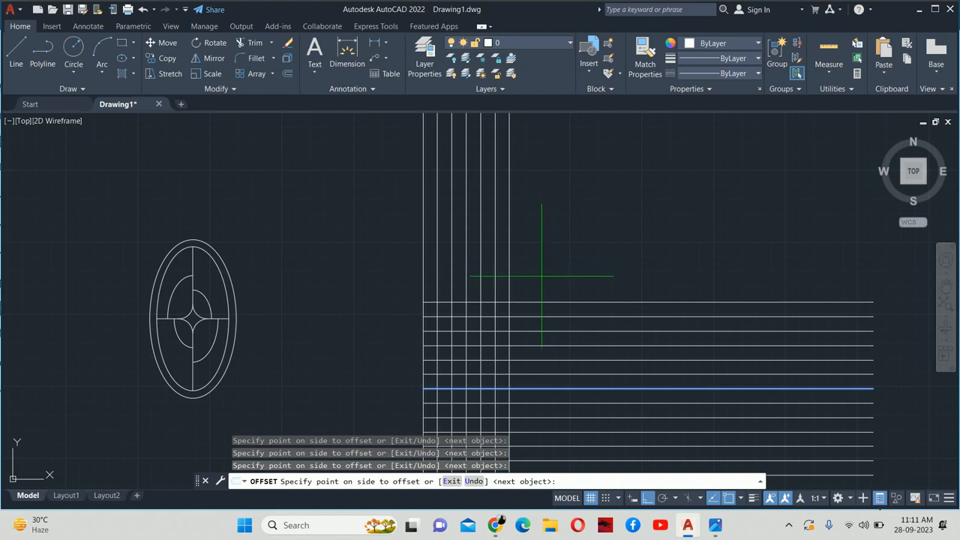
pyautogui.click(543, 260)
pyautogui.click(543, 258)
pyautogui.press('Escape')
pyautogui.press('Escape')
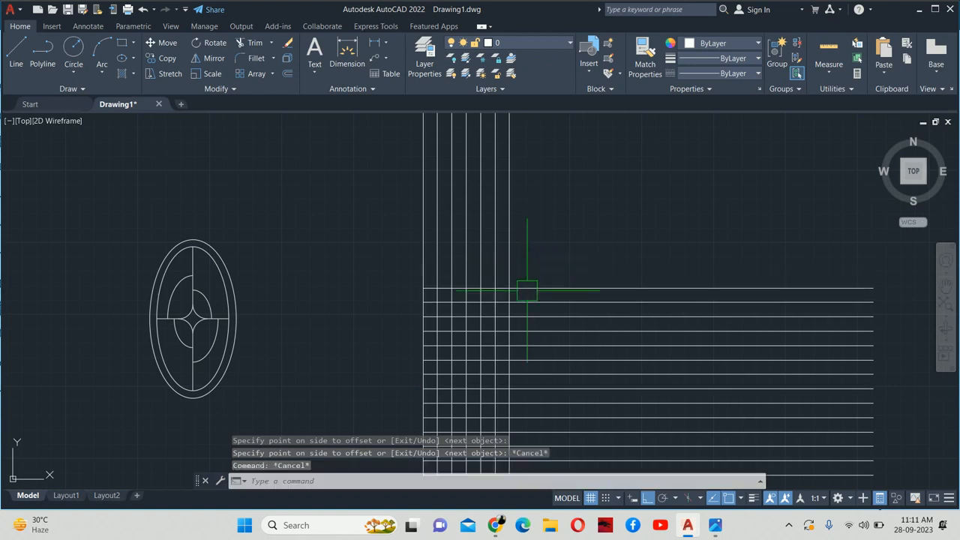
# Trim the line ends extending above and to the right of the grid with a fence, leaving a closed rectangular grid
pyautogui.scroll(-2, 525, 257)
pyautogui.write('tr')
pyautogui.press('Return')
pyautogui.click(433, 180)
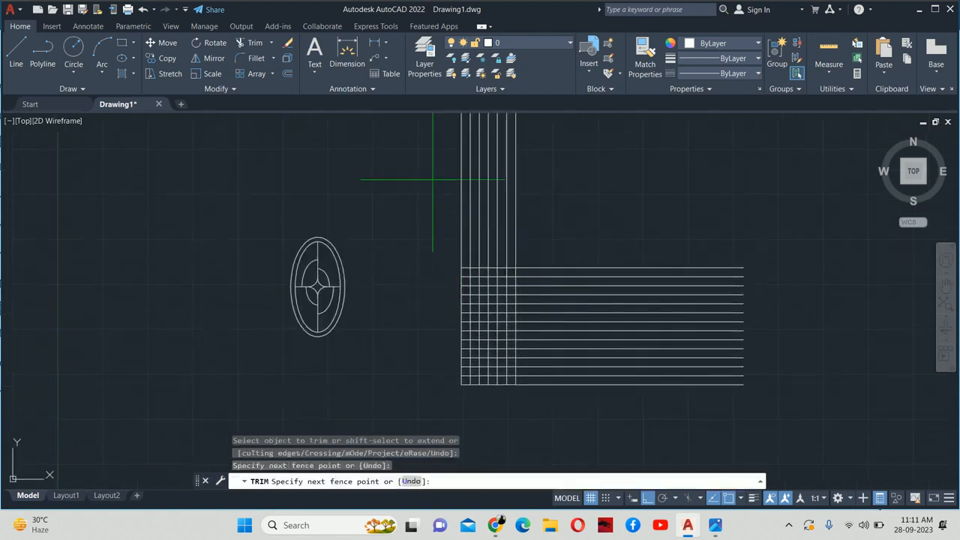
pyautogui.press('Return')
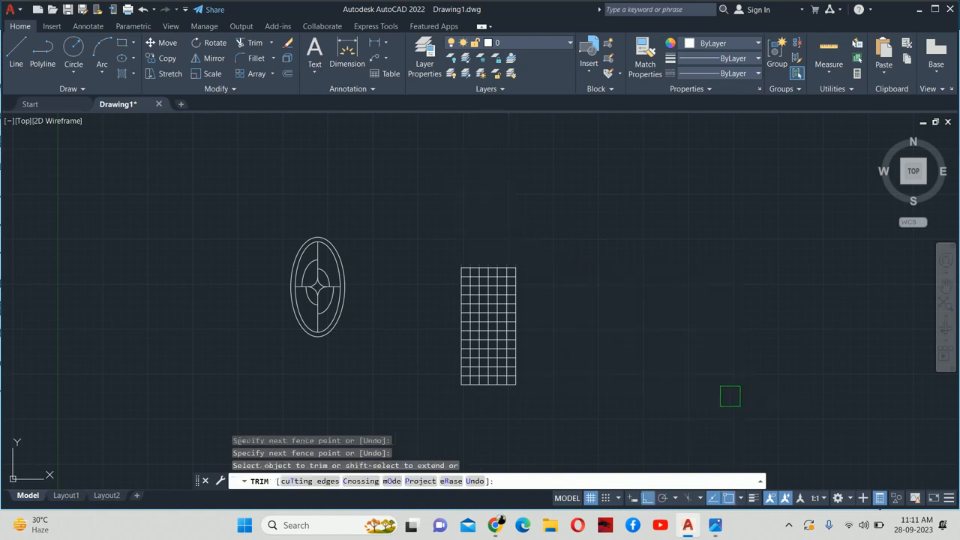
pyautogui.press('Escape')
pyautogui.press('Escape')
pyautogui.press('Escape')
# Measure the grid's height along its right edge with a linear dimension, without placing it
pyautogui.write('dli')
pyautogui.press('Return')
pyautogui.scroll(5, 507, 277)
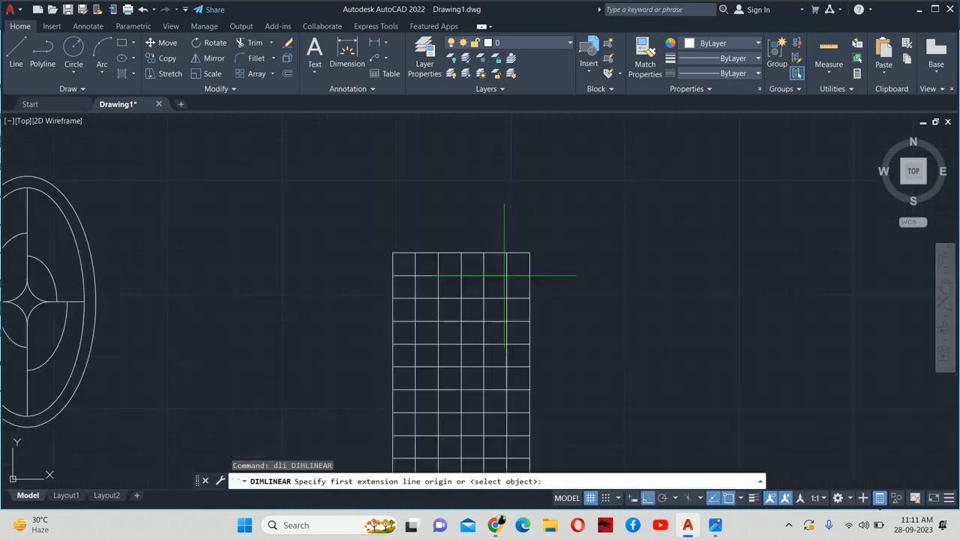
pyautogui.click(546, 257)
pyautogui.scroll(-3, 585, 317)
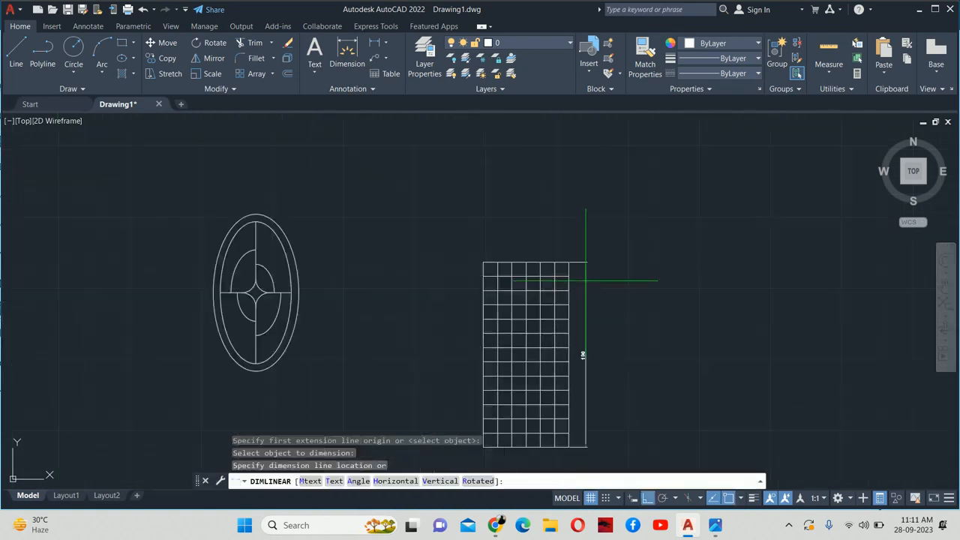
pyautogui.scroll(5, 591, 328)
pyautogui.press('Escape')
pyautogui.scroll(-2, 591, 327)
pyautogui.scroll(3, 573, 299)
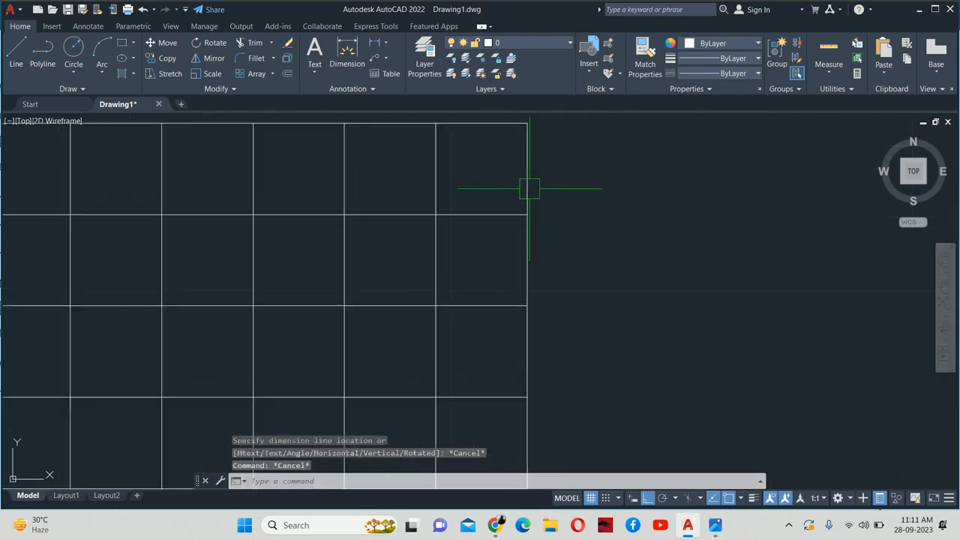
# Trim the vertical segments of the grid's top row with a fence and remove the leftover uppermost horizontal line
pyautogui.moveTo(527, 187); pyautogui.dragTo(561, 270, button='middle')
pyautogui.write('tr')
pyautogui.press('Return')
pyautogui.click(633, 237)
pyautogui.scroll(-4, 417, 252)
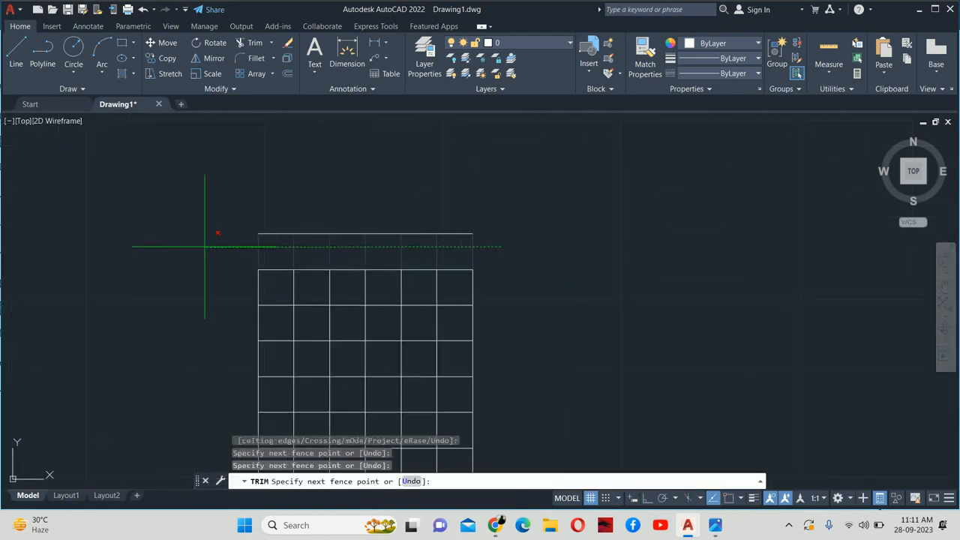
pyautogui.click(206, 247)
pyautogui.click(312, 223)
pyautogui.press('Return')
pyautogui.press('Escape')
pyautogui.press('Escape')
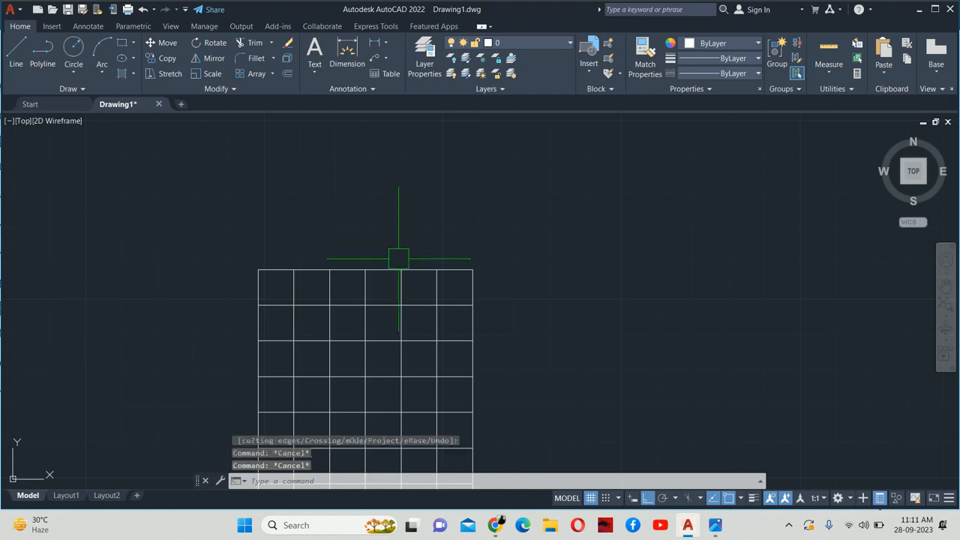
# Measure the grid's width along its top edge with a linear dimension, without placing it
pyautogui.write('dli')
pyautogui.press('Return')
pyautogui.press('Return')
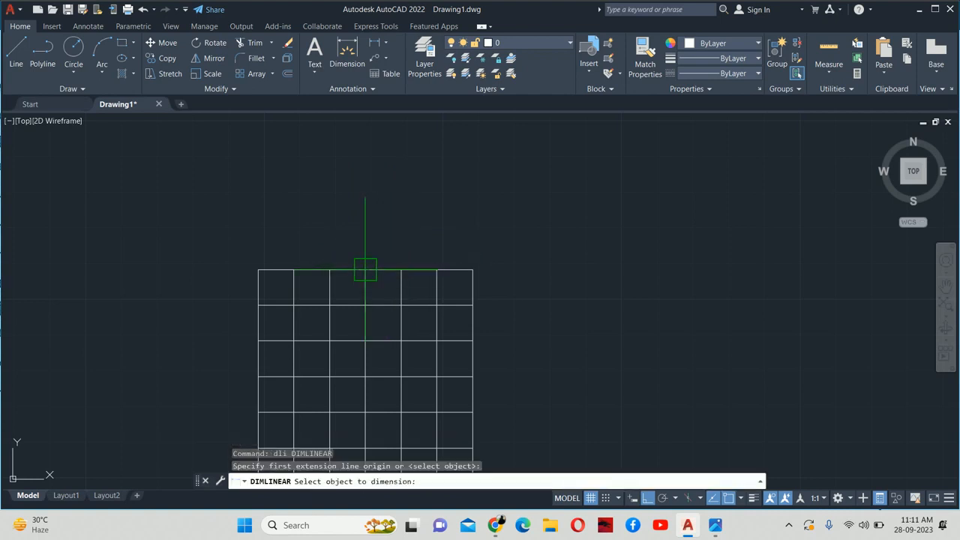
pyautogui.scroll(4, 386, 268)
pyautogui.click(386, 270)
pyautogui.press('Escape')
pyautogui.scroll(-4, 385, 243)
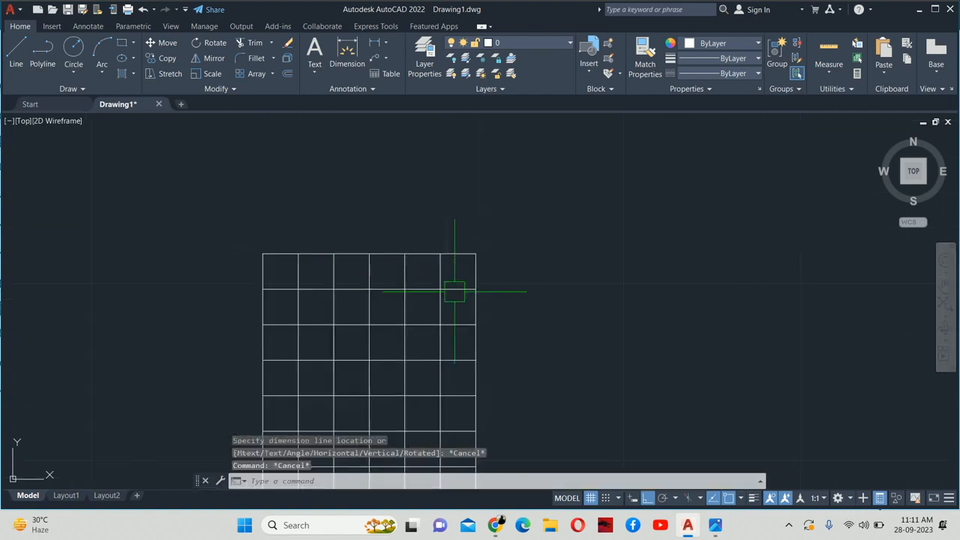
# Recheck the shortened grid's height along its right edge with a linear dimension, without placing it
pyautogui.scroll(6, 350, 293)
pyautogui.press('Return')
pyautogui.click(522, 239)
pyautogui.scroll(-5, 568, 200)
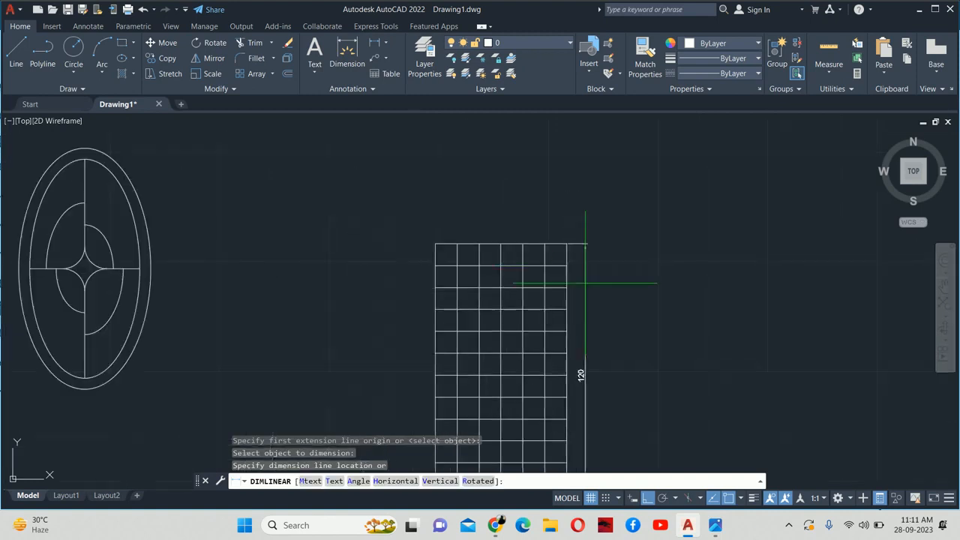
pyautogui.press('Escape')
pyautogui.press('Escape')
# Draw an ellipse inscribed in the grid, from the top edge's midpoint to the bottom edge's midpoint and out to the right edge
pyautogui.moveTo(525, 321); pyautogui.dragTo(515, 256, button='middle')
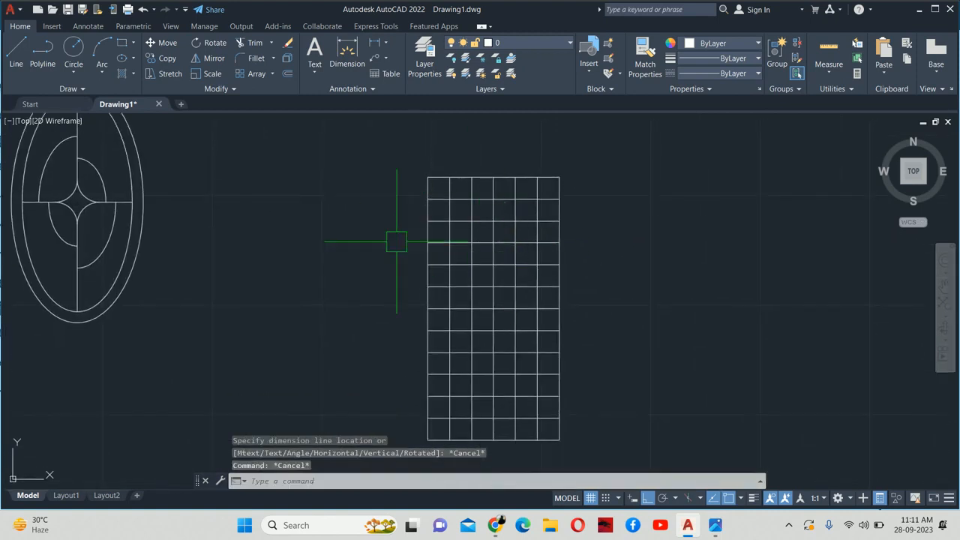
pyautogui.write('el')
pyautogui.press('Return')
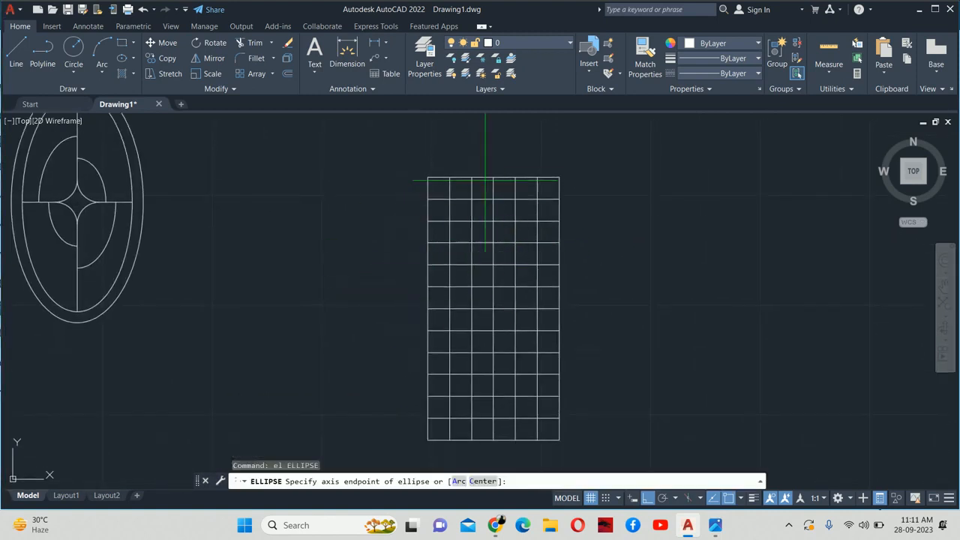
pyautogui.click(492, 177)
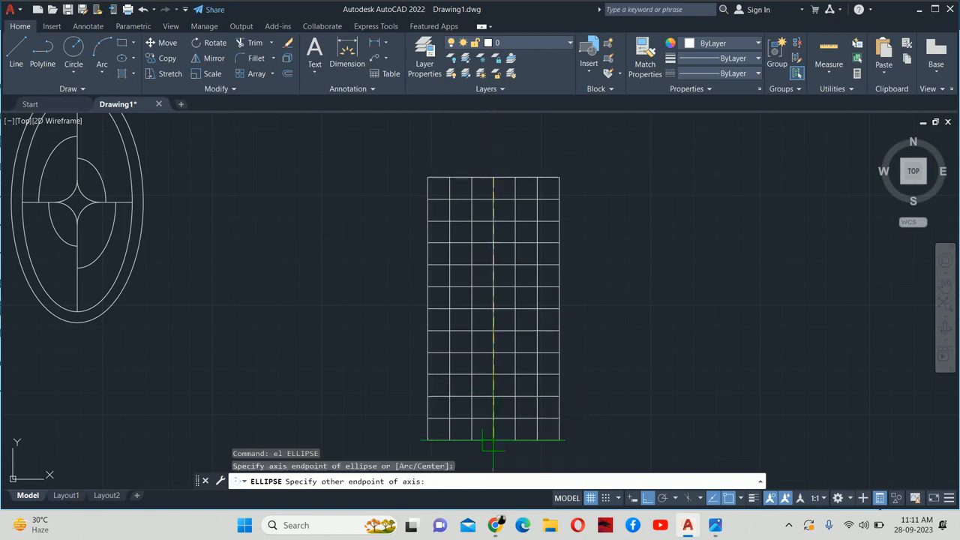
pyautogui.click(493, 441)
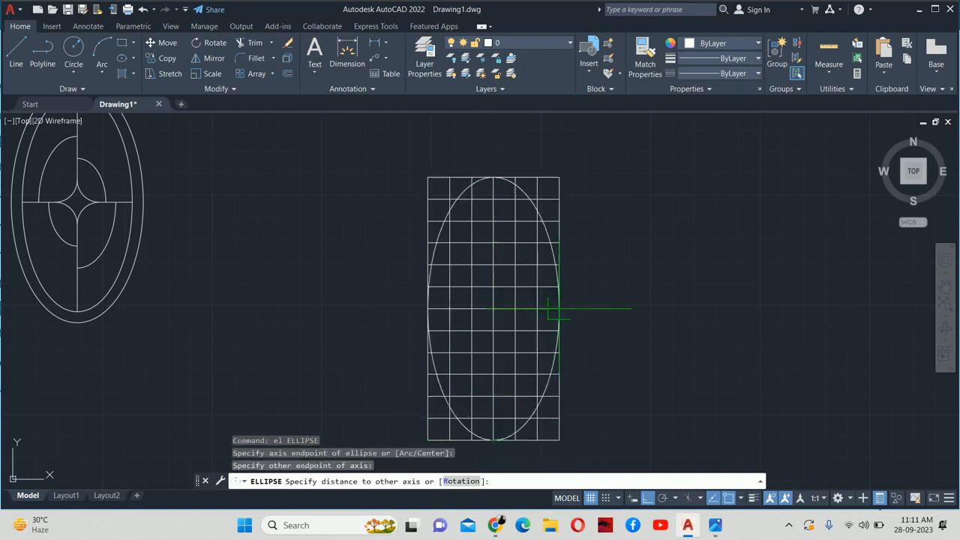
pyautogui.click(558, 308)
pyautogui.press('Escape')
pyautogui.press('Escape')
# Following the reference image, draw an arc from the centre line one row below the top to one cell left and down, starting vertically downward
pyautogui.hotkey('alt', 'Tab')
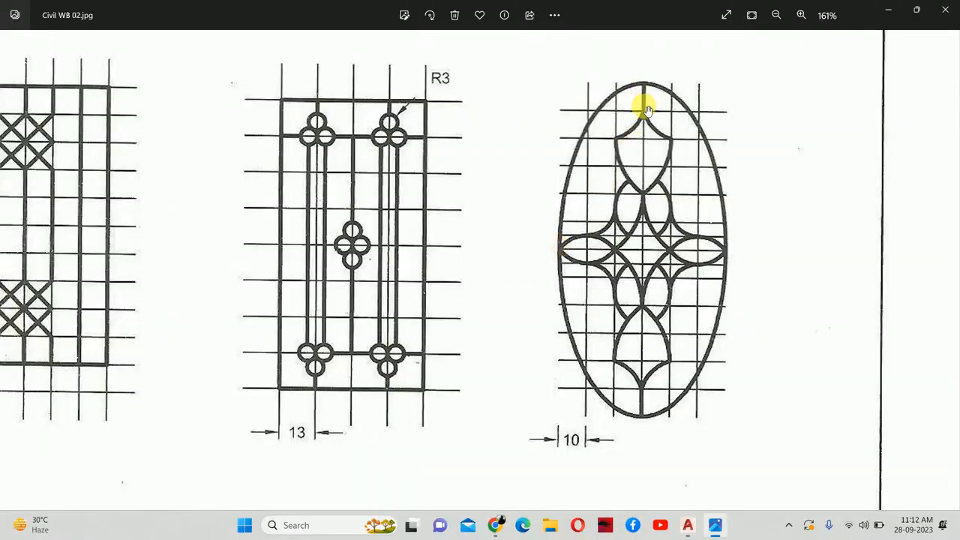
pyautogui.scroll(5, 640, 111)
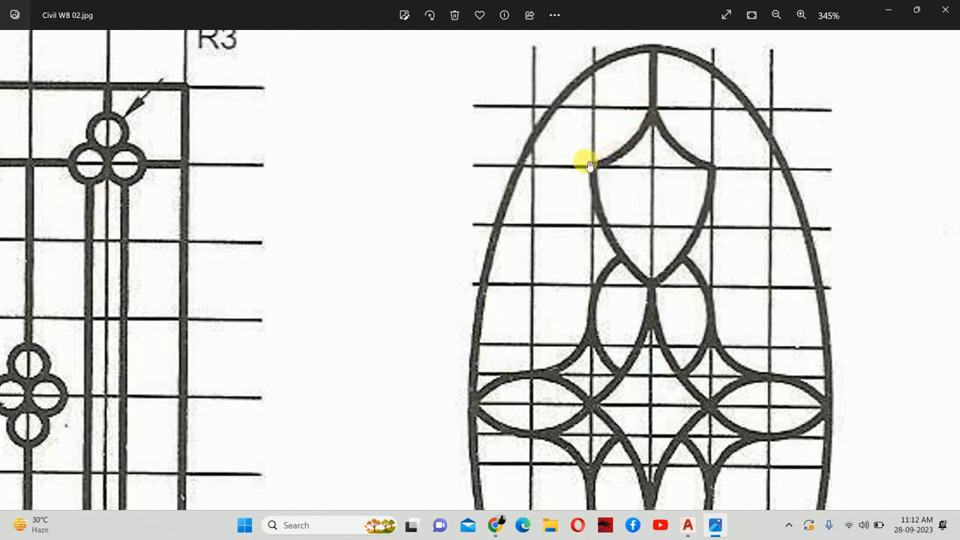
pyautogui.hotkey('alt', 'Tab')
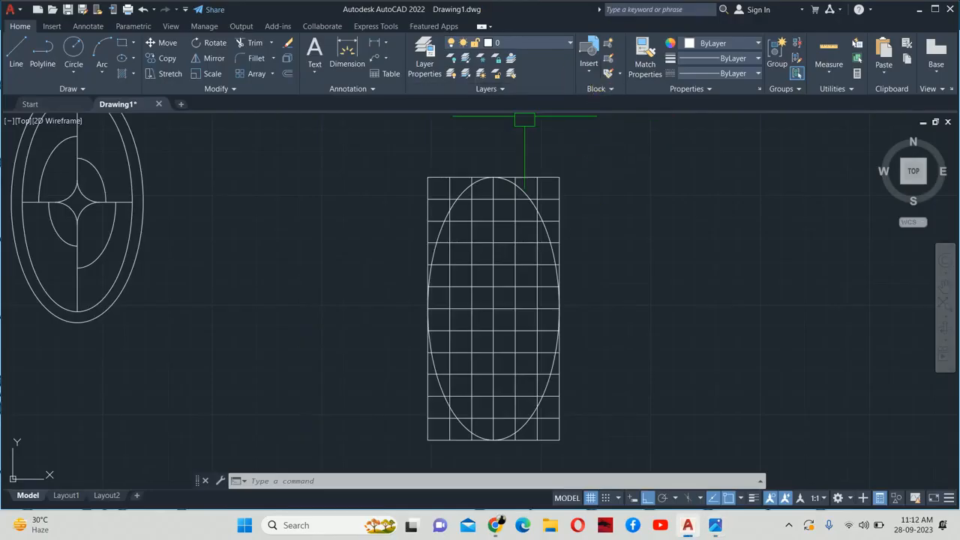
pyautogui.scroll(8, 484, 180)
pyautogui.scroll(3, 484, 180)
pyautogui.write('a')
pyautogui.press('Return')
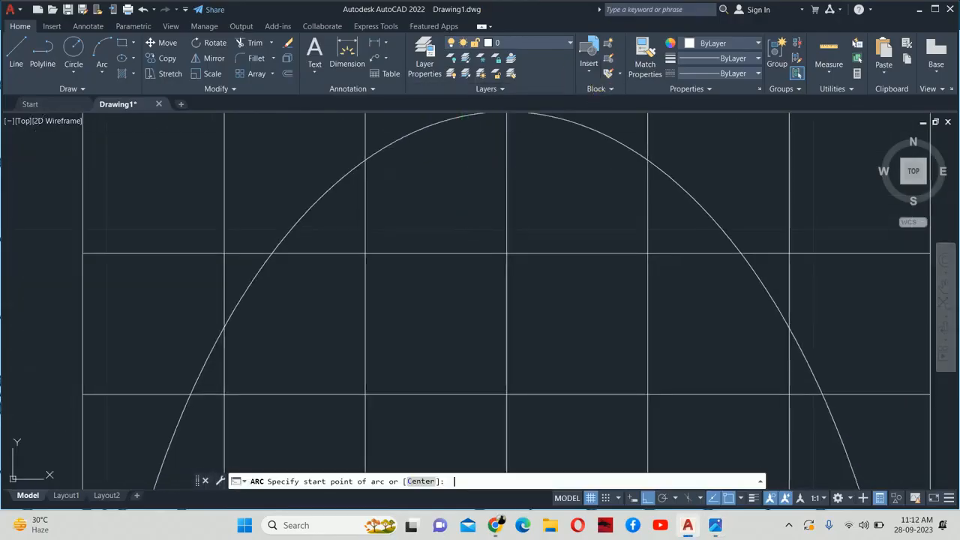
pyautogui.click(506, 252)
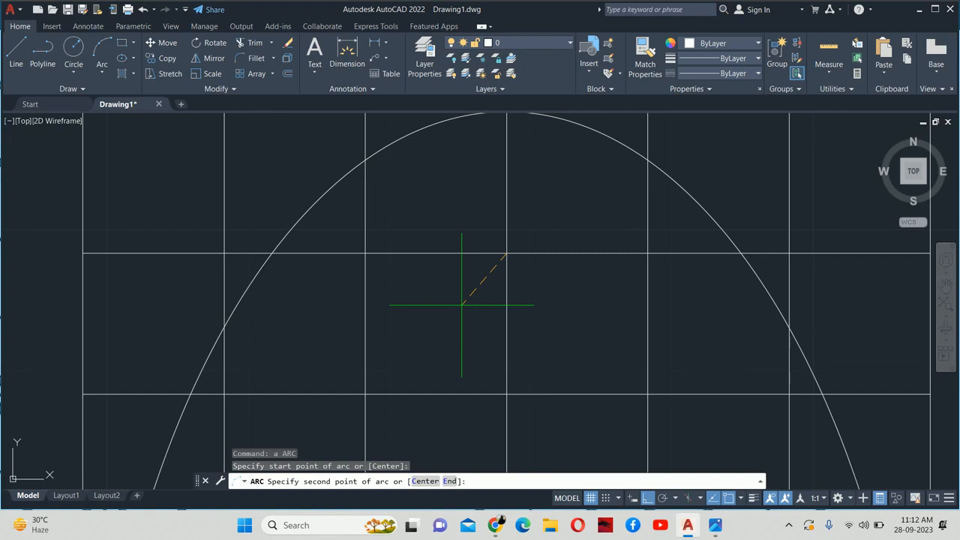
pyautogui.write('e')
pyautogui.press('Return')
pyautogui.click(365, 393)
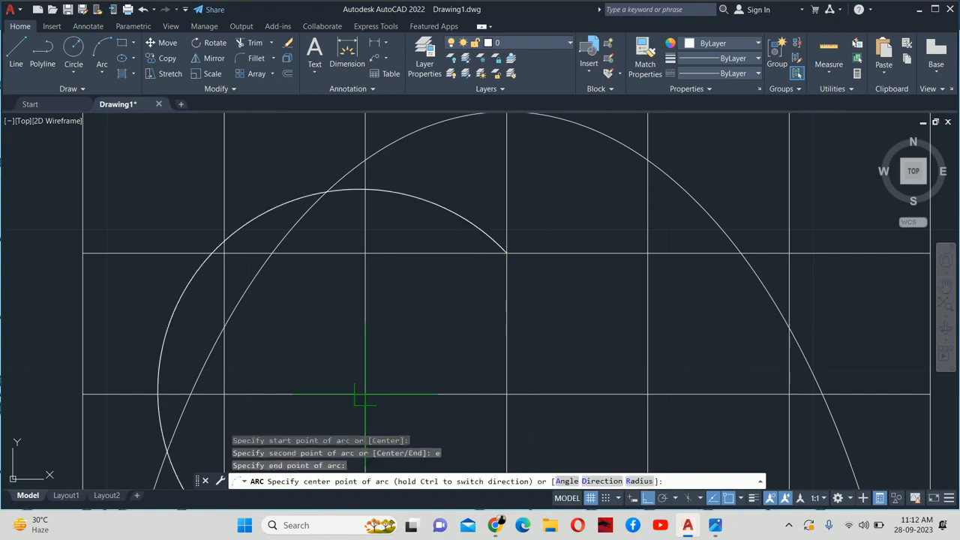
pyautogui.write('d')
pyautogui.press('Return')
pyautogui.scroll(-3, 428, 354)
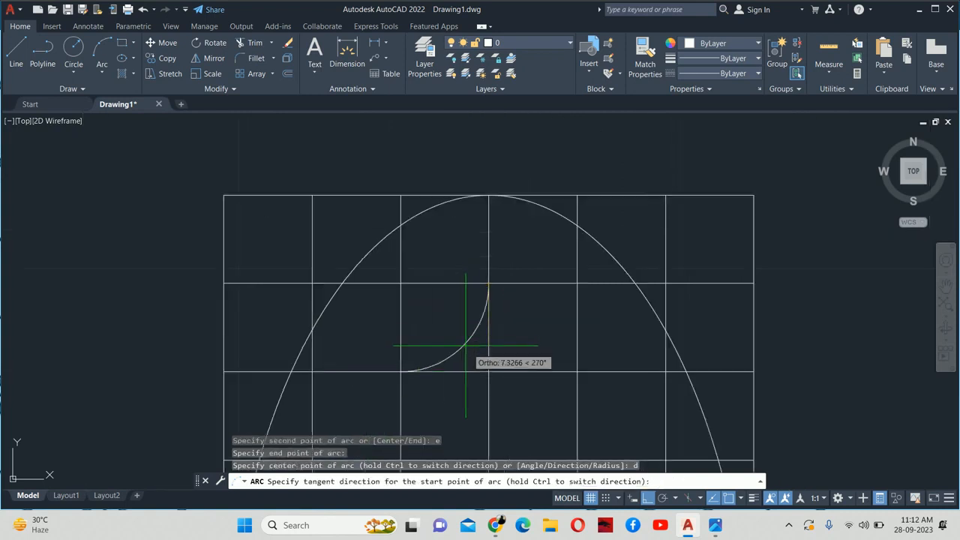
pyautogui.click(488, 369)
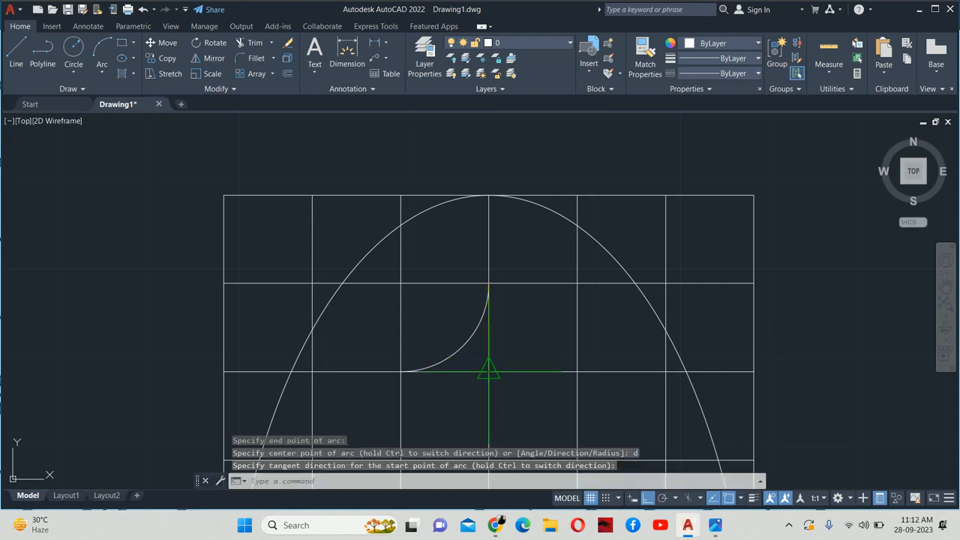
# Check the shield shape in the reference and draw an arc from the first arc's lower end to the centre line two rows below, starting vertically downward
pyautogui.moveTo(488, 365)
pyautogui.mouseDown(button='middle')
pyautogui.moveTo(527, 228)
pyautogui.moveTo(510, 238)
pyautogui.moveTo(492, 197)
pyautogui.mouseUp(button='middle')
pyautogui.scroll(-2, 515, 234)
pyautogui.rightClick(492, 197)
pyautogui.hotkey('alt', 'Tab')
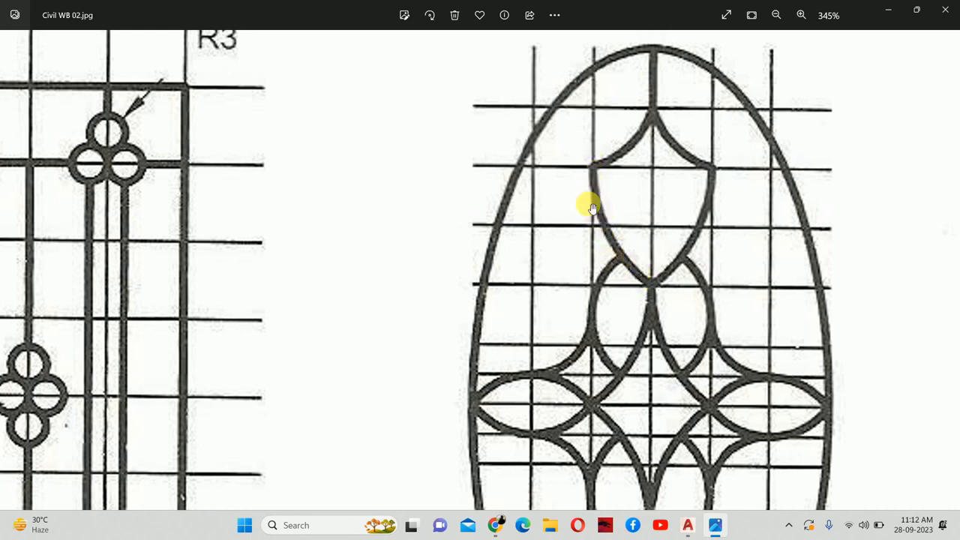
pyautogui.hotkey('alt', 'Tab')
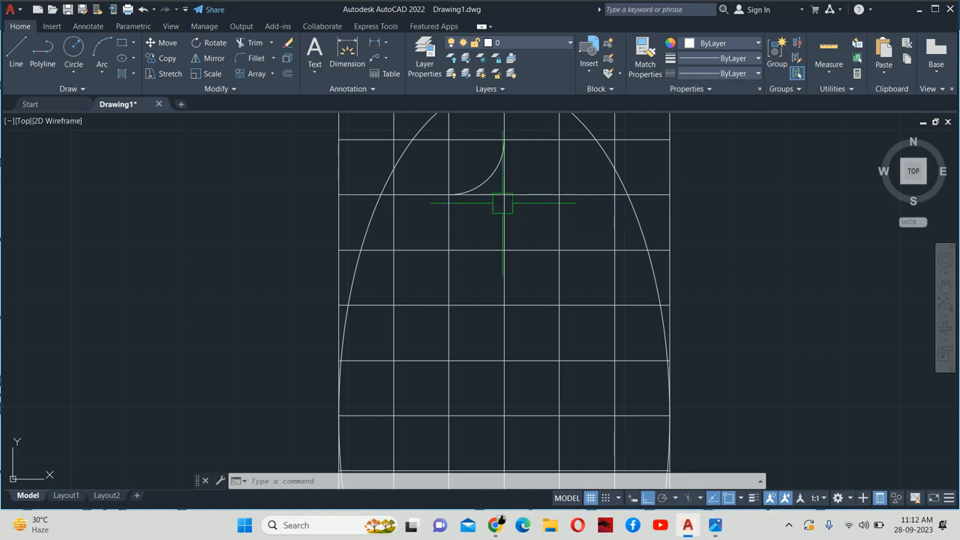
pyautogui.write('a')
pyautogui.press('Return')
pyautogui.click(449, 195)
pyautogui.moveTo(449, 250); pyautogui.dragTo(449, 237, button='middle')
pyautogui.write('e')
pyautogui.press('Return')
pyautogui.click(503, 291)
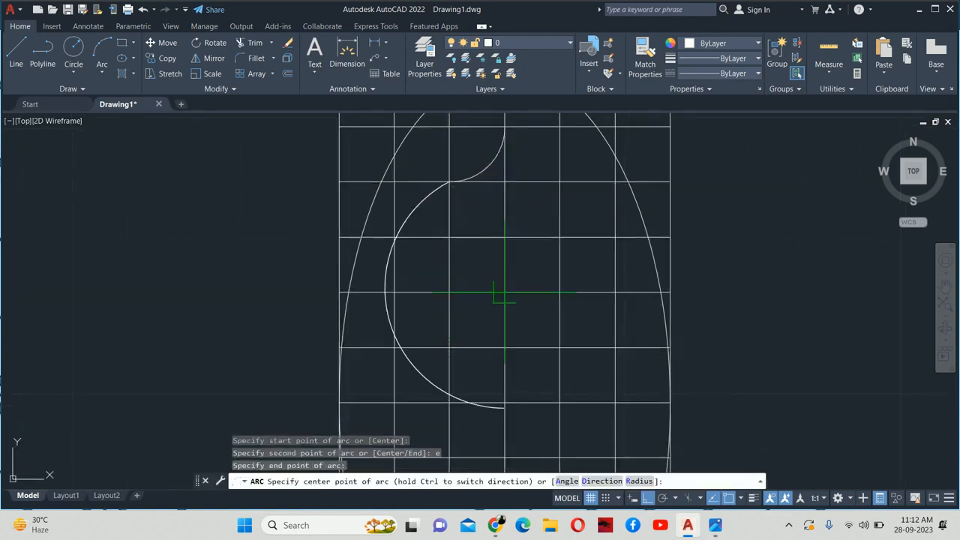
pyautogui.write('d')
pyautogui.press('Return')
pyautogui.press('Escape')
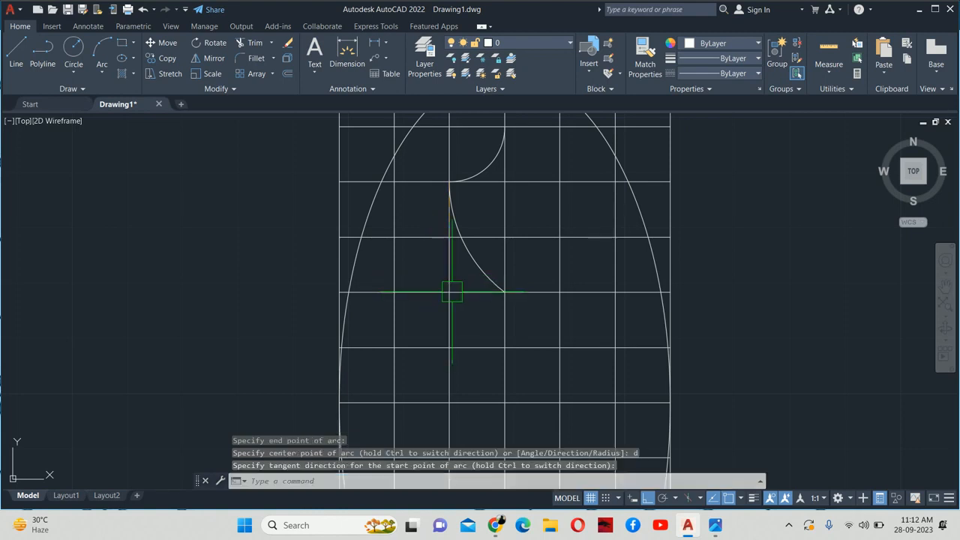
# Check the reference's central band and offset the grid's horizontal middle line 5 units upward and 5 units downward
pyautogui.hotkey('alt', 'Tab')
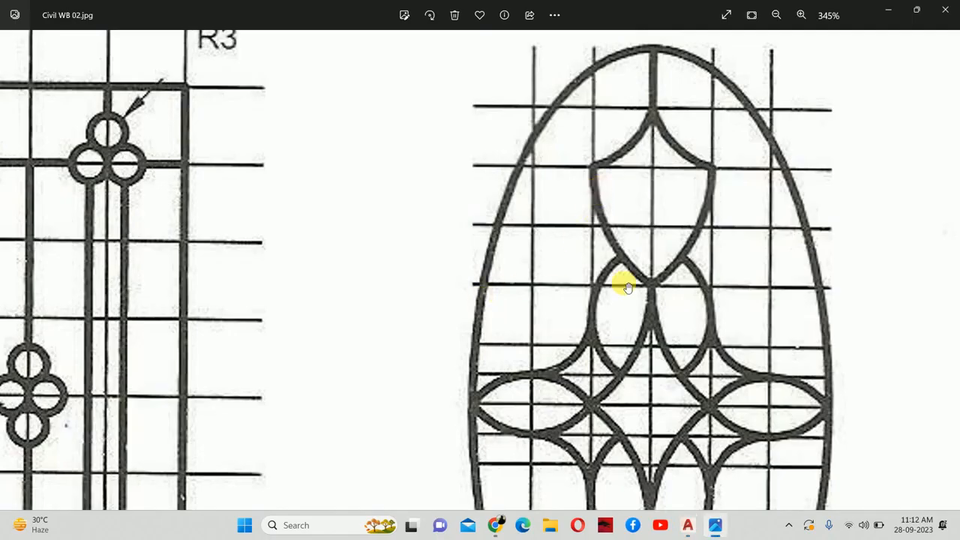
pyautogui.scroll(-2, 627, 287)
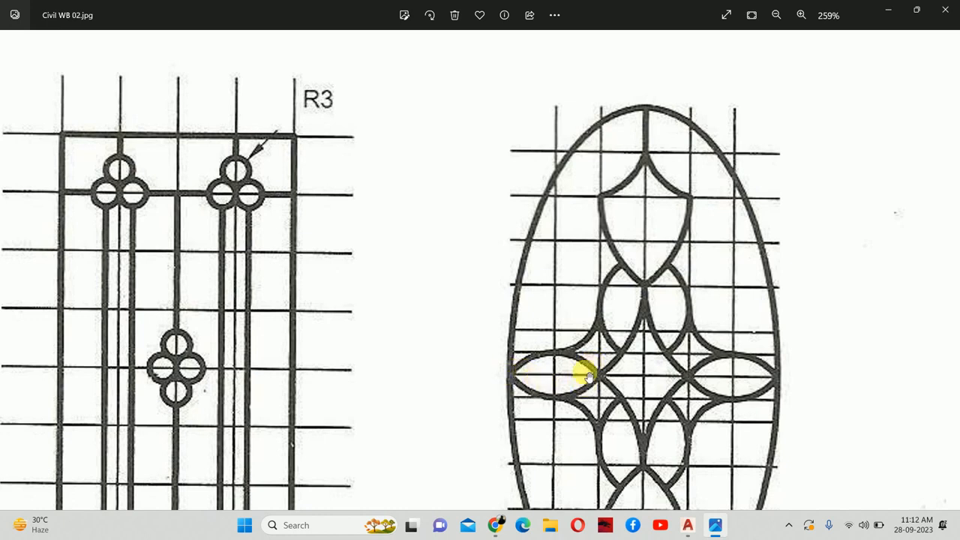
pyautogui.hotkey('alt', 'Tab')
pyautogui.scroll(-4, 493, 290)
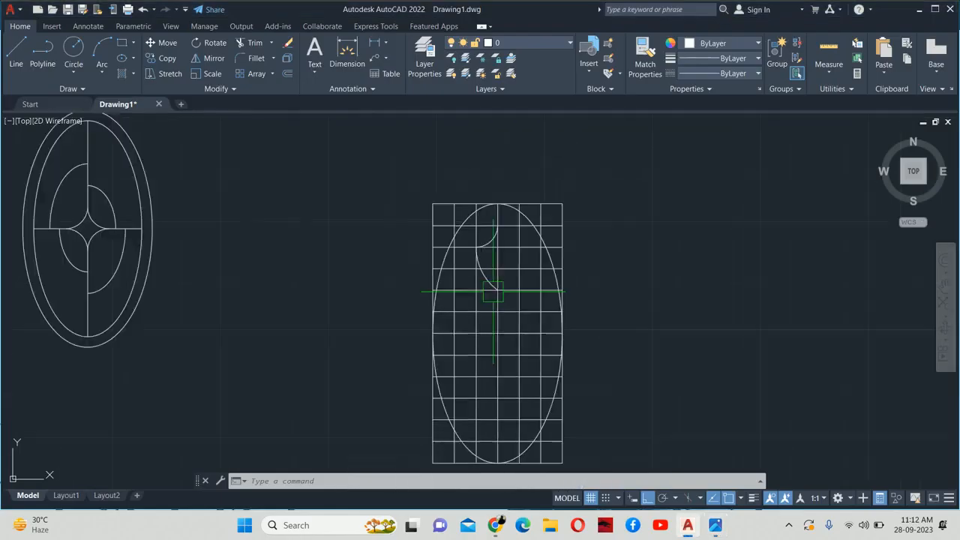
pyautogui.scroll(2, 468, 319)
pyautogui.scroll(2, 467, 319)
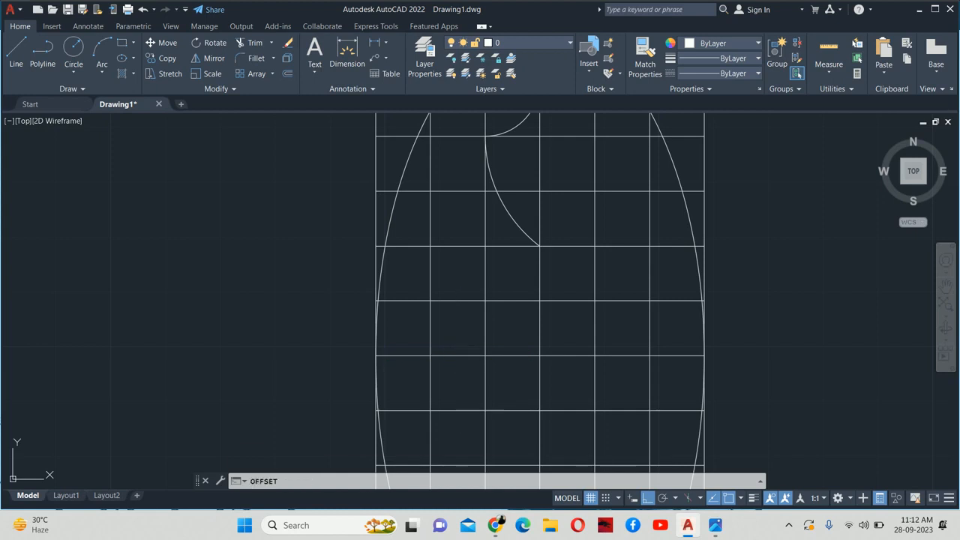
pyautogui.press('Return')
pyautogui.click(459, 356)
pyautogui.click(451, 337)
pyautogui.click(451, 355)
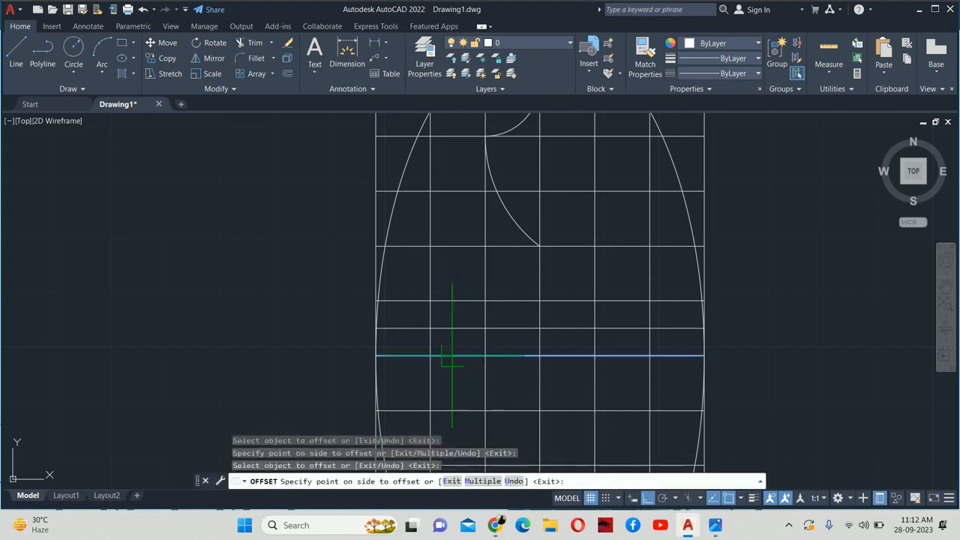
pyautogui.press('Escape')
pyautogui.press('Escape')
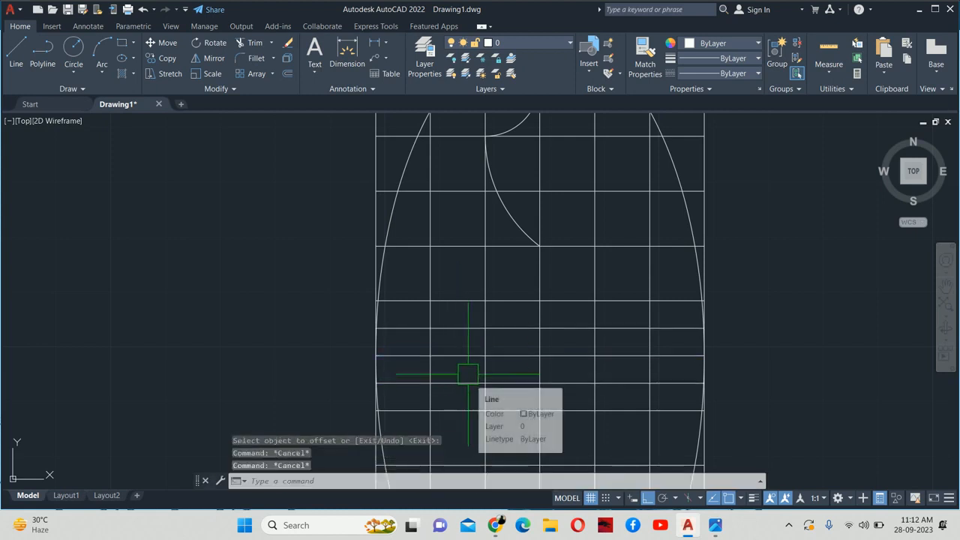
# Following the reference, draw a three-point arc along the middle line from the grid's left edge, peaking half a row higher and ending two cells in
pyautogui.hotkey('alt', 'Tab')
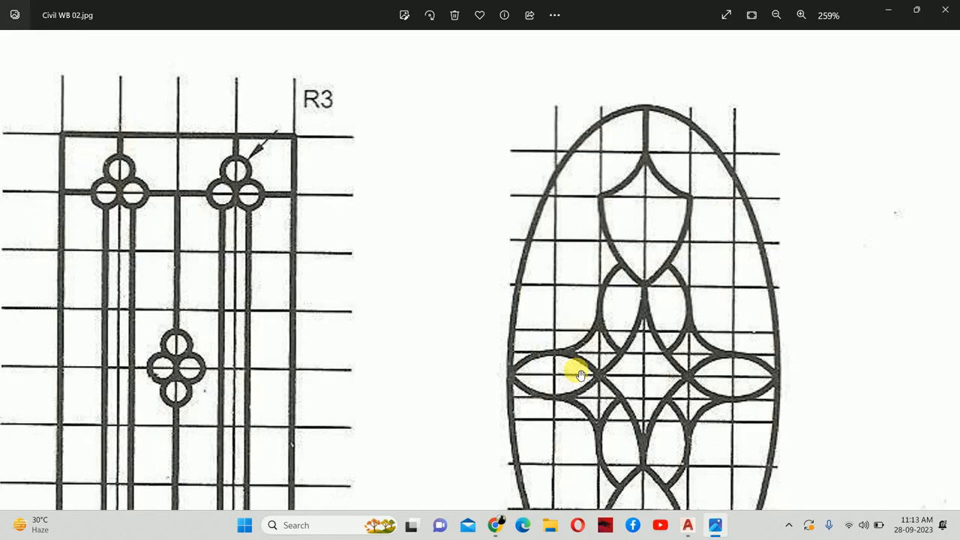
pyautogui.hotkey('alt', 'Tab')
pyautogui.write('a')
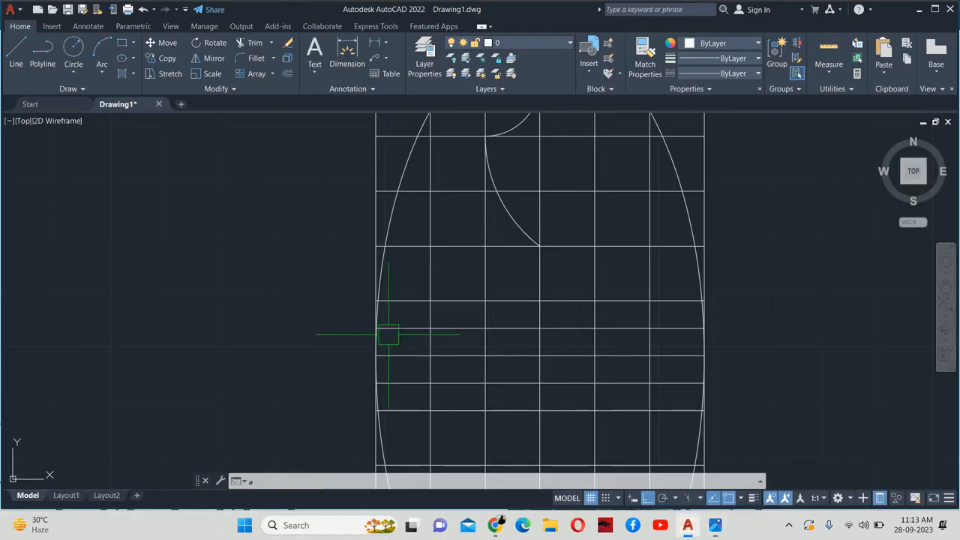
pyautogui.press('Return')
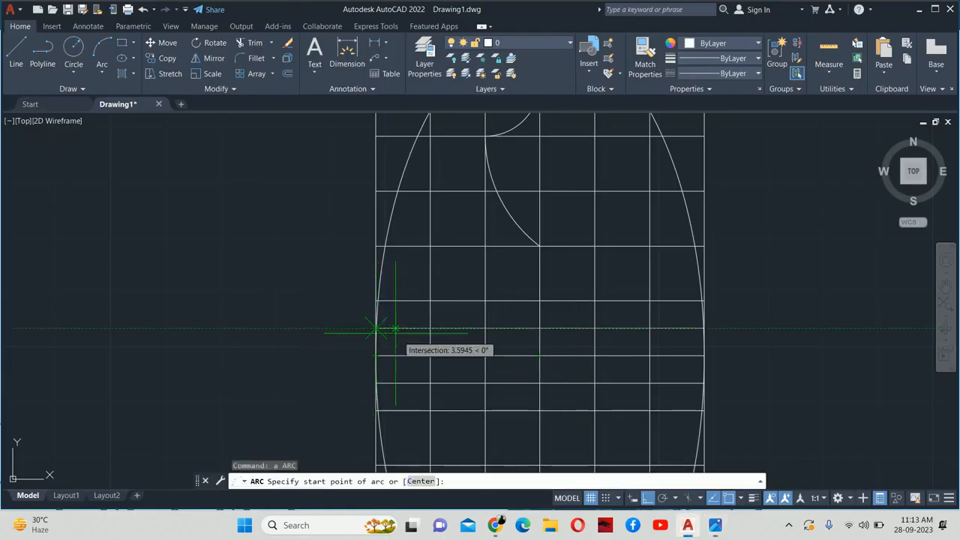
pyautogui.click(376, 354)
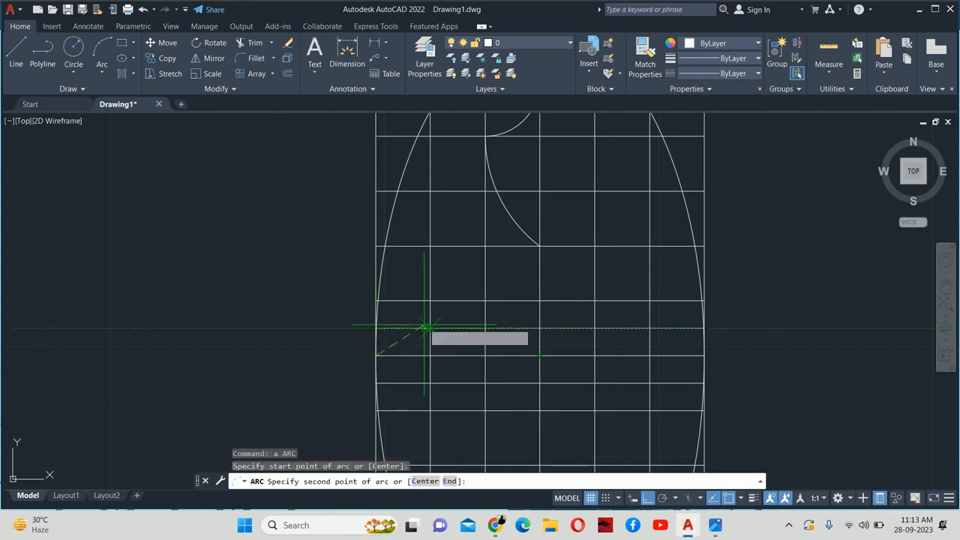
pyautogui.click(430, 328)
pyautogui.click(484, 355)
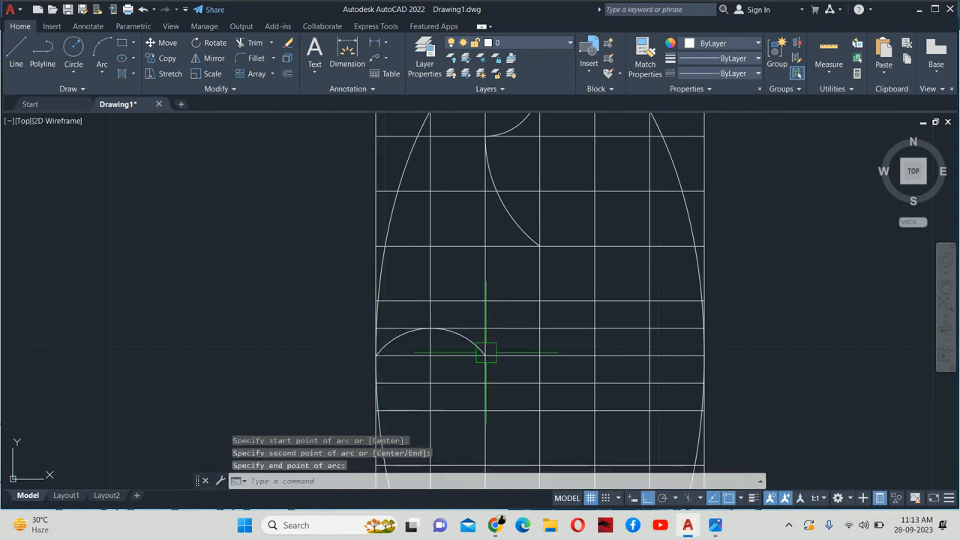
# Close the left leaf with a mirrored three-point arc between the same ends, passing through the line half a row below the middle
pyautogui.hotkey('alt', 'Tab')
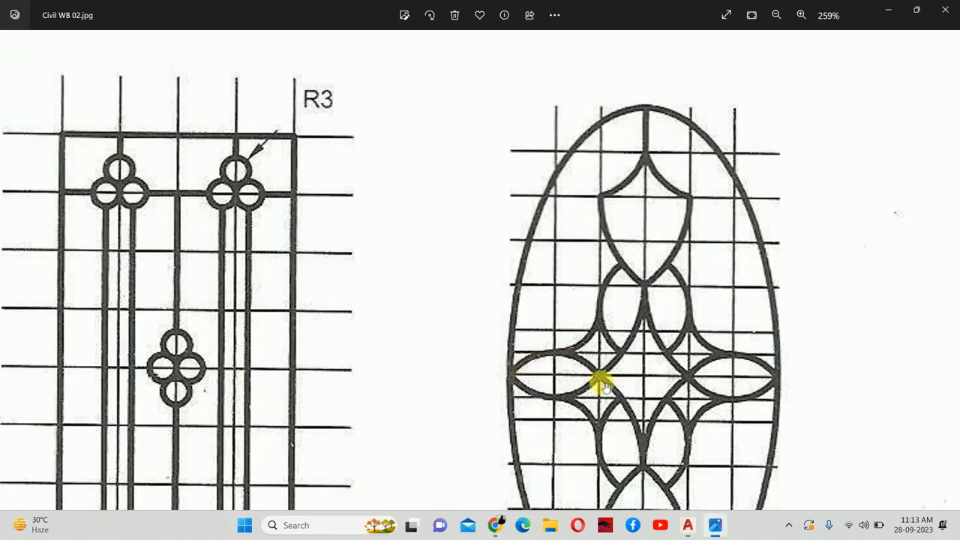
pyautogui.hotkey('alt', 'Tab')
pyautogui.press('Return')
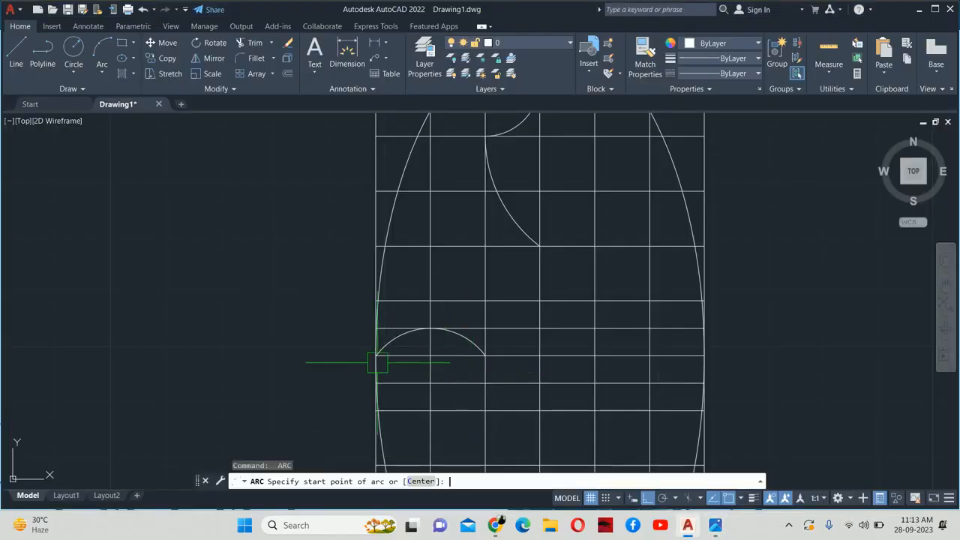
pyautogui.click(375, 355)
pyautogui.click(429, 382)
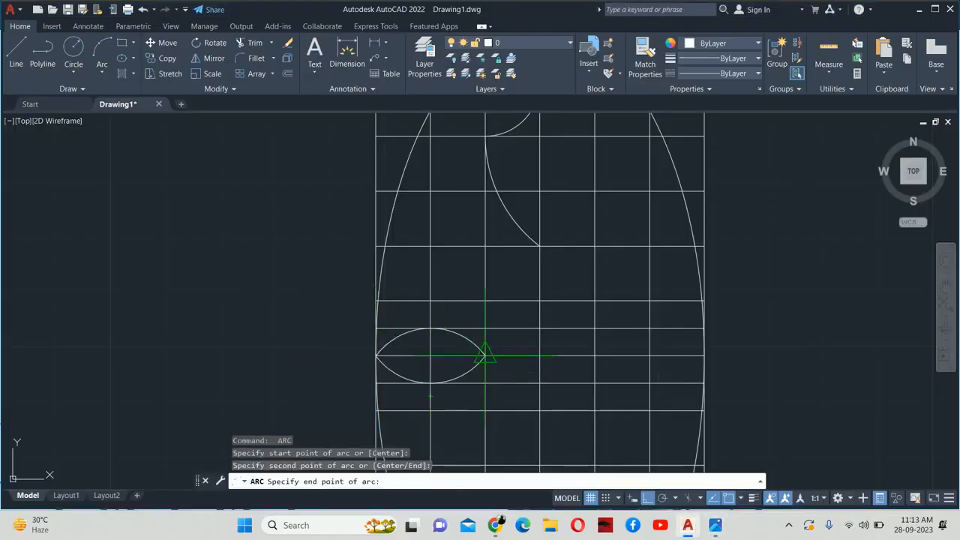
pyautogui.click(484, 356)
# Draw an arc from the shield's bottom tip on the centre line to the leaf's inner tip, starting vertically downward
pyautogui.hotkey('alt', 'Tab')
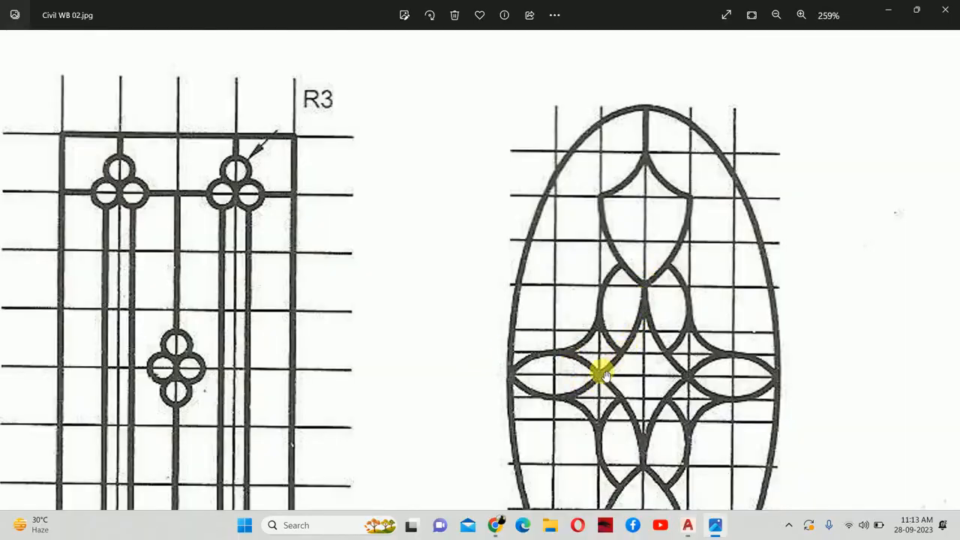
pyautogui.hotkey('alt', 'Tab')
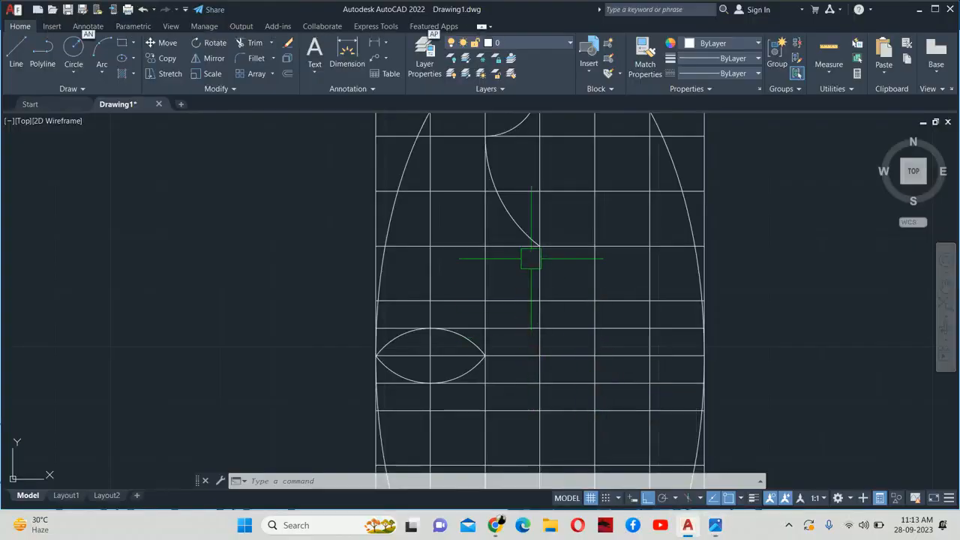
pyautogui.write('arc')
pyautogui.press('Return')
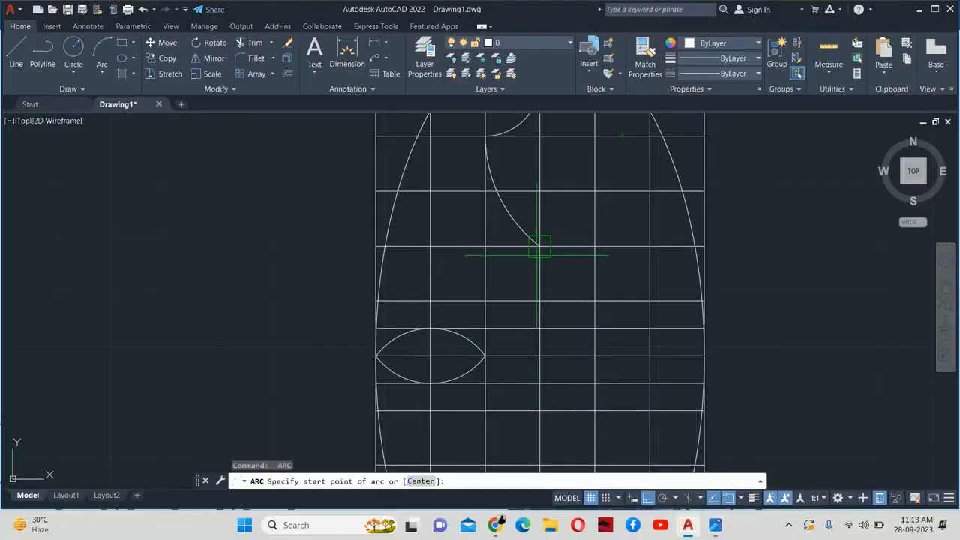
pyautogui.click(539, 261)
pyautogui.write('e')
pyautogui.press('Return')
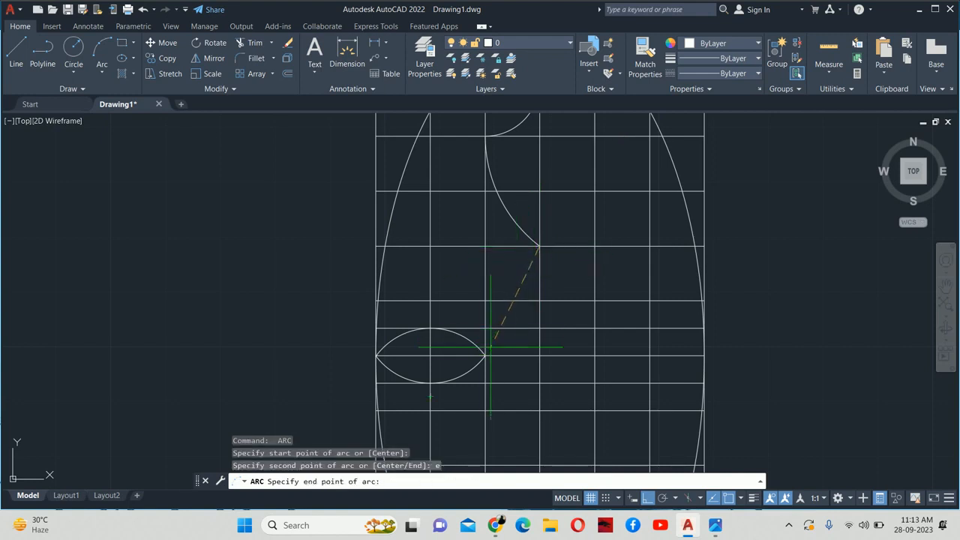
pyautogui.click(485, 356)
pyautogui.write('d')
pyautogui.press('Return')
pyautogui.scroll(4, 540, 323)
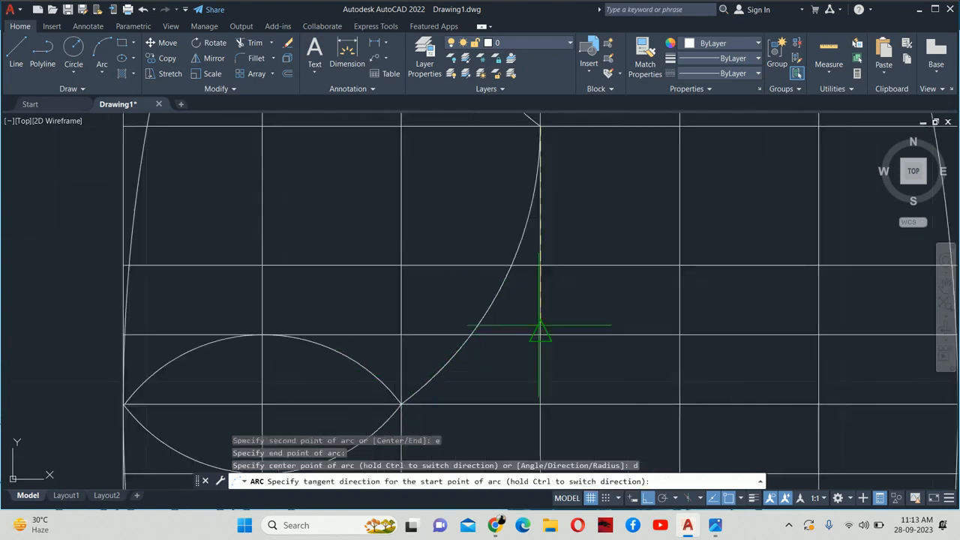
pyautogui.click(540, 347)
pyautogui.scroll(-4, 540, 343)
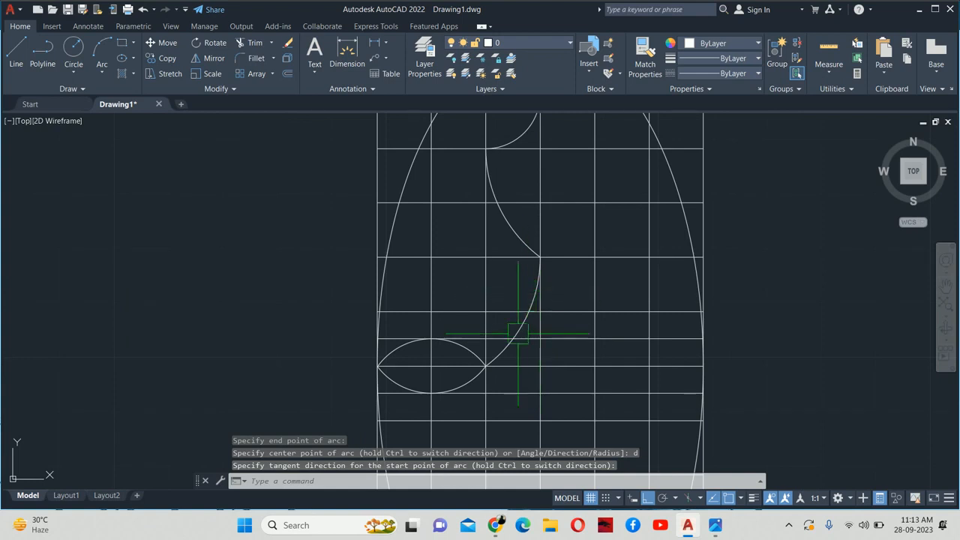
pyautogui.moveTo(516, 334); pyautogui.dragTo(554, 366, button='middle')
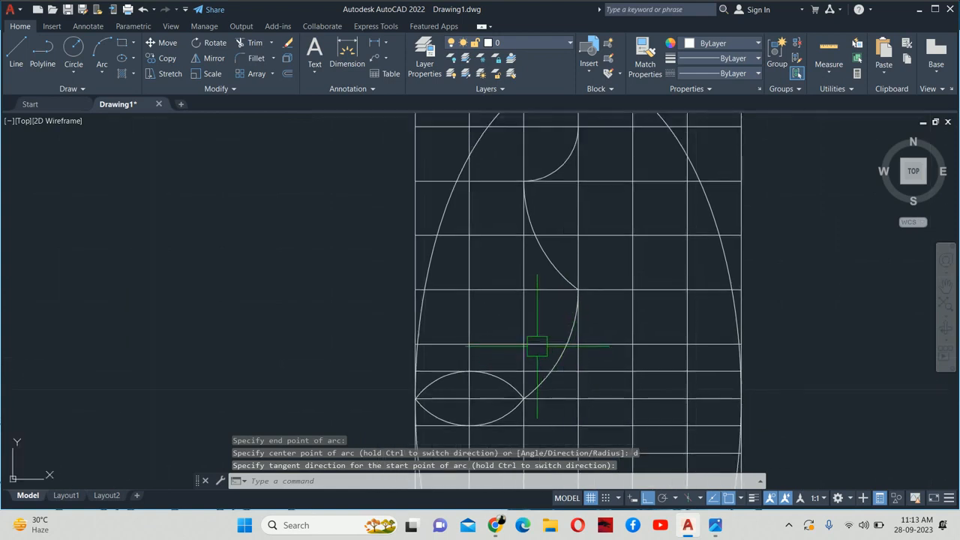
# Study the small side petal in the reference and offset the grid's vertical centre line 5 units to the left
pyautogui.hotkey('alt', 'Tab')
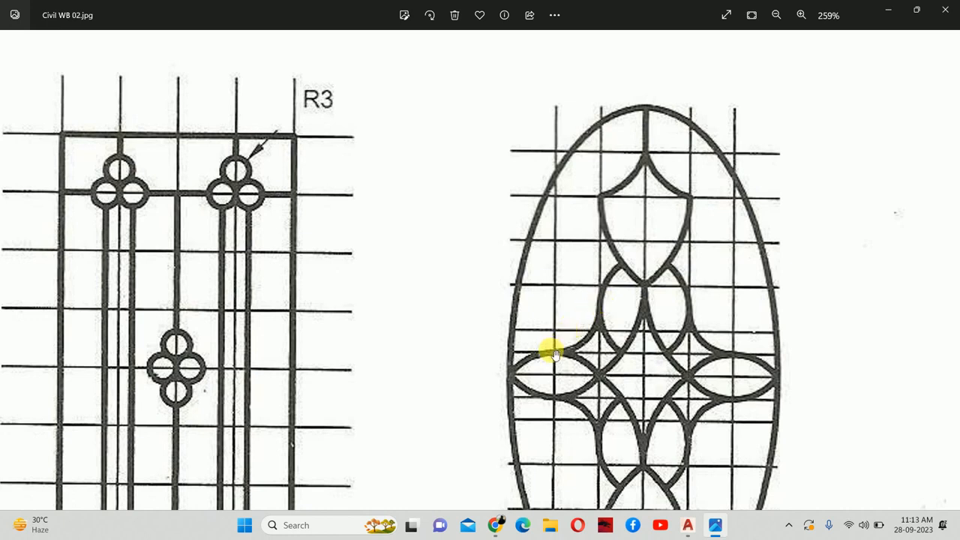
pyautogui.hotkey('alt', 'Tab')
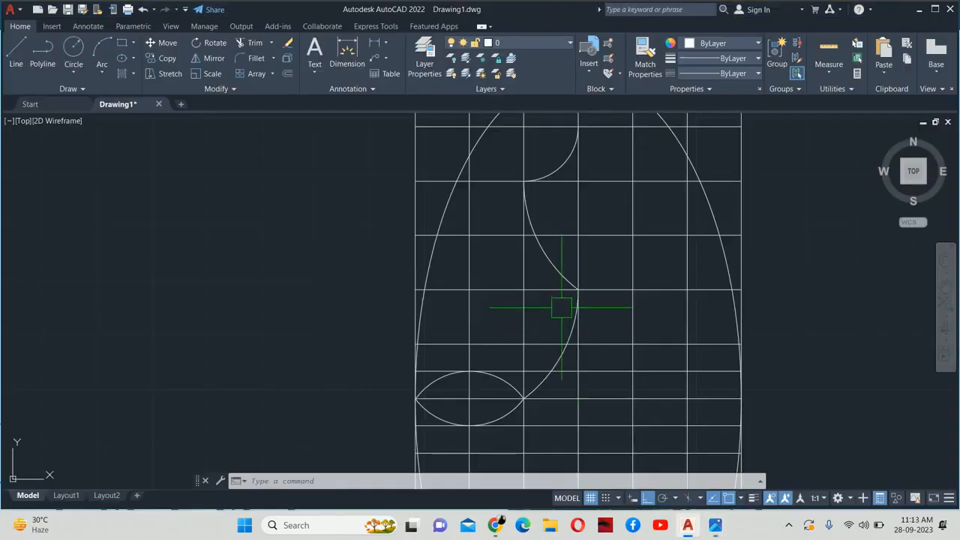
pyautogui.hotkey('alt', 'Tab')
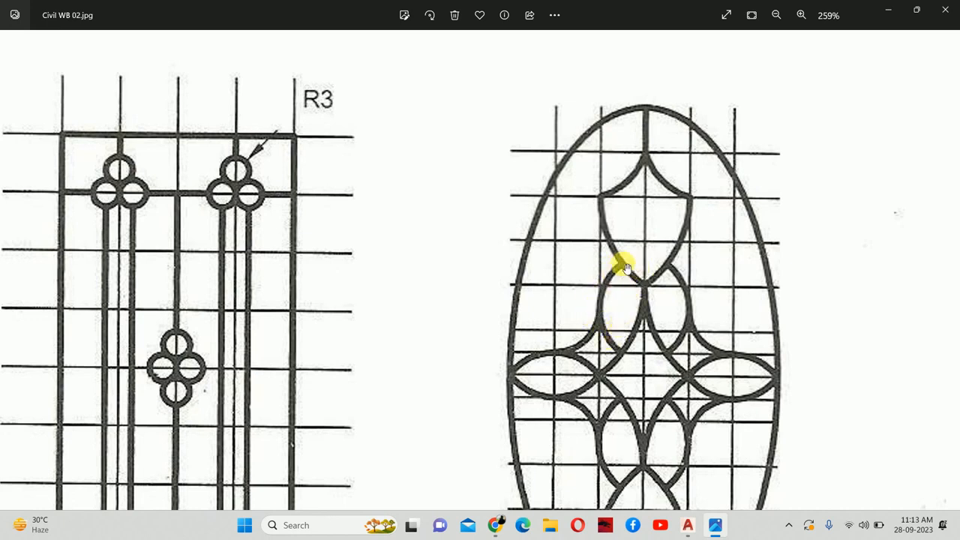
pyautogui.hotkey('alt', 'Tab')
pyautogui.write('o')
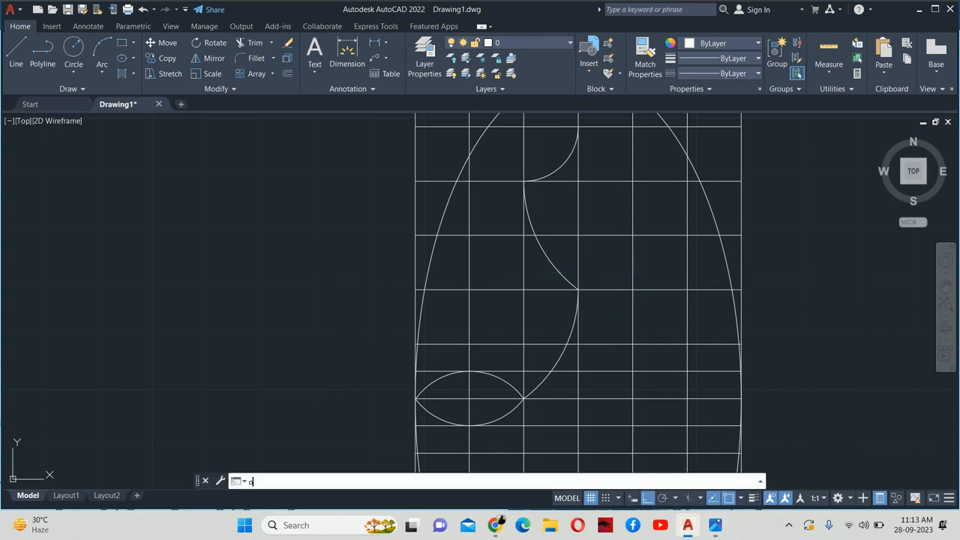
pyautogui.press('Return')
pyautogui.write('5')
pyautogui.press('Return')
pyautogui.scroll(2, 585, 259)
pyautogui.click(507, 252)
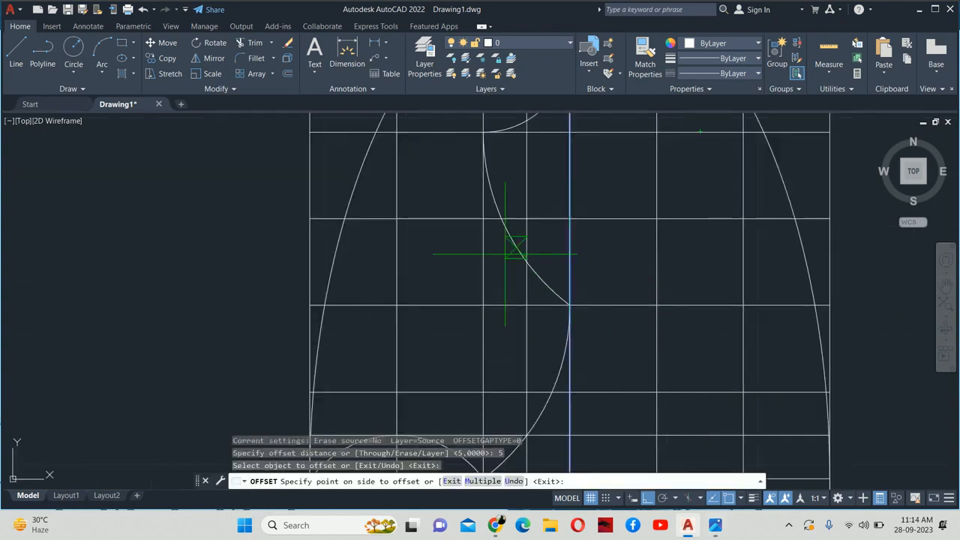
pyautogui.click(500, 253)
pyautogui.press('Escape')
pyautogui.press('Escape')
pyautogui.scroll(-3, 513, 261)
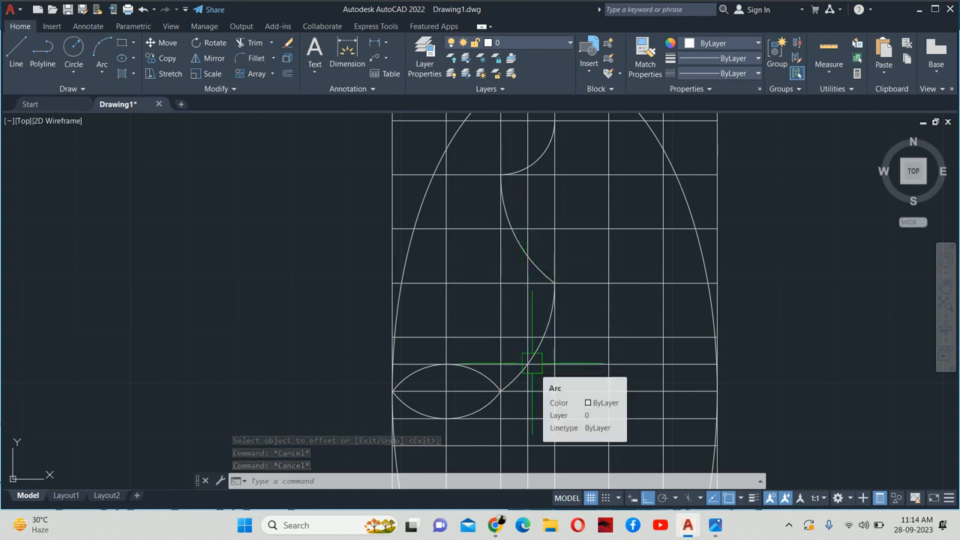
# Offset the horizontal grid line one row above the middle line 5 units upward
pyautogui.scroll(2, 515, 330)
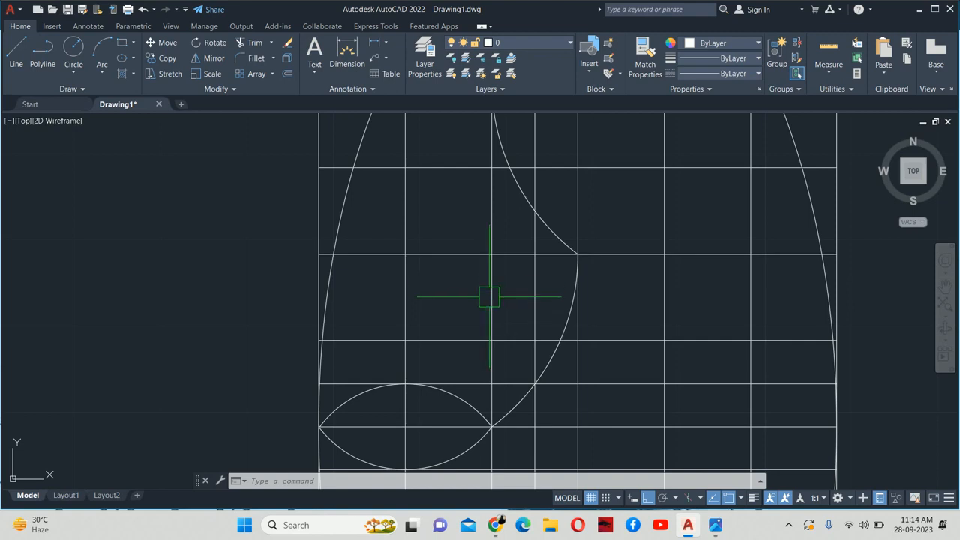
pyautogui.press('Return')
pyautogui.write('5')
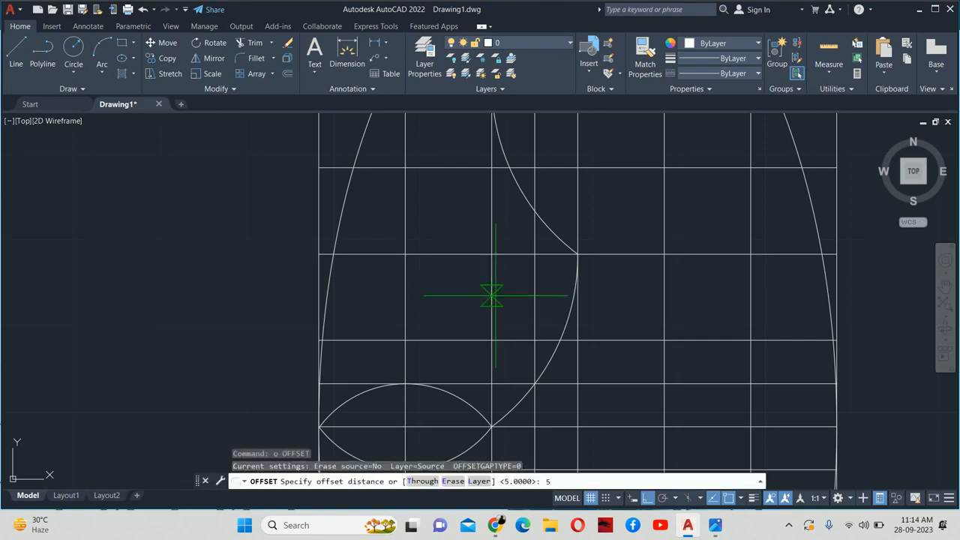
pyautogui.press('Return')
pyautogui.click(608, 340)
pyautogui.click(624, 300)
pyautogui.press('Escape')
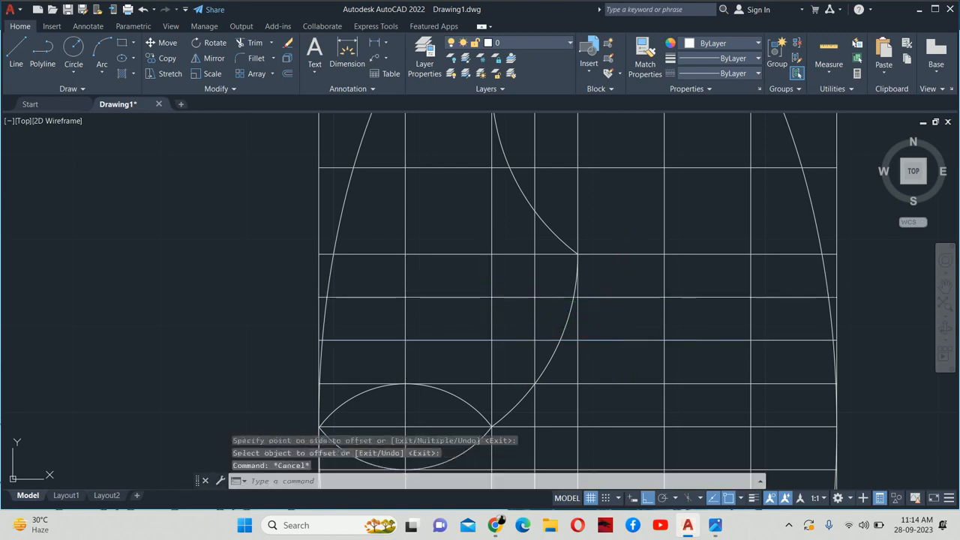
pyautogui.press('Escape')
# Draw a three-point arc from the shield arc's half-cell crossing, bulging left to the adjacent grid line, down to the lower arc, and compare with the reference
pyautogui.write('a')
pyautogui.press('Return')
pyautogui.click(535, 211)
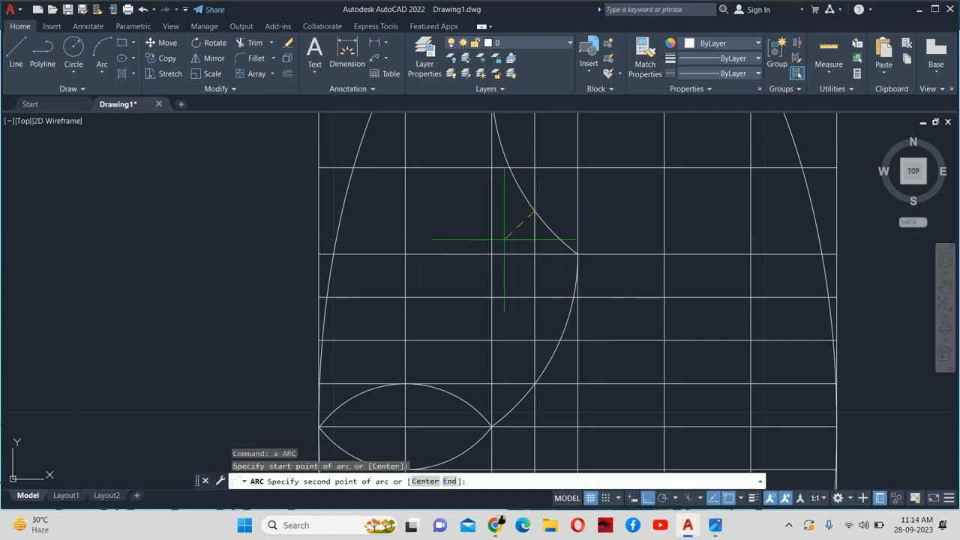
pyautogui.click(491, 298)
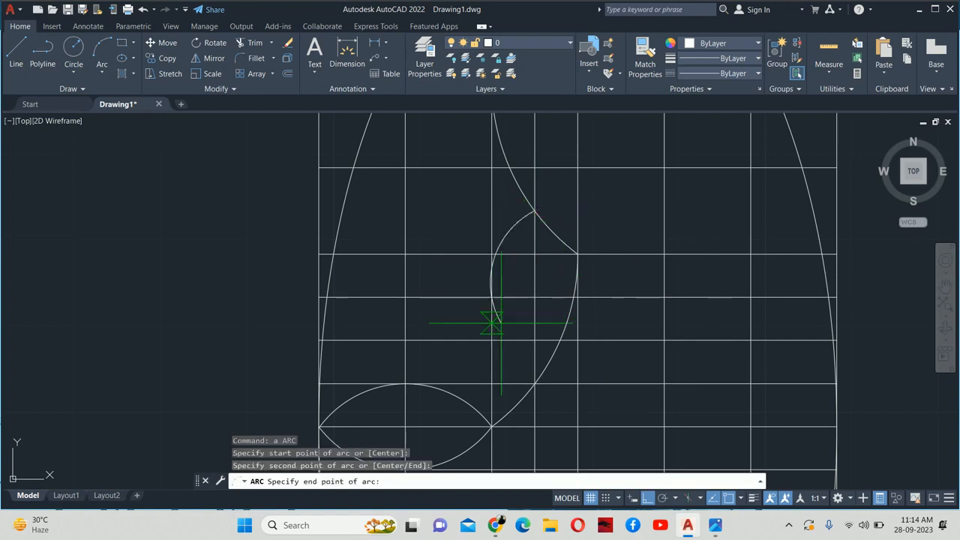
pyautogui.click(532, 384)
pyautogui.press('Escape')
pyautogui.press('Escape')
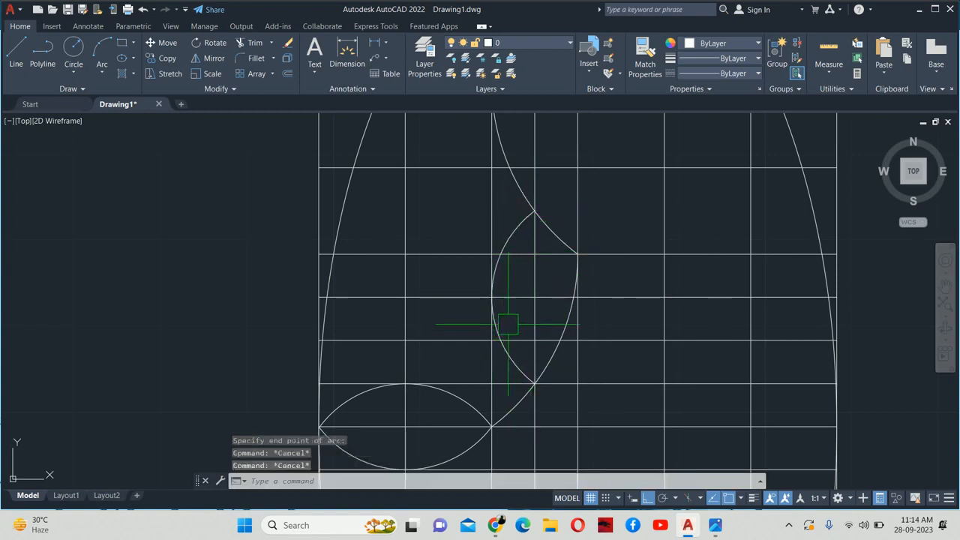
pyautogui.hotkey('alt', 'Tab')
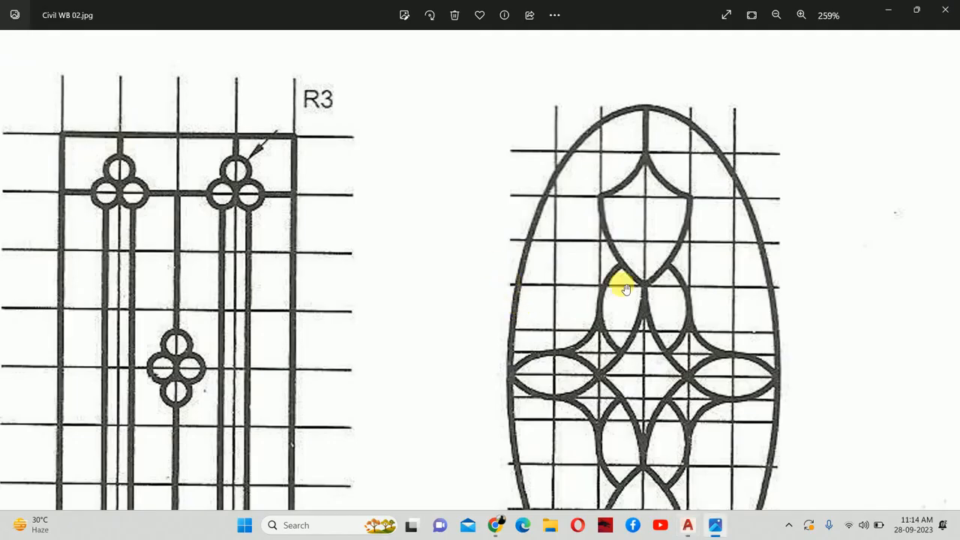
pyautogui.hotkey('alt', 'Tab')
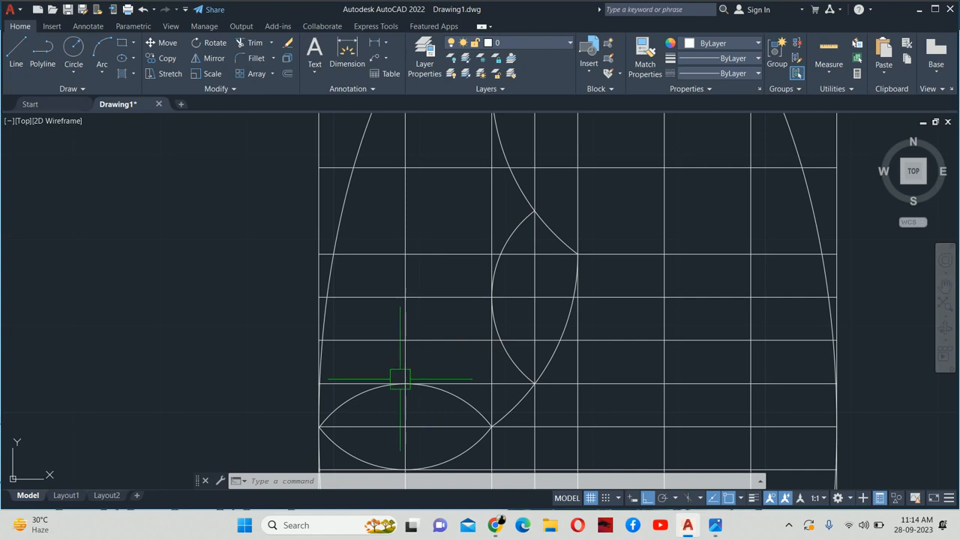
# Draw an arc from the small side petal's leftmost point to the leaf's top point, starting vertically downward
pyautogui.write('a')
pyautogui.press('Return')
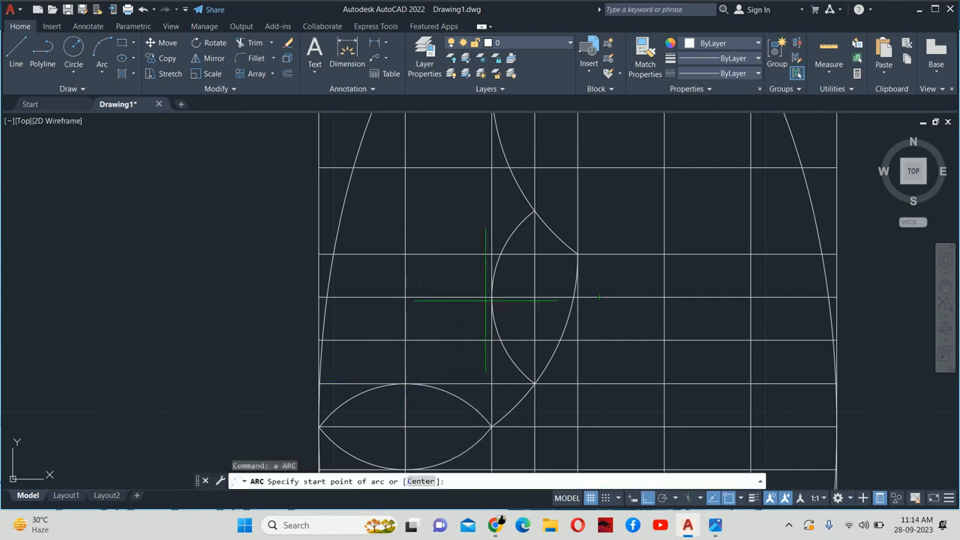
pyautogui.click(491, 298)
pyautogui.write('e')
pyautogui.press('Return')
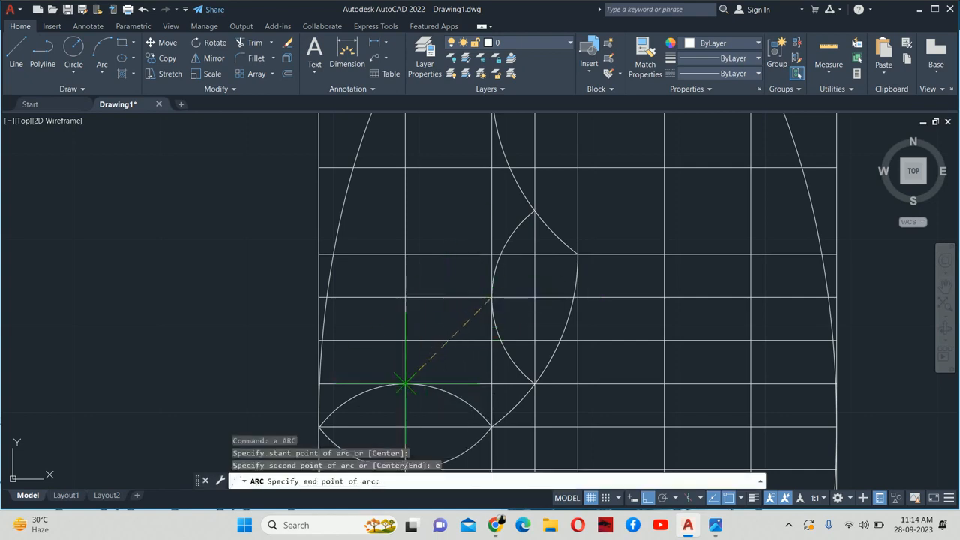
pyautogui.click(405, 382)
pyautogui.write('d')
pyautogui.press('Return')
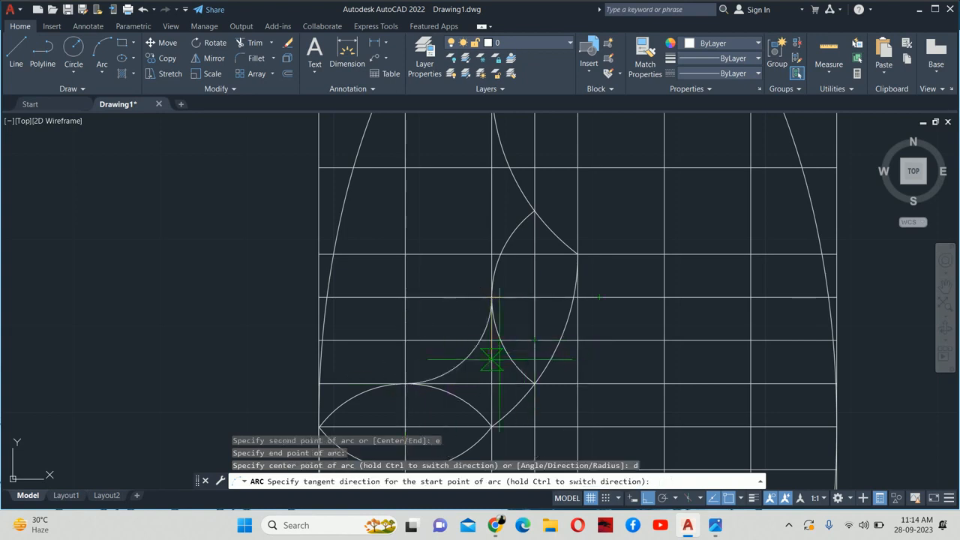
pyautogui.click(486, 365)
pyautogui.press('Escape')
pyautogui.press('Escape')
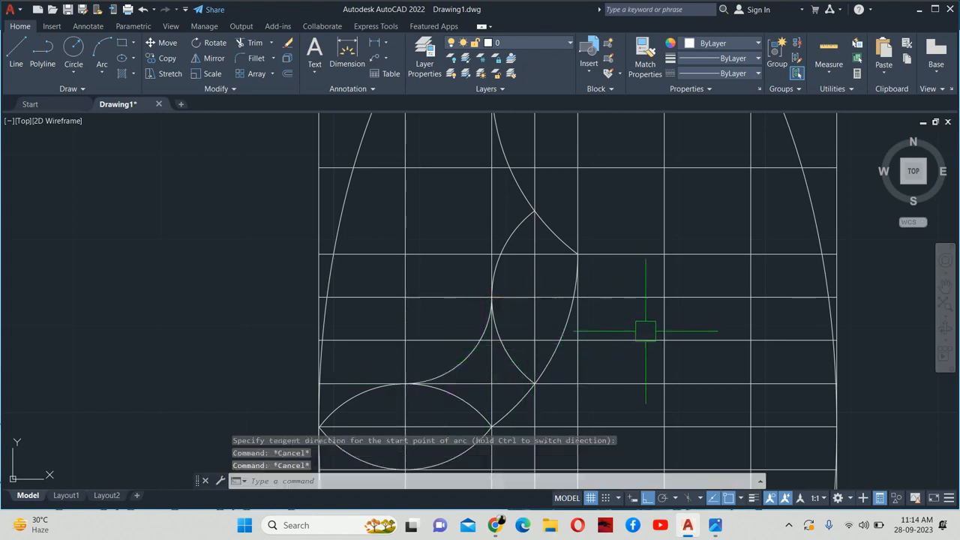
# Erase the construction lines running through the side leaf and small petal, including the 5-unit offset left of the centre line
pyautogui.click(639, 298)
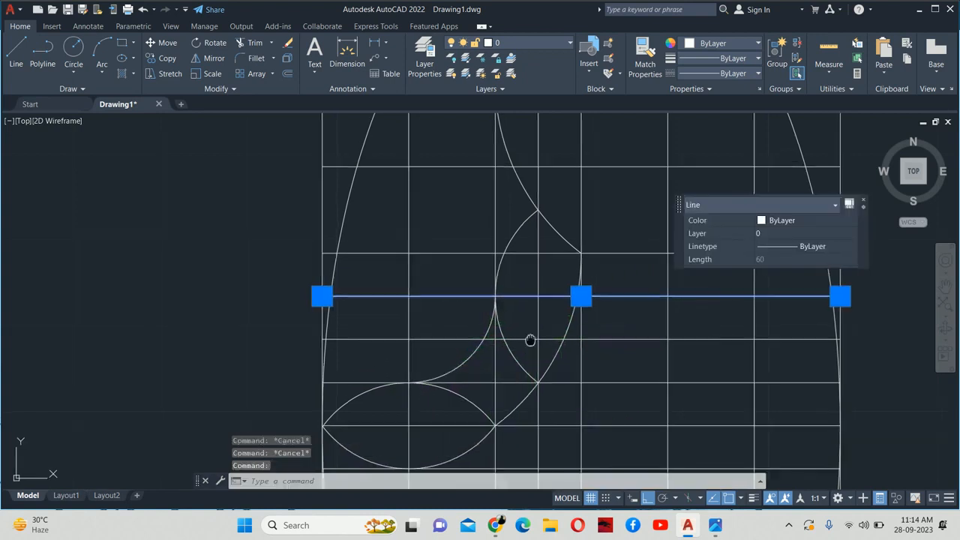
pyautogui.click(452, 380)
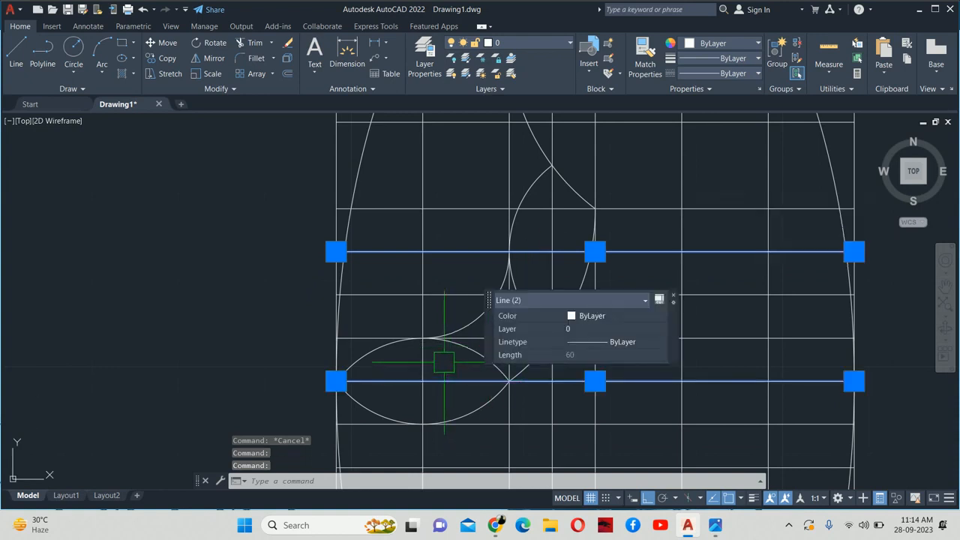
pyautogui.press('Delete')
pyautogui.scroll(2, 502, 343)
pyautogui.click(508, 351)
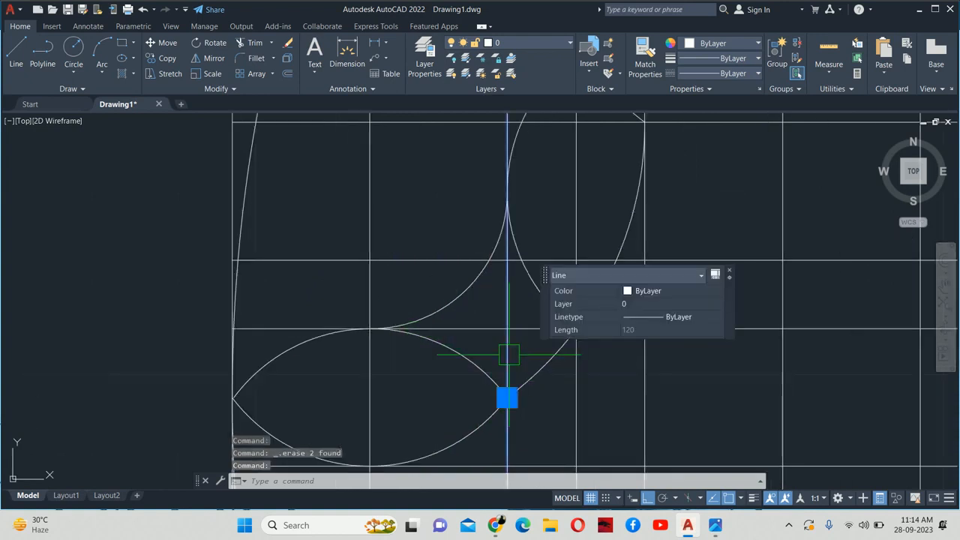
pyautogui.press('Delete')
pyautogui.scroll(-6, 510, 349)
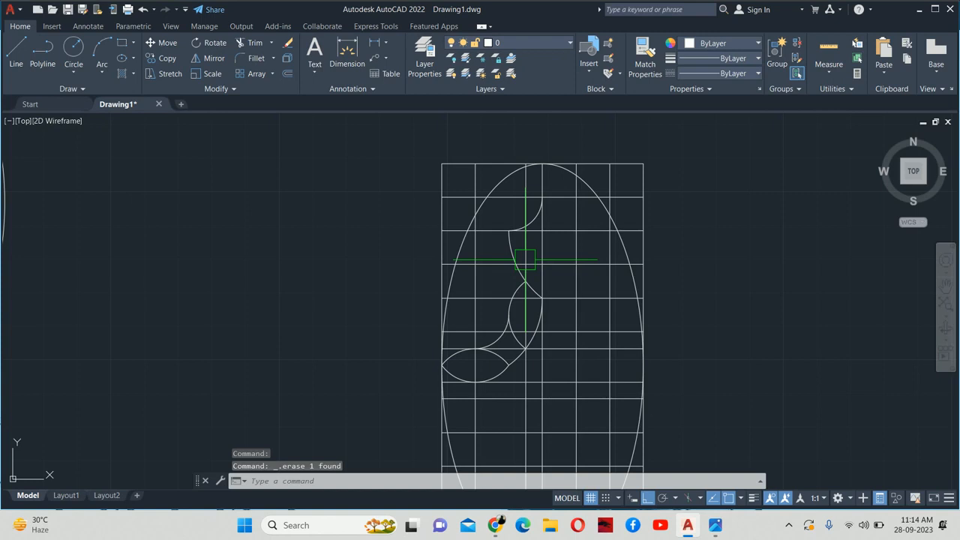
pyautogui.scroll(4, 524, 260)
pyautogui.click(568, 211)
pyautogui.press('Delete')
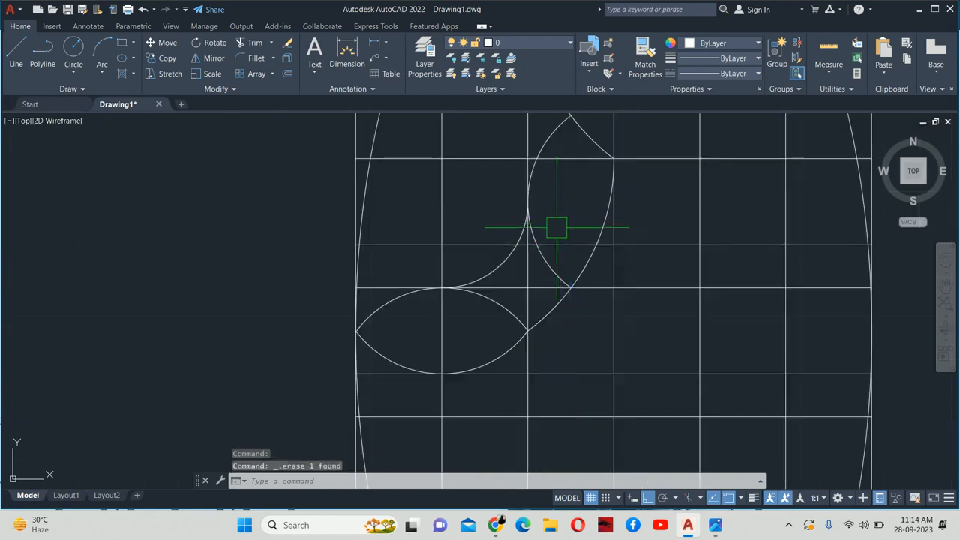
# Trim away the vertical centre line below the shield's top point, keeping the short segment up to the ellipse
pyautogui.scroll(-3, 526, 323)
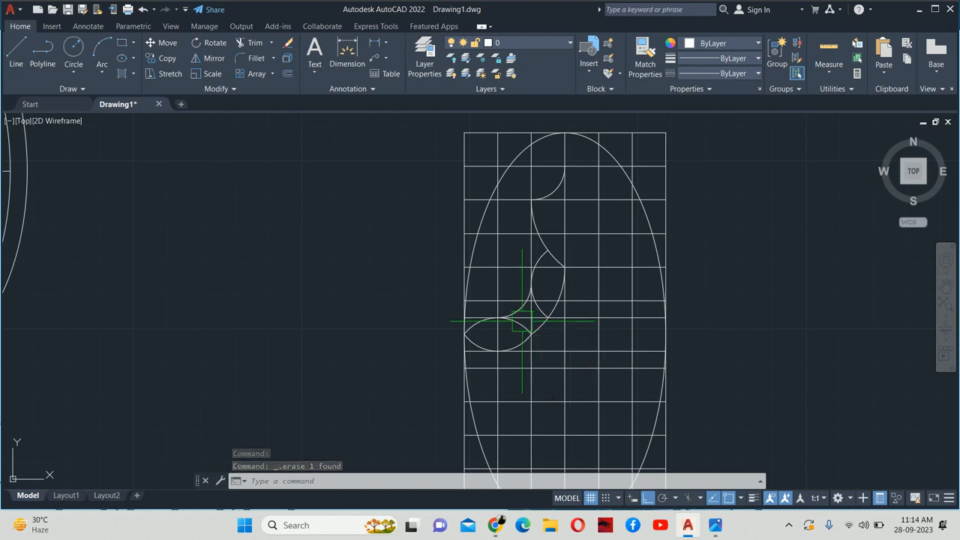
pyautogui.write('m')
pyautogui.scroll(4, 559, 186)
pyautogui.moveTo(560, 204); pyautogui.dragTo(521, 354, button='middle')
pyautogui.write('tr')
pyautogui.press('Return')
pyautogui.click(540, 353)
pyautogui.click(540, 353)
pyautogui.scroll(-6, 537, 295)
pyautogui.scroll(-4, 536, 294)
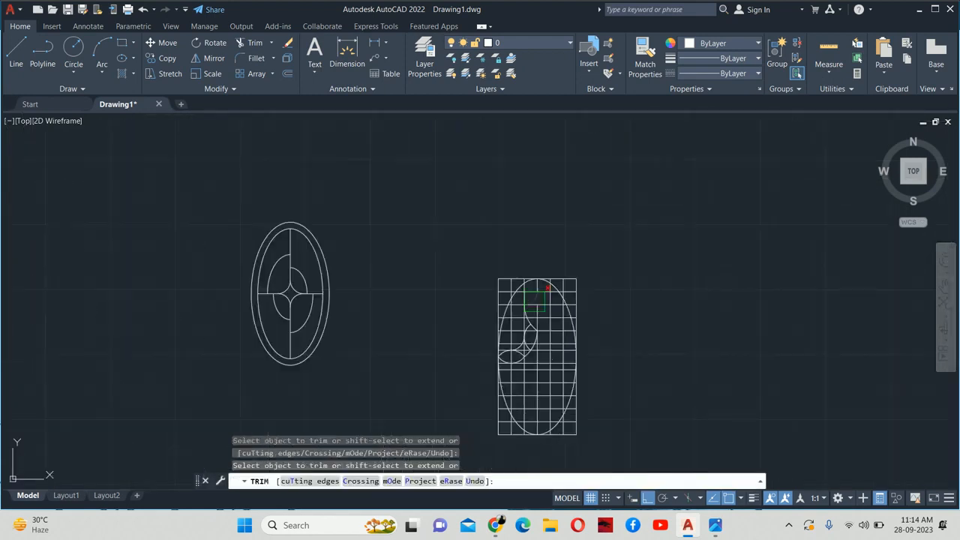
pyautogui.press('Escape')
# Erase the lowest horizontal grid lines and all vertical grid lines, keeping the trimmed centre segment at the ellipse's top
pyautogui.scroll(4, 525, 323)
pyautogui.moveTo(524, 302); pyautogui.dragTo(593, 187, button='middle')
pyautogui.click(666, 387)
pyautogui.click(670, 248)
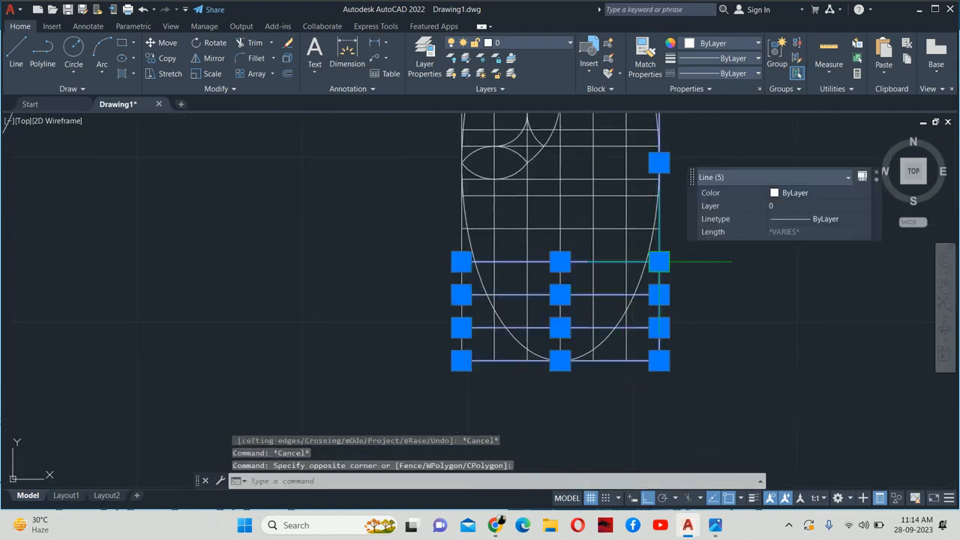
pyautogui.press('Delete')
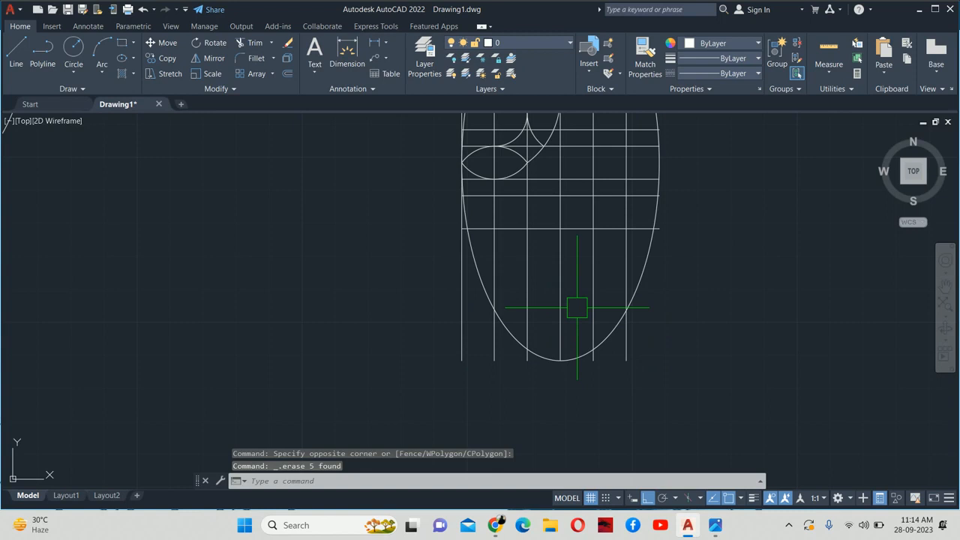
pyautogui.scroll(4, 577, 308)
pyautogui.click(637, 243)
pyautogui.click(268, 194)
pyautogui.press('Delete')
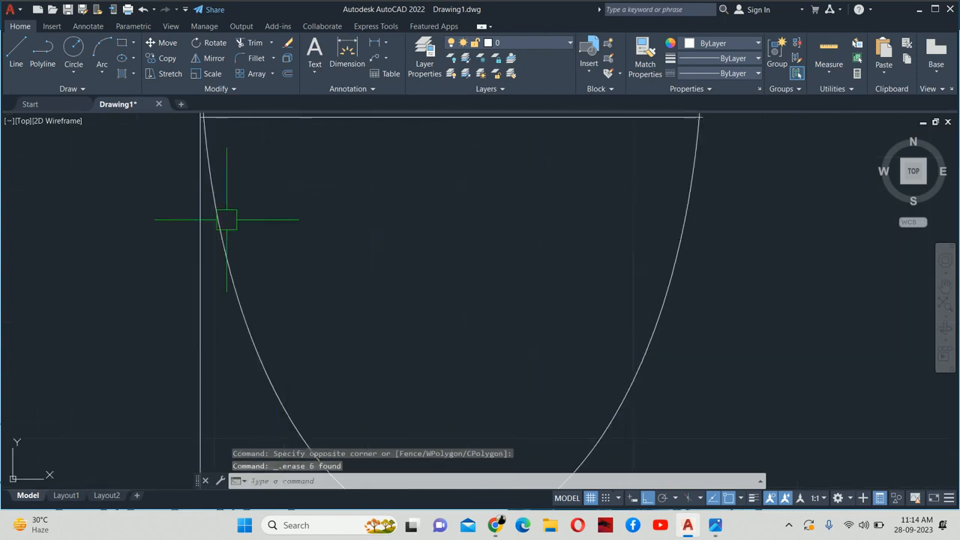
pyautogui.click(199, 278)
pyautogui.press('Delete')
# Erase all remaining horizontal grid lines, leaving only the ellipse, the interior arcs and the short centre segment
pyautogui.scroll(-4, 198, 280)
pyautogui.moveTo(285, 262); pyautogui.dragTo(309, 319, button='middle')
pyautogui.click(363, 298)
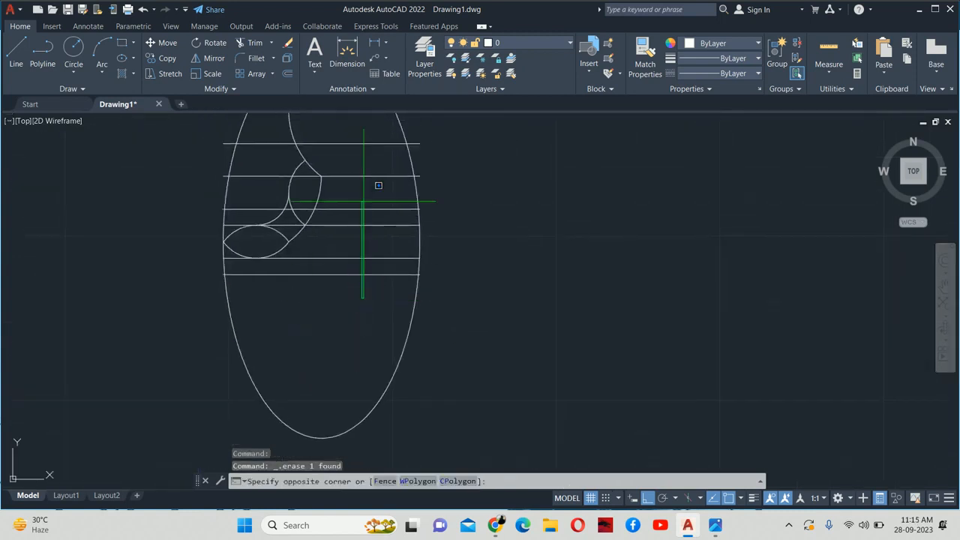
pyautogui.click(378, 185)
pyautogui.press('Delete')
pyautogui.scroll(-2, 350, 208)
pyautogui.scroll(5, 349, 283)
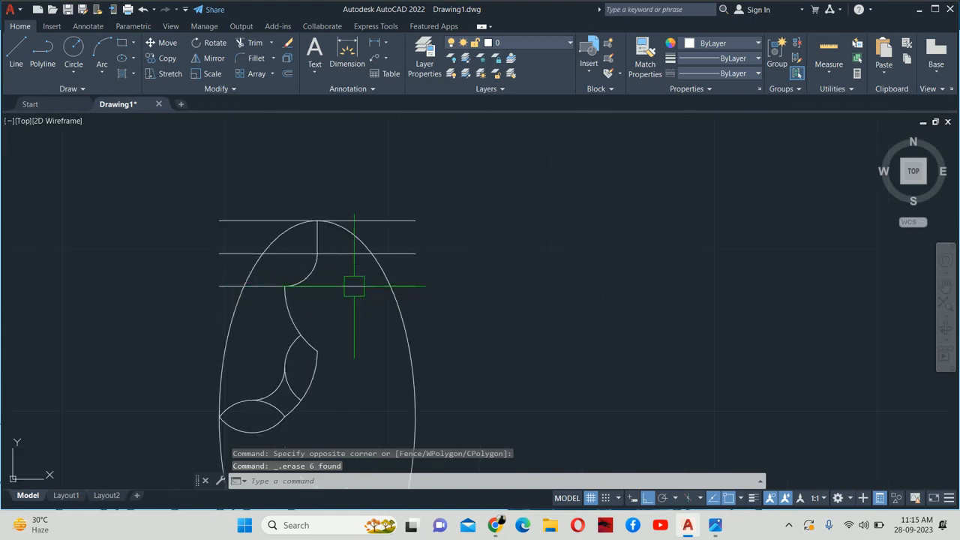
pyautogui.click(525, 320)
pyautogui.scroll(-5, 505, 208)
pyautogui.moveTo(505, 206); pyautogui.dragTo(495, 289, button='middle')
pyautogui.click(494, 233)
pyautogui.press('Delete')
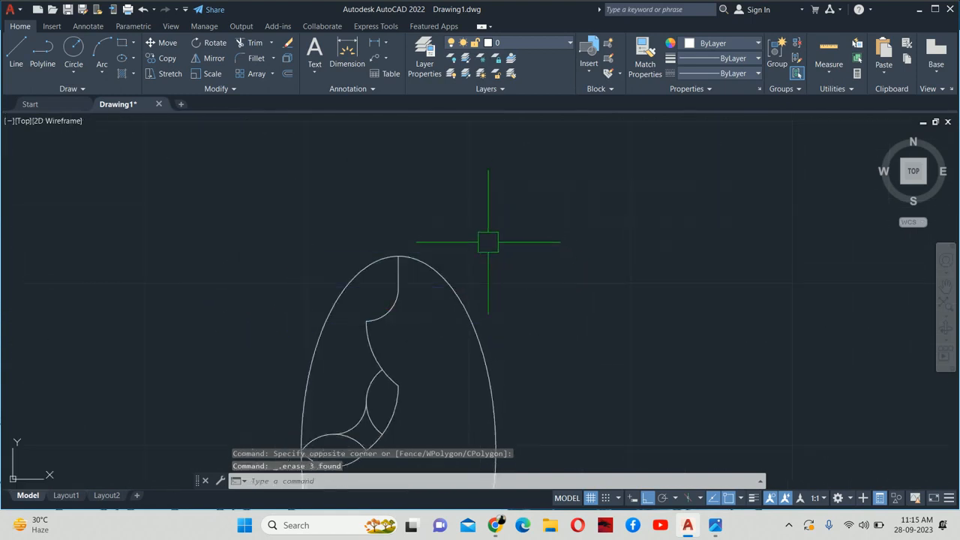
pyautogui.moveTo(487, 242); pyautogui.dragTo(456, 238, button='middle')
pyautogui.scroll(-4, 400, 300)
pyautogui.press('Escape')
pyautogui.press('Escape')
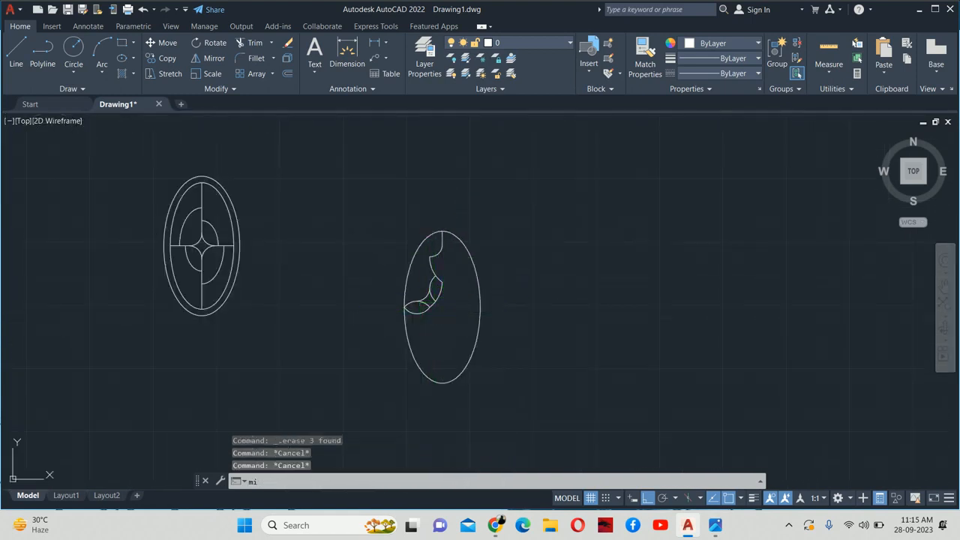
# Mirror the left half of the pattern about the ellipse's vertical axis, keeping the source objects
pyautogui.write('mi')
pyautogui.press('Return')
pyautogui.click(335, 176)
pyautogui.click(547, 428)
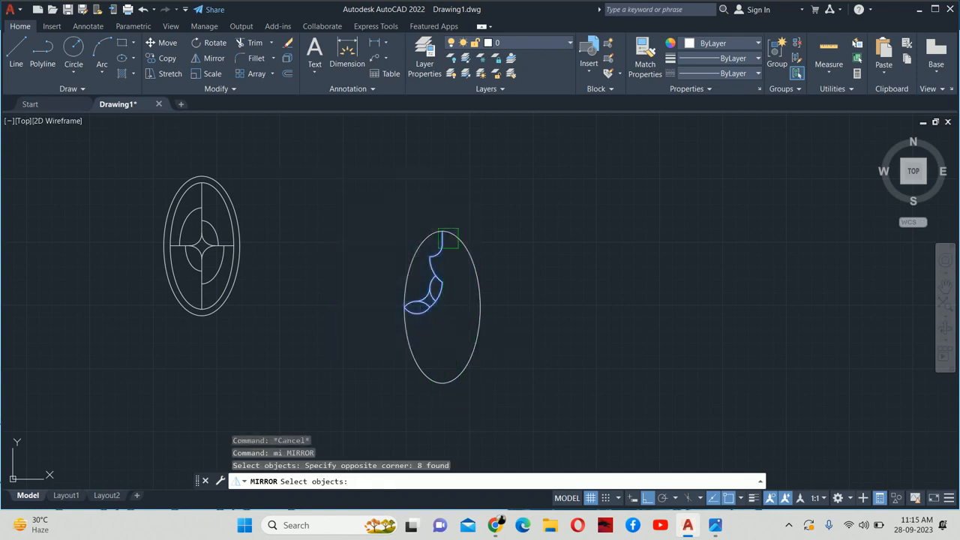
pyautogui.press('Return')
pyautogui.click(440, 232)
pyautogui.click(439, 166)
pyautogui.press('Return')
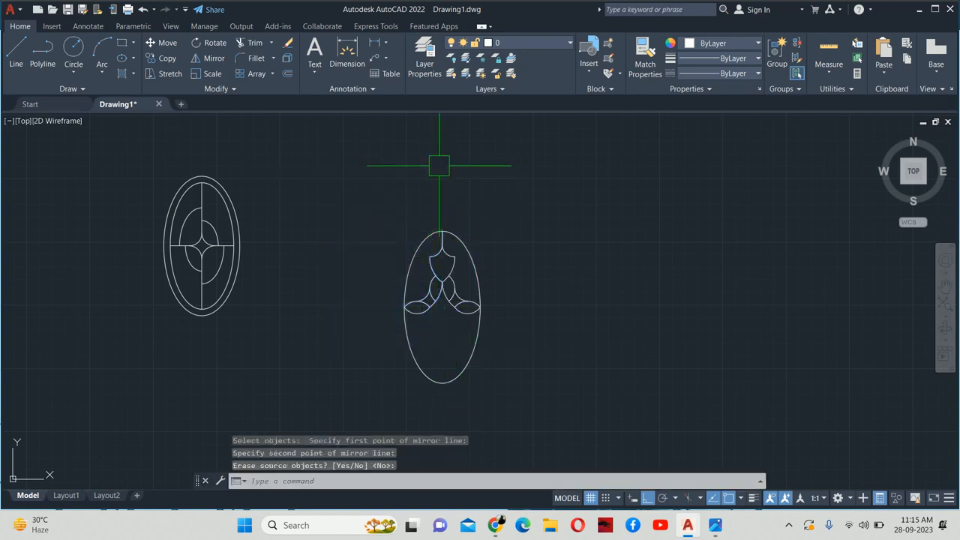
pyautogui.press('Return')
pyautogui.click(345, 188)
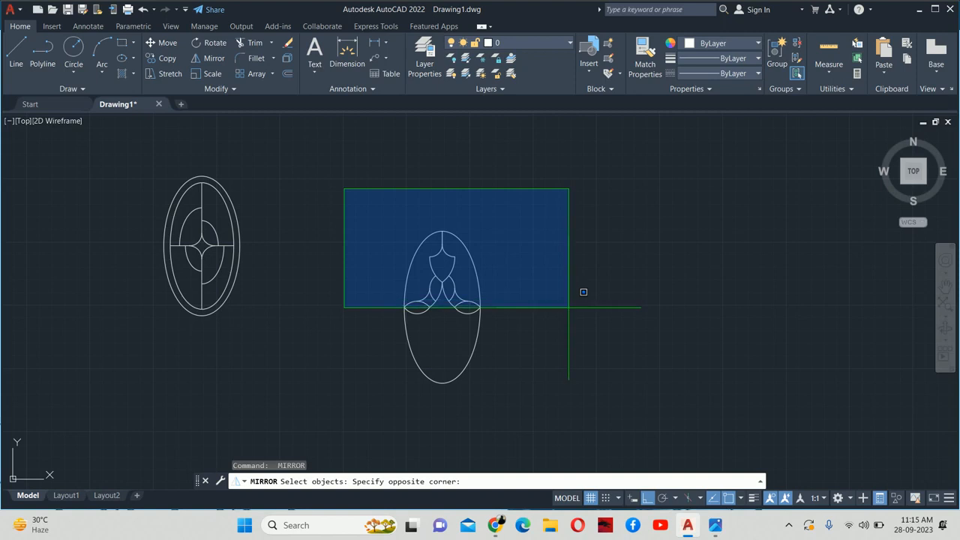
pyautogui.click(584, 292)
pyautogui.press('Return')
pyautogui.scroll(4, 450, 304)
pyautogui.press('Escape')
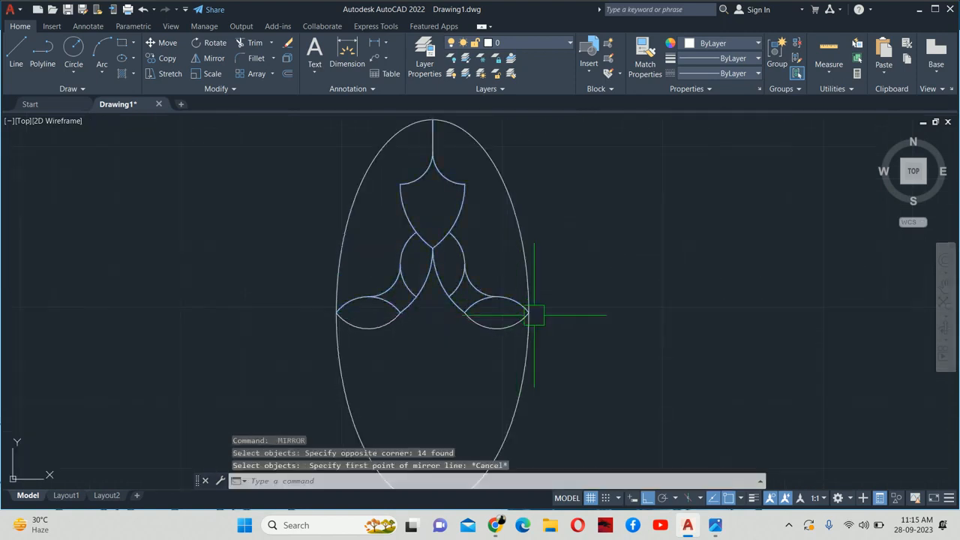
# Mirror the upper shield, petals, connecting arcs and centre segment about the ellipse's horizontal axis, excluding the ellipse and side leaves and keeping the sources
pyautogui.press('Return')
pyautogui.scroll(2, 495, 308)
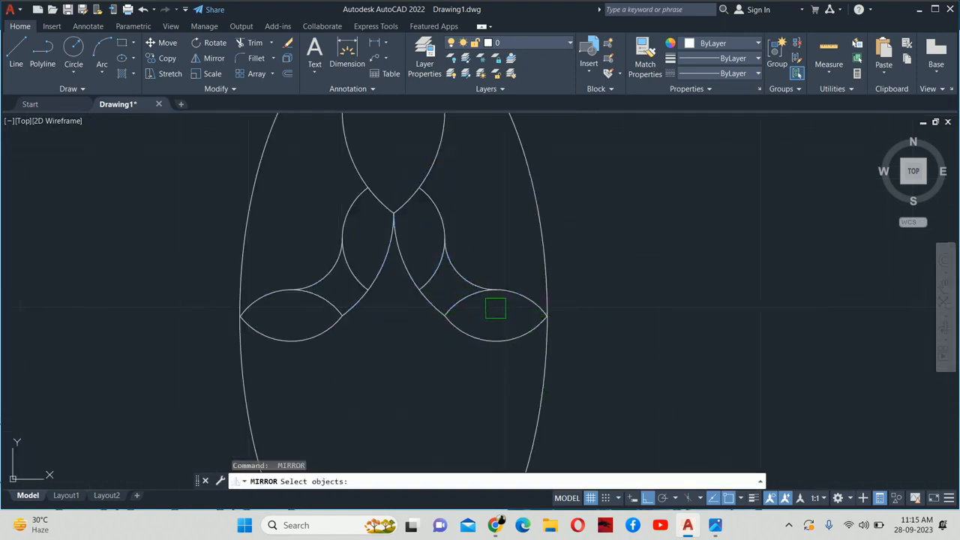
pyautogui.click(484, 247)
pyautogui.moveTo(338, 172); pyautogui.dragTo(405, 342, button='middle')
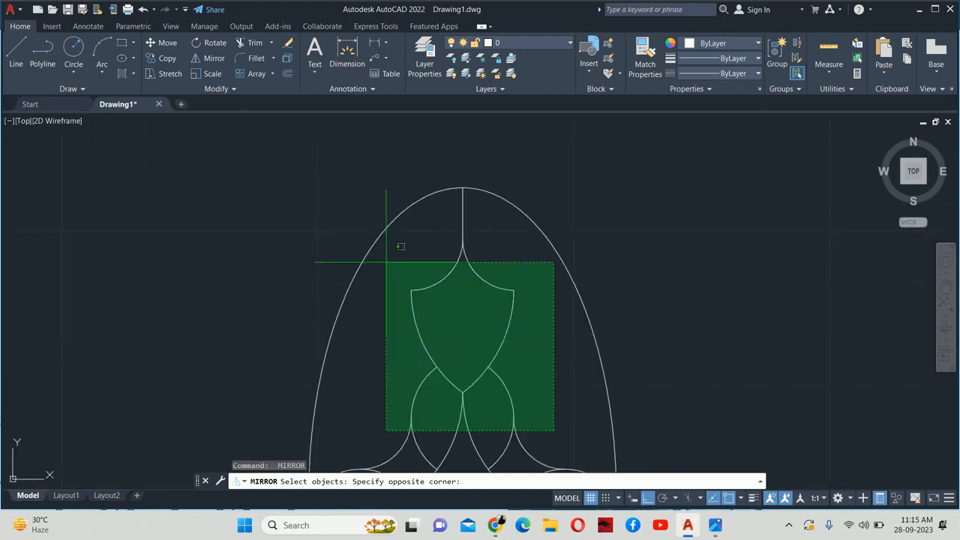
pyautogui.click(386, 248)
pyautogui.click(465, 228)
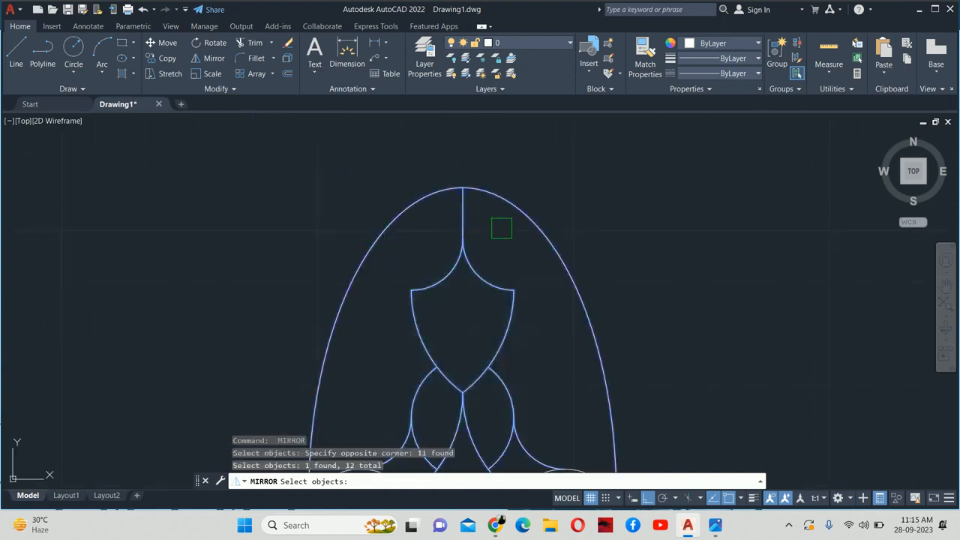
pyautogui.keyDown('shift'); pyautogui.click(535, 244); pyautogui.keyUp('shift')
pyautogui.scroll(-3, 538, 231)
pyautogui.scroll(5, 497, 333)
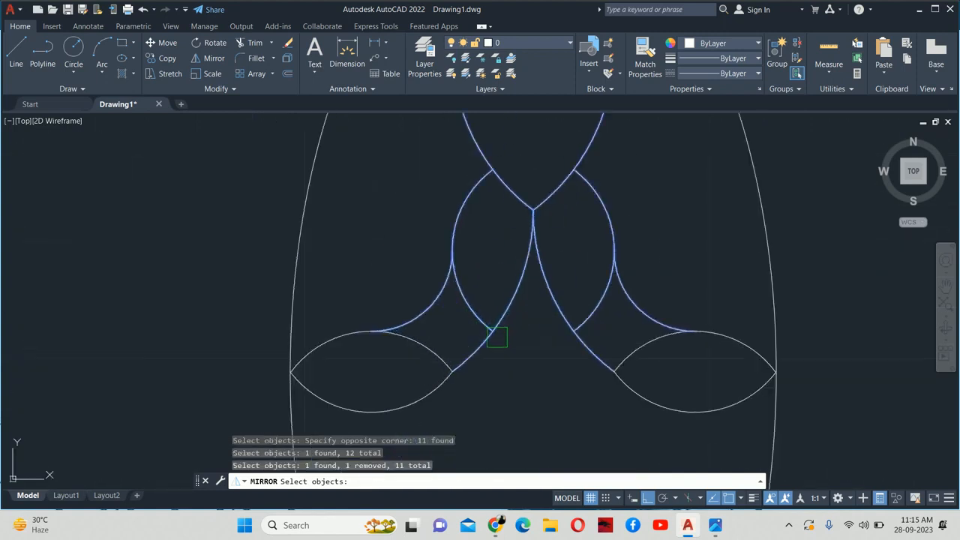
pyautogui.scroll(-2, 620, 361)
pyautogui.press('Return')
pyautogui.click(713, 365)
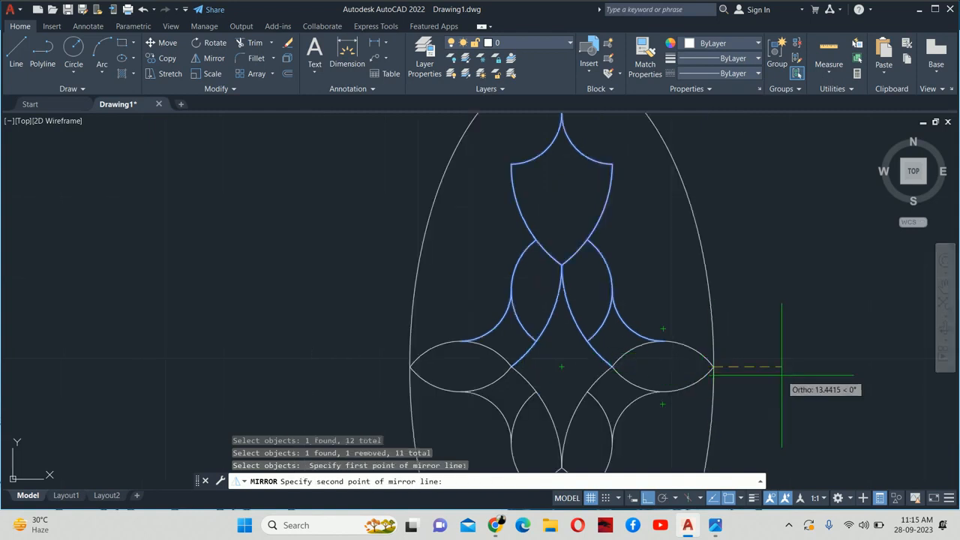
pyautogui.scroll(-3, 710, 354)
pyautogui.moveTo(710, 354); pyautogui.dragTo(499, 298, button='middle')
pyautogui.click(642, 315)
pyautogui.press('Return')
pyautogui.press('Escape')
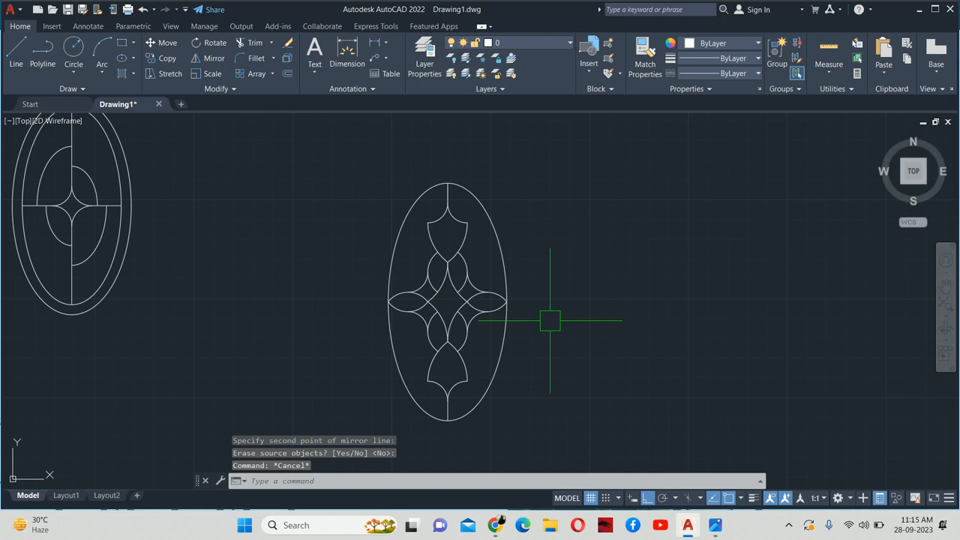
# Switch to the image viewer, go to Civil WB 003.jpg and examine the heart grill pattern, its dimensions and the heart detail view
pyautogui.press('alt')
pyautogui.hotkey('alt', 'Tab')
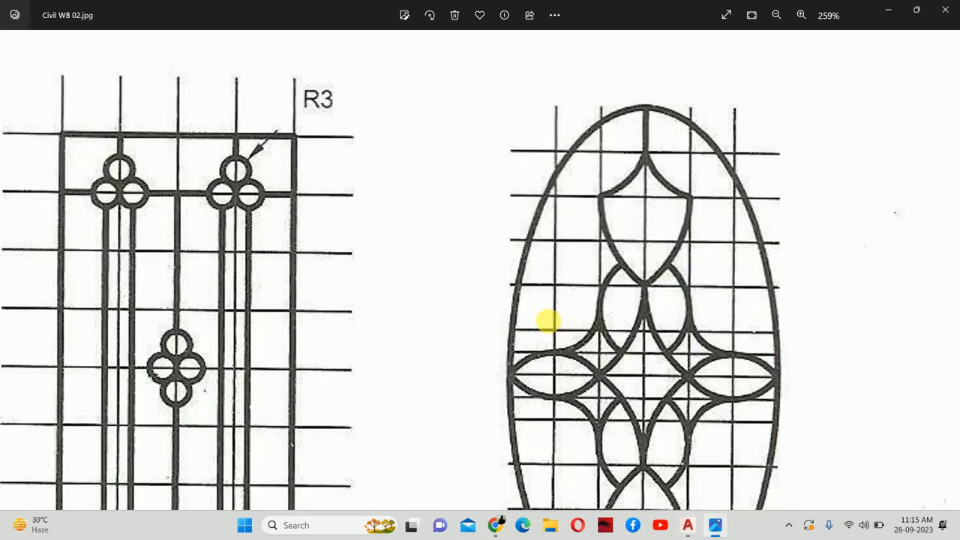
pyautogui.scroll(-2, 553, 286)
pyautogui.scroll(-3, 554, 285)
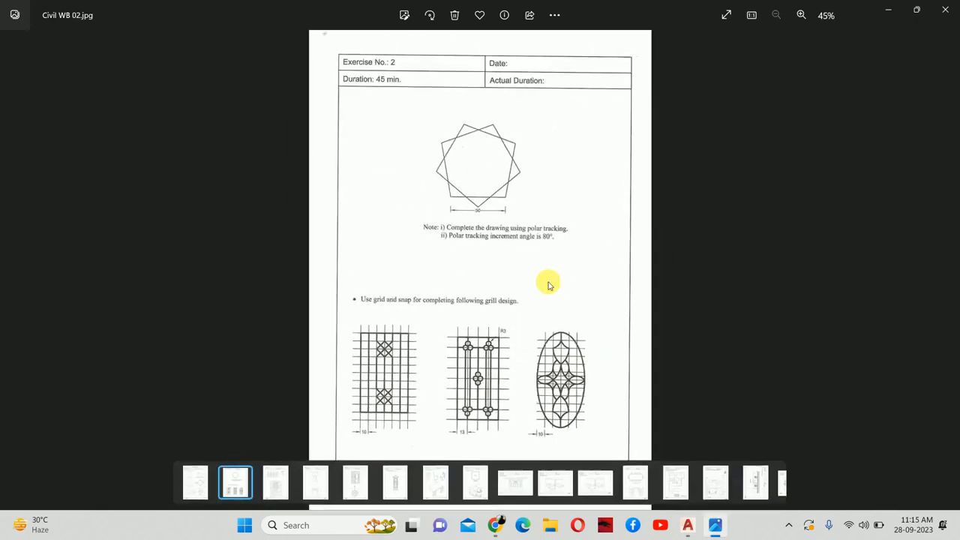
pyautogui.press('Right')
pyautogui.press('Right')
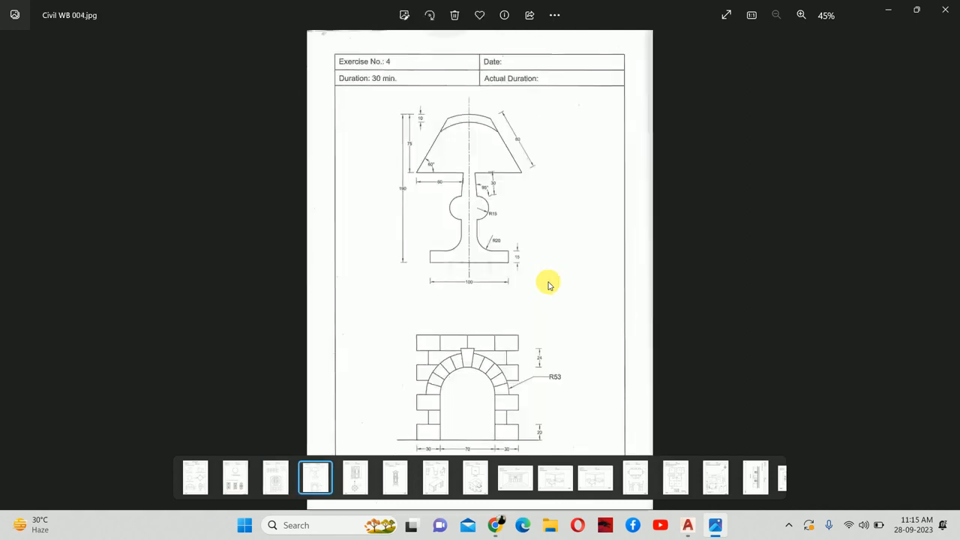
pyautogui.press('Left')
pyautogui.scroll(2, 403, 80)
pyautogui.scroll(3, 480, 158)
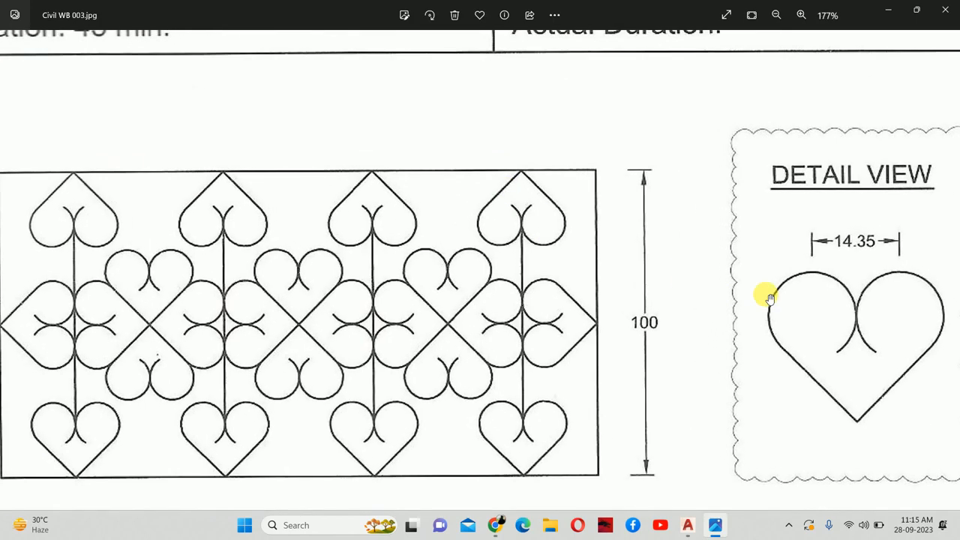
pyautogui.moveTo(767, 300); pyautogui.dragTo(647, 267)
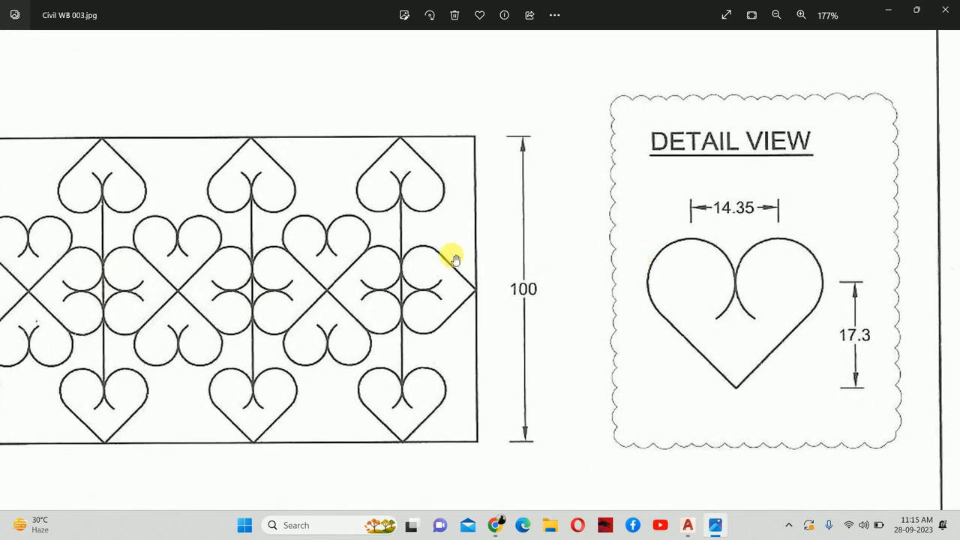
pyautogui.moveTo(408, 259)
pyautogui.mouseDown()
pyautogui.moveTo(512, 262)
pyautogui.moveTo(542, 251)
pyautogui.mouseUp()
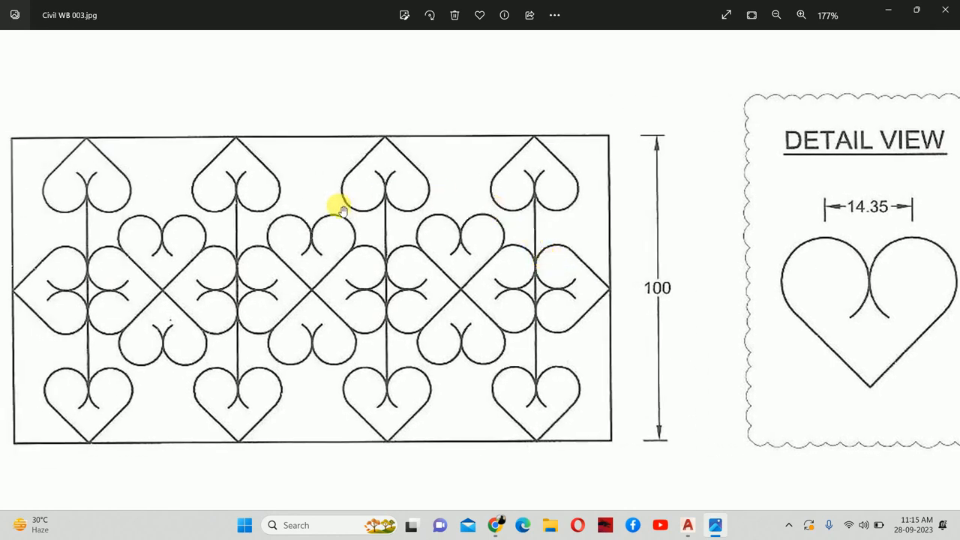
pyautogui.moveTo(337, 203); pyautogui.dragTo(504, 222)
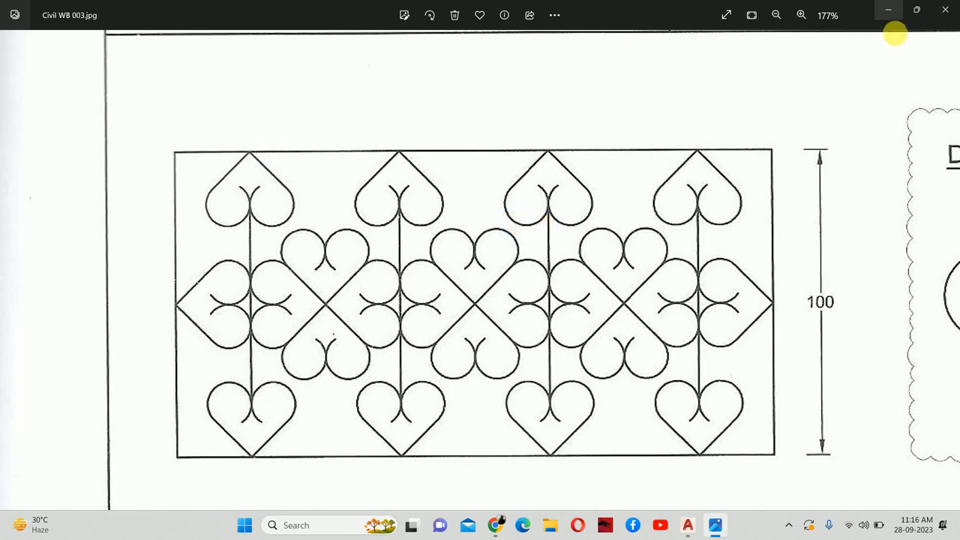
# Examine the heart detail view and its dimensions in Civil WB 003.jpg up close and switch back to AutoCAD
pyautogui.scroll(-3, 772, 210)
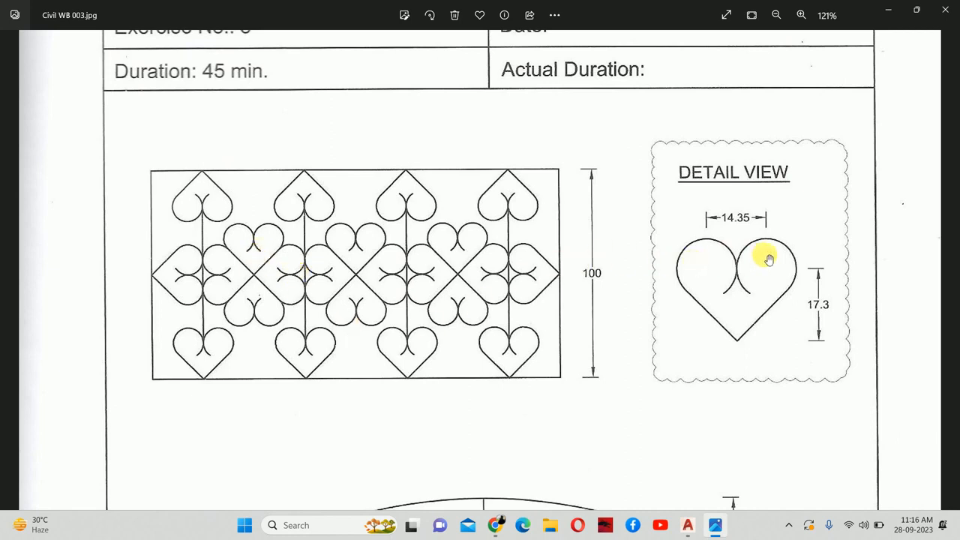
pyautogui.scroll(3, 775, 253)
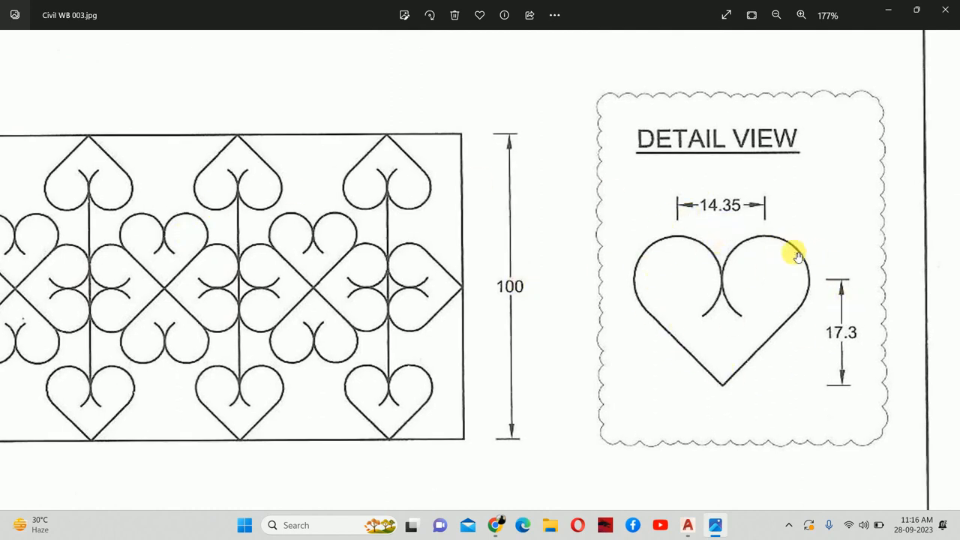
pyautogui.scroll(2, 772, 253)
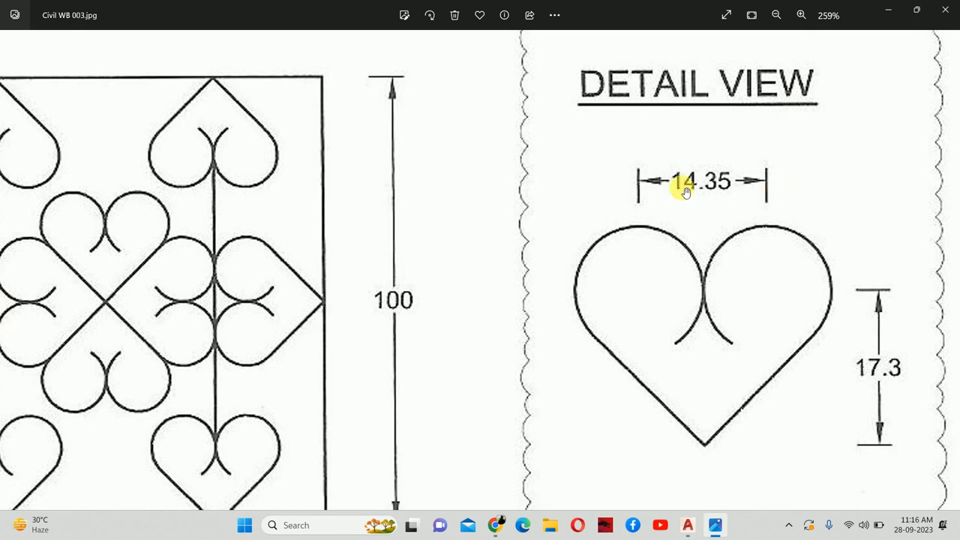
pyautogui.hotkey('alt', 'Tab')
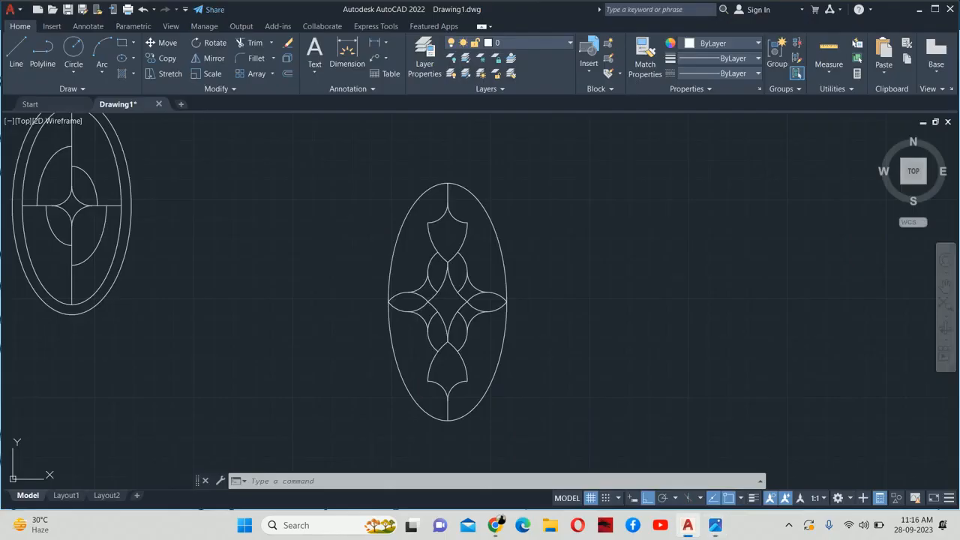
pyautogui.write('l')
pyautogui.press('Return')
pyautogui.scroll(-2, 589, 219)
pyautogui.moveTo(588, 219); pyautogui.dragTo(199, 254, button='middle')
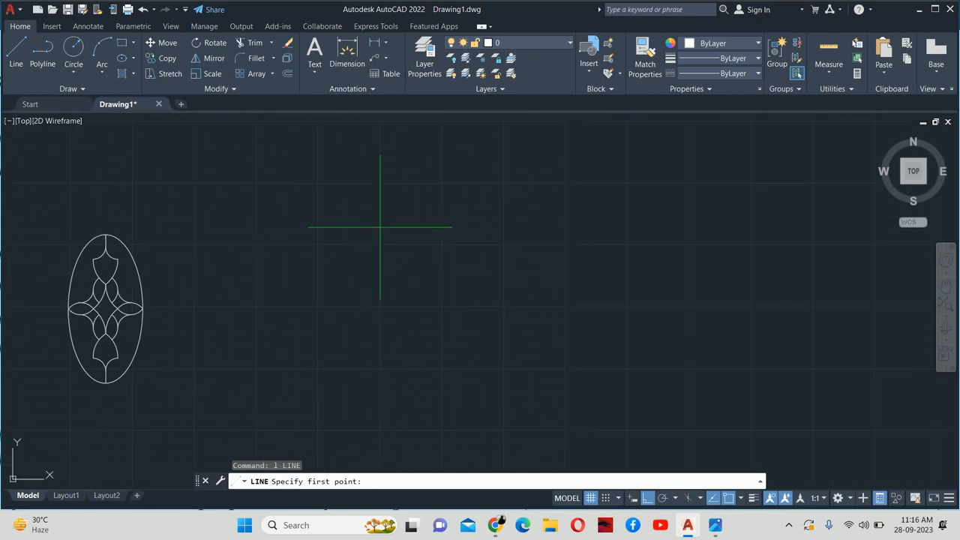
pyautogui.click(380, 225)
pyautogui.press('Escape')
pyautogui.press('Escape')
# Draw a 14.35 long horizontal line in the empty area to the right of the finished oval grills
pyautogui.scroll(-2, 511, 247)
pyautogui.scroll(-2, 512, 247)
pyautogui.moveTo(511, 248); pyautogui.dragTo(285, 353, button='middle')
pyautogui.press('Return')
pyautogui.click(316, 258)
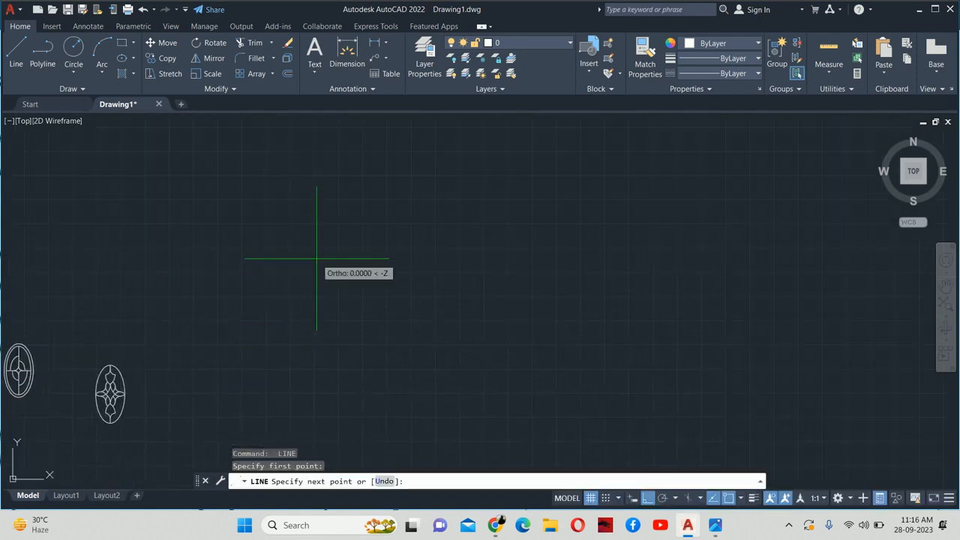
pyautogui.write('14.35')
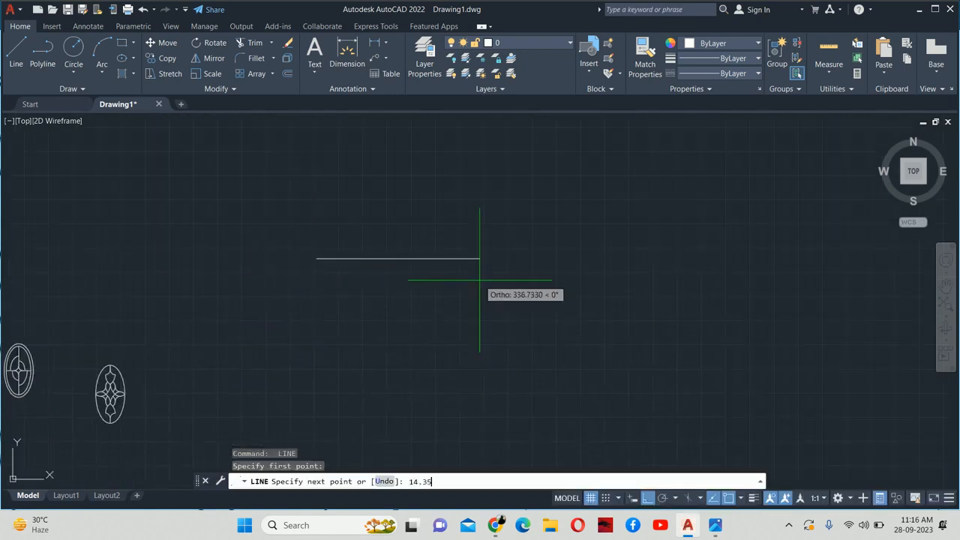
pyautogui.press('Return')
pyautogui.press('Escape')
pyautogui.press('Escape')
# Draw a 17.3 long vertical line downward from the midpoint of the horizontal line, checking the length against the heart detail view
pyautogui.scroll(1, 341, 261)
pyautogui.scroll(10, 257, 253)
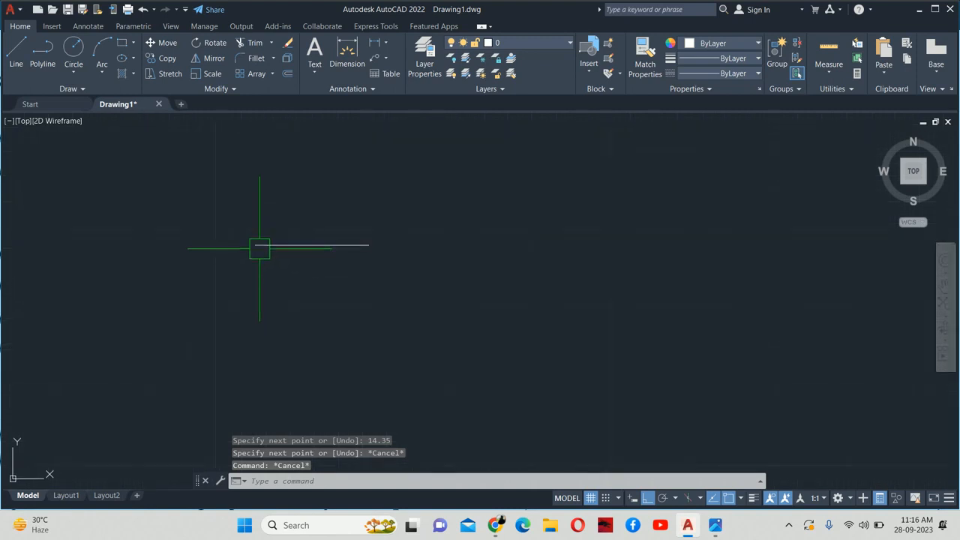
pyautogui.write('c')
pyautogui.press('BackSpace')
pyautogui.write('l')
pyautogui.press('Return')
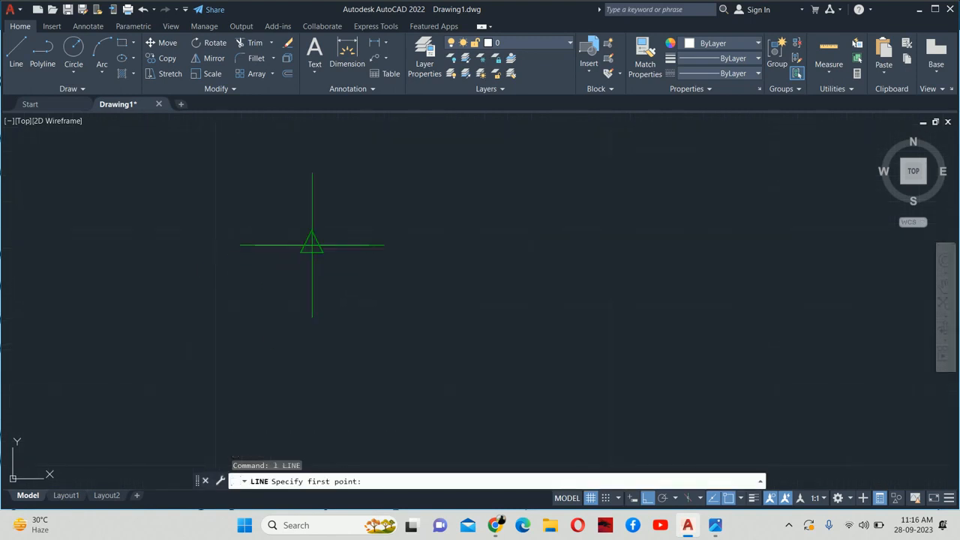
pyautogui.click(312, 244)
pyautogui.hotkey('alt', 'Tab')
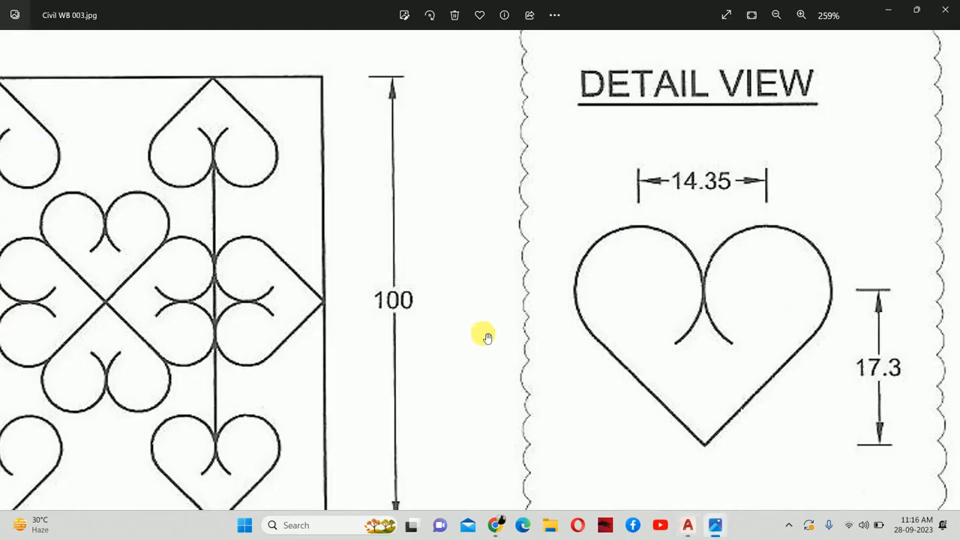
pyautogui.hotkey('alt', 'Tab')
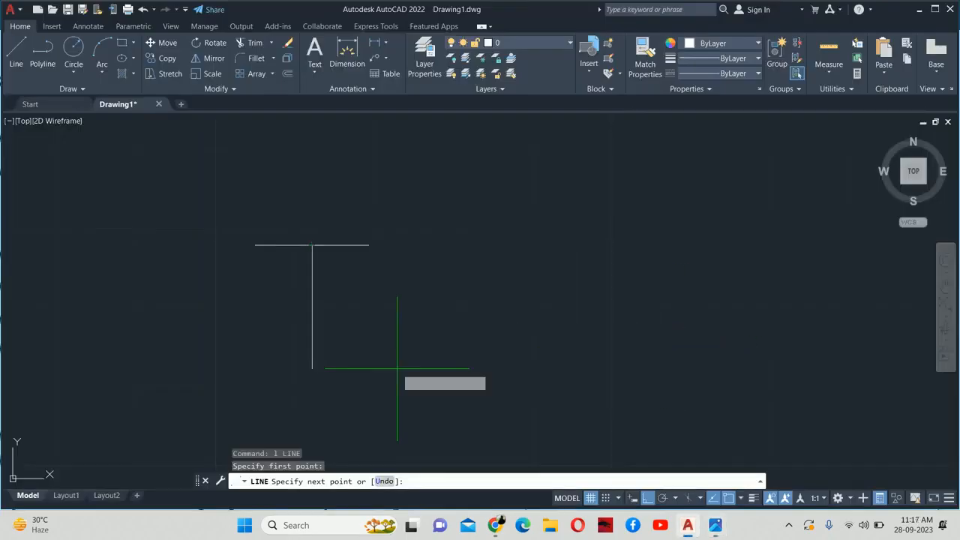
pyautogui.write('17.')
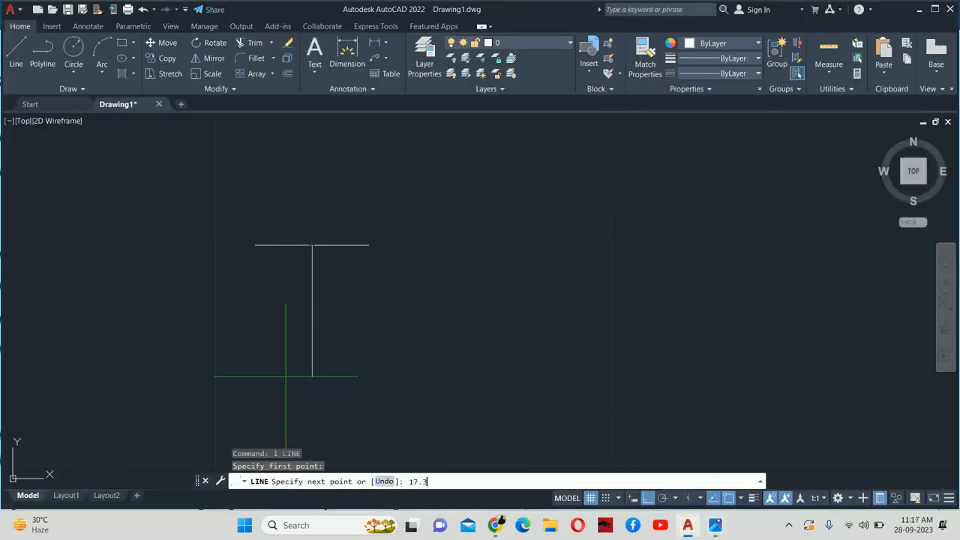
pyautogui.write('3')
pyautogui.press('Return')
pyautogui.press('Escape')
# Draw two circles centred on the horizontal line's endpoints, each with its radius reaching the line's midpoint
pyautogui.moveTo(342, 319); pyautogui.dragTo(444, 302, button='middle')
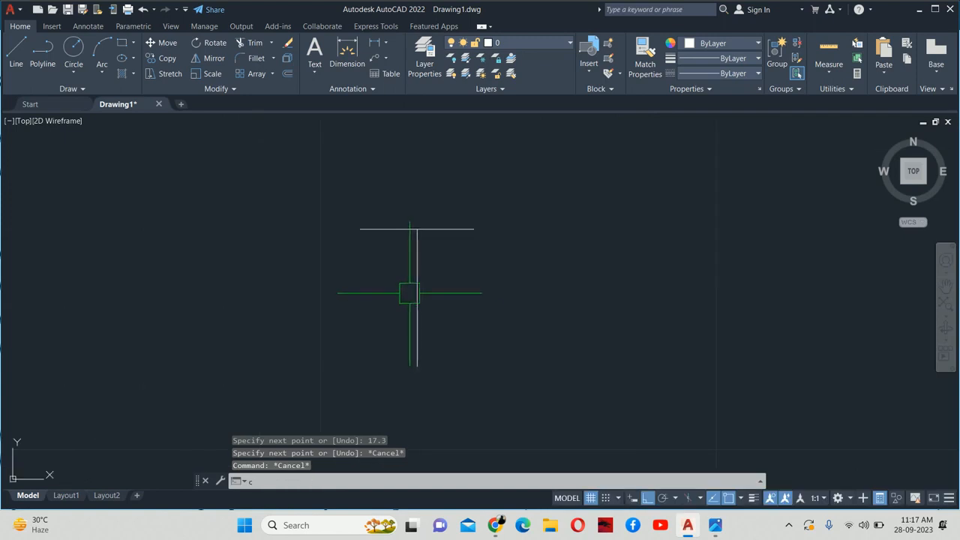
pyautogui.write('c')
pyautogui.press('Return')
pyautogui.click(360, 229)
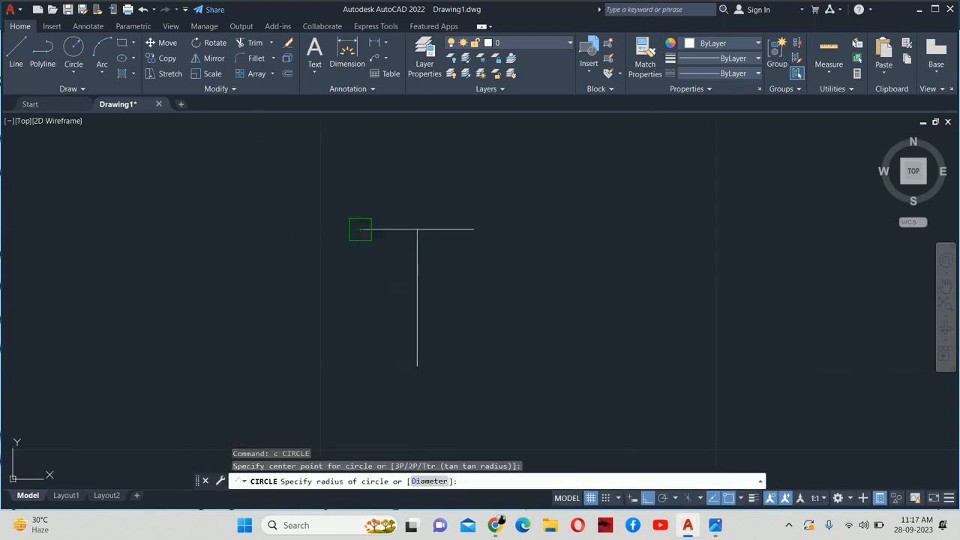
pyautogui.click(417, 231)
pyautogui.press('Escape')
pyautogui.press('Escape')
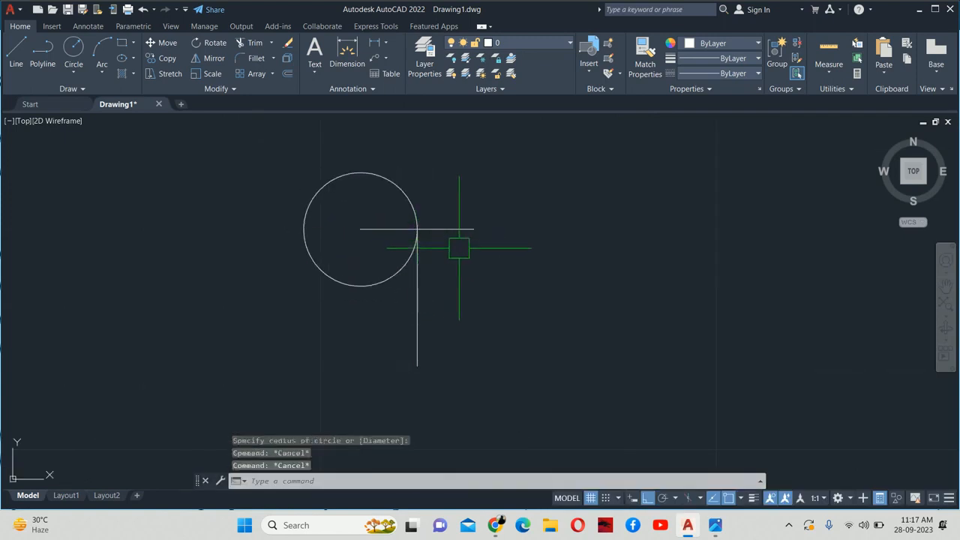
pyautogui.press('Return')
pyautogui.click(473, 229)
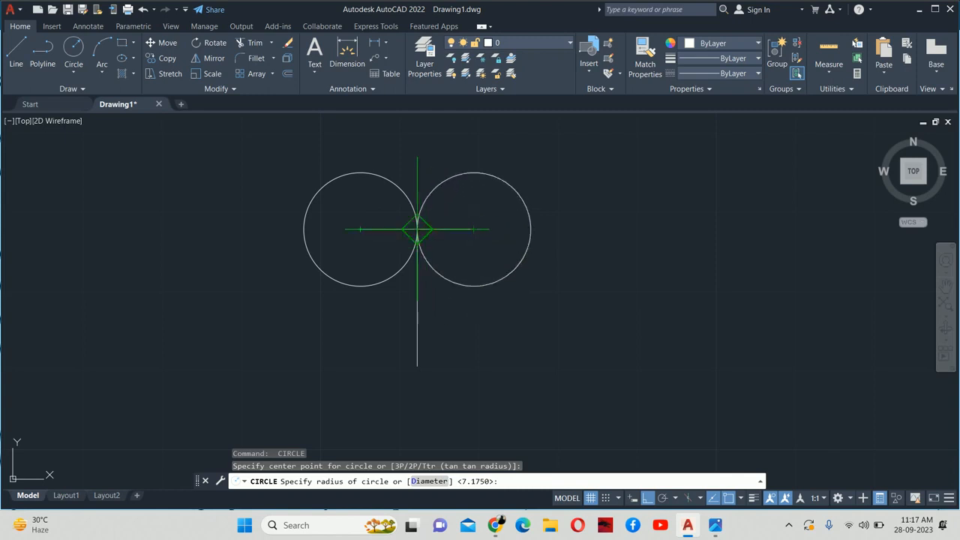
pyautogui.click(417, 230)
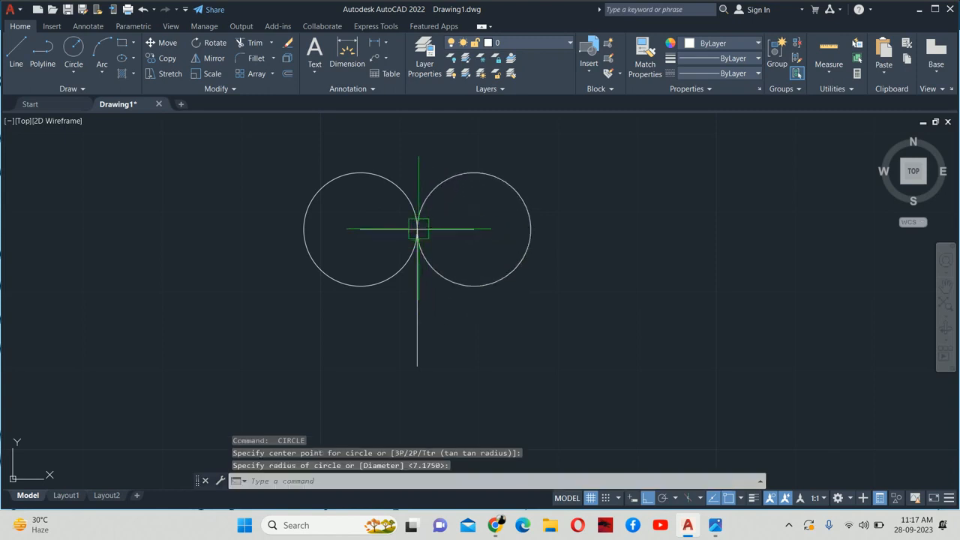
pyautogui.press('Escape')
pyautogui.press('Escape')
# Following the heart detail view, draw a line from the vertical line's lower end tangent to the right circle's lower right side
pyautogui.hotkey('alt', 'Tab')
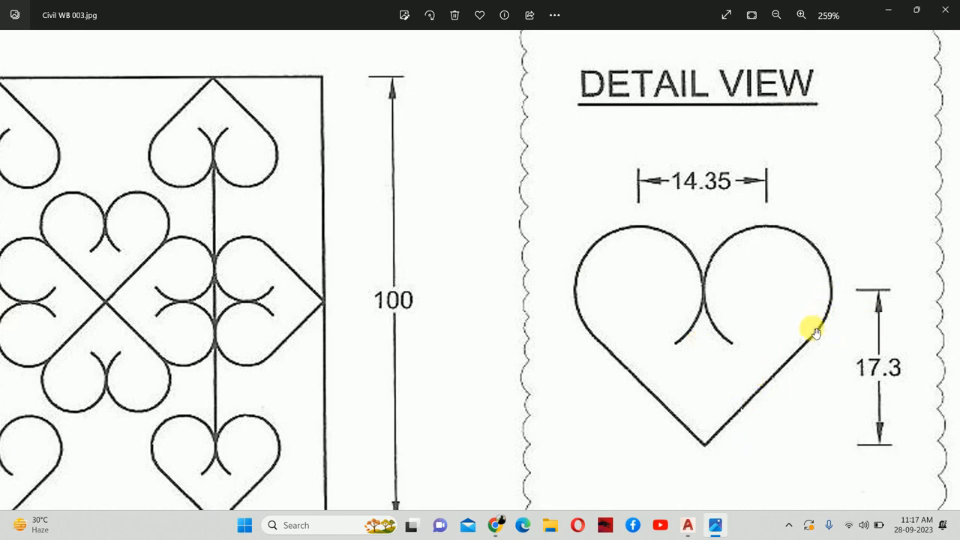
pyautogui.hotkey('alt', 'Tab')
pyautogui.write('l')
pyautogui.press('Return')
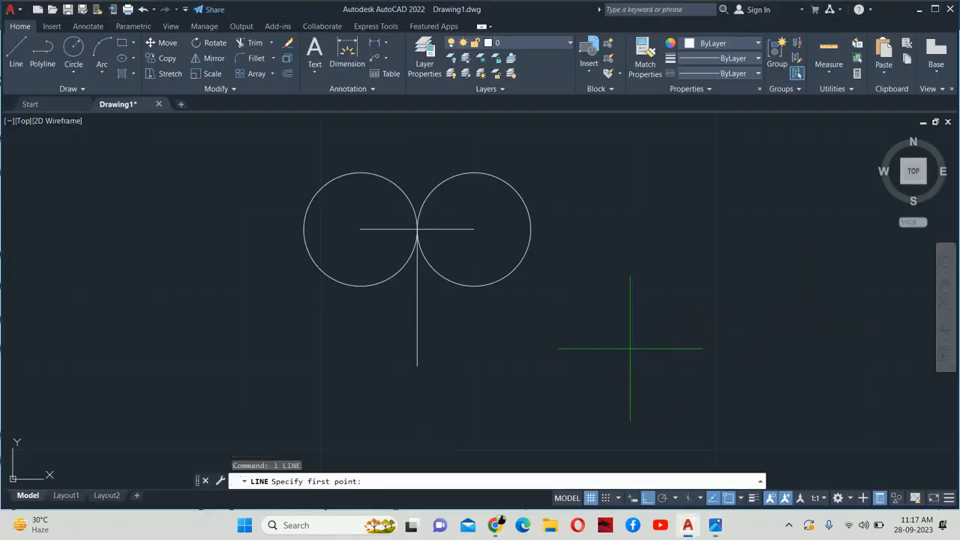
pyautogui.click(417, 365)
pyautogui.write('ta')
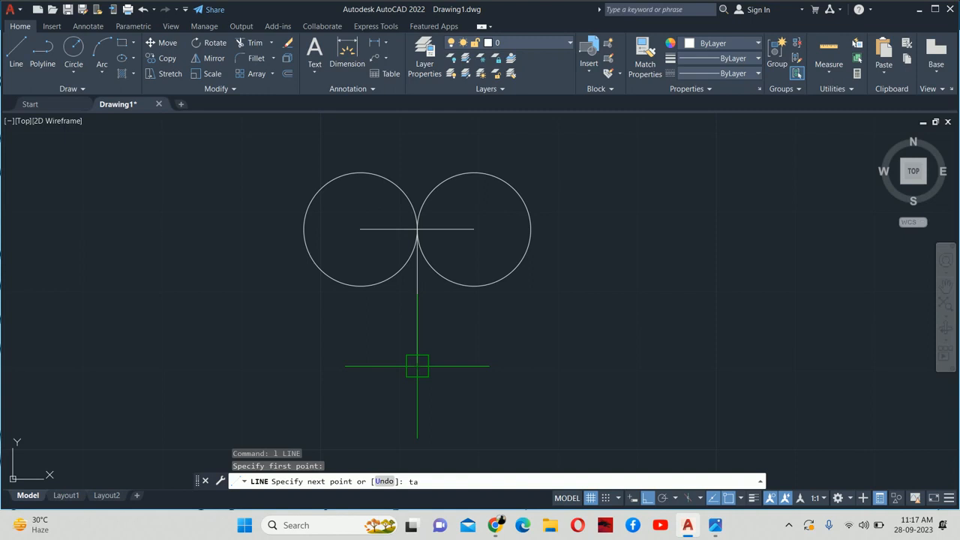
pyautogui.write('n')
pyautogui.press('Return')
pyautogui.click(513, 269)
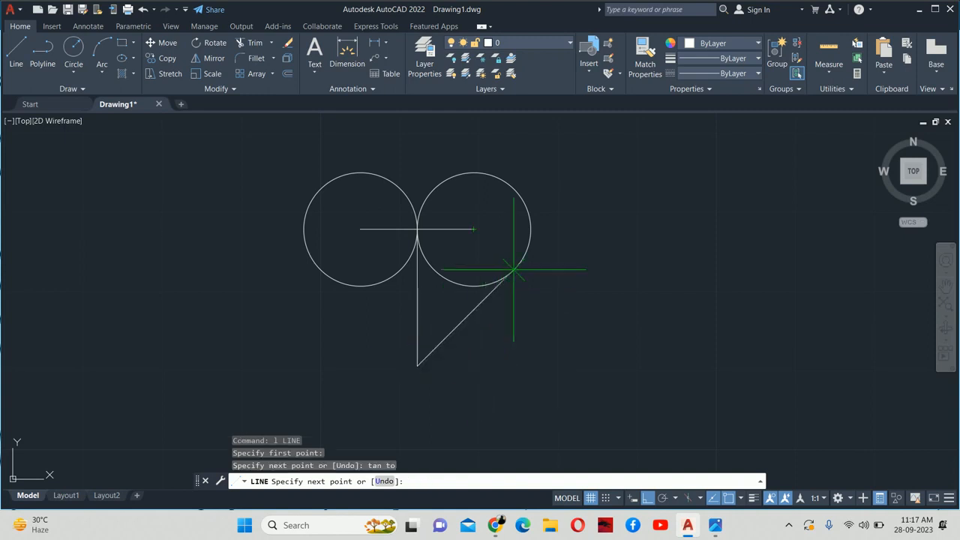
# Continue from the right tangent point with a horizontal line to the left, crossing both circles and ending beyond the left one
pyautogui.moveTo(442, 269); pyautogui.dragTo(586, 253, button='middle')
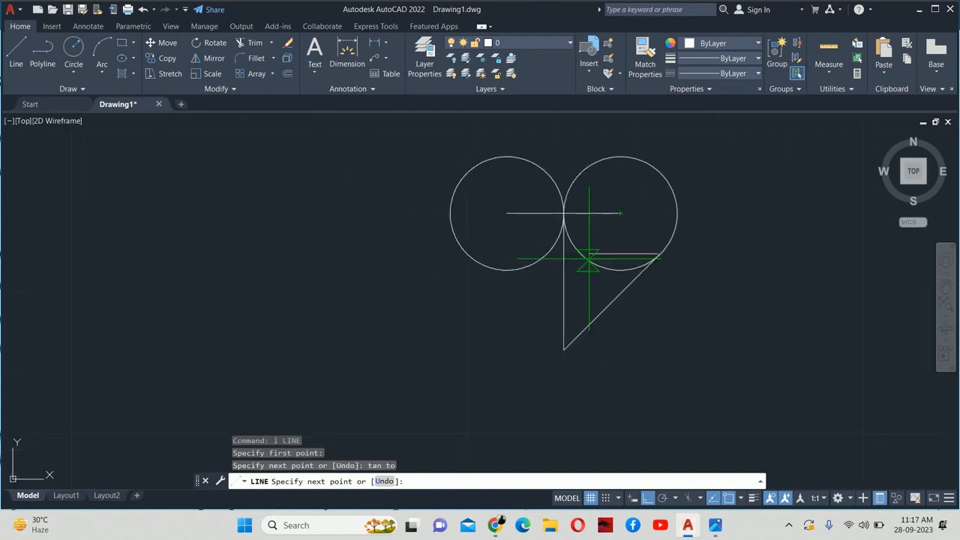
pyautogui.click(378, 255)
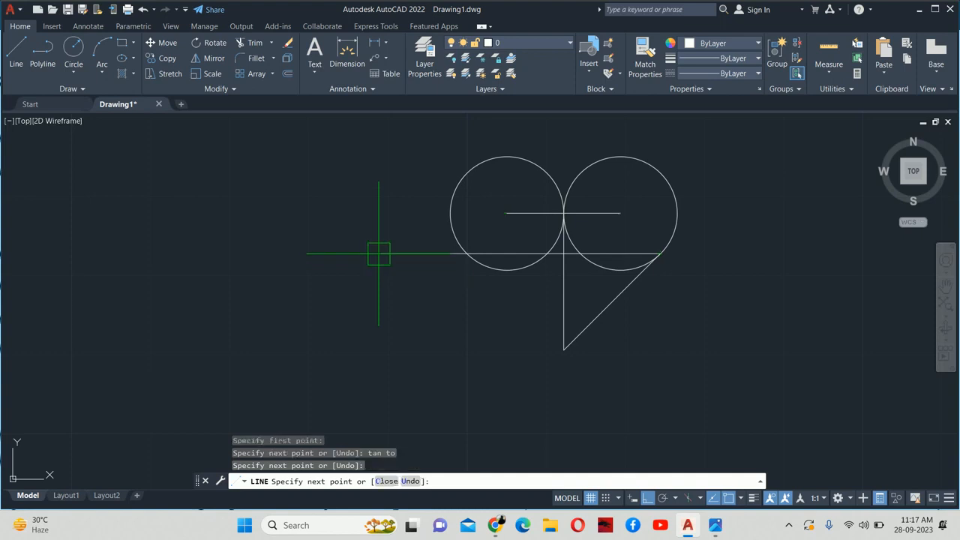
pyautogui.press('Escape')
pyautogui.press('Escape')
# Draw a line from the vertical line's lower end tangent to the left circle's lower left side
pyautogui.write('l')
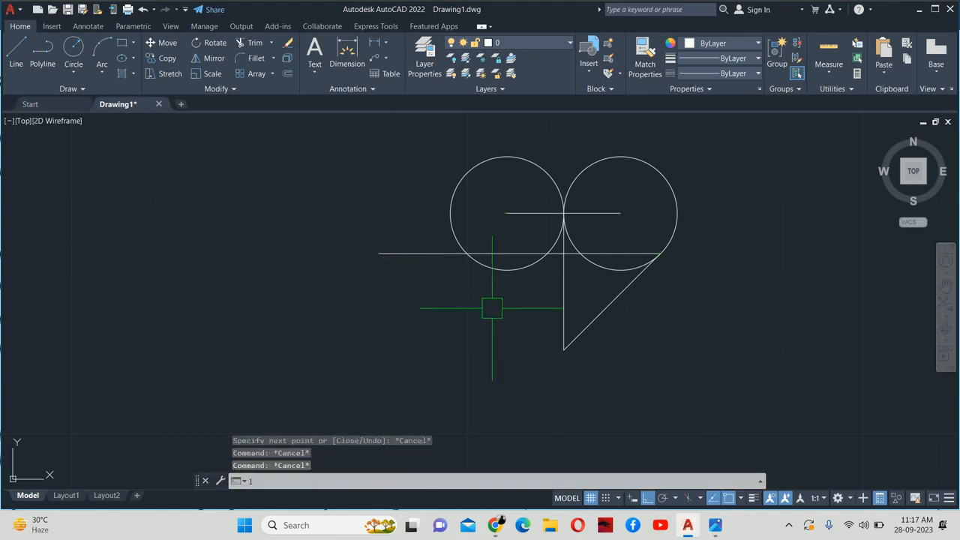
pyautogui.press('Return')
pyautogui.click(564, 350)
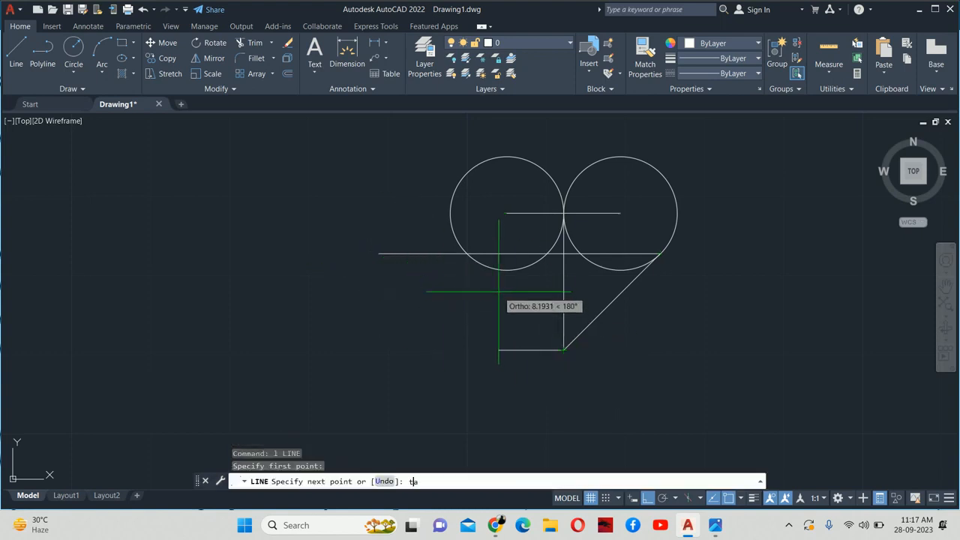
pyautogui.write('tan')
pyautogui.press('Return')
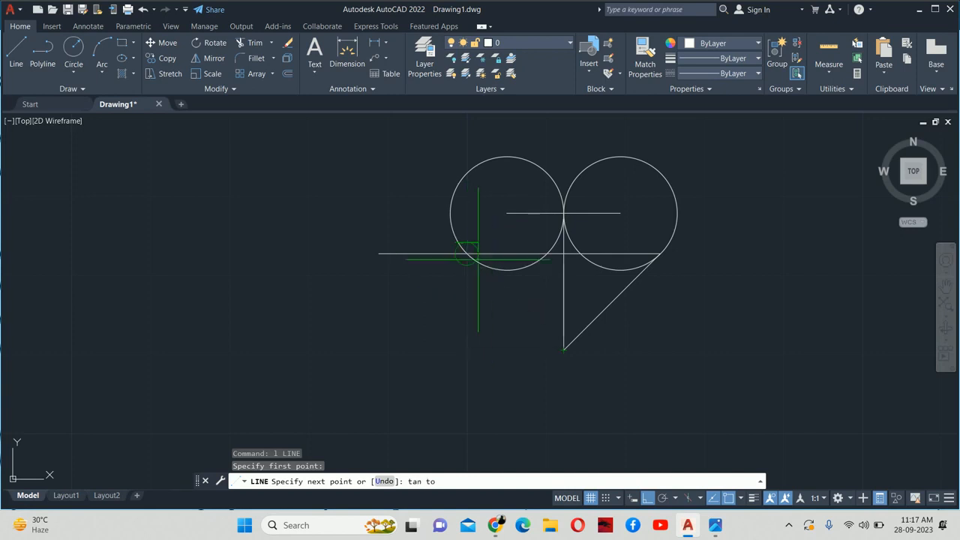
pyautogui.click(467, 255)
pyautogui.press('Escape')
pyautogui.press('Escape')
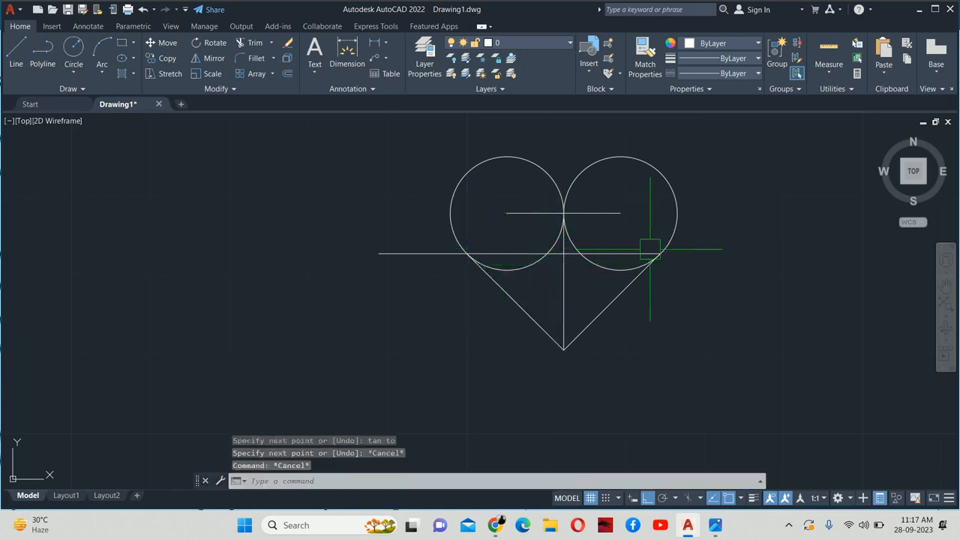
# Check the heart detail view, and trim away the lower arcs of both circles below the long horizontal line
pyautogui.hotkey('alt', 'Tab')
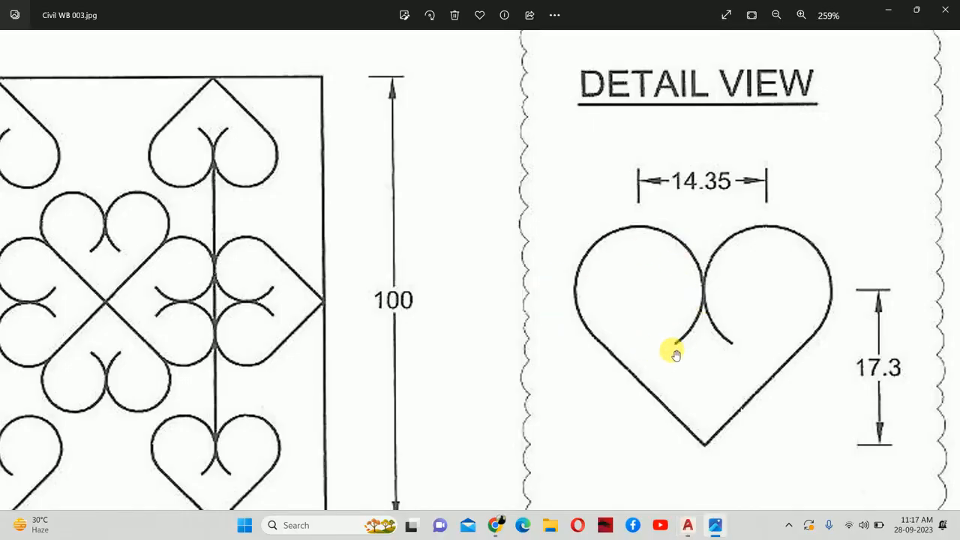
pyautogui.hotkey('alt', 'Tab')
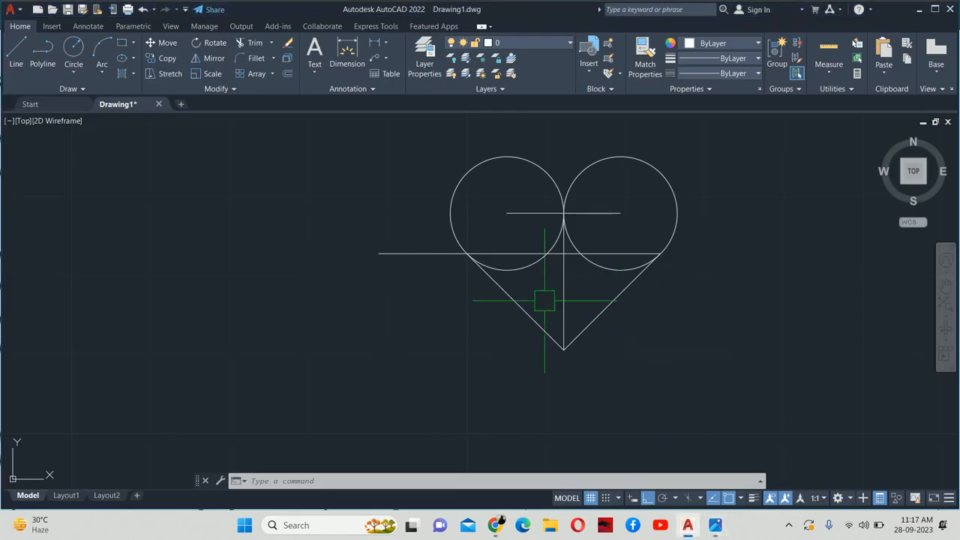
pyautogui.write('tr')
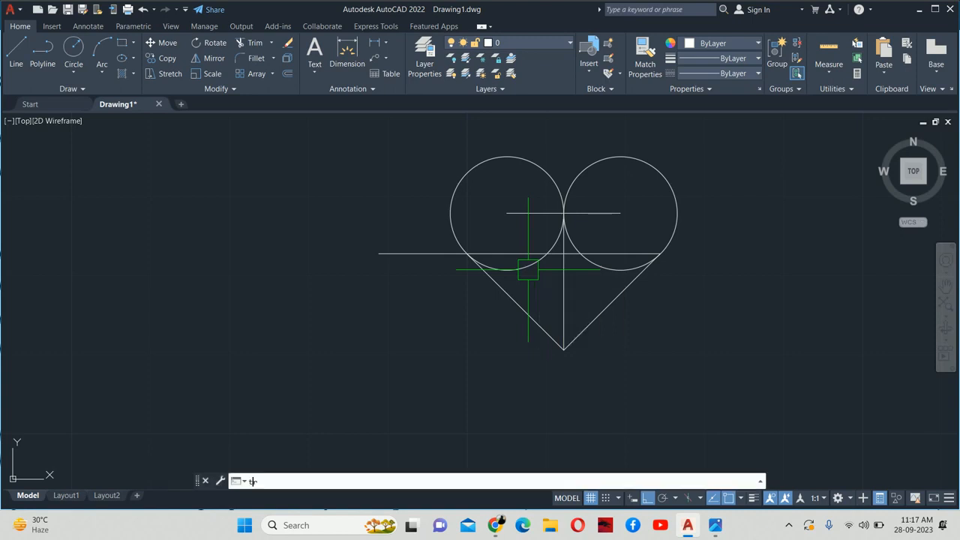
pyautogui.press('Return')
pyautogui.click(524, 266)
pyautogui.press('Escape')
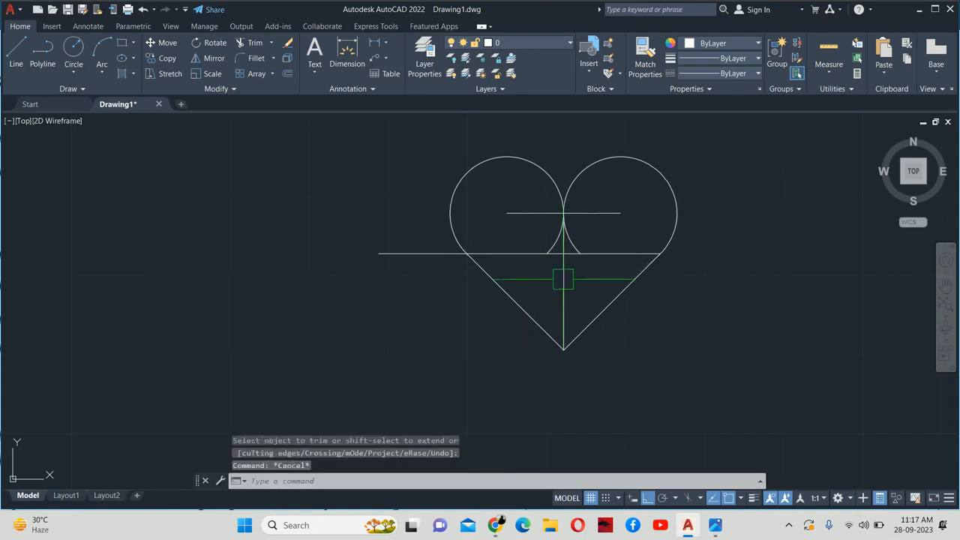
# Erase the vertical line, the long horizontal trimming line and the horizontal line between the circle centres, leaving only the heart outline
pyautogui.click(563, 279)
pyautogui.click(519, 255)
pyautogui.click(519, 215)
pyautogui.press('Delete')
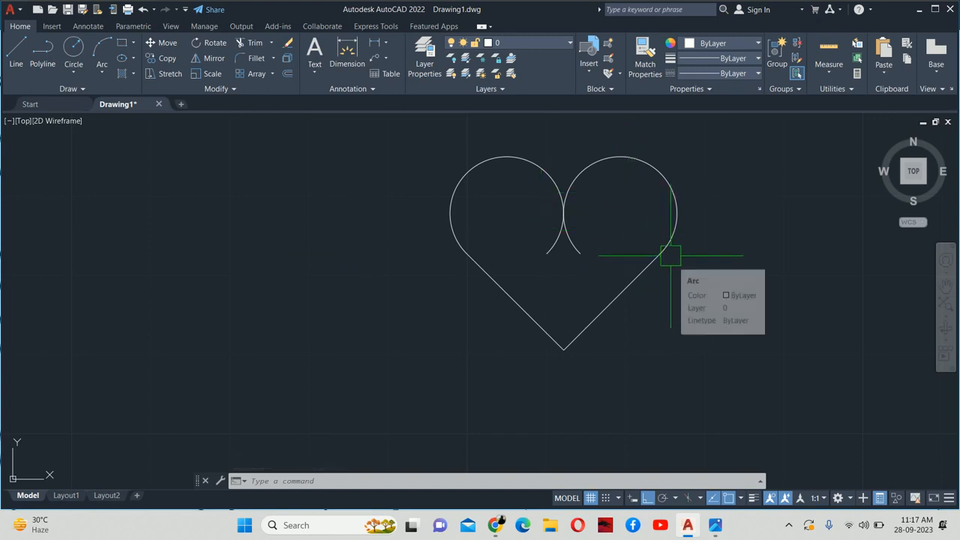
# Switch to the image viewer and examine how the hearts are arranged in the full grill pattern of Civil WB 003.jpg
pyautogui.scroll(-6, 670, 256)
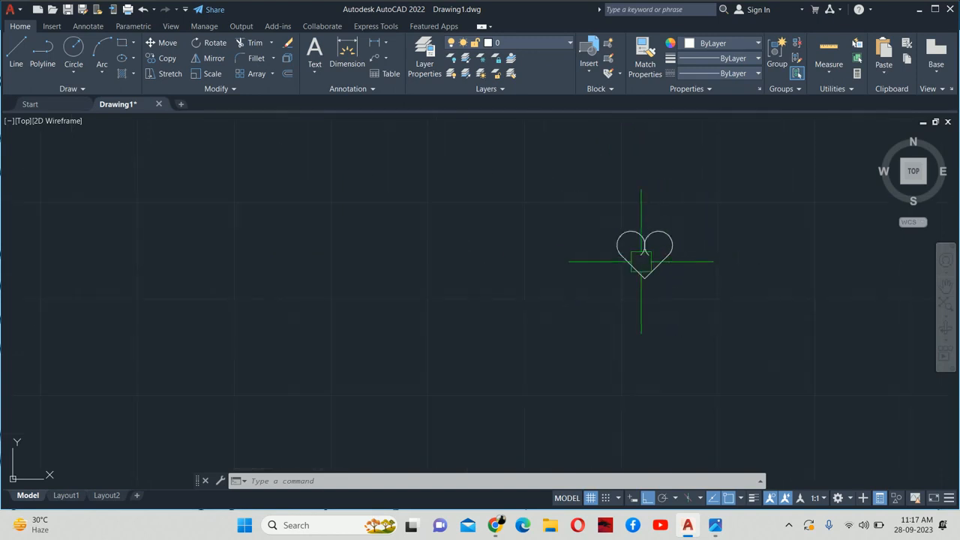
pyautogui.hotkey('alt', 'Tab')
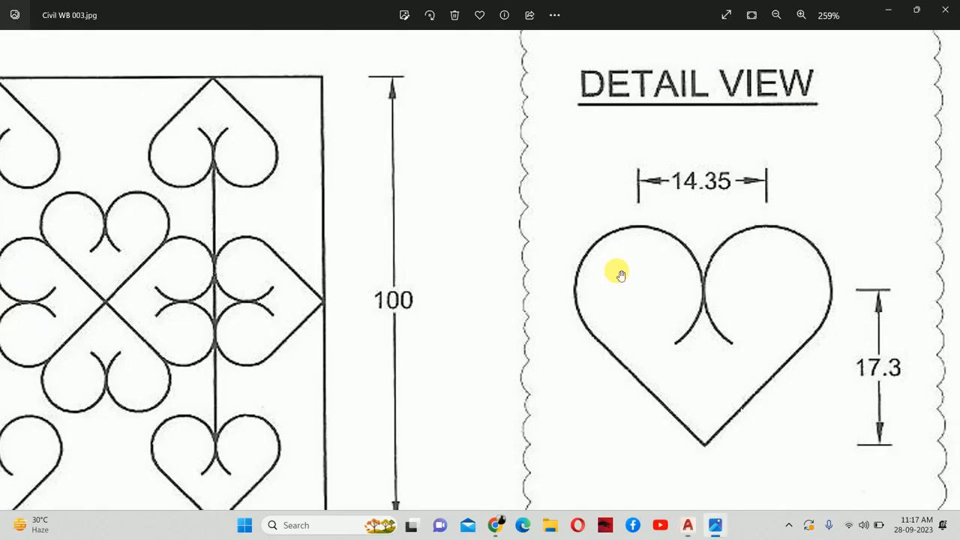
pyautogui.scroll(-2, 724, 266)
pyautogui.moveTo(318, 274); pyautogui.dragTo(531, 246)
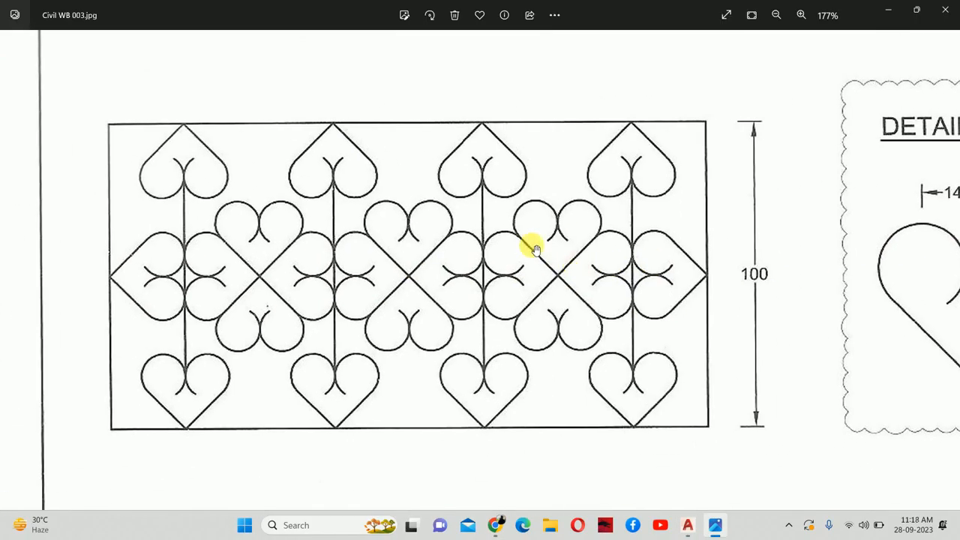
# View the right end of the reference pattern, switch back to AutoCAD, and start a classic array set to polar
pyautogui.scroll(2, 529, 247)
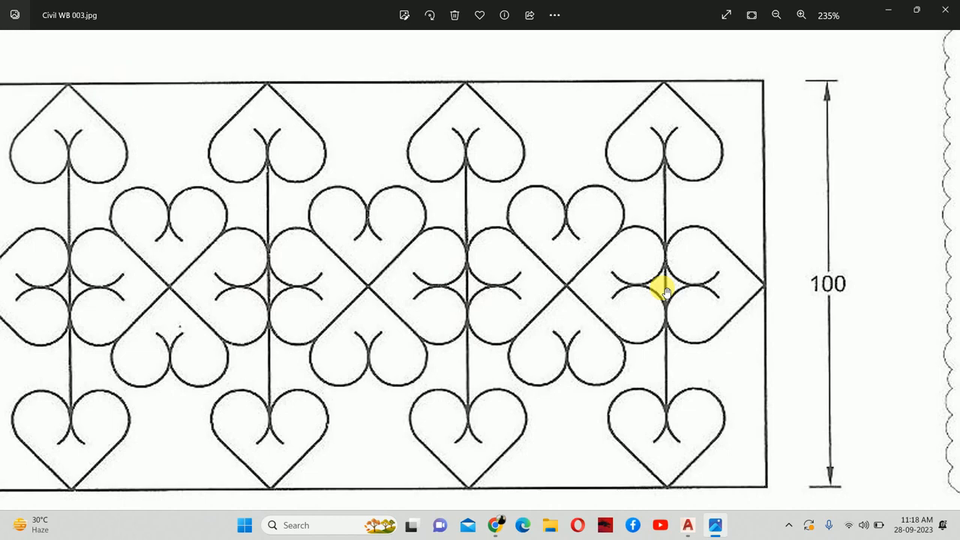
pyautogui.hotkey('alt', 'Tab')
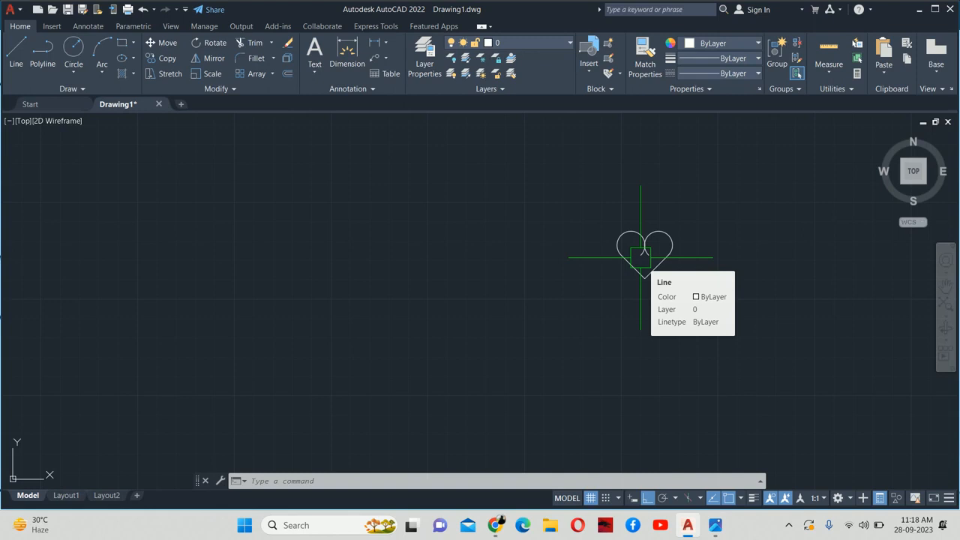
pyautogui.write('a')
pyautogui.press('Escape')
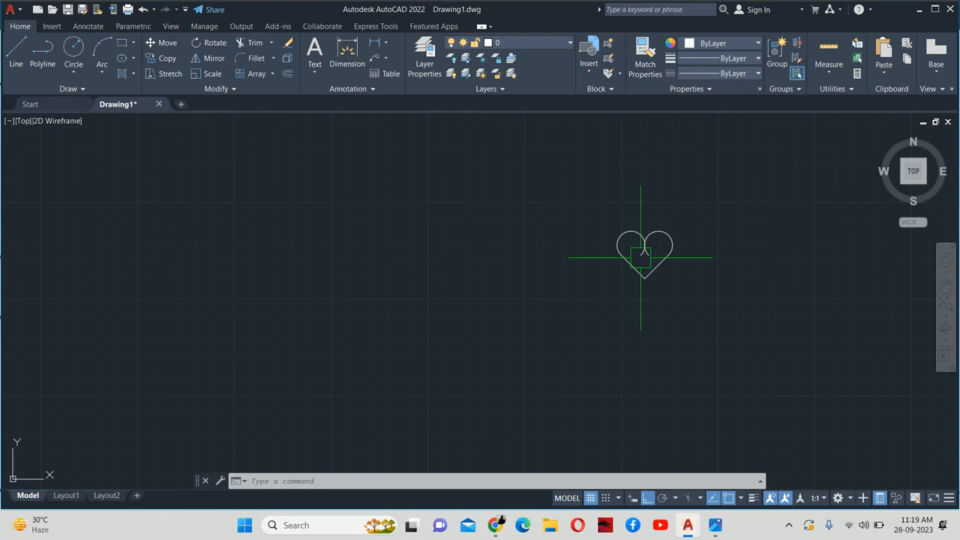
pyautogui.write('ARRAY')
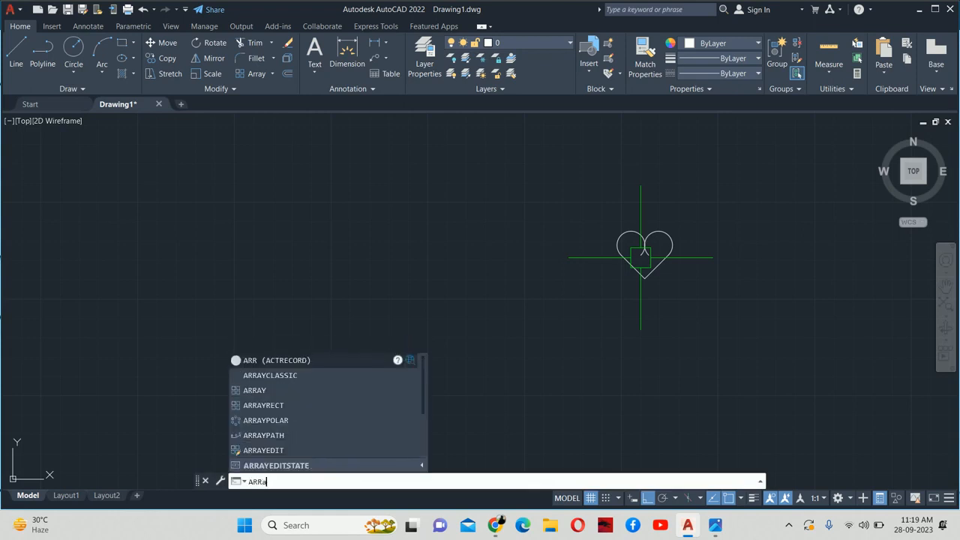
pyautogui.write('C')
pyautogui.press('Return')
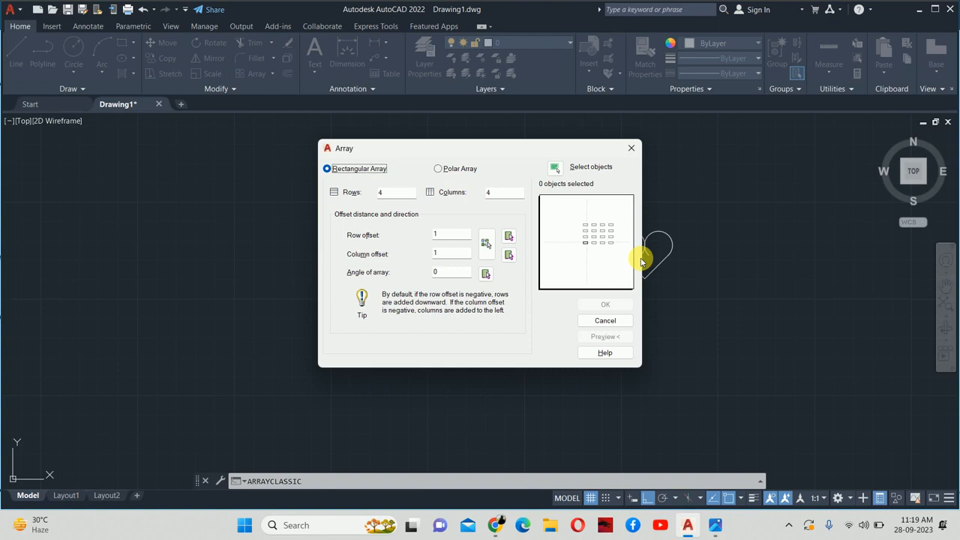
pyautogui.click(441, 169)
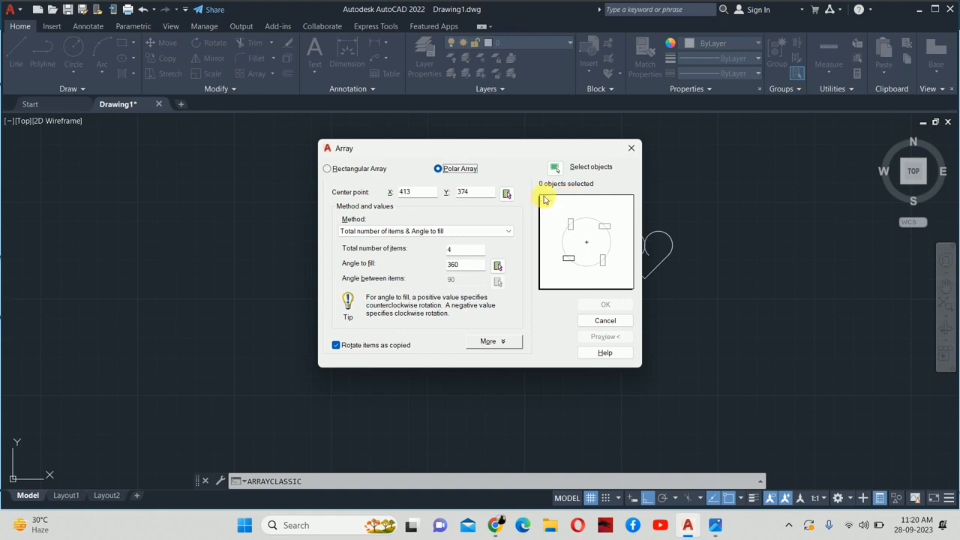
# Select the whole heart as the array object and pick its lower tip as the polar array's center point
pyautogui.click(555, 173)
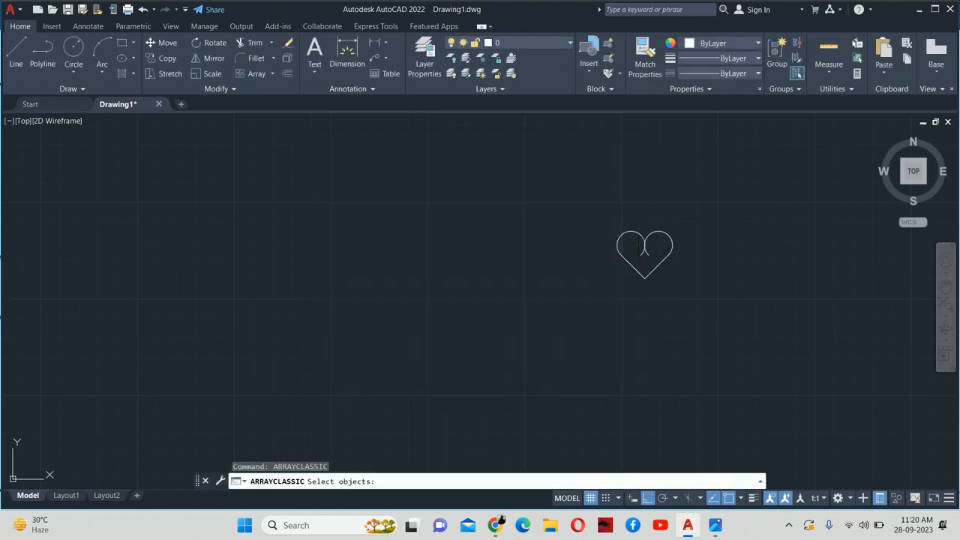
pyautogui.click(553, 170)
pyautogui.click(742, 338)
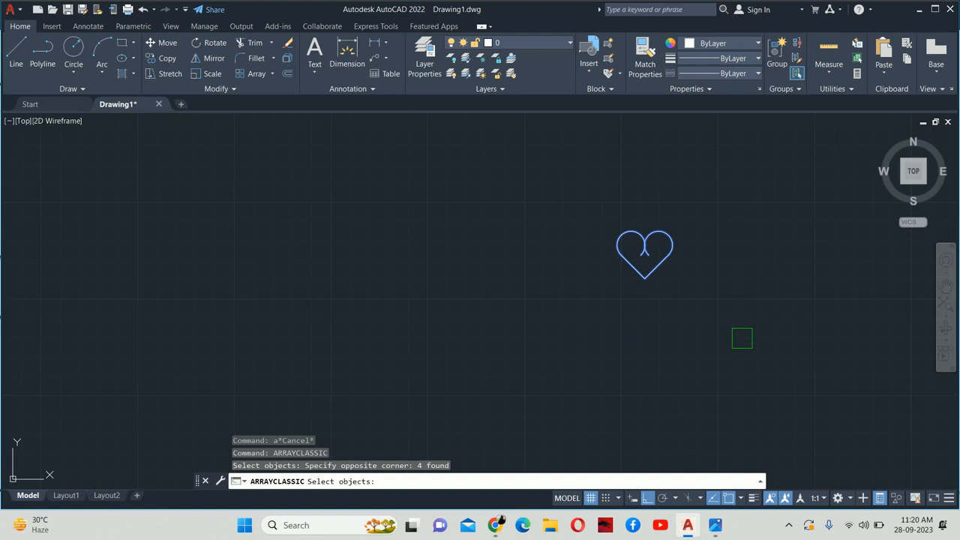
pyautogui.rightClick(741, 339)
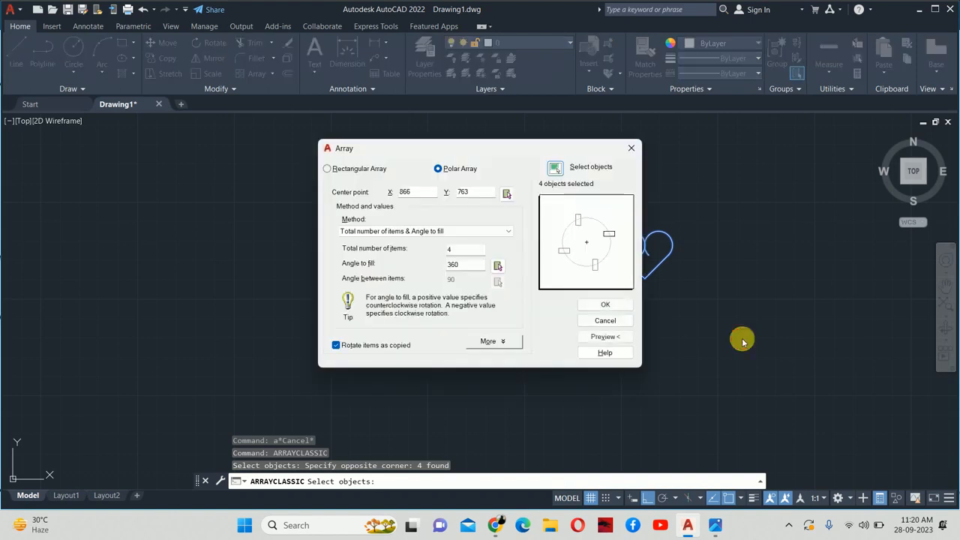
pyautogui.click(506, 195)
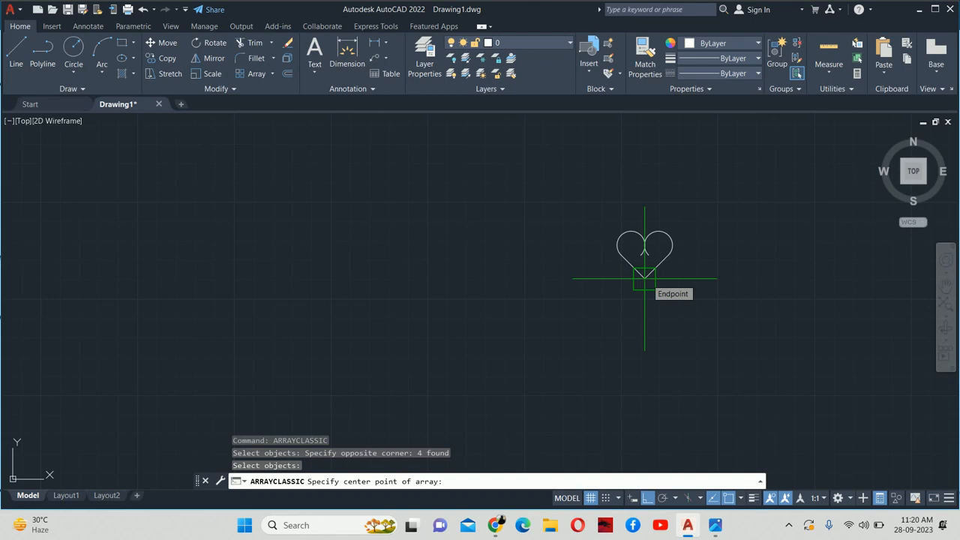
pyautogui.click(644, 278)
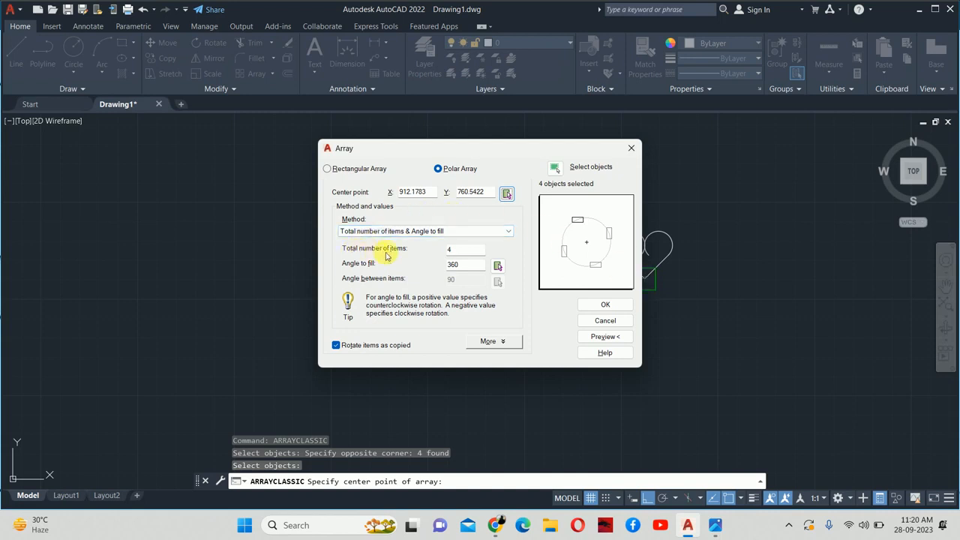
pyautogui.write('4')
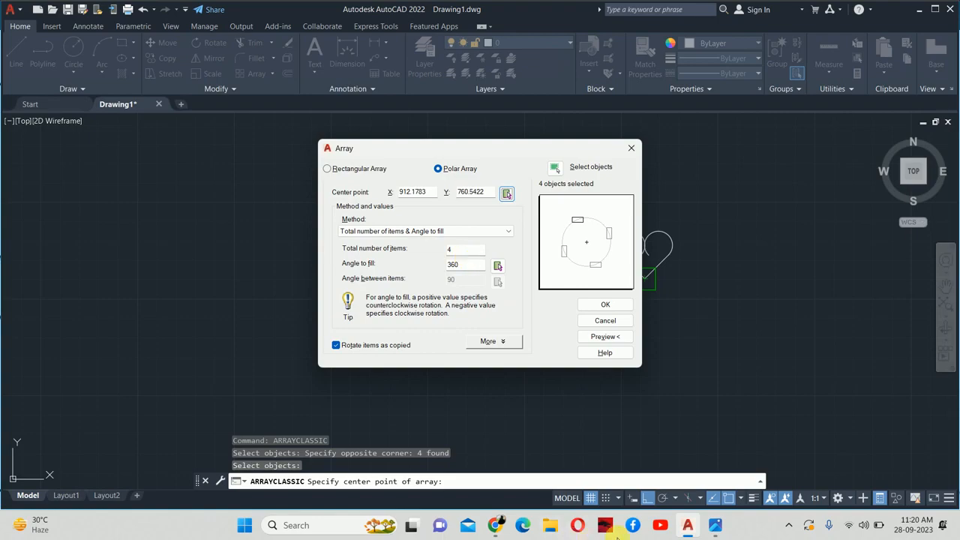
# Check the heart arrangement in the reference image, and preview the polar array with 3 items
pyautogui.click(715, 524)
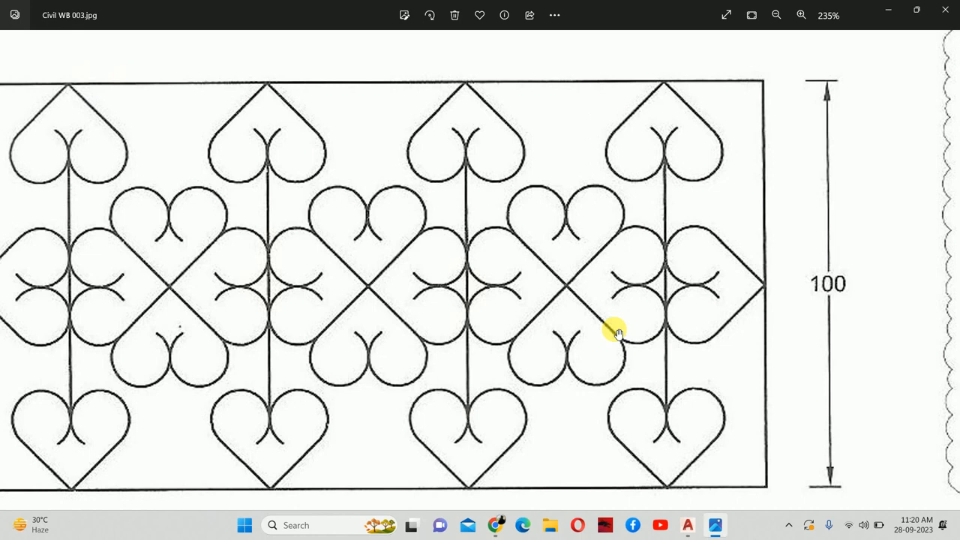
pyautogui.click(888, 9)
pyautogui.doubleClick(459, 250)
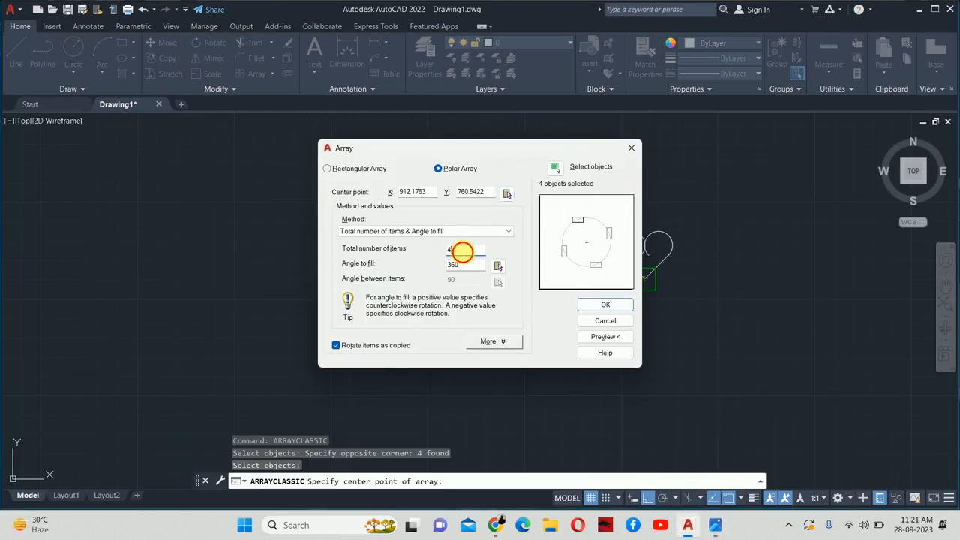
pyautogui.write('3')
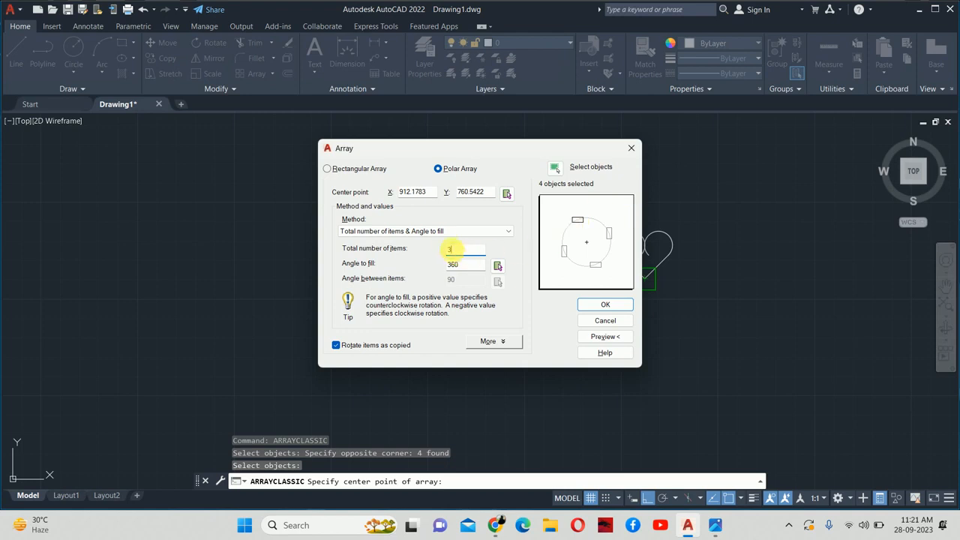
pyautogui.click(365, 230)
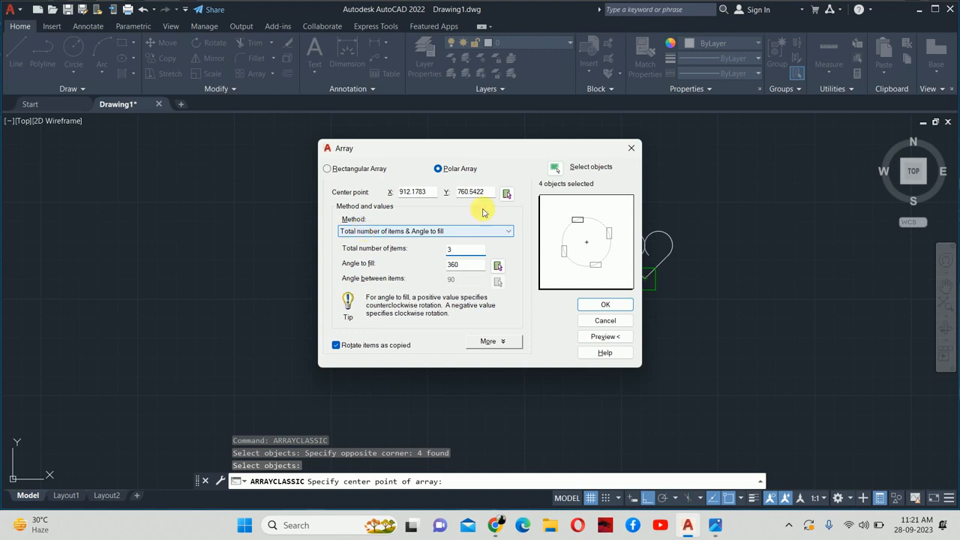
pyautogui.click(587, 235)
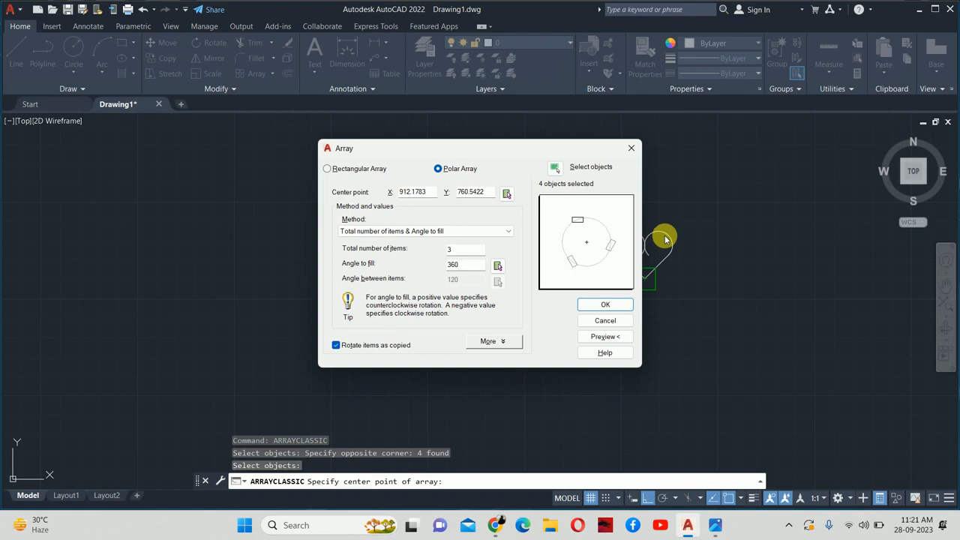
pyautogui.click(605, 336)
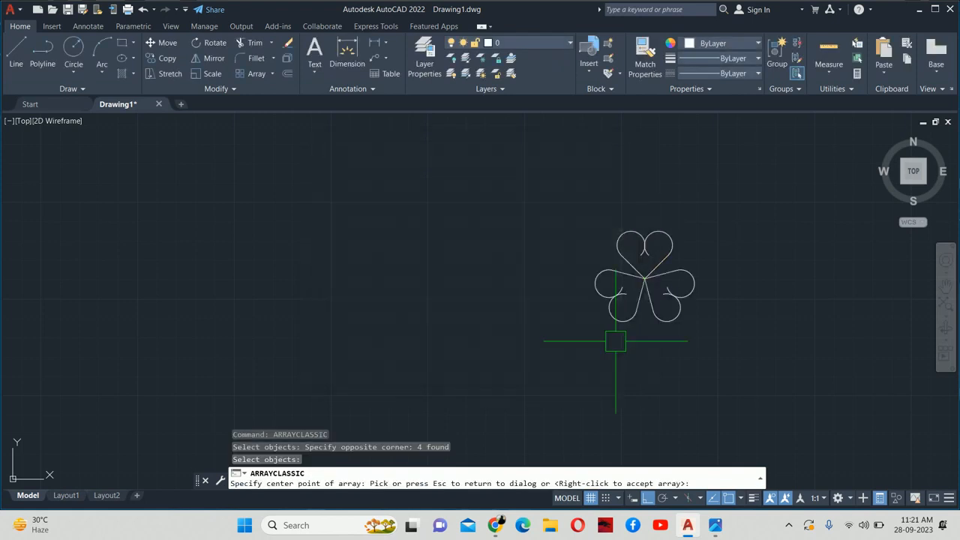
pyautogui.click(680, 324)
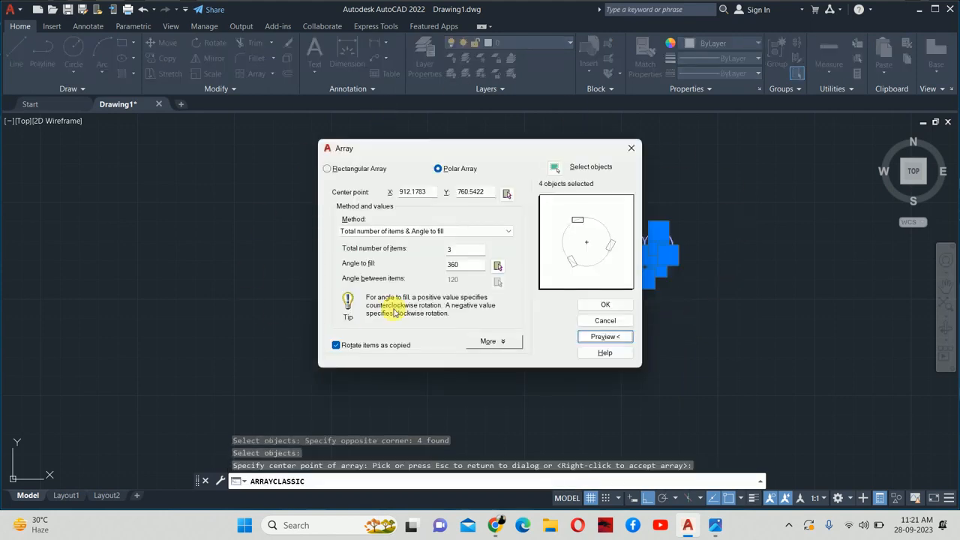
# Create the polar array with 4 items over 360 degrees, previewing it first, and compare it with the reference pattern
pyautogui.doubleClick(452, 250)
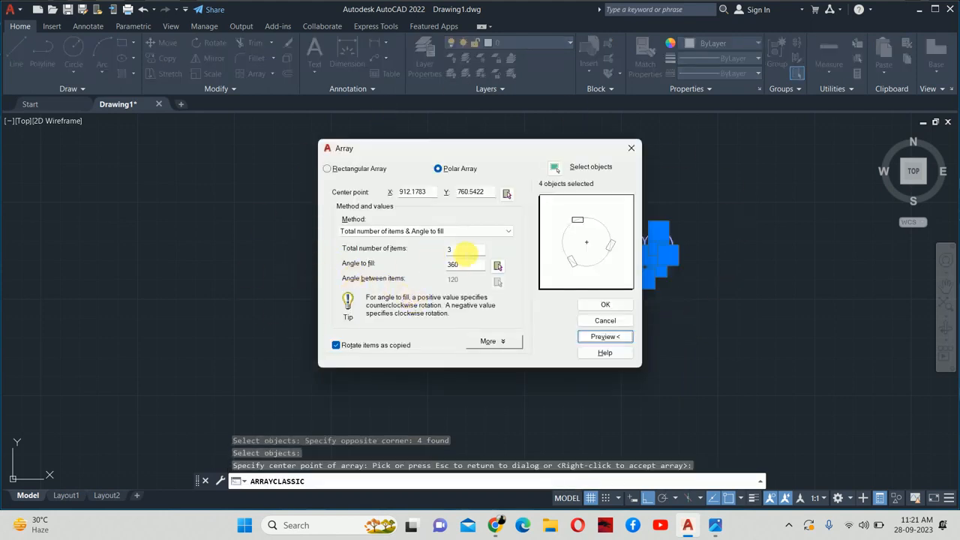
pyautogui.write('4')
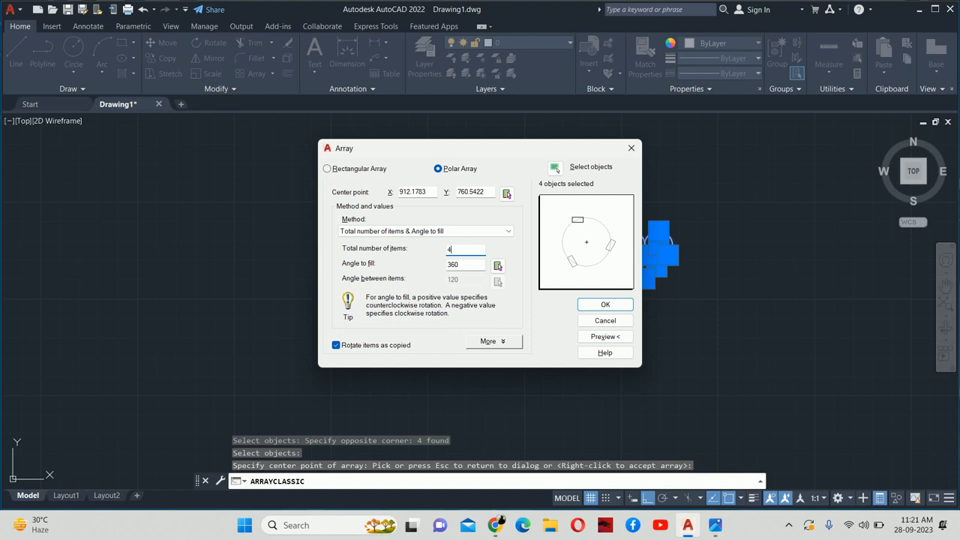
pyautogui.click(589, 336)
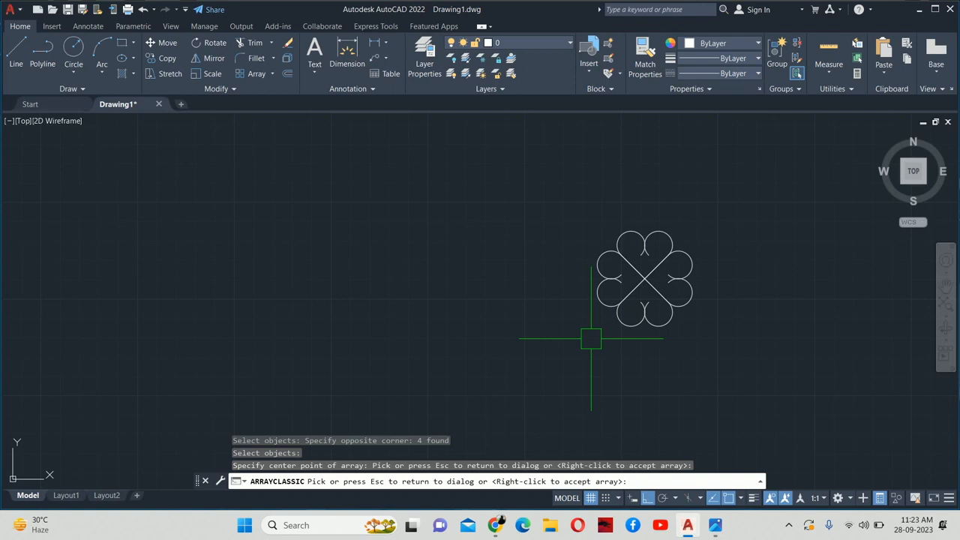
pyautogui.press('Escape')
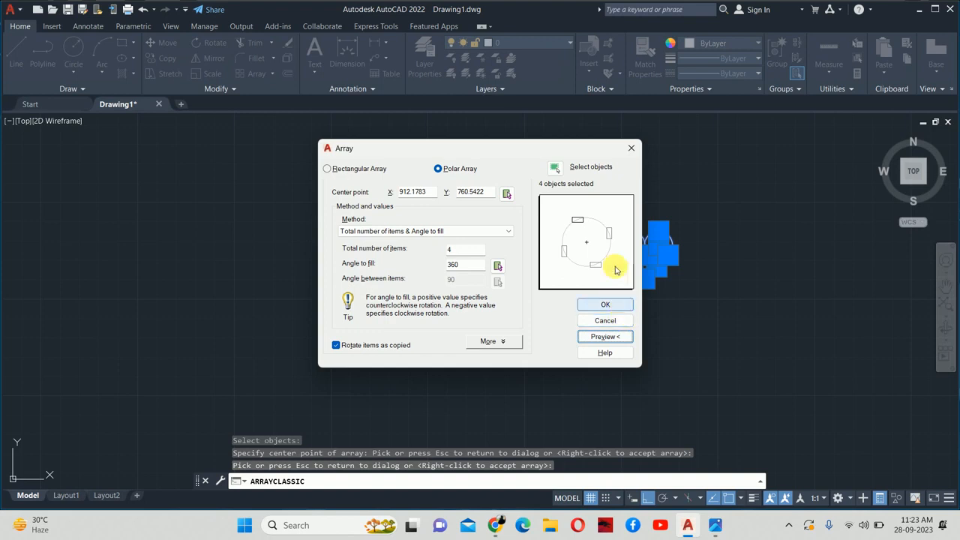
pyautogui.click(609, 304)
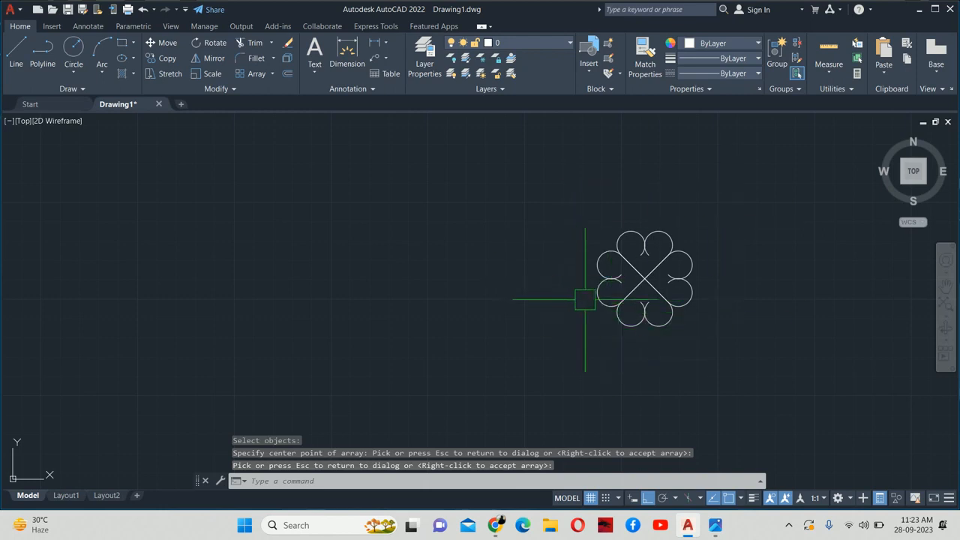
pyautogui.hotkey('alt', 'Tab')
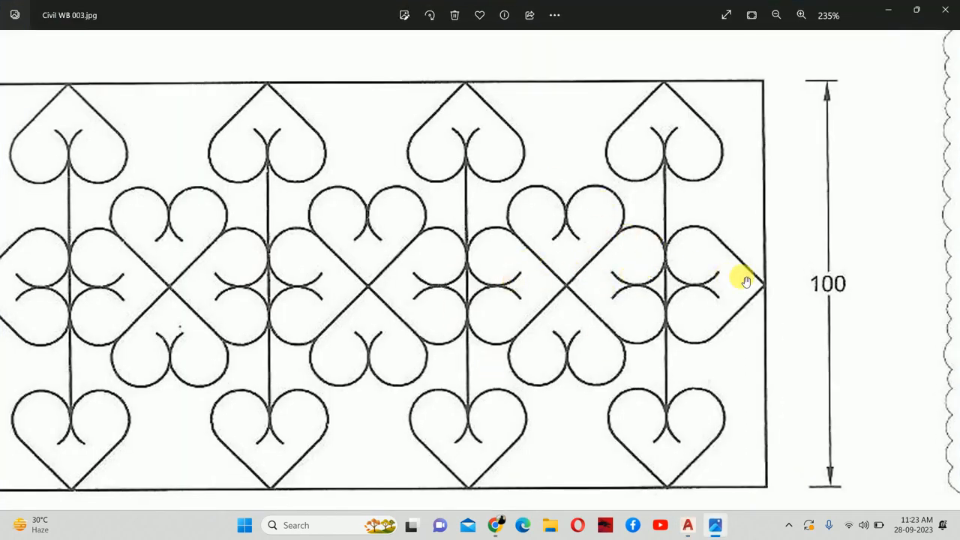
pyautogui.hotkey('alt', 'Tab')
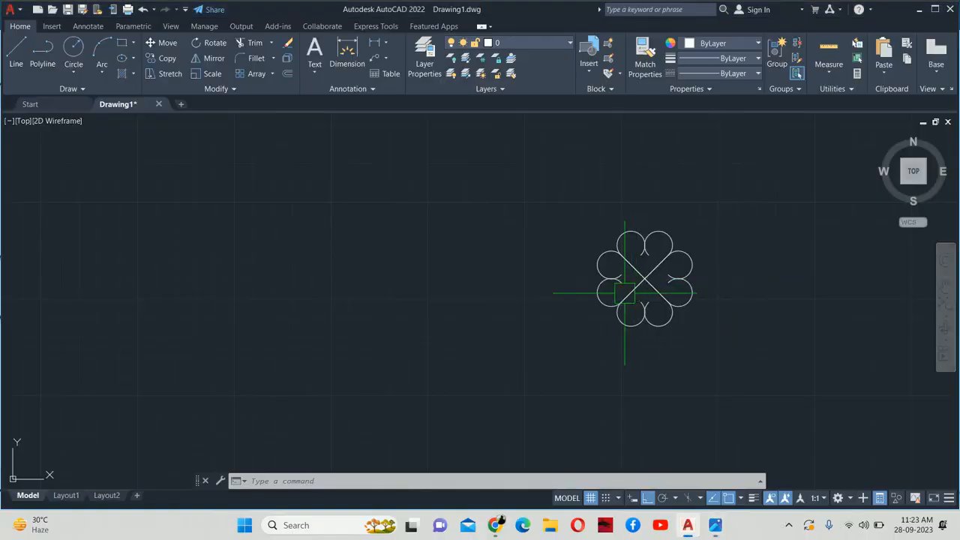
pyautogui.write('mi')
pyautogui.press('Return')
pyautogui.scroll(2, 696, 290)
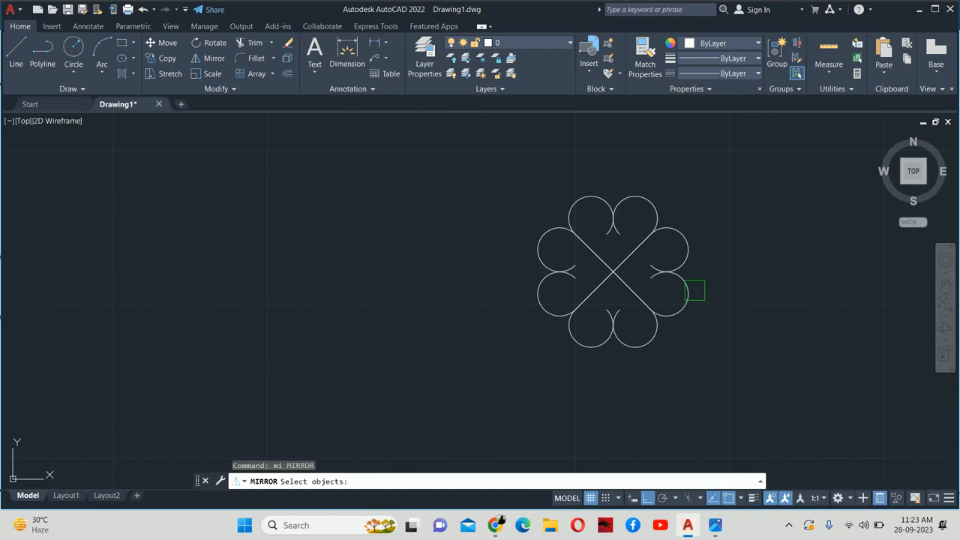
pyautogui.press('Escape')
pyautogui.press('Escape')
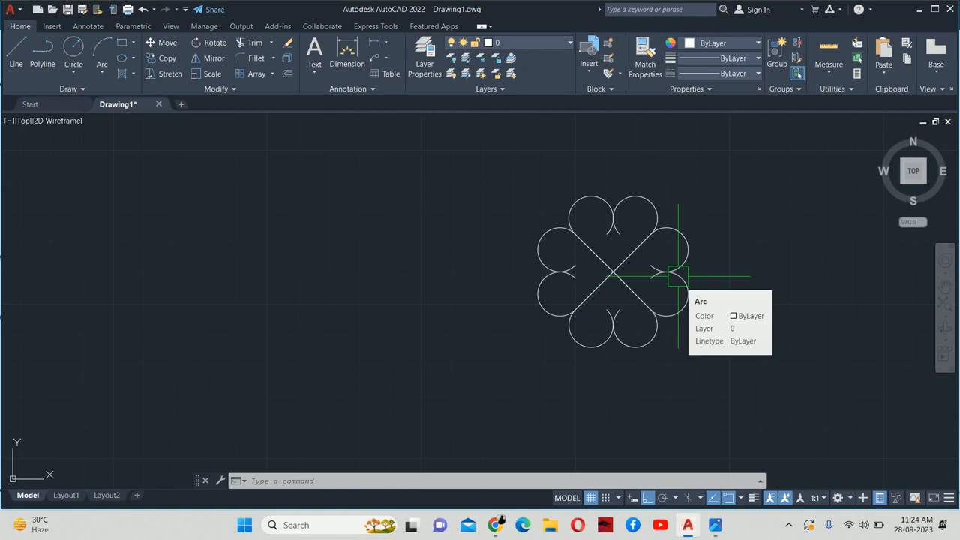
# Mirror the cluster's right-hand heart about a vertical line through the rightmost point of its upper arc, keeping the source objects
pyautogui.write('mi')
pyautogui.press('Return')
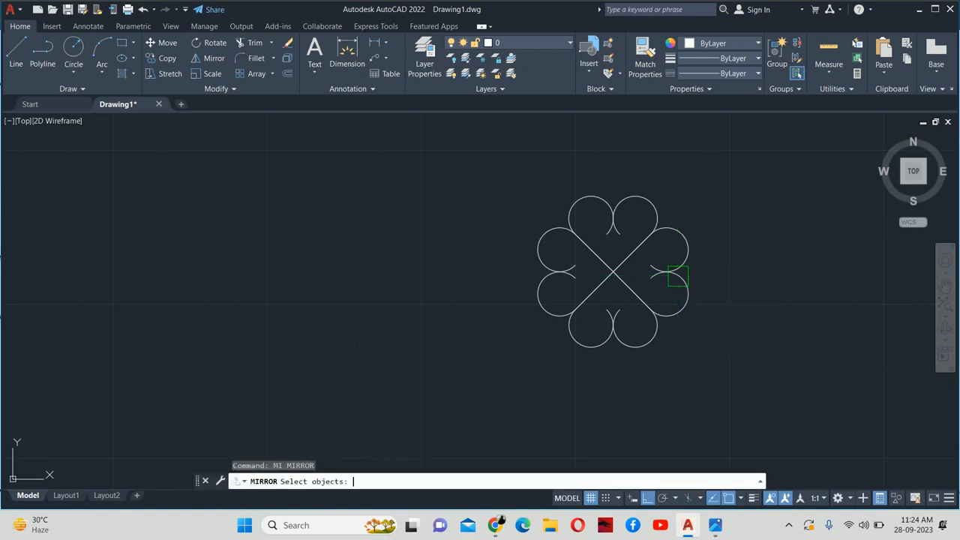
pyautogui.click(678, 289)
pyautogui.click(669, 251)
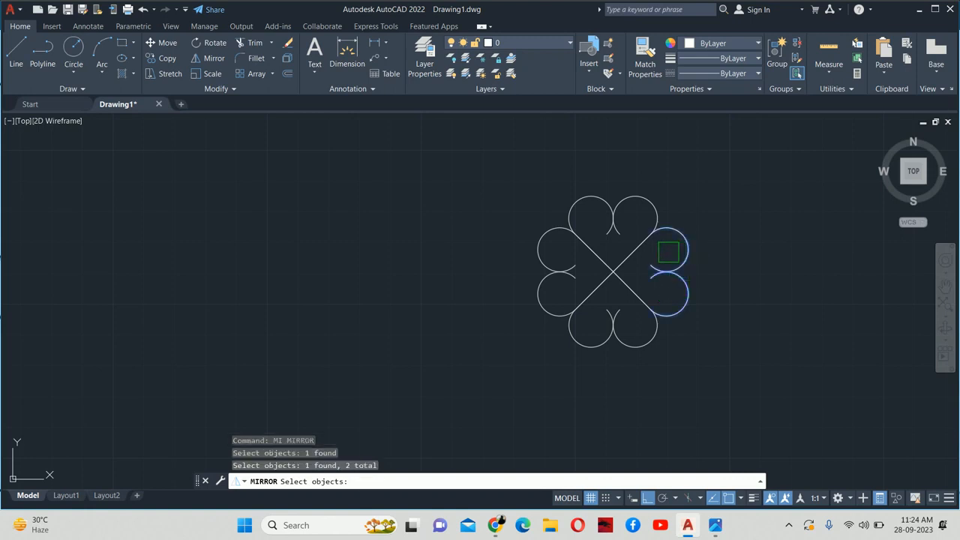
pyautogui.click(637, 253)
pyautogui.click(630, 296)
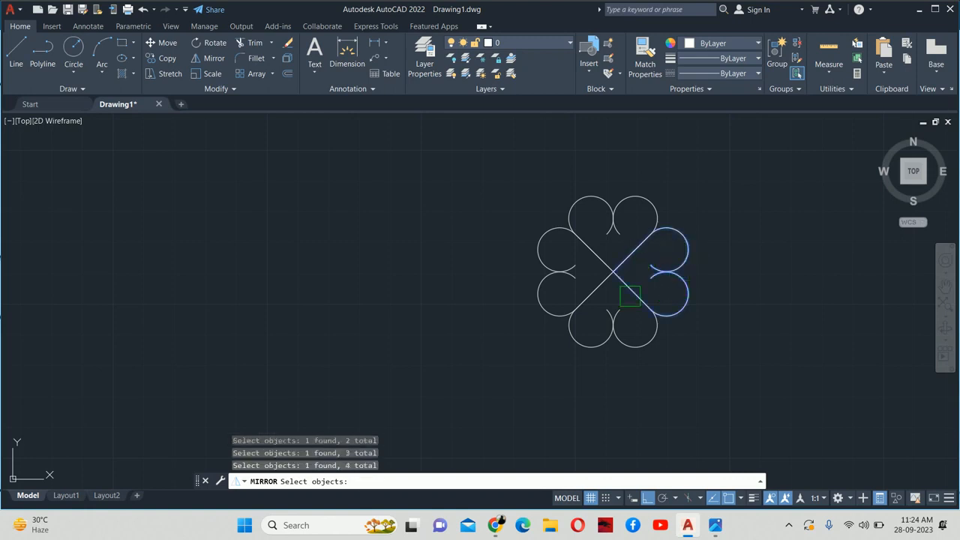
pyautogui.press('Return')
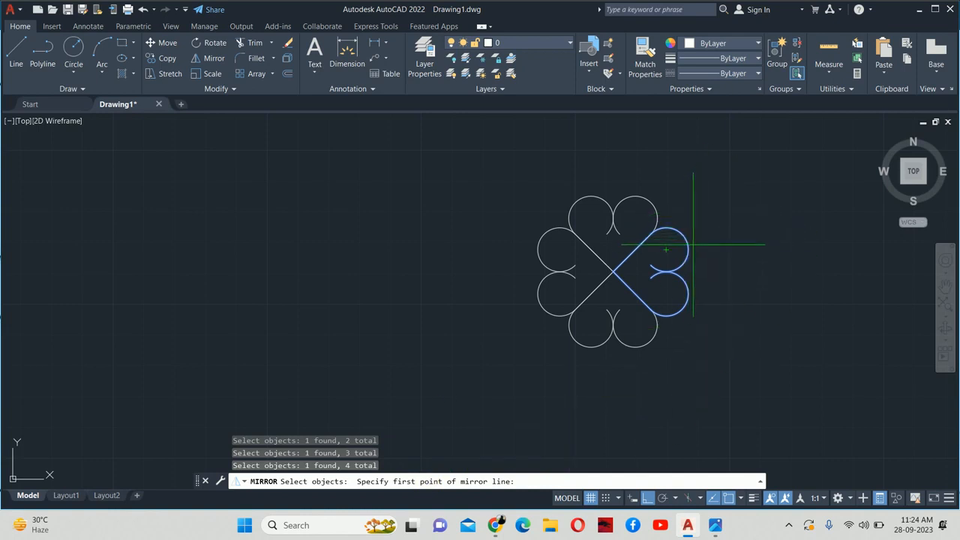
pyautogui.click(688, 249)
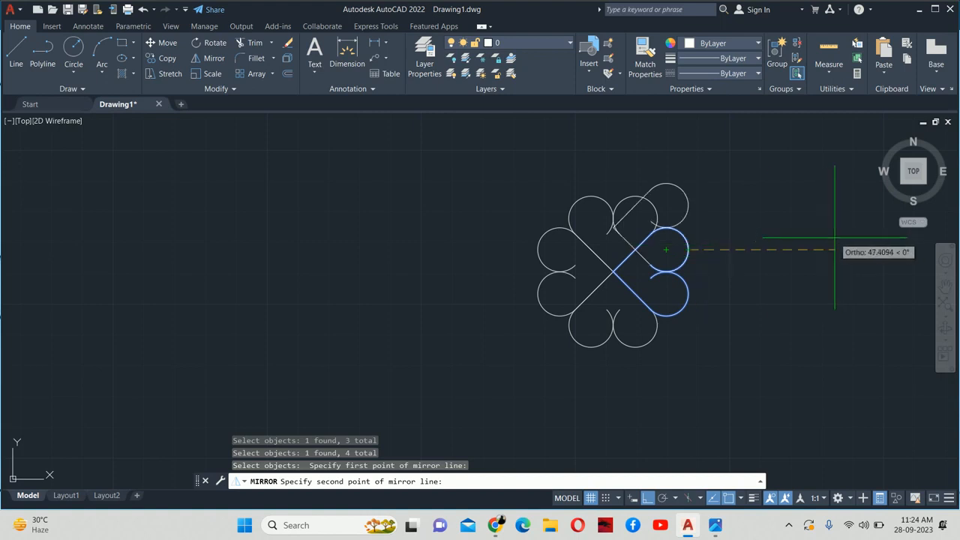
pyautogui.click(679, 155)
pyautogui.press('Return')
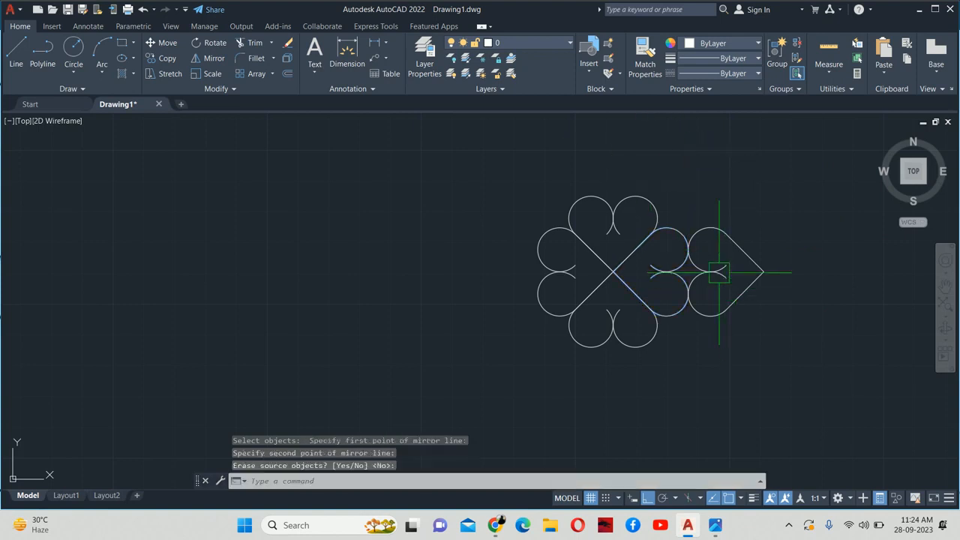
pyautogui.moveTo(667, 279); pyautogui.dragTo(667, 289, button='middle')
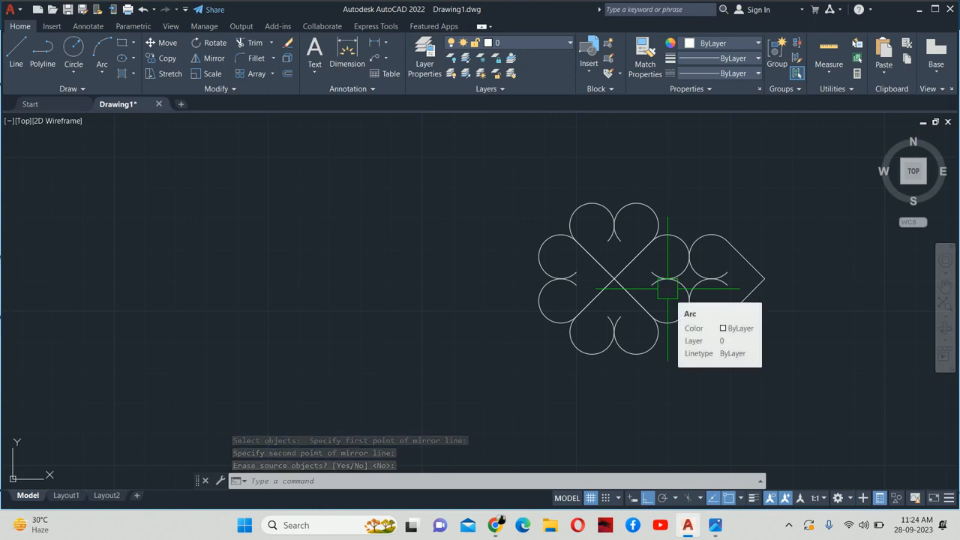
# Check the reference pattern, and draw a horizontal line from the heart cluster's center to the tip of the outer right-hand heart
pyautogui.hotkey('alt', 'Tab')
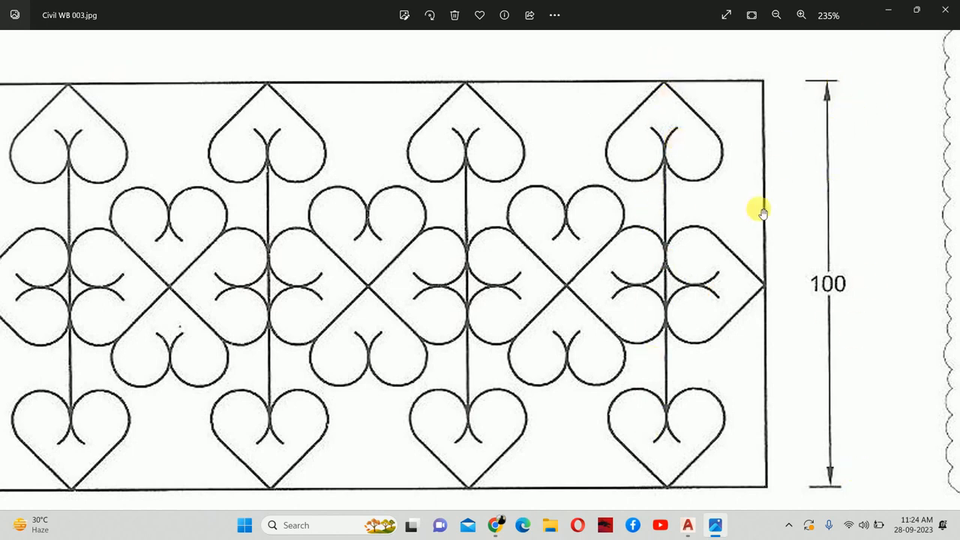
pyautogui.hotkey('alt', 'Tab')
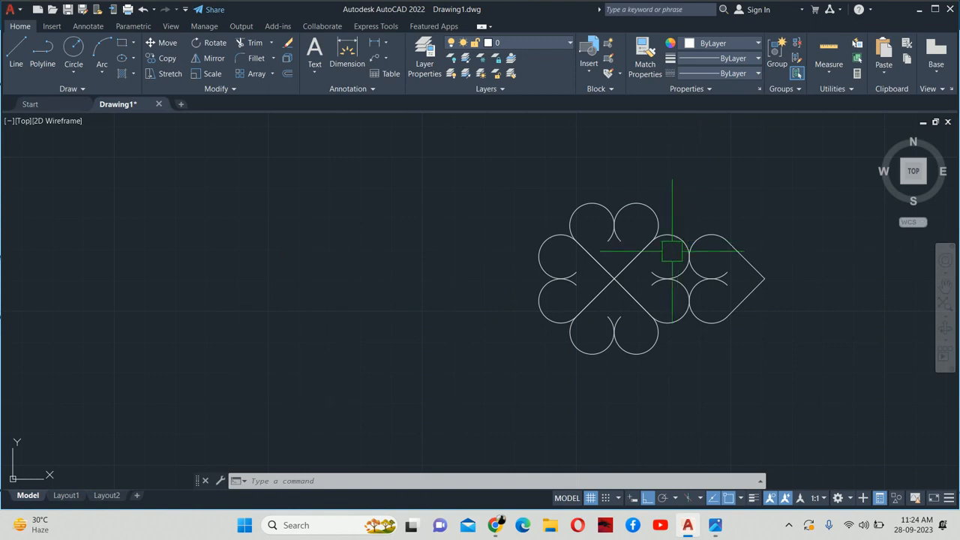
pyautogui.write('l')
pyautogui.press('Return')
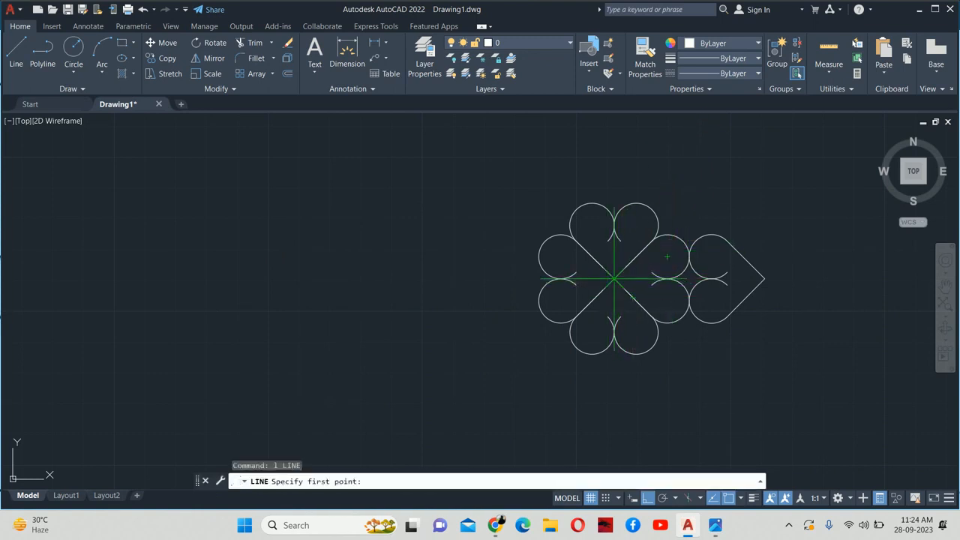
pyautogui.click(614, 279)
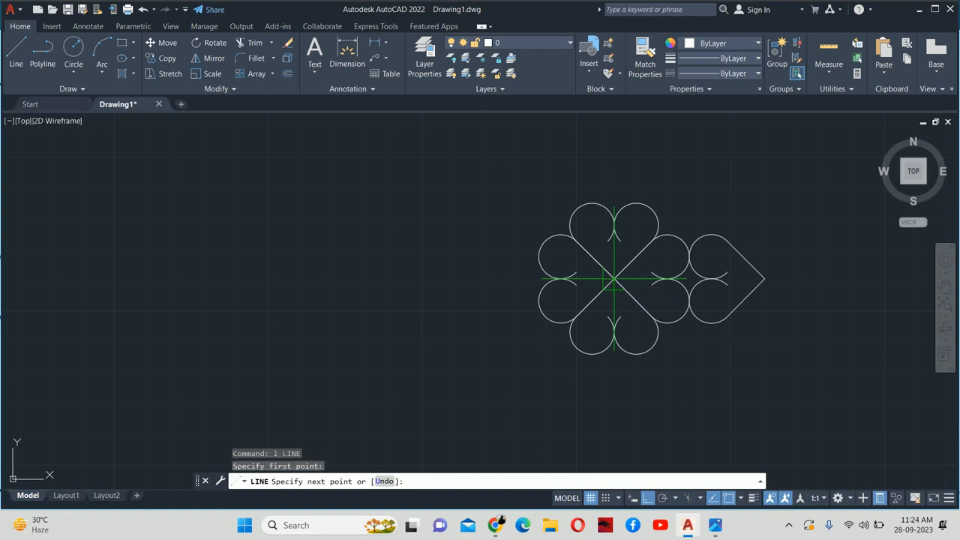
pyautogui.click(763, 278)
pyautogui.press('Escape')
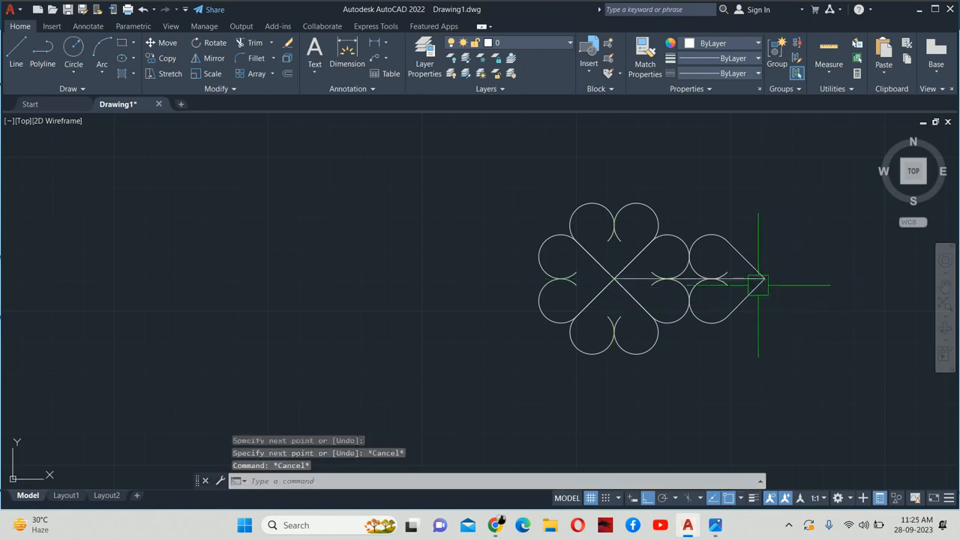
# Draw a 50-unit line straight up from the horizontal line at the two hearts' junction, followed by a long horizontal segment running left
pyautogui.press('Return')
pyautogui.scroll(6, 682, 277)
pyautogui.click(706, 281)
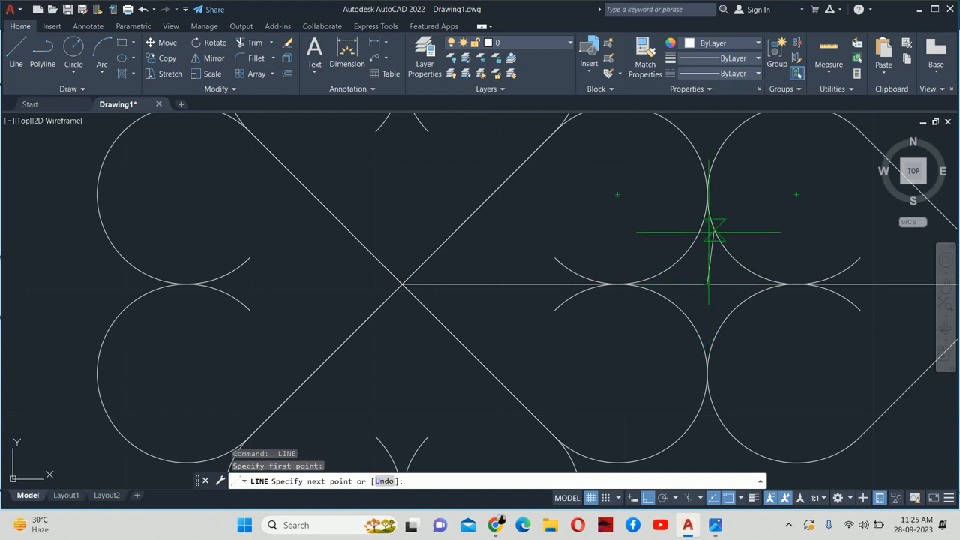
pyautogui.scroll(-8, 707, 225)
pyautogui.write('50')
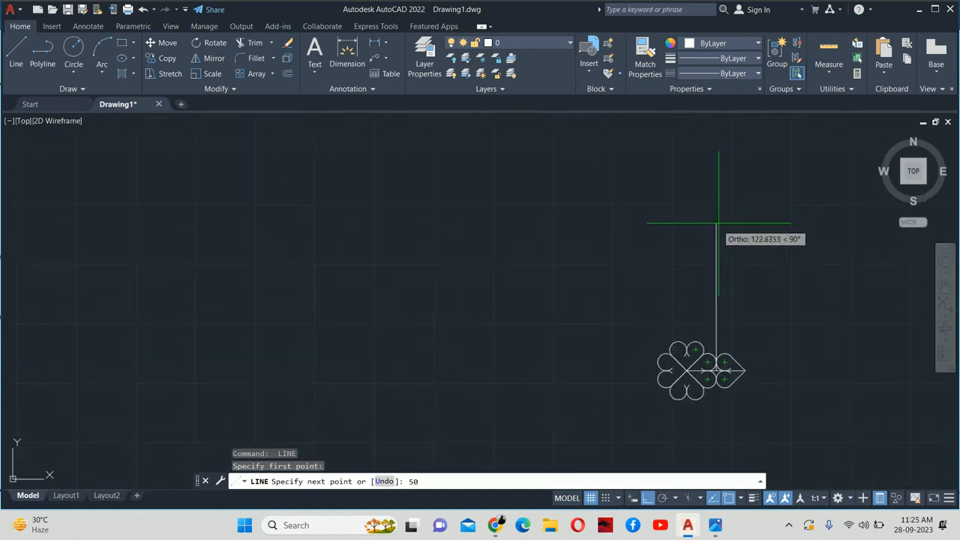
pyautogui.press('Return')
pyautogui.scroll(-3, 716, 224)
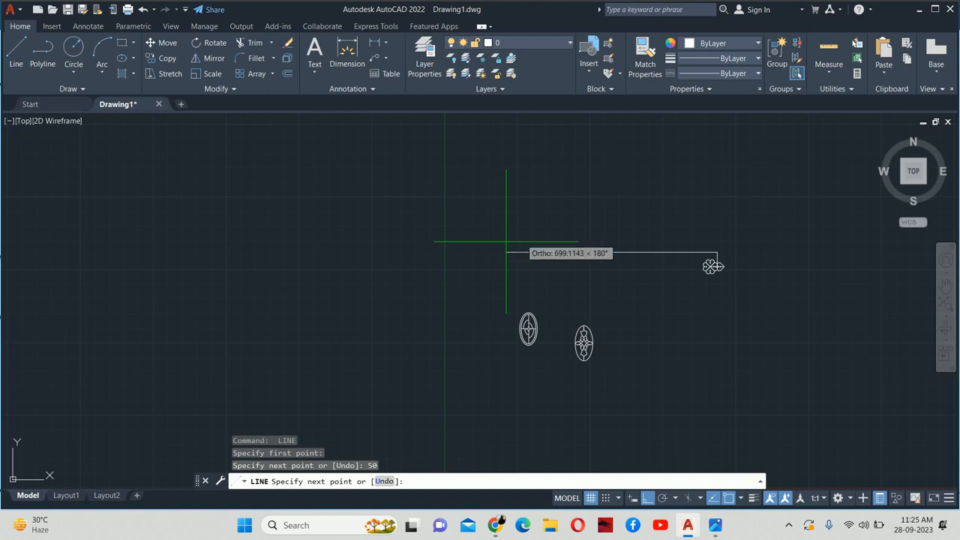
pyautogui.click(518, 248)
pyautogui.press('Escape')
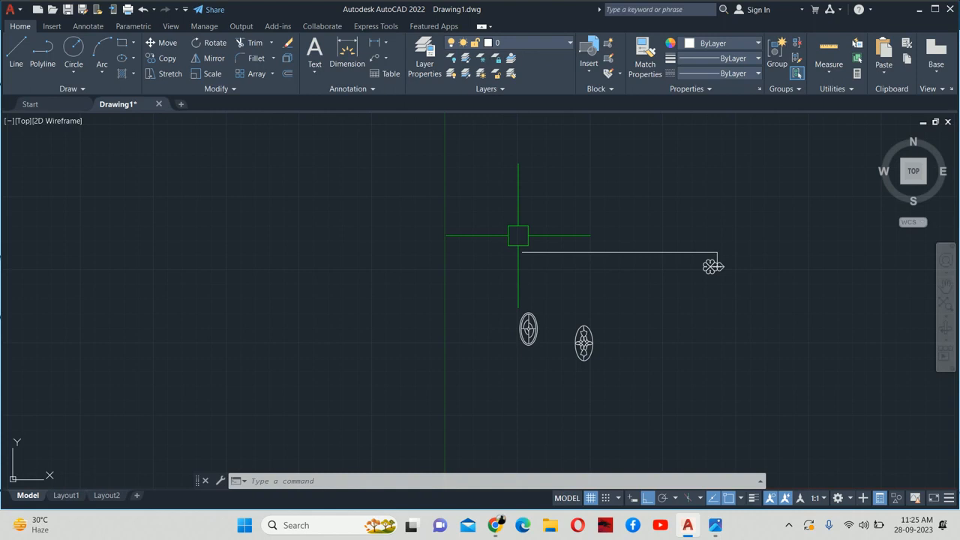
# Compare the drawing with the reference image to see how the upper heart sits on the vertical bar and border
pyautogui.scroll(5, 750, 275)
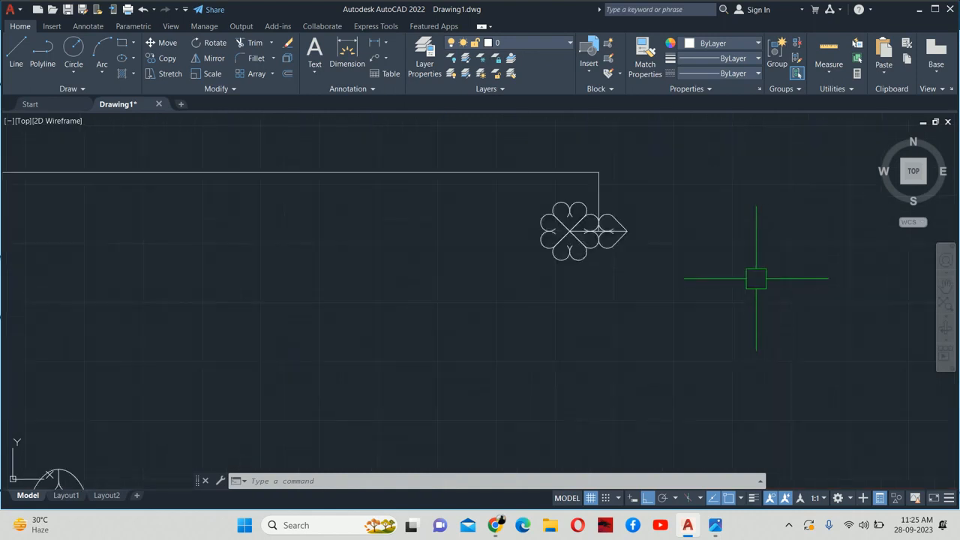
pyautogui.hotkey('alt', 'Tab')
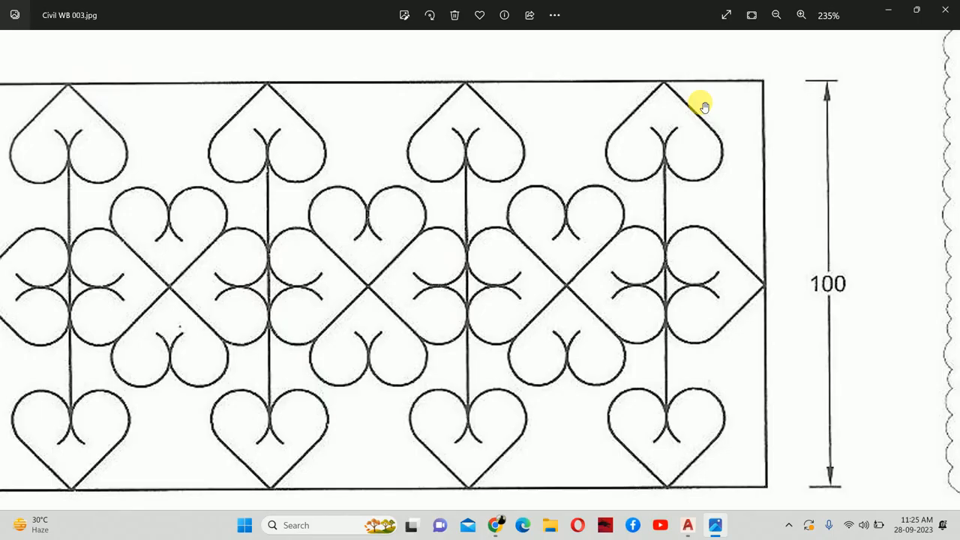
pyautogui.hotkey('alt', 'Tab')
pyautogui.scroll(5, 585, 214)
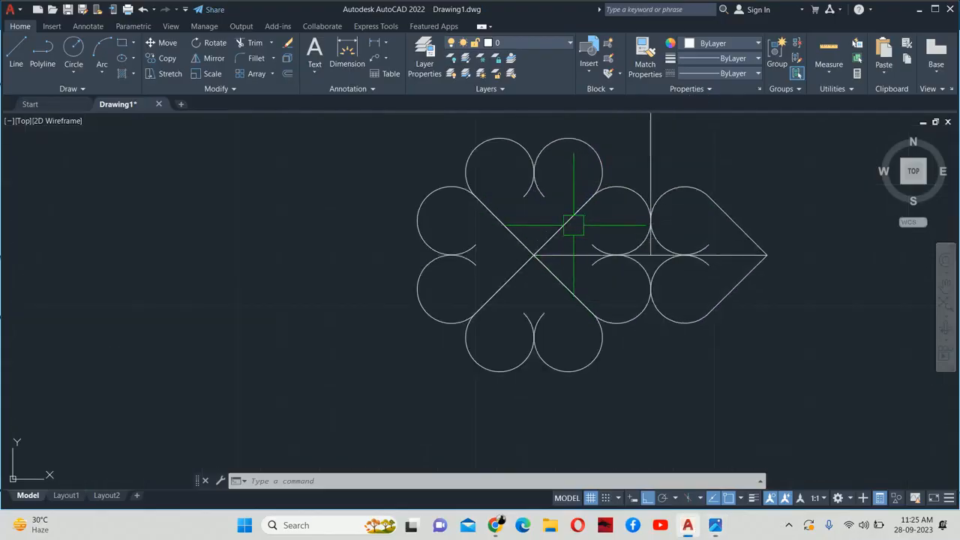
pyautogui.scroll(-4, 574, 225)
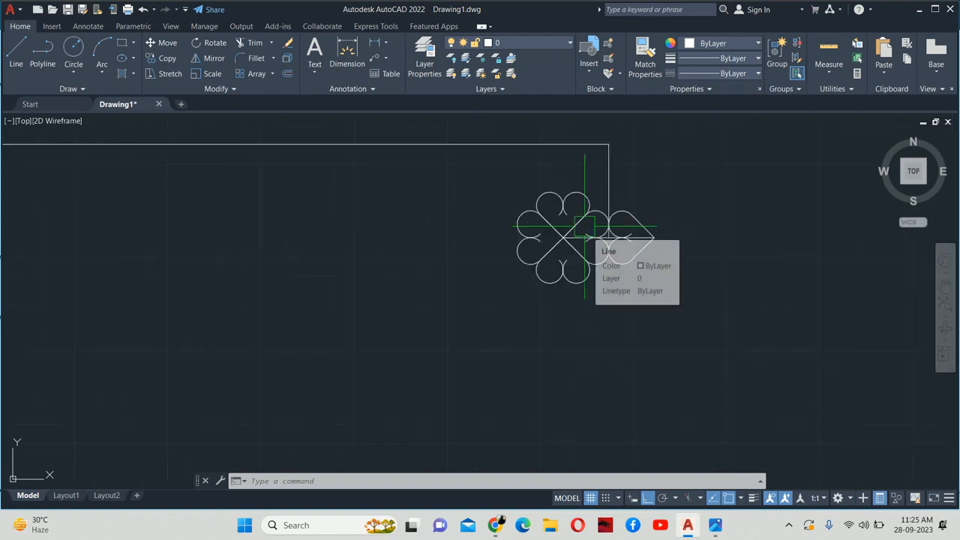
pyautogui.click(715, 525)
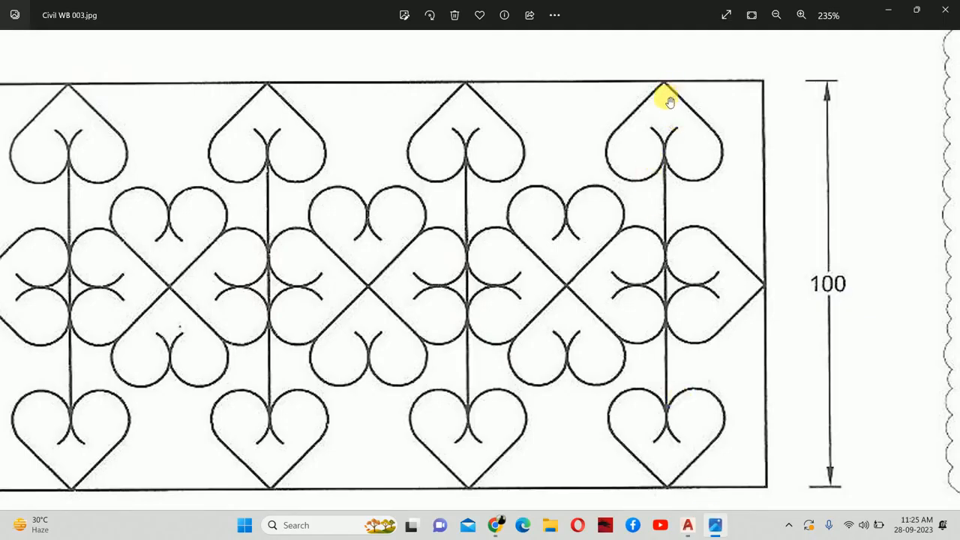
pyautogui.click(888, 9)
pyautogui.scroll(3, 553, 235)
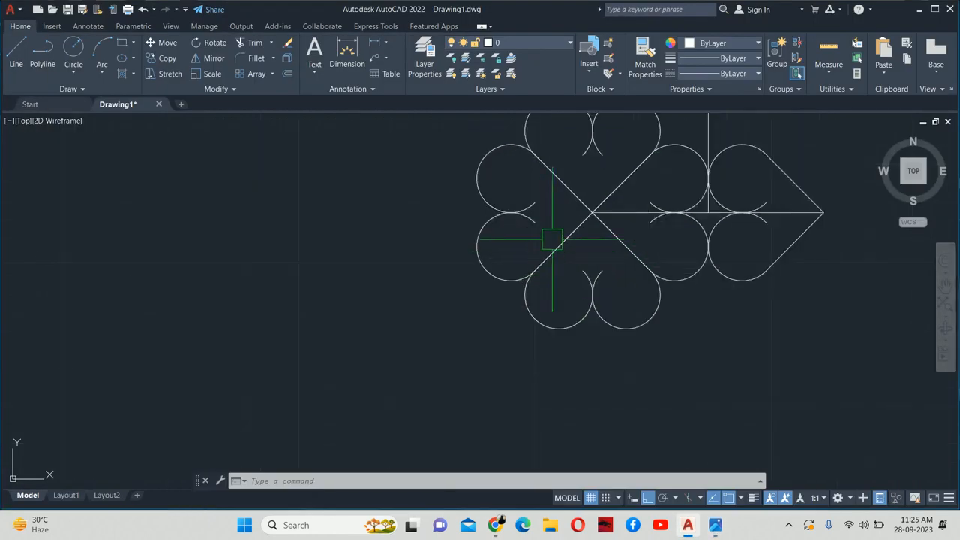
pyautogui.moveTo(591, 225); pyautogui.dragTo(596, 275, button='middle')
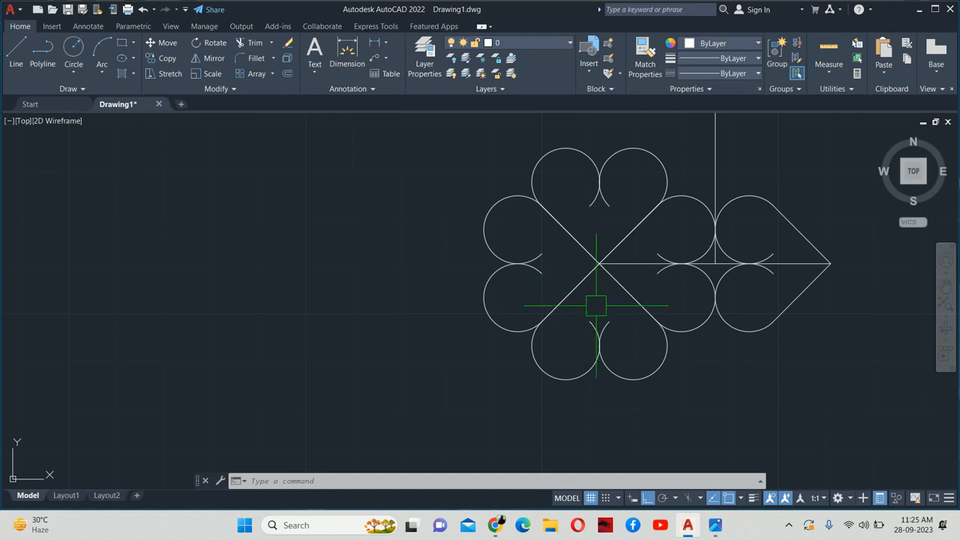
# Copy the cluster's lower heart from its tip to the upper end of the 50-unit vertical line
pyautogui.write('co')
pyautogui.press('Return')
pyautogui.click(611, 365)
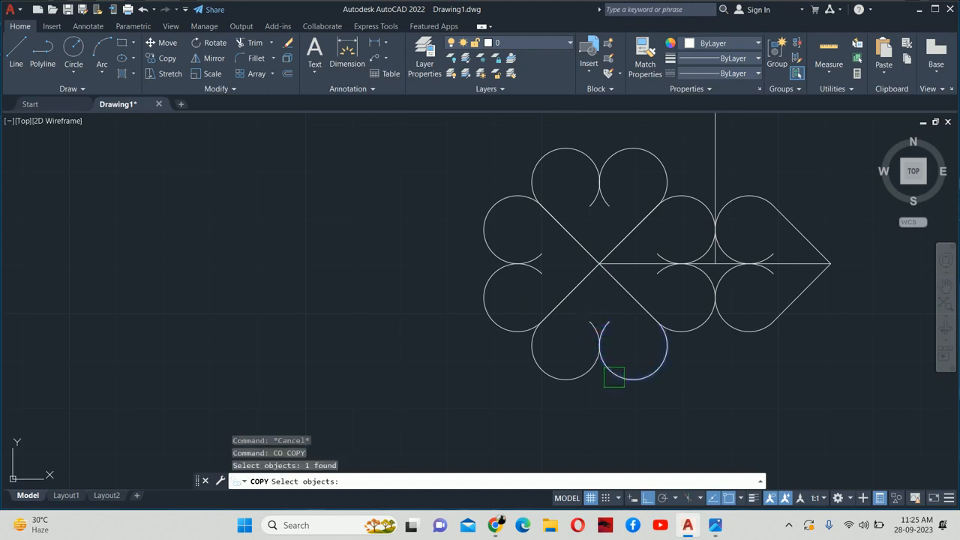
pyautogui.click(575, 366)
pyautogui.click(564, 298)
pyautogui.click(610, 289)
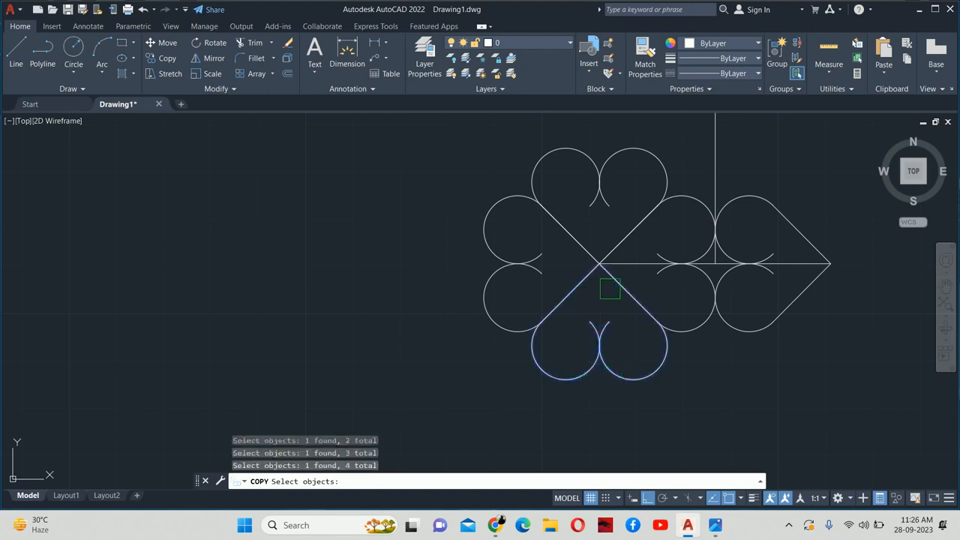
pyautogui.press('Return')
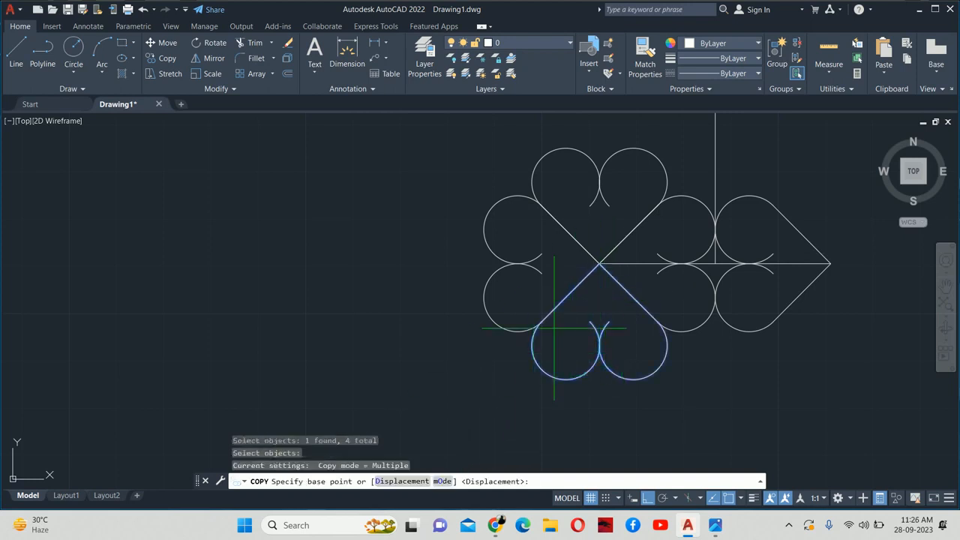
pyautogui.click(599, 264)
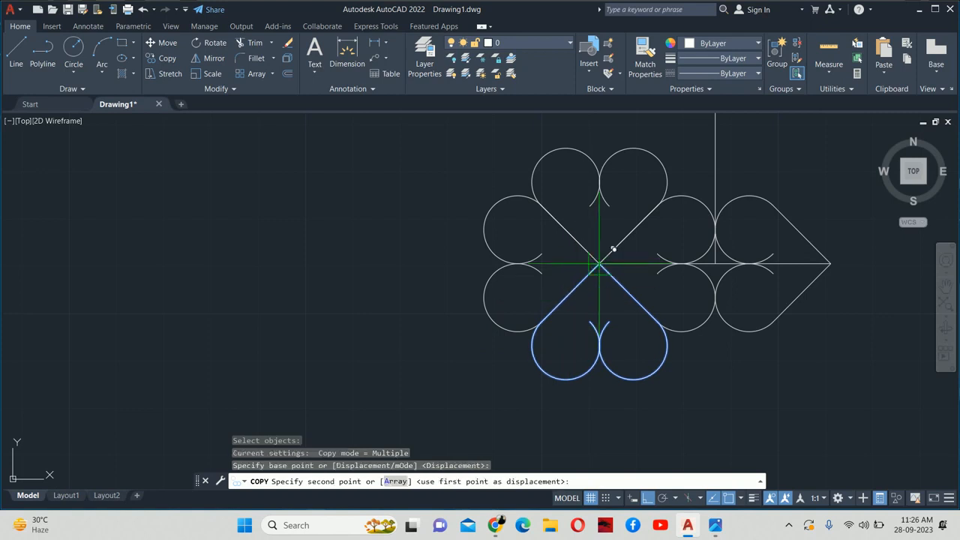
pyautogui.scroll(-4, 609, 255)
pyautogui.click(624, 254)
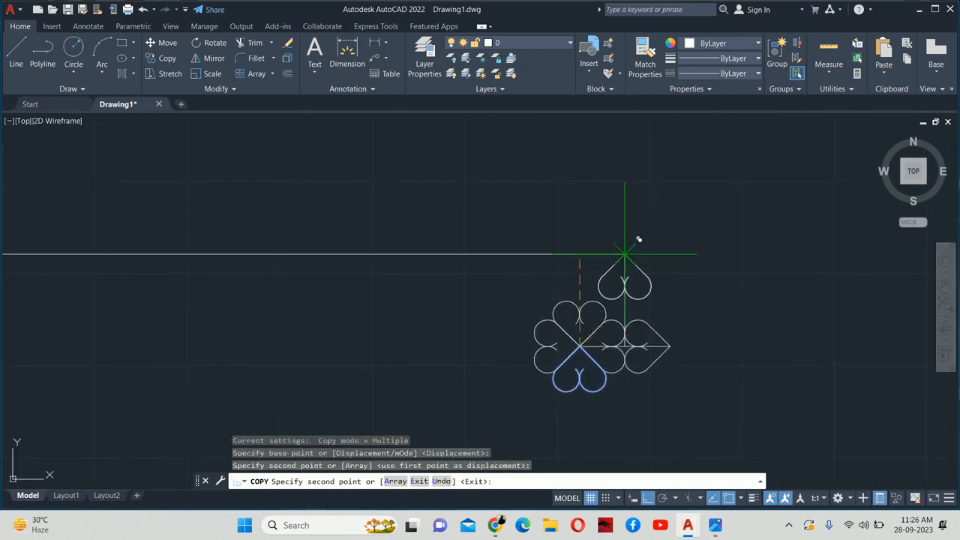
pyautogui.press('Escape')
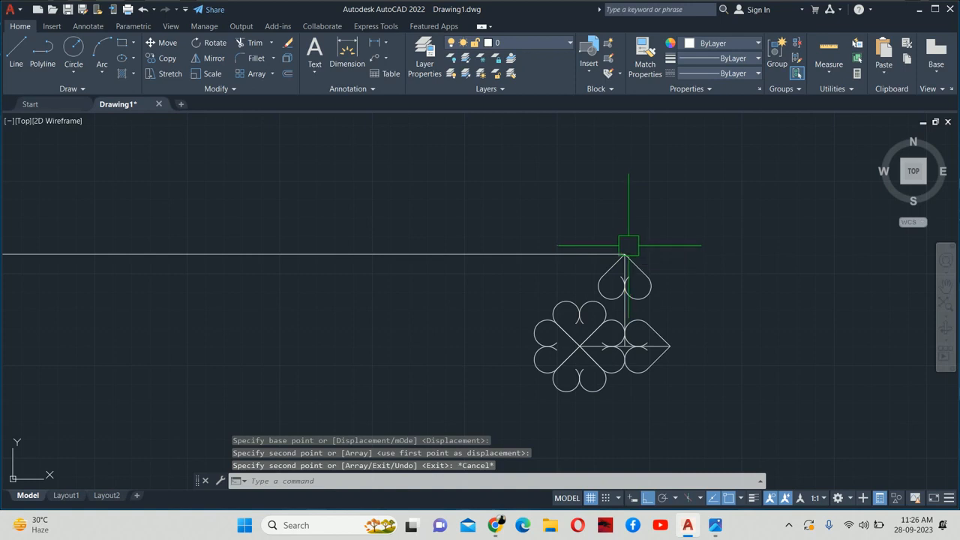
pyautogui.scroll(3, 627, 251)
pyautogui.scroll(-3, 625, 189)
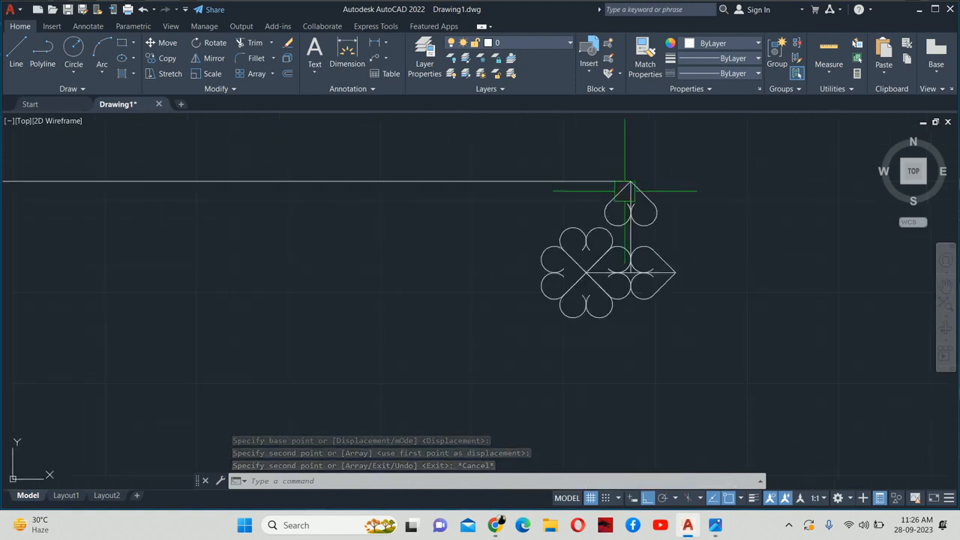
# Mirror the copied heart, the vertical line and the long border line about the horizontal centerline, keeping the source objects
pyautogui.hotkey('alt', 'Tab')
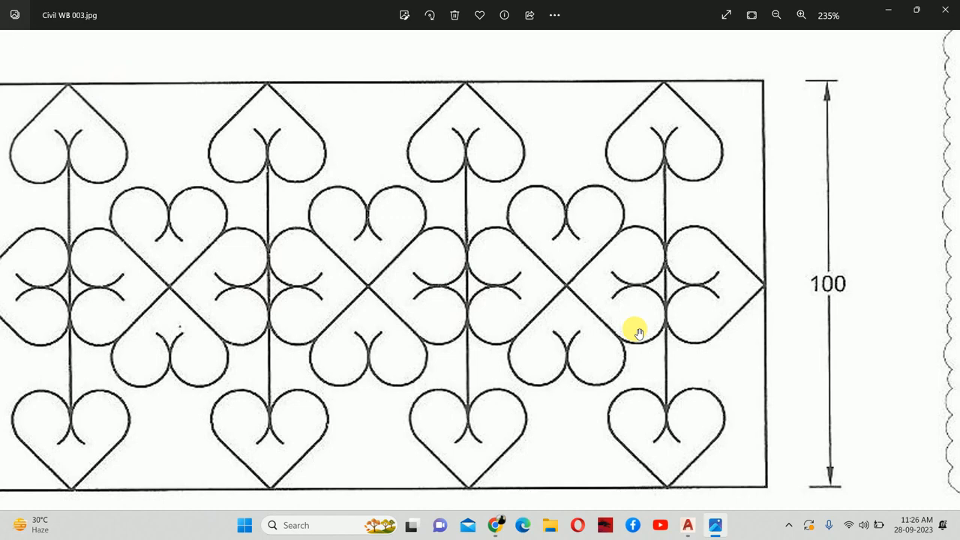
pyautogui.hotkey('alt', 'Tab')
pyautogui.write('mi')
pyautogui.press('Return')
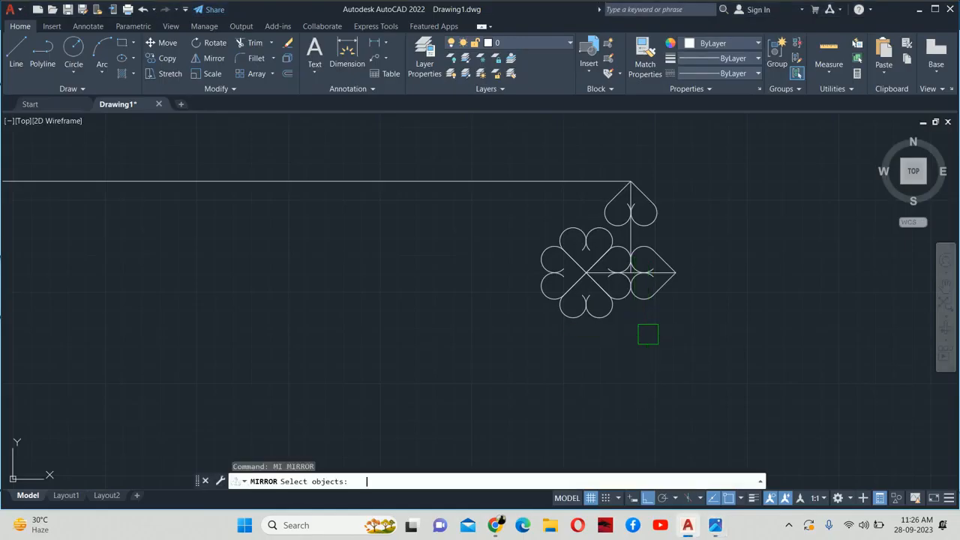
pyautogui.click(685, 170)
pyautogui.click(621, 232)
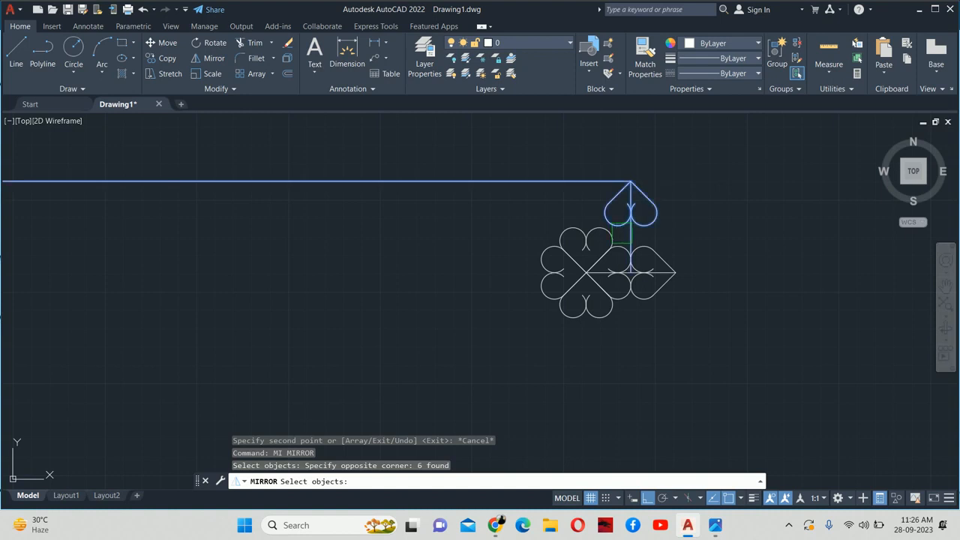
pyautogui.press('Return')
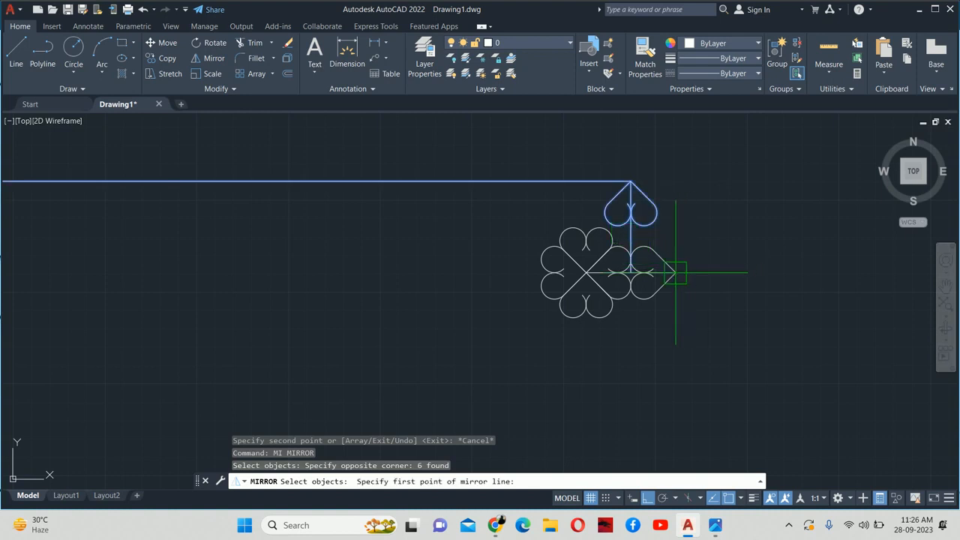
pyautogui.click(675, 272)
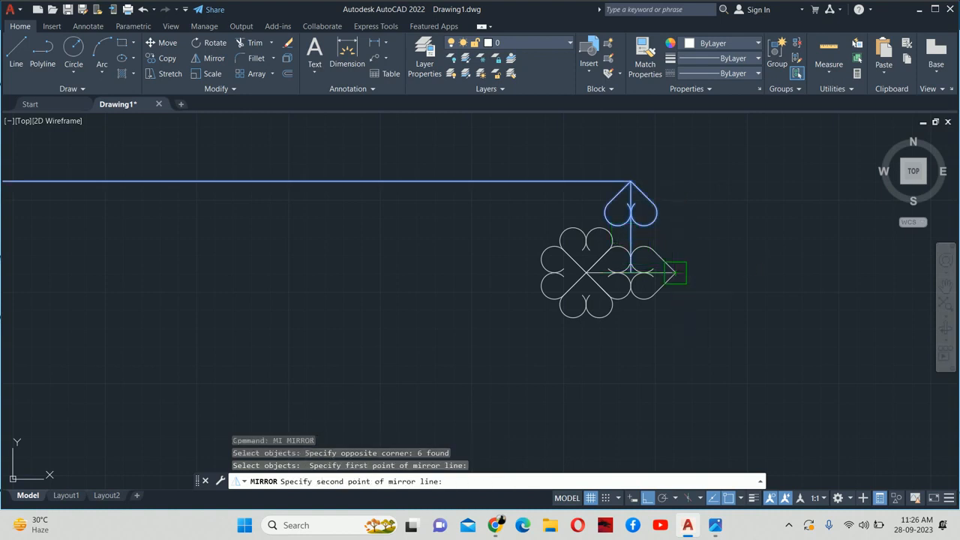
pyautogui.click(784, 276)
pyautogui.press('Return')
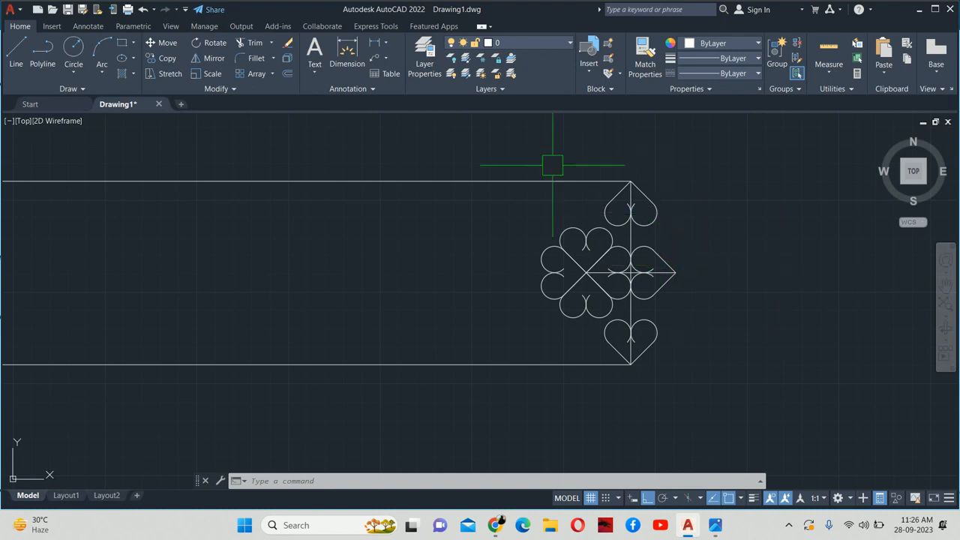
# Compare with the reference image, and trim the vertical bar's portions inside the upper and lower hearts
pyautogui.hotkey('alt', 'Tab')
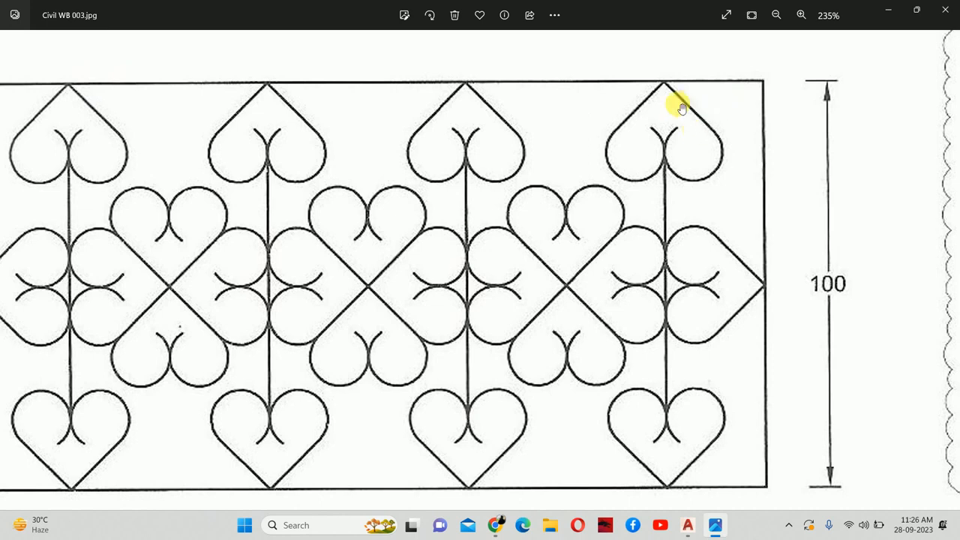
pyautogui.hotkey('alt', 'Tab')
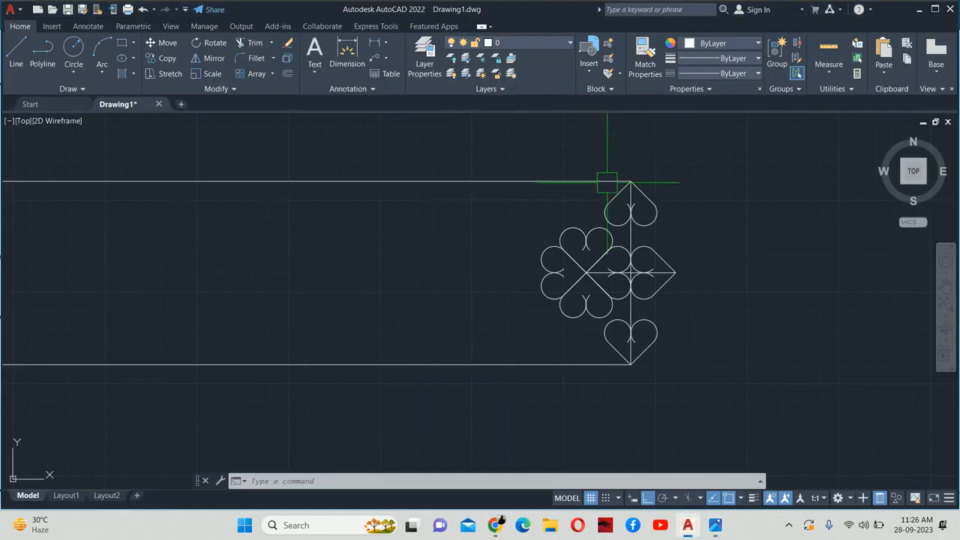
pyautogui.scroll(4, 621, 199)
pyautogui.write('tr')
pyautogui.press('space')
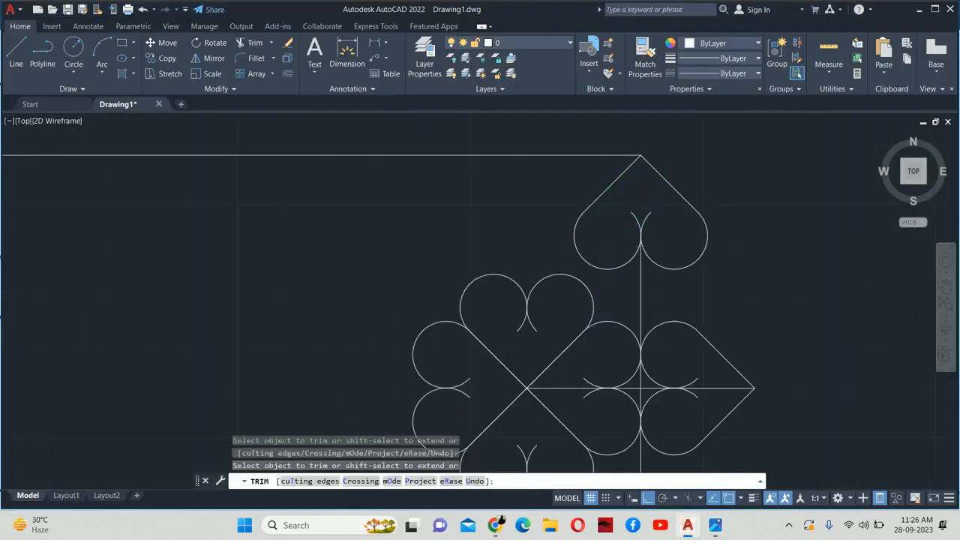
pyautogui.scroll(-2, 628, 234)
pyautogui.scroll(3, 637, 360)
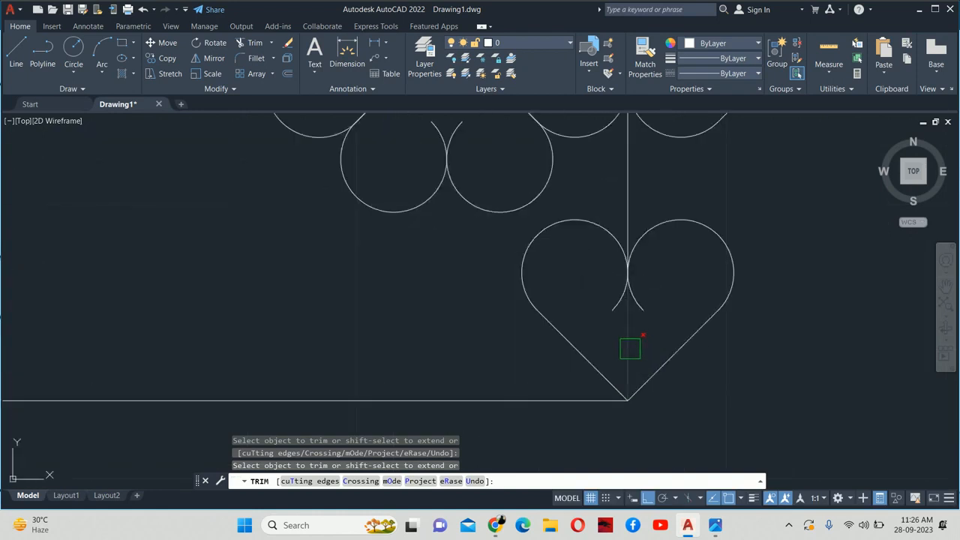
pyautogui.scroll(-4, 630, 349)
pyautogui.scroll(1, 633, 353)
pyautogui.press('Escape')
pyautogui.press('Escape')
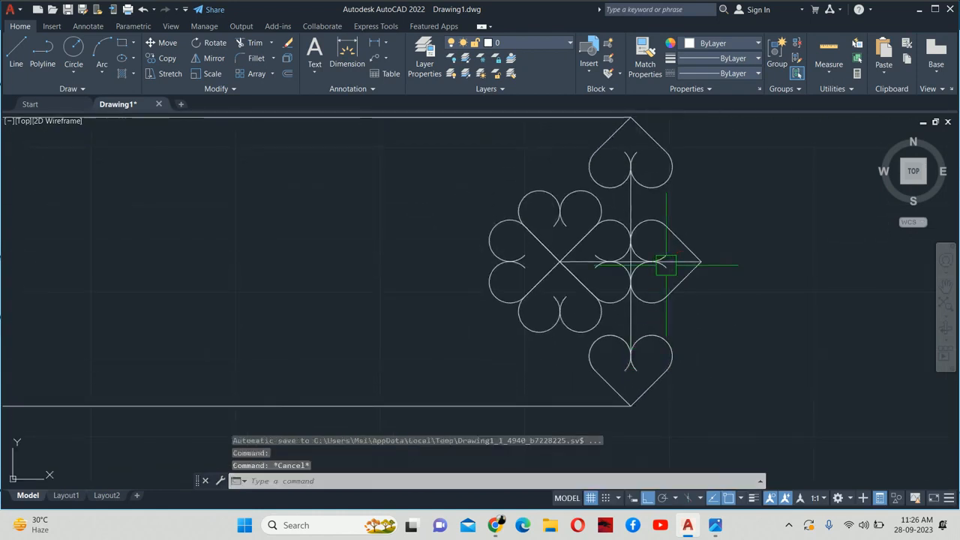
pyautogui.scroll(3, 674, 261)
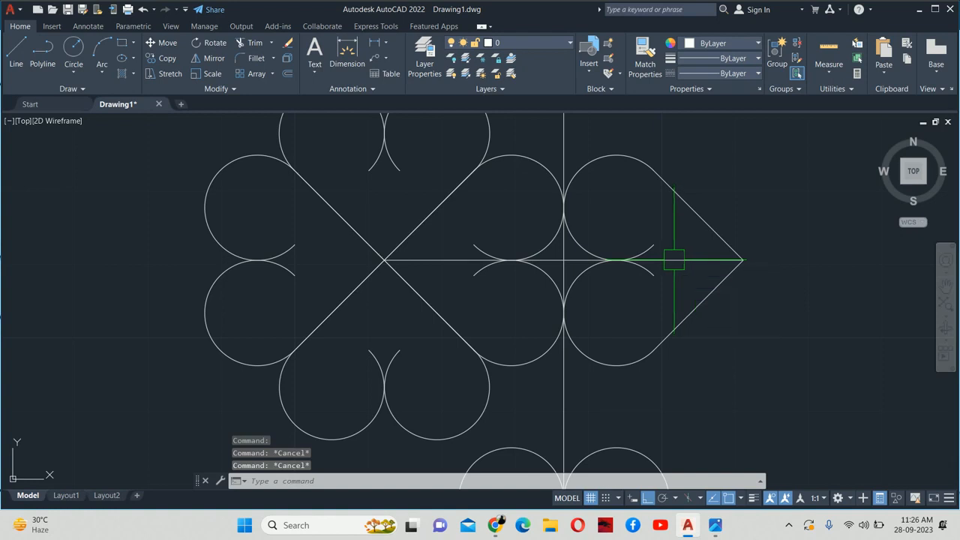
# Draw a line 50 units up from the tip of the heart facing the border's open end, continuing to the upper heart's tip
pyautogui.scroll(-4, 645, 240)
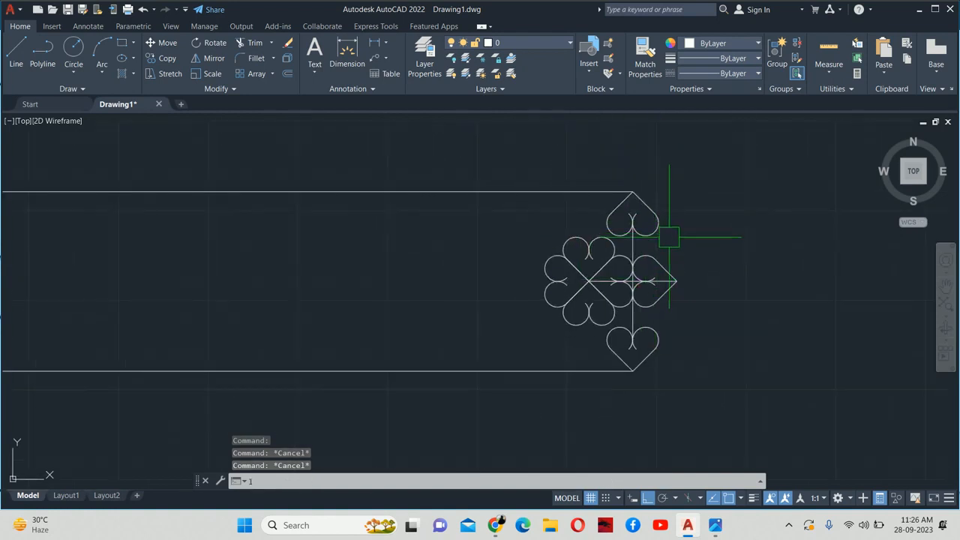
pyautogui.press('Return')
pyautogui.click(675, 282)
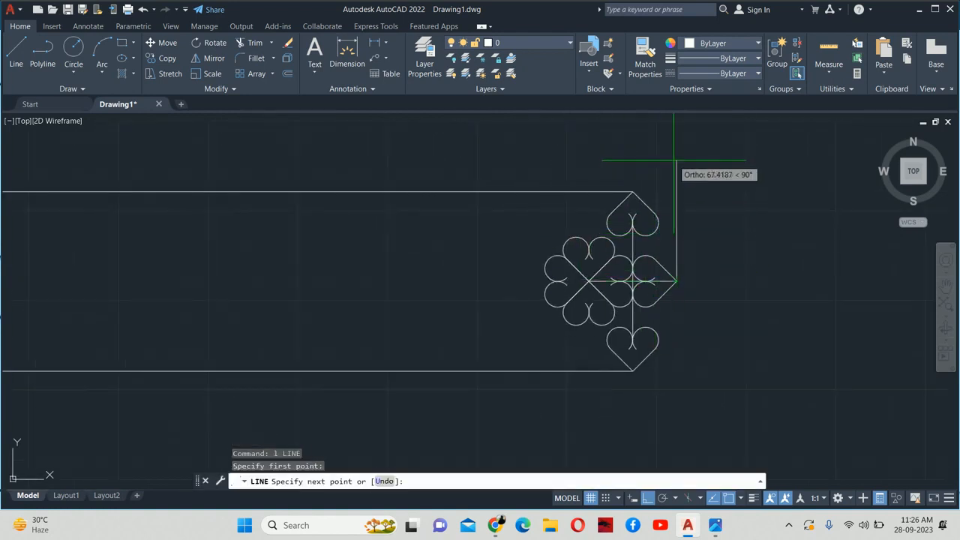
pyautogui.write('50')
pyautogui.press('Return')
pyautogui.click(633, 192)
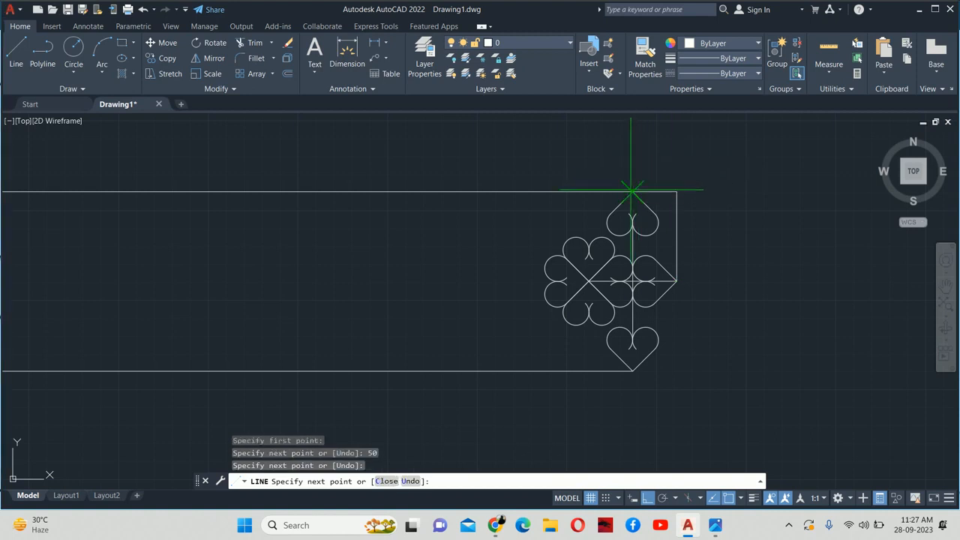
pyautogui.press('Escape')
pyautogui.press('Escape')
# Draw a line 50 units down from the same sideways heart's tip, continuing to the lower heart's tip
pyautogui.press('Return')
pyautogui.click(676, 281)
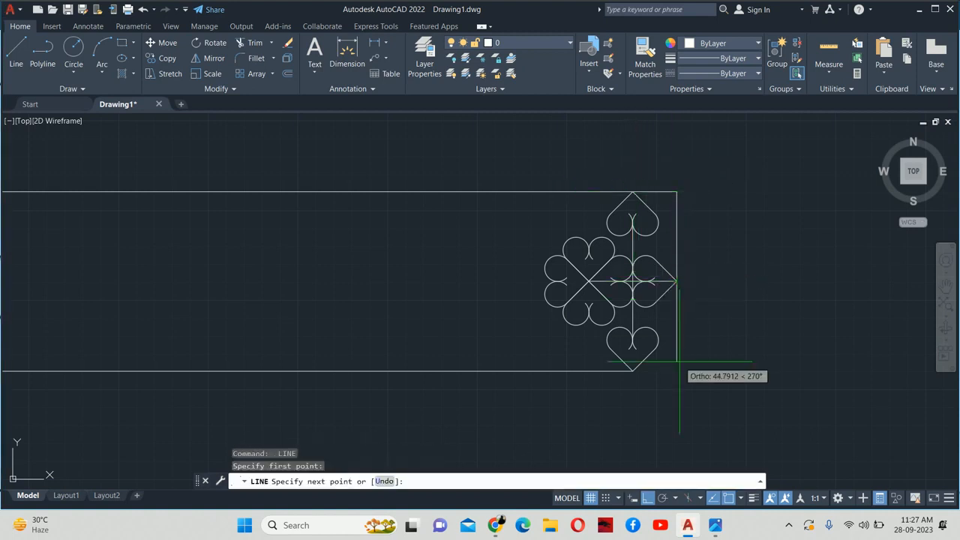
pyautogui.write('50')
pyautogui.press('Return')
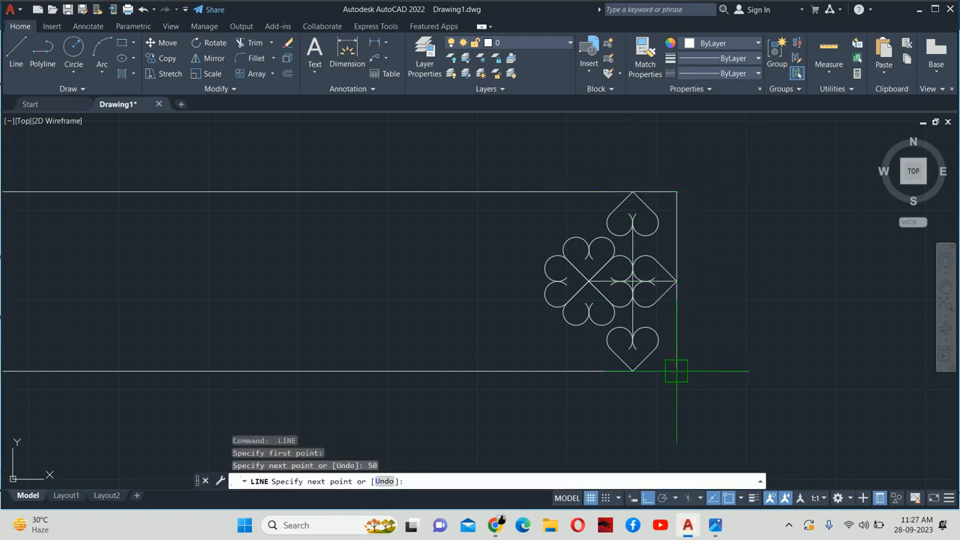
pyautogui.click(632, 370)
pyautogui.press('Return')
pyautogui.press('Escape')
pyautogui.press('Escape')
# Compare the closed end of the border with the reference image to see how the heart pattern repeats along the grill
pyautogui.scroll(-2, 675, 330)
pyautogui.scroll(4, 611, 278)
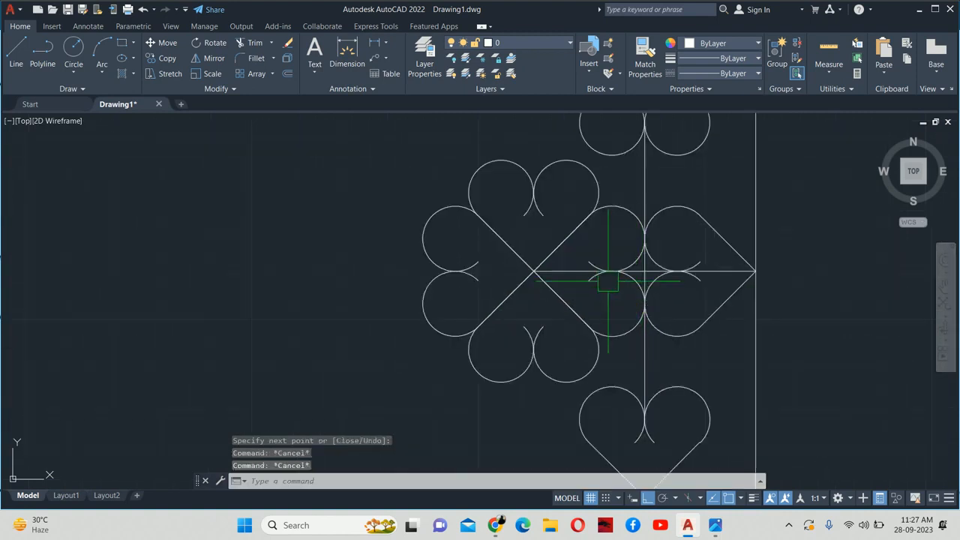
pyautogui.moveTo(611, 278); pyautogui.dragTo(681, 261, button='middle')
pyautogui.scroll(-3, 803, 325)
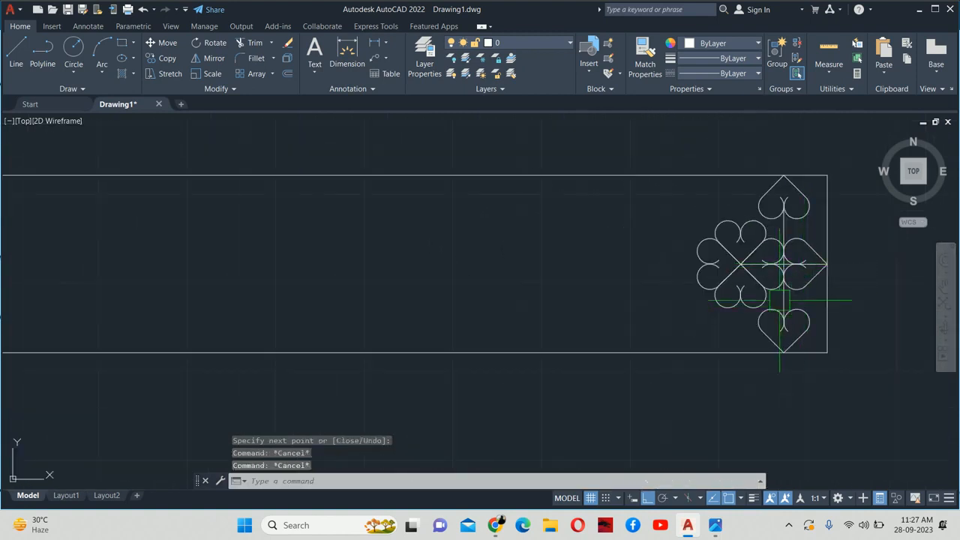
pyautogui.hotkey('alt', 'Tab')
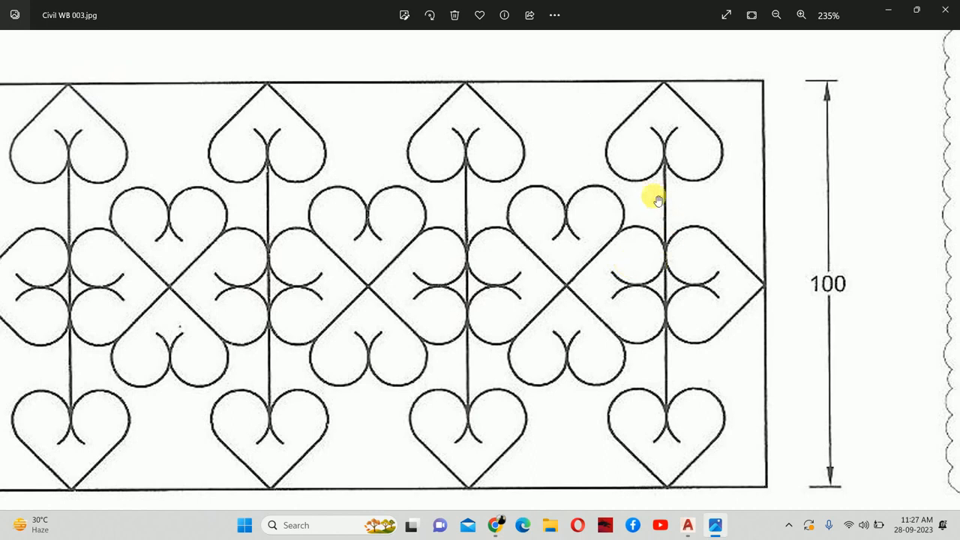
pyautogui.scroll(-2, 644, 229)
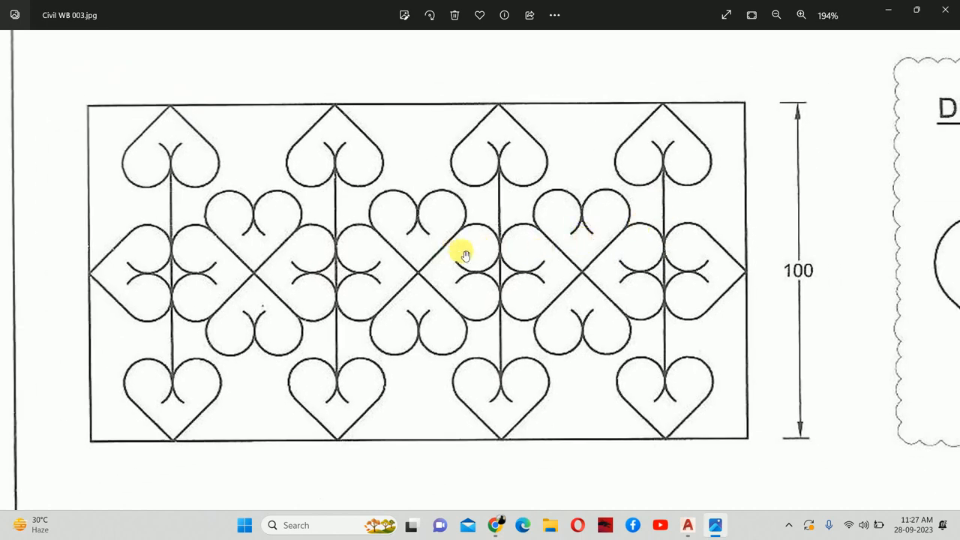
pyautogui.click(887, 9)
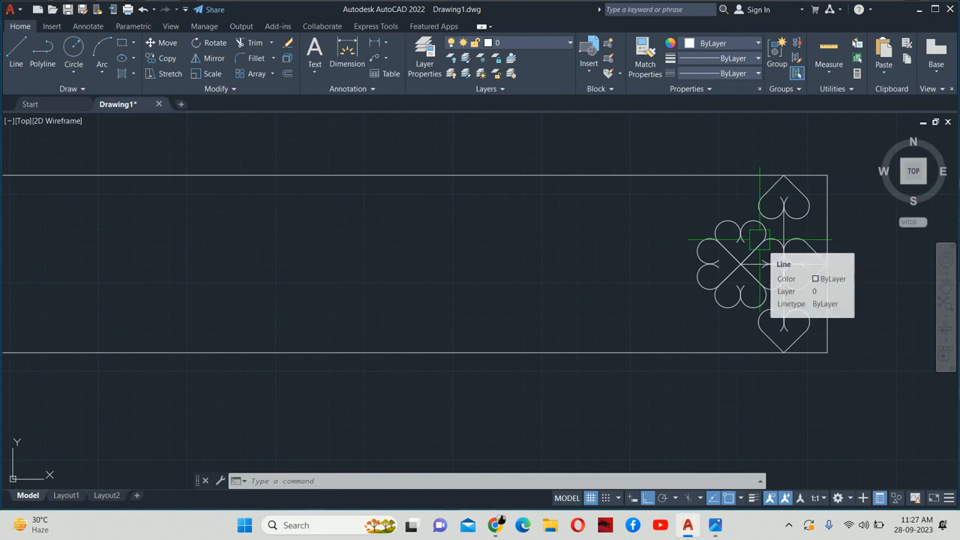
# Try mirroring the four-heart cluster, vertical bar and its upper and lower hearts about a vertical axis at the cluster's outer quadrant, and undo it
pyautogui.moveTo(760, 241); pyautogui.dragTo(761, 273, button='middle')
pyautogui.write('i')
pyautogui.press('Return')
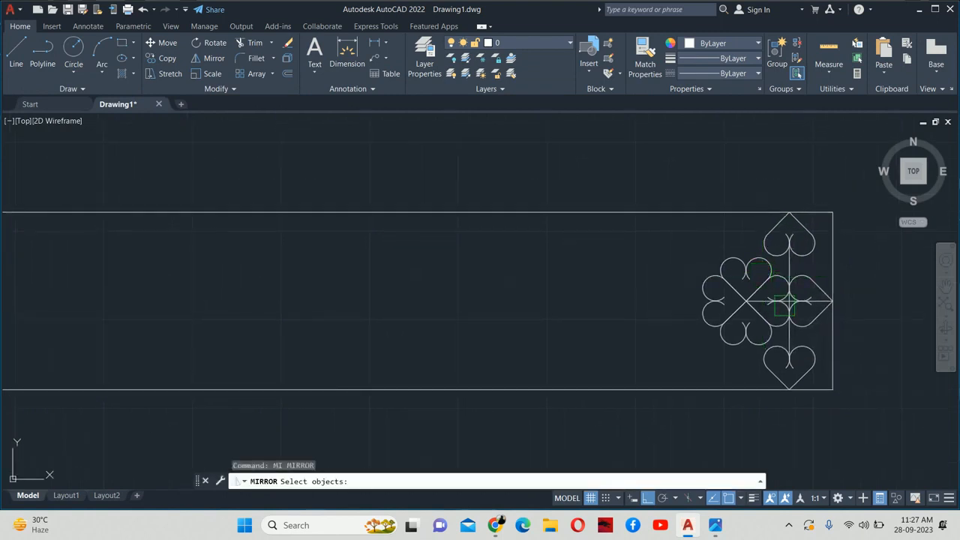
pyautogui.scroll(4, 827, 313)
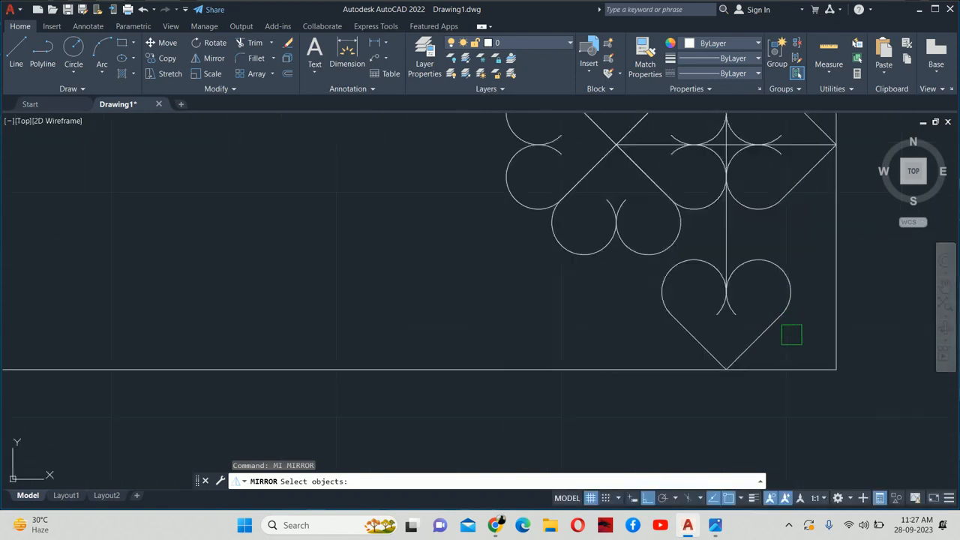
pyautogui.click(797, 342)
pyautogui.click(488, 209)
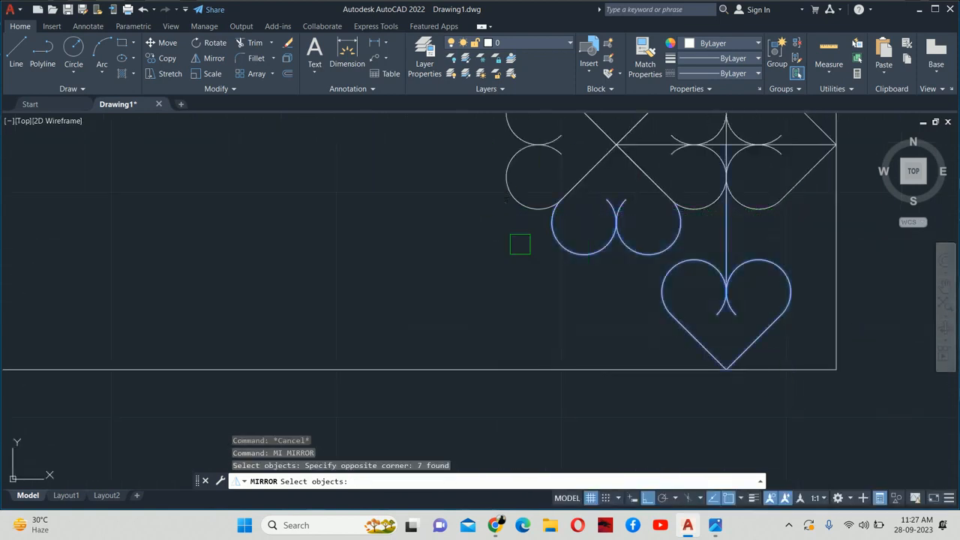
pyautogui.scroll(-4, 532, 182)
pyautogui.scroll(3, 546, 218)
pyautogui.click(528, 225)
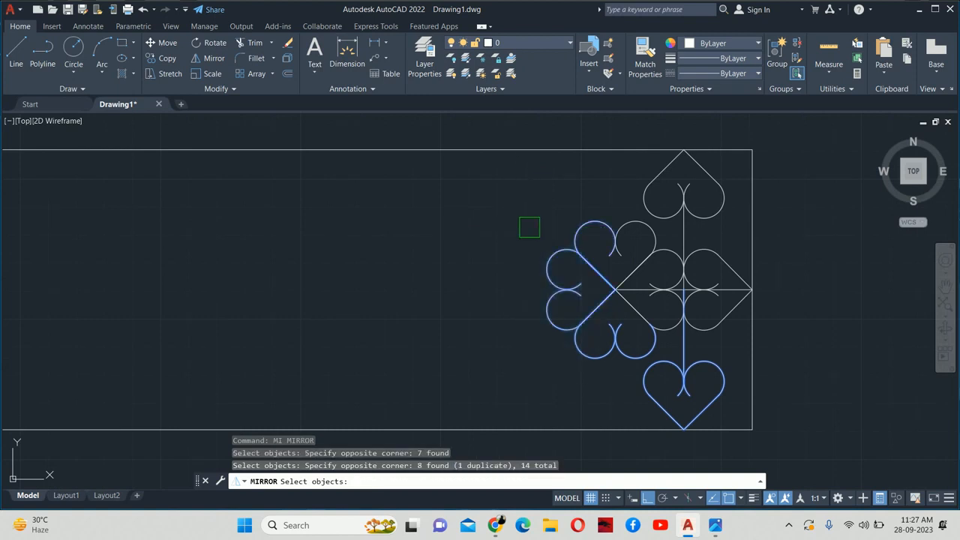
pyautogui.scroll(2, 755, 222)
pyautogui.click(697, 239)
pyautogui.scroll(-3, 455, 203)
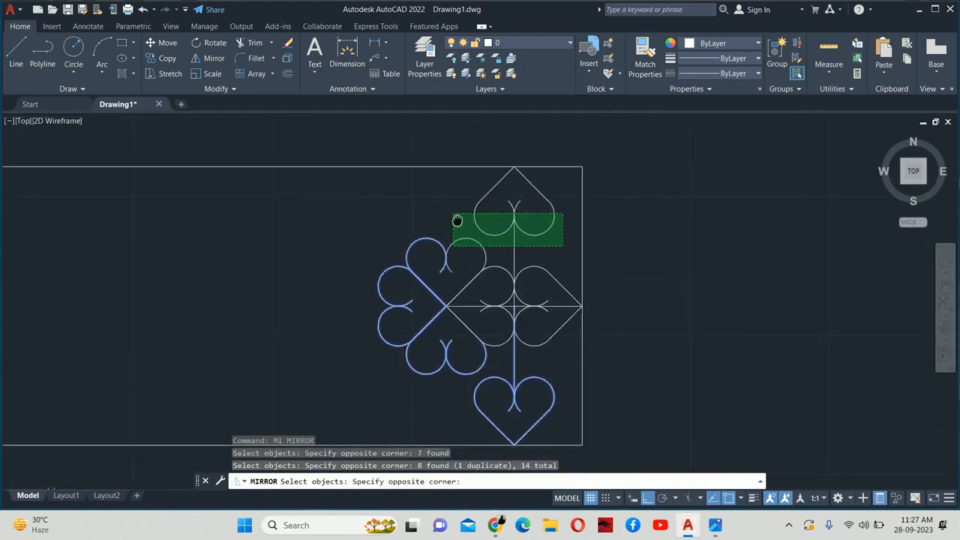
pyautogui.click(428, 195)
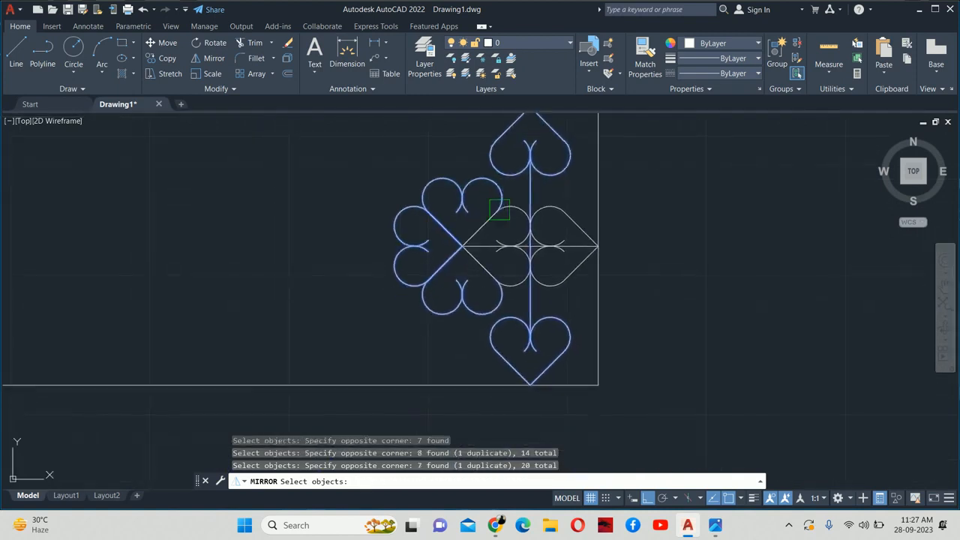
pyautogui.scroll(5, 491, 339)
pyautogui.click(507, 292)
pyautogui.click(378, 399)
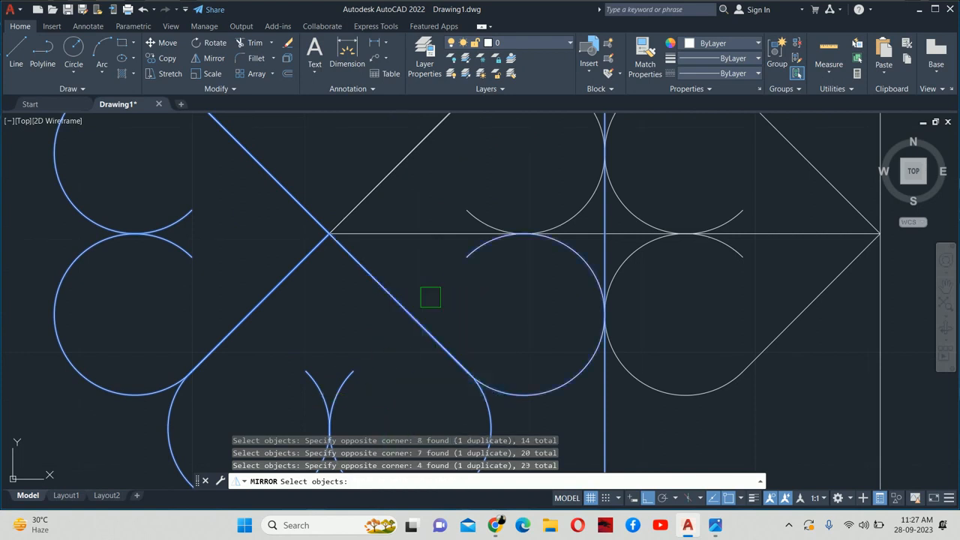
pyautogui.moveTo(440, 212); pyautogui.dragTo(460, 345, button='middle')
pyautogui.click(524, 302)
pyautogui.click(426, 183)
pyautogui.scroll(-5, 426, 183)
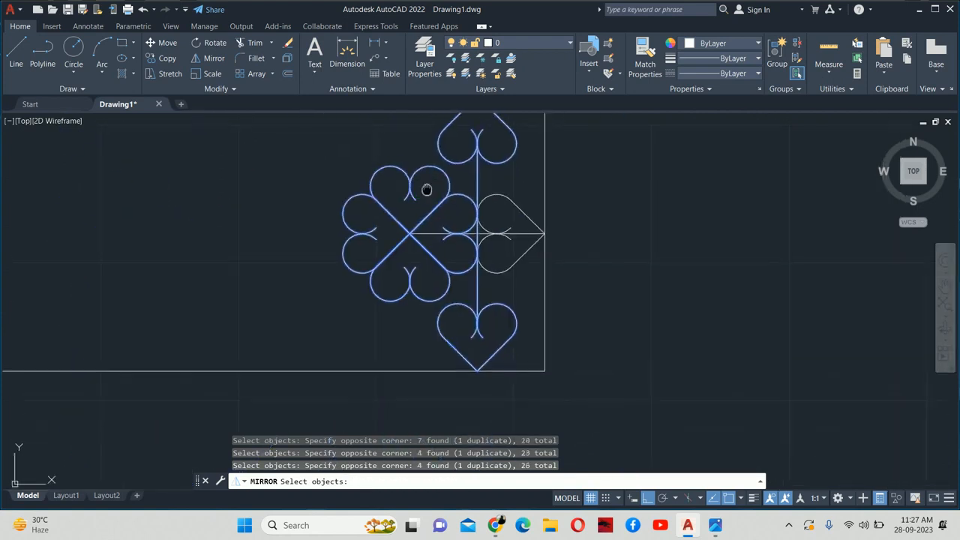
pyautogui.moveTo(428, 189); pyautogui.dragTo(543, 235, button='middle')
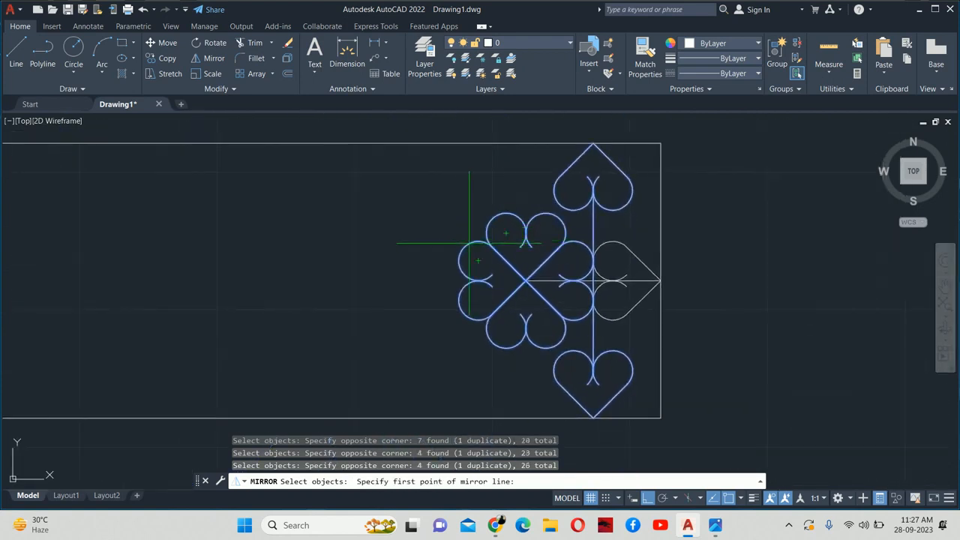
pyautogui.scroll(5, 458, 261)
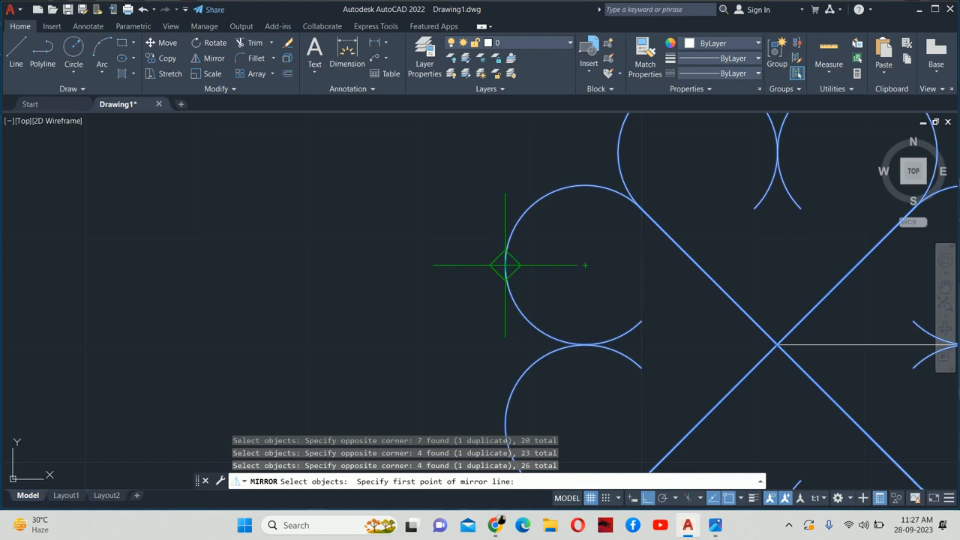
pyautogui.click(505, 265)
pyautogui.scroll(-5, 505, 247)
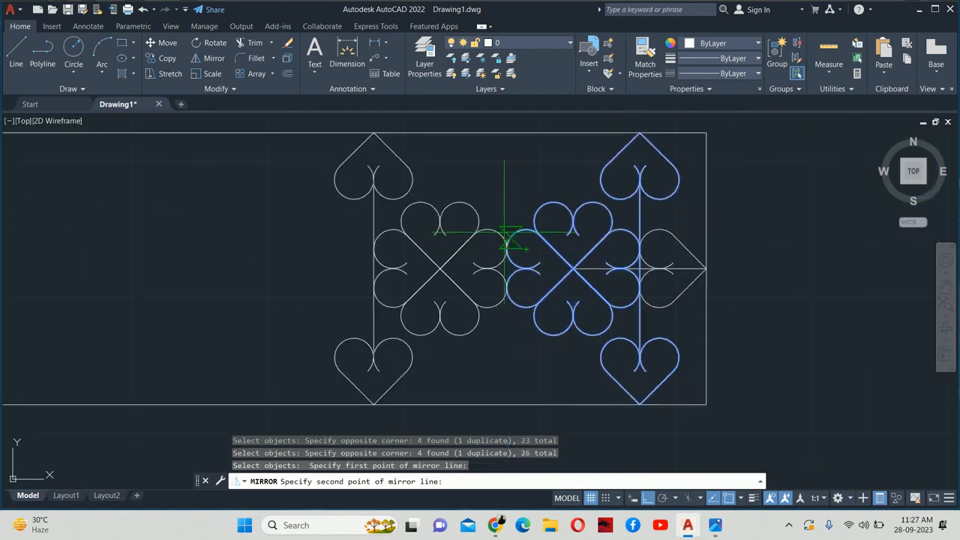
pyautogui.click(491, 184)
pyautogui.press('Escape')
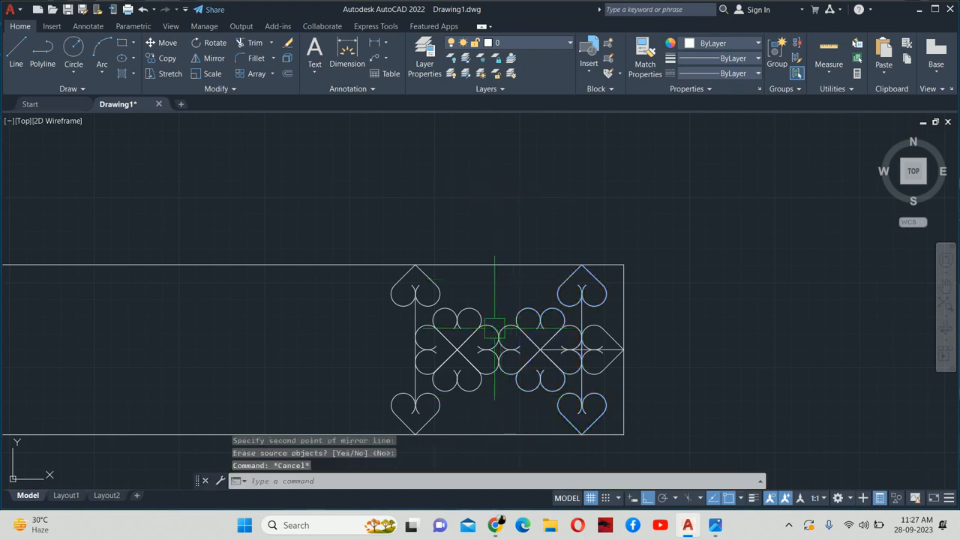
pyautogui.hotkey('ctrl', 'z')
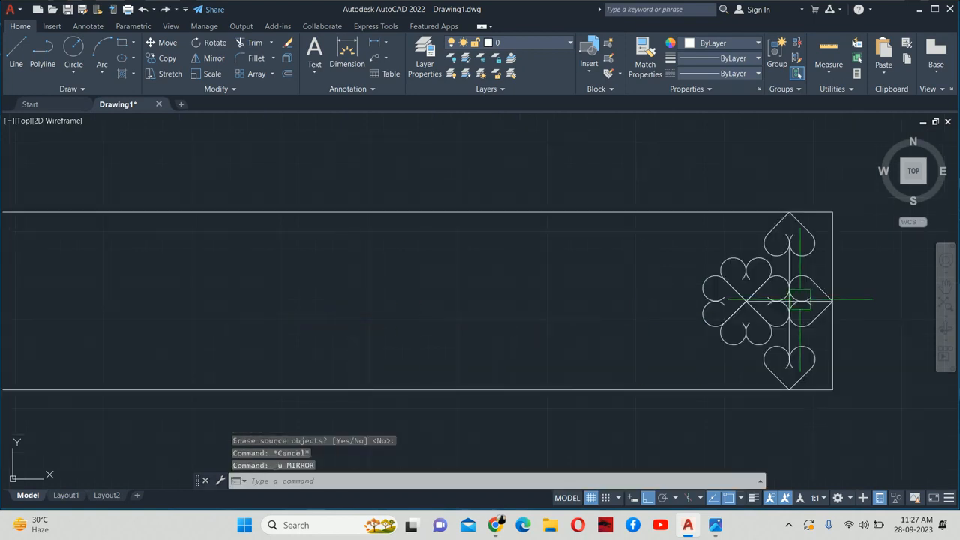
# Start a copy and select the lower heart, the vertical bar and the lower and outer hearts of the four-heart cluster
pyautogui.write('co')
pyautogui.press('Return')
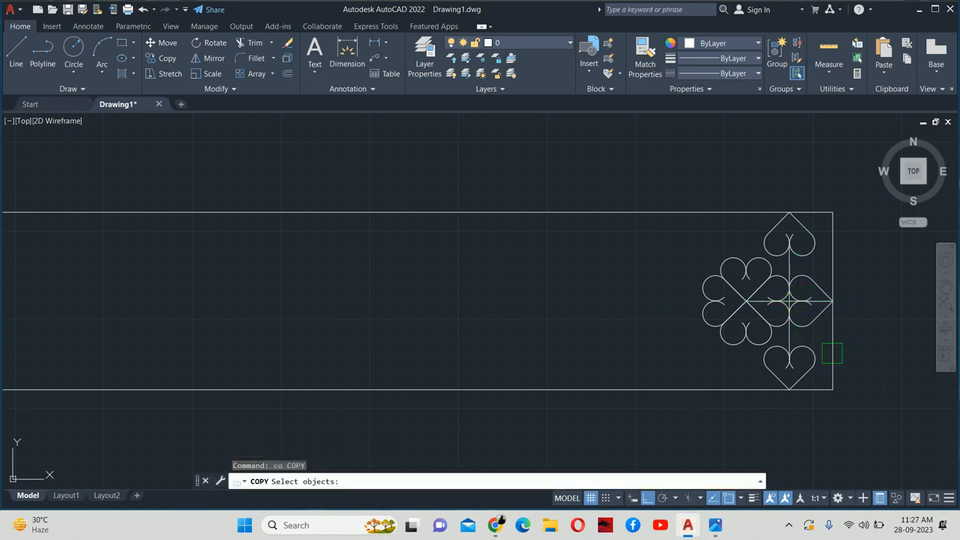
pyautogui.scroll(5, 800, 356)
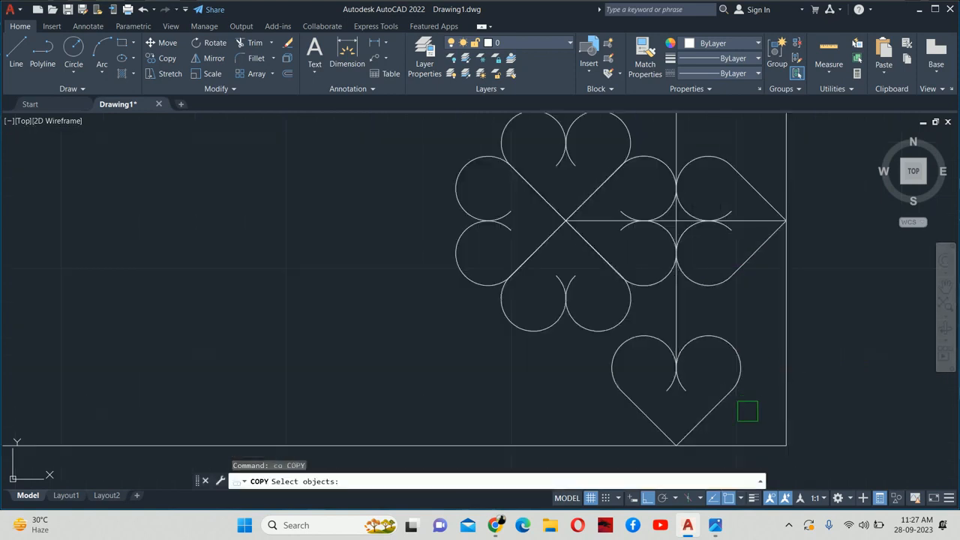
pyautogui.click(742, 425)
pyautogui.click(428, 292)
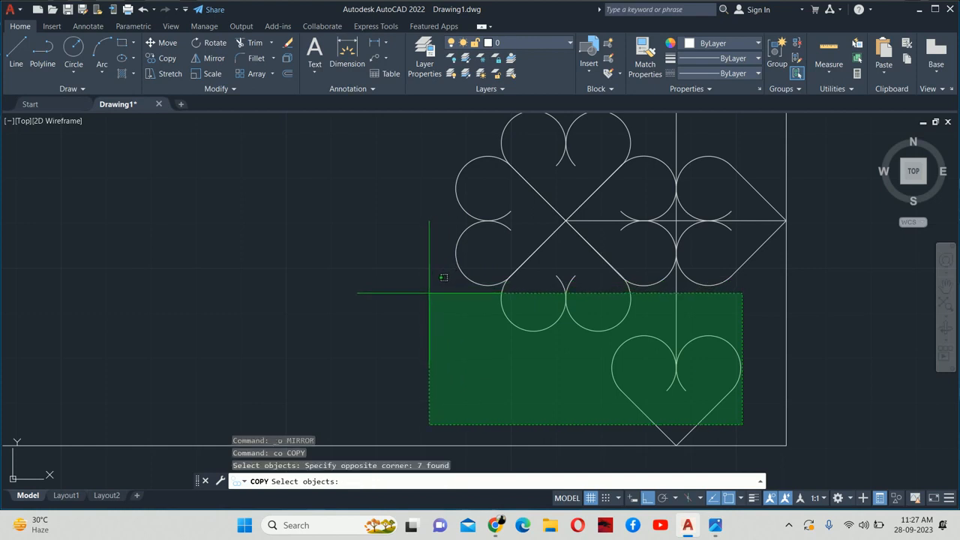
pyautogui.click(559, 367)
pyautogui.scroll(-2, 454, 240)
pyautogui.scroll(1, 450, 243)
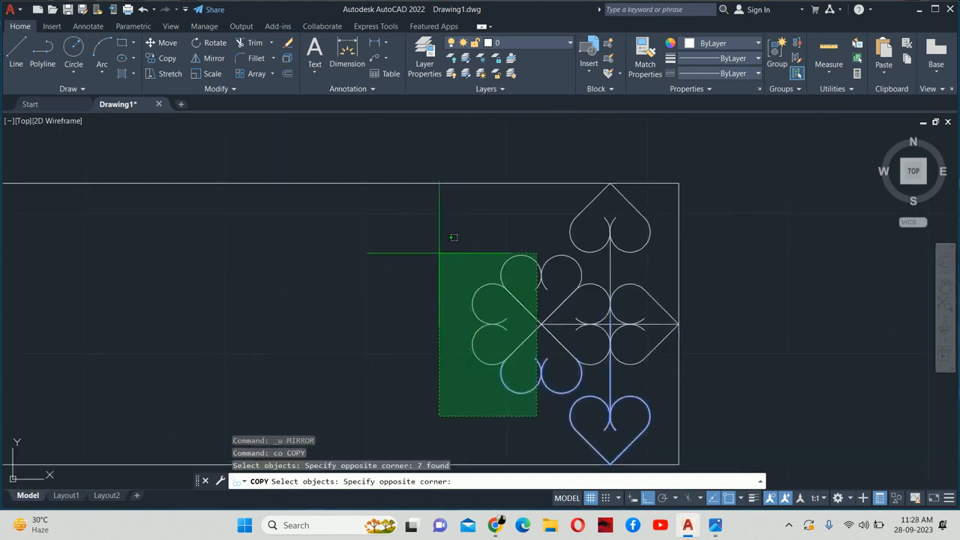
pyautogui.click(441, 255)
pyautogui.scroll(3, 593, 361)
pyautogui.click(592, 361)
pyautogui.click(564, 273)
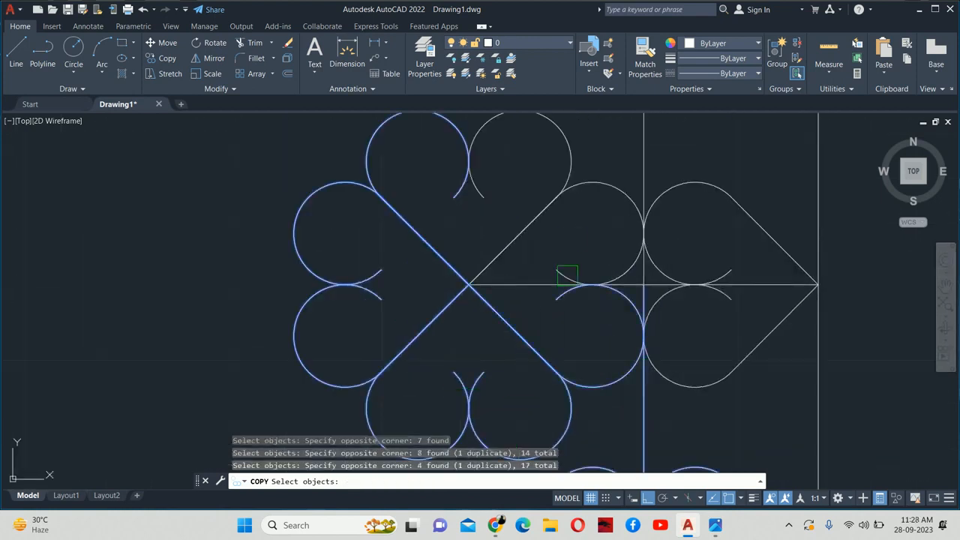
# Add the cluster's remaining heart parts and the upper heart to the copy selection, leaving out the heart that touches the border's closed end
pyautogui.moveTo(564, 274); pyautogui.dragTo(578, 313, button='middle')
pyautogui.click(591, 306)
pyautogui.click(457, 166)
pyautogui.moveTo(413, 165); pyautogui.dragTo(340, 278, button='middle')
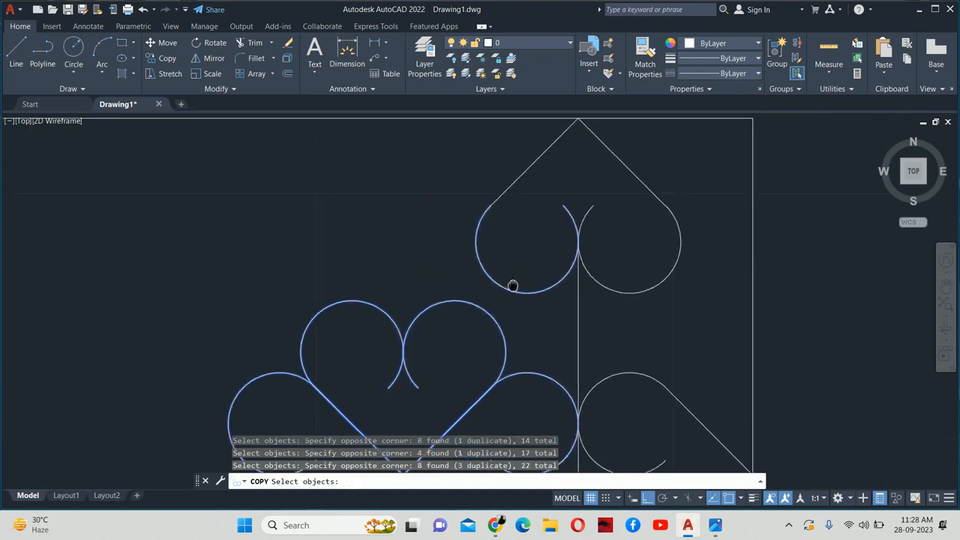
pyautogui.click(693, 335)
pyautogui.scroll(-6, 434, 208)
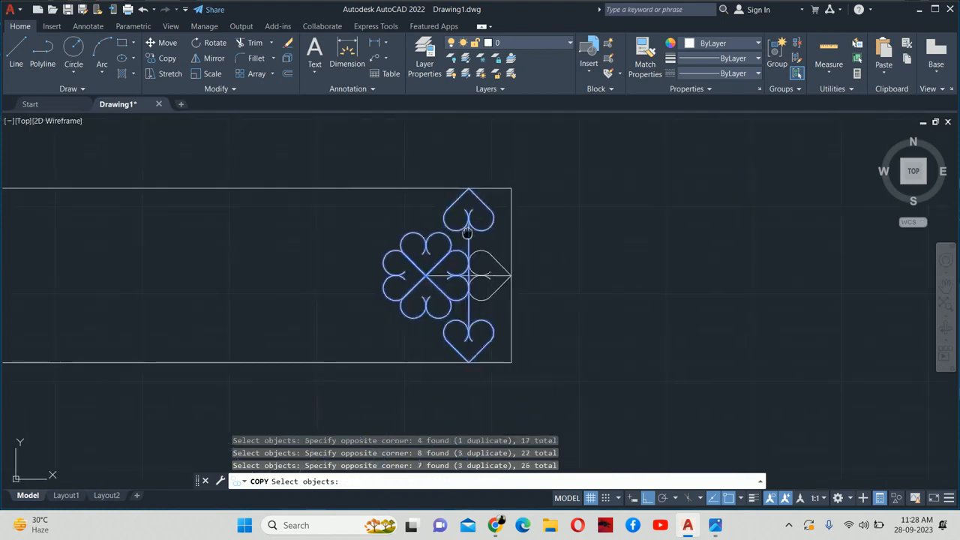
pyautogui.moveTo(470, 275); pyautogui.dragTo(478, 214, button='middle')
pyautogui.scroll(4, 491, 237)
pyautogui.moveTo(472, 251); pyautogui.dragTo(626, 277, button='middle')
pyautogui.scroll(-2, 626, 278)
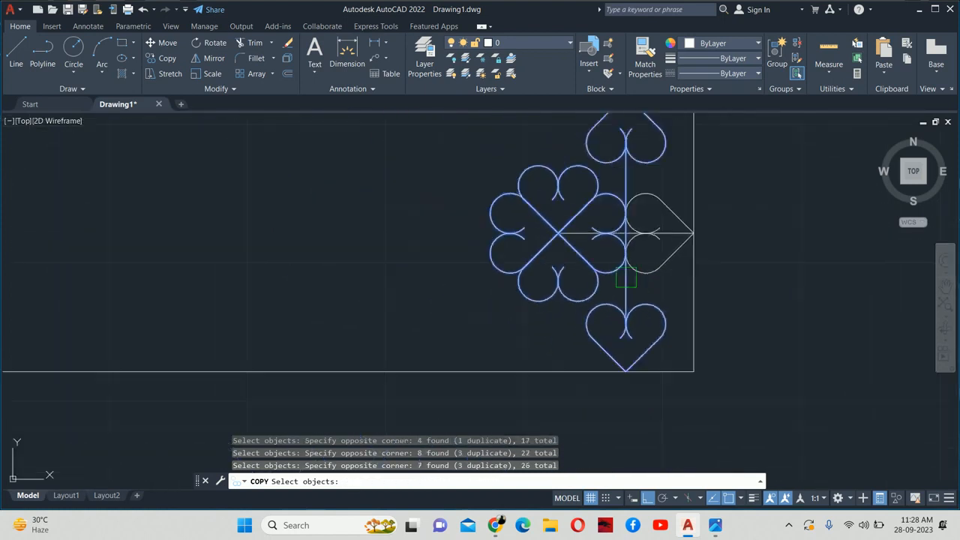
pyautogui.moveTo(581, 248); pyautogui.dragTo(620, 274, button='middle')
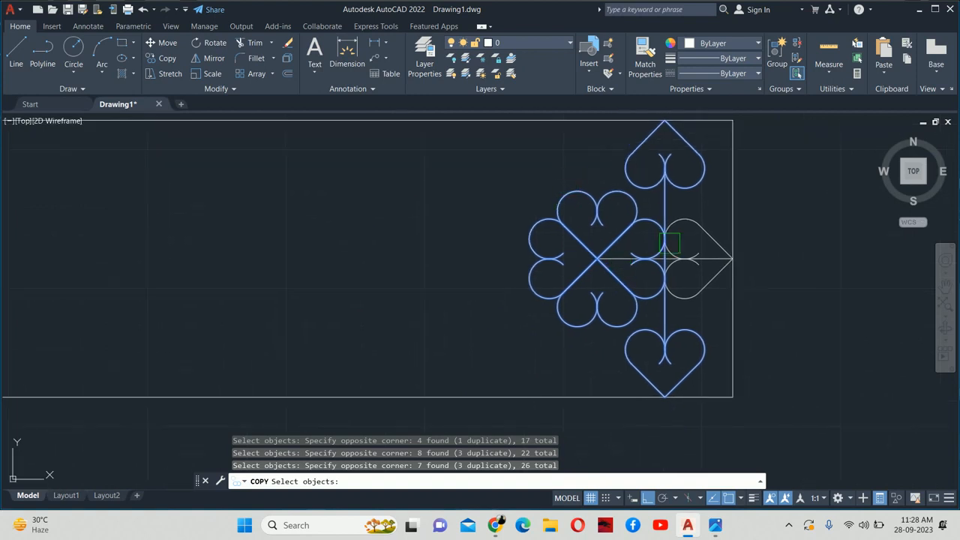
pyautogui.press('Return')
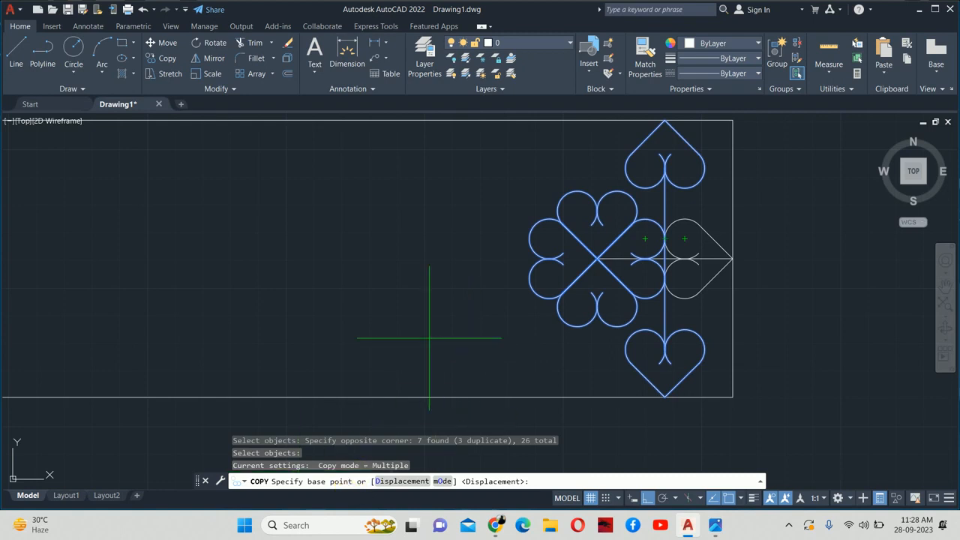
# Copy the selection three times along the border, from the end heart's tip to the centre of each successive four-heart cluster
pyautogui.hotkey('alt', 'Tab')
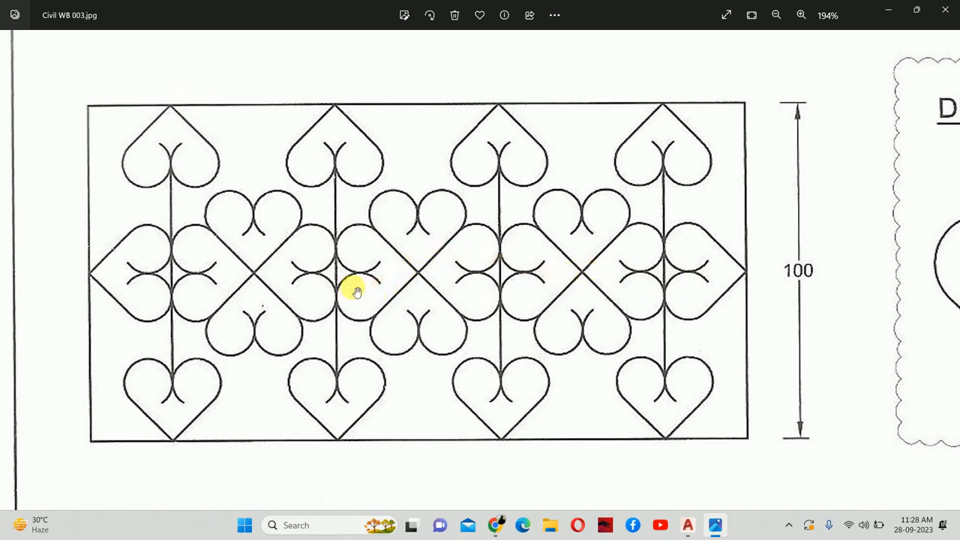
pyautogui.hotkey('alt', 'Tab')
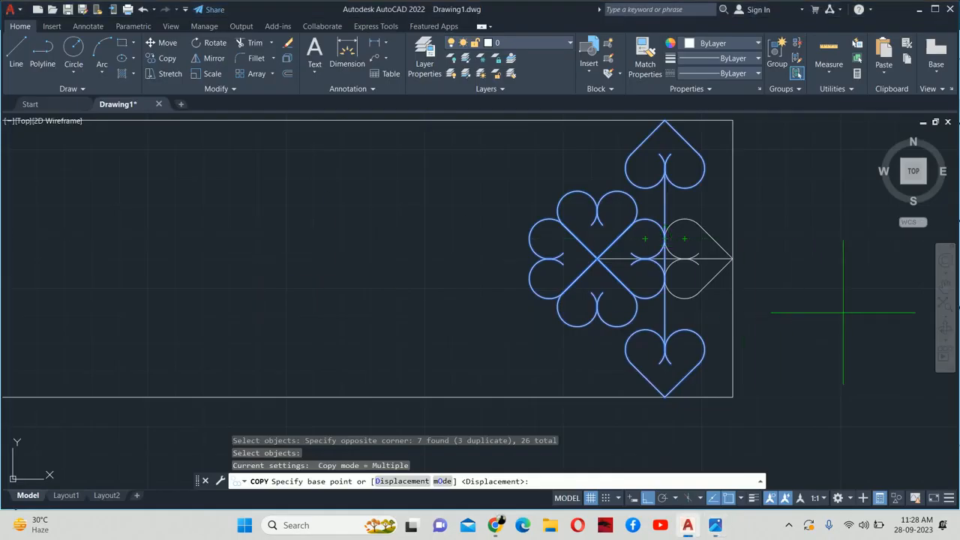
pyautogui.scroll(2, 725, 254)
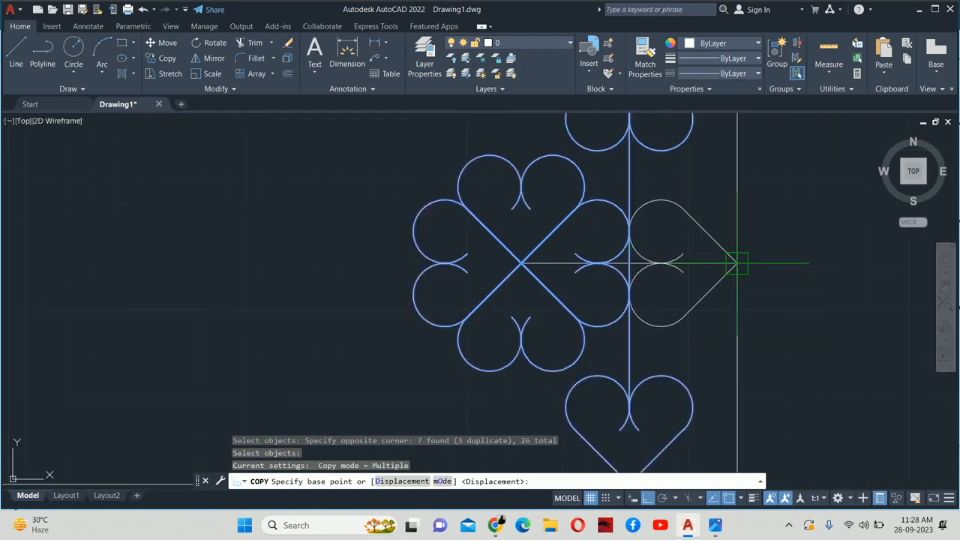
pyautogui.click(736, 263)
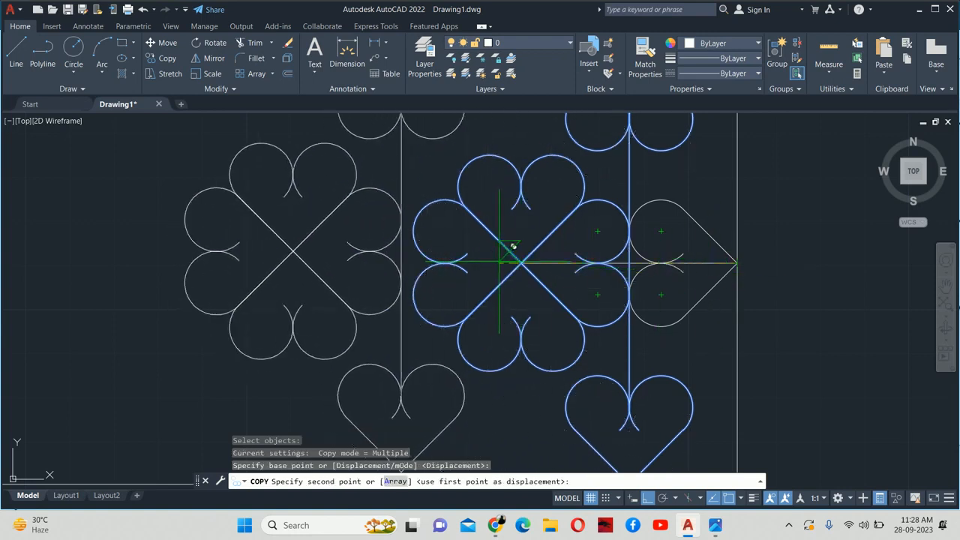
pyautogui.click(536, 248)
pyautogui.scroll(-2, 510, 262)
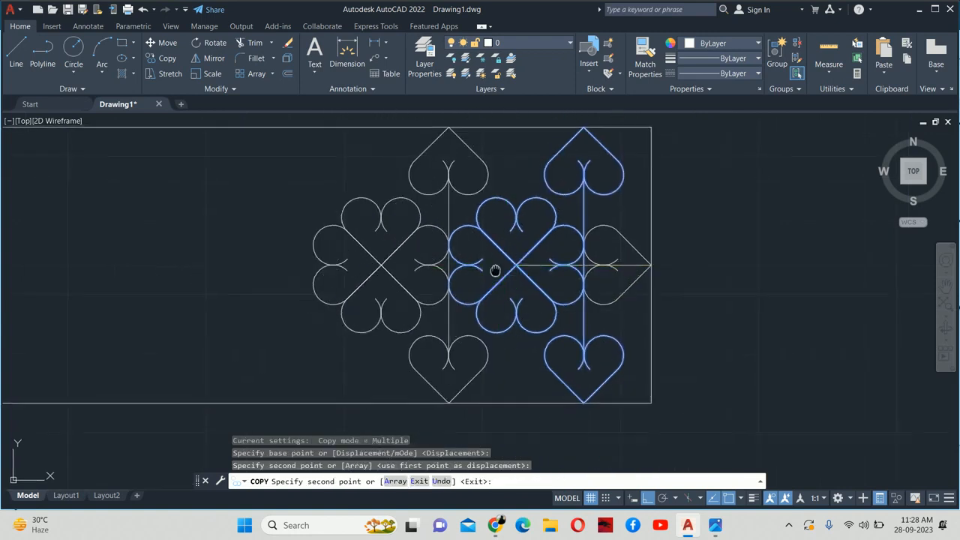
pyautogui.moveTo(493, 267); pyautogui.dragTo(718, 311, button='middle')
pyautogui.click(626, 299)
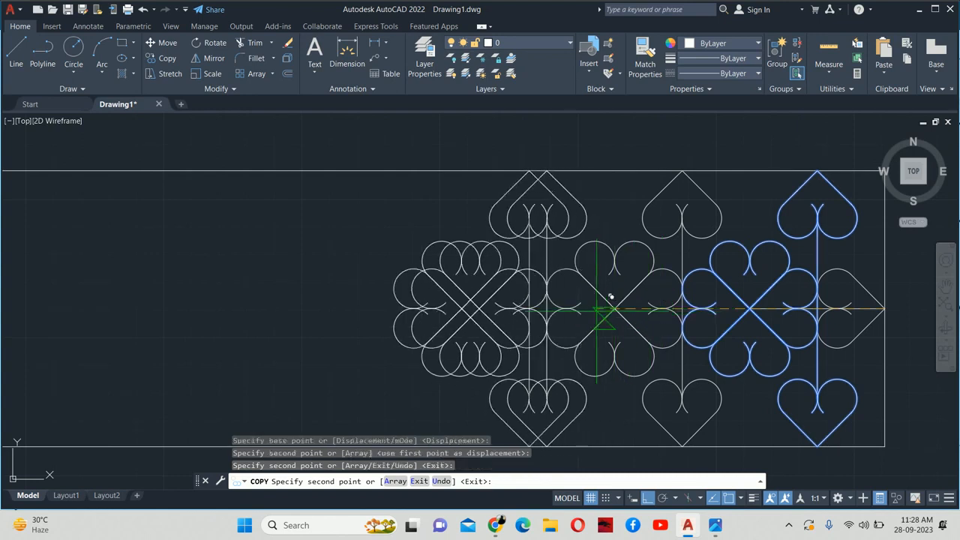
pyautogui.click(493, 285)
pyautogui.moveTo(493, 284); pyautogui.dragTo(598, 307, button='middle')
pyautogui.scroll(-2, 598, 308)
pyautogui.scroll(1, 578, 332)
pyautogui.press('Escape')
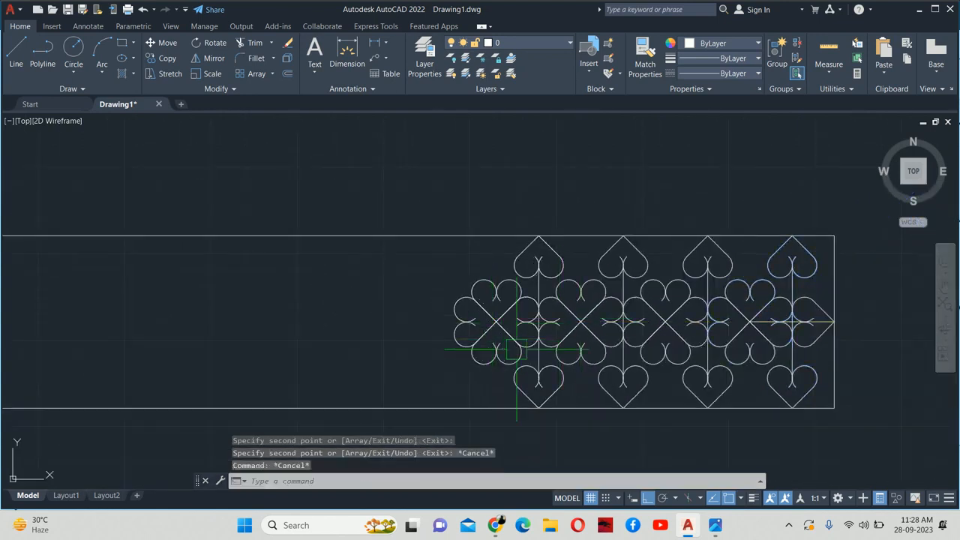
pyautogui.scroll(2, 488, 359)
pyautogui.click(503, 396)
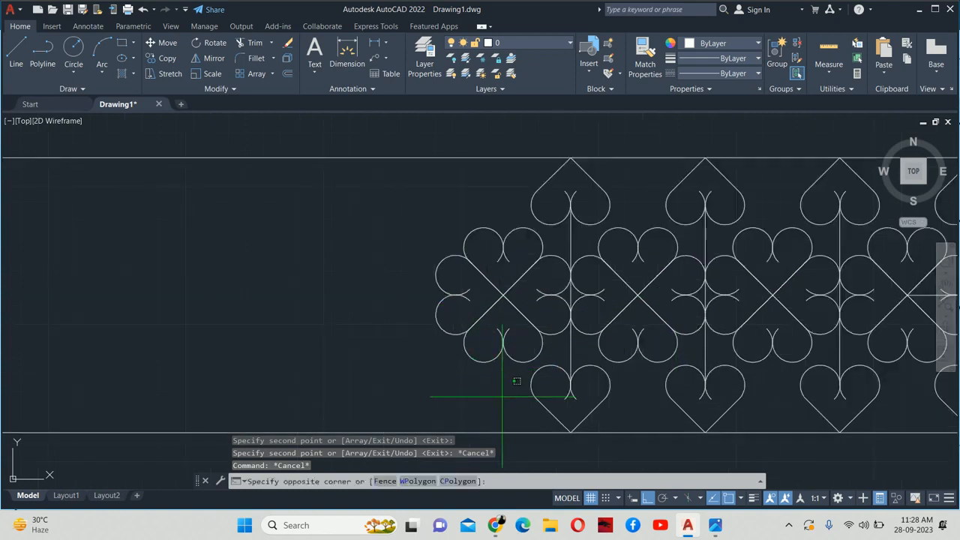
pyautogui.click(379, 242)
pyautogui.press('Escape')
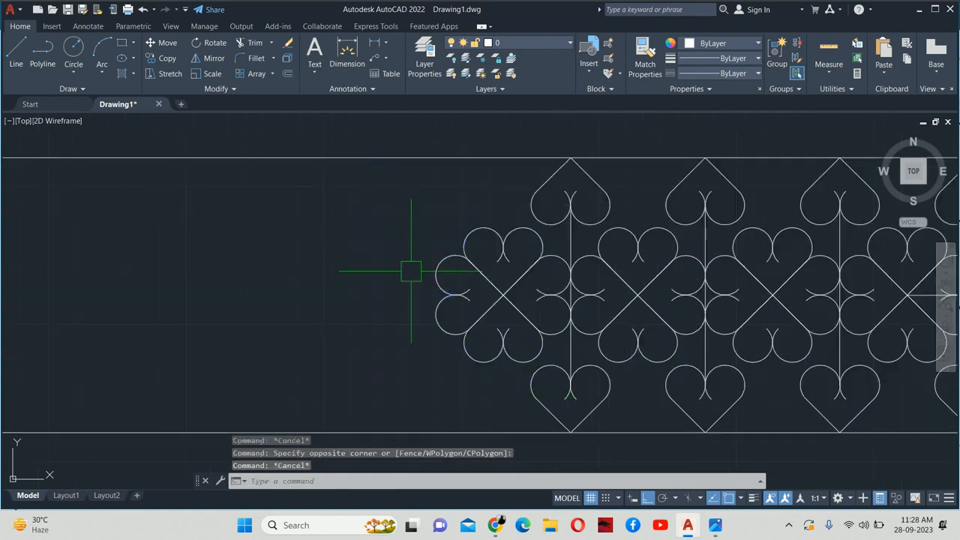
pyautogui.press('Escape')
# Delete the surplus hearts of the outermost cluster, keeping only its sideways heart next to the last vertical bar
pyautogui.click(395, 234)
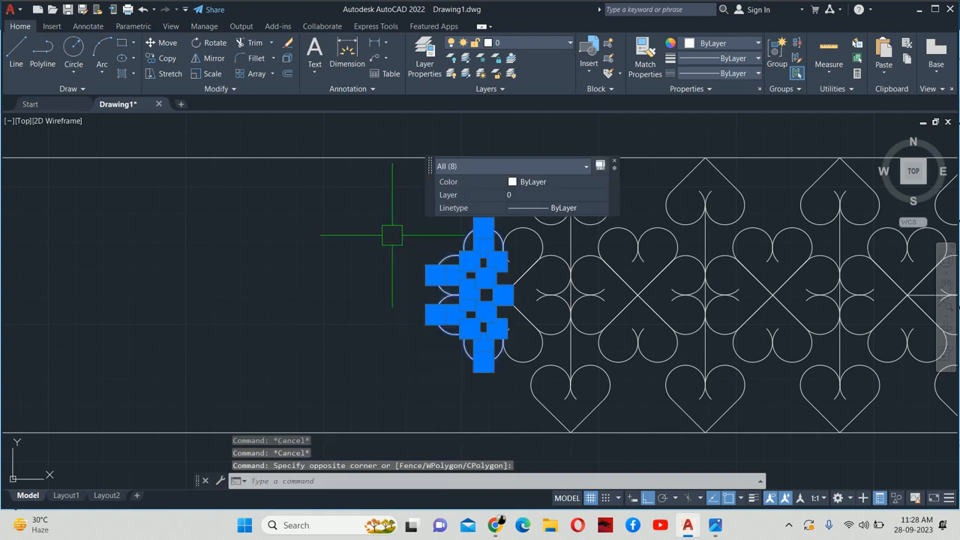
pyautogui.press('Delete')
pyautogui.click(502, 242)
pyautogui.press('Delete')
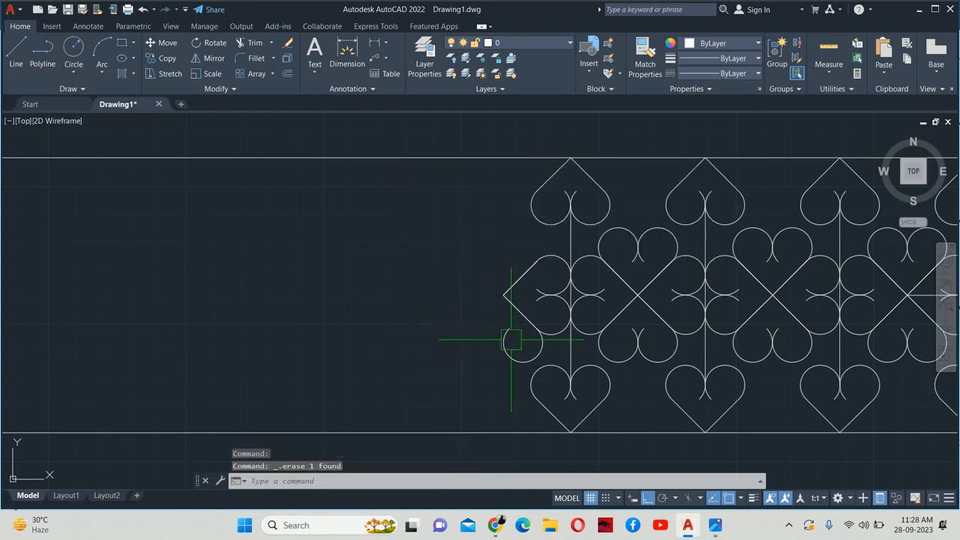
pyautogui.click(508, 347)
pyautogui.press('Delete')
pyautogui.scroll(-2, 476, 334)
pyautogui.moveTo(474, 330); pyautogui.dragTo(476, 303, button='middle')
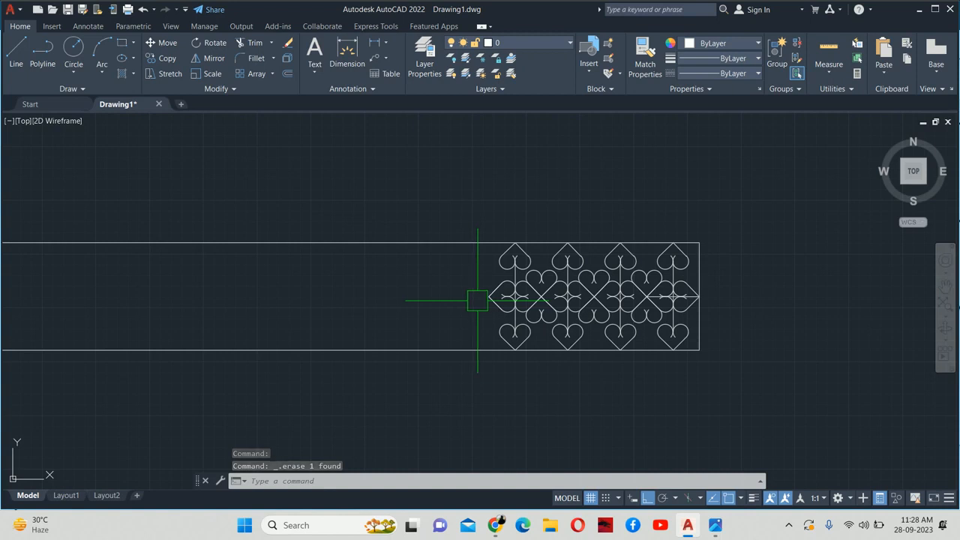
# Draw a vertical line from the tip of the outermost sideways heart up past the border's upper edge
pyautogui.write('l')
pyautogui.press('Return')
pyautogui.click(489, 297)
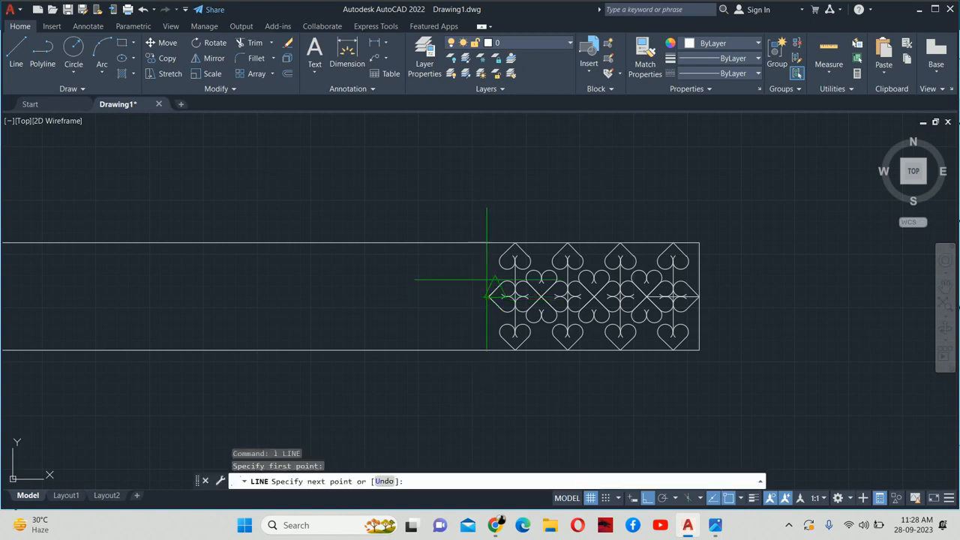
pyautogui.click(489, 179)
pyautogui.press('Escape')
# Extend the vertical line down to the border's lower edge and trim the excess line and border edges to close the rectangle
pyautogui.scroll(2, 484, 300)
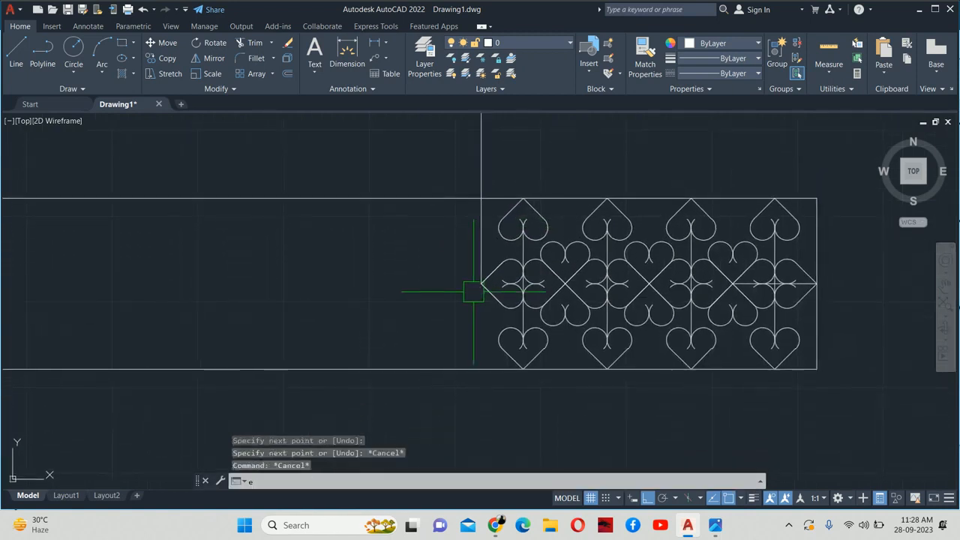
pyautogui.write('ex')
pyautogui.press('Return')
pyautogui.click(473, 283)
pyautogui.keyDown('shift'); pyautogui.click(460, 198); pyautogui.keyUp('shift')
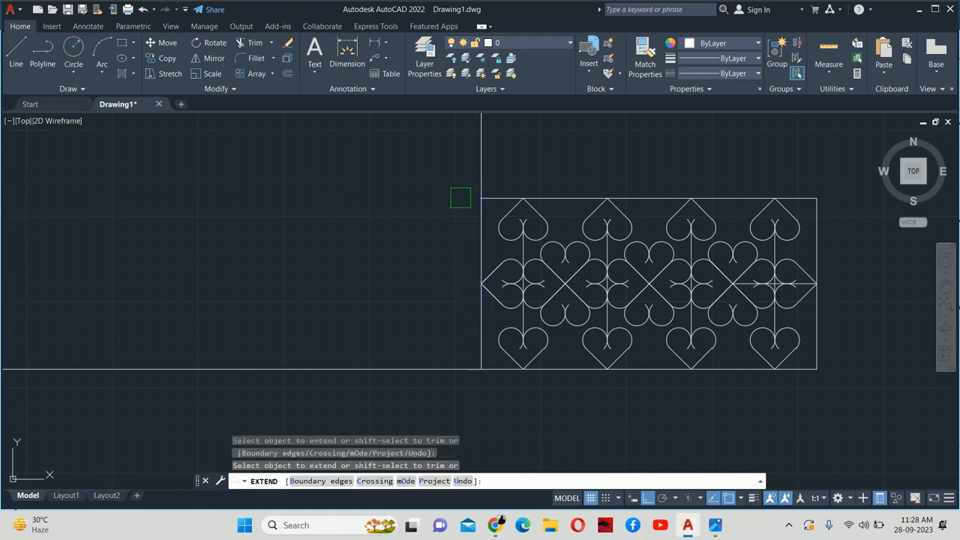
pyautogui.keyDown('shift'); pyautogui.click(425, 360); pyautogui.keyUp('shift')
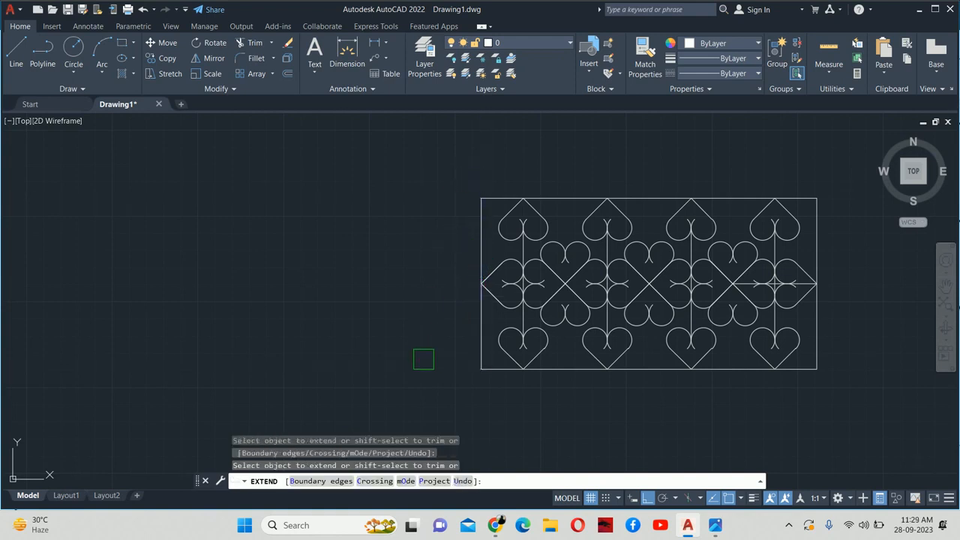
pyautogui.press('Escape')
pyautogui.press('Escape')
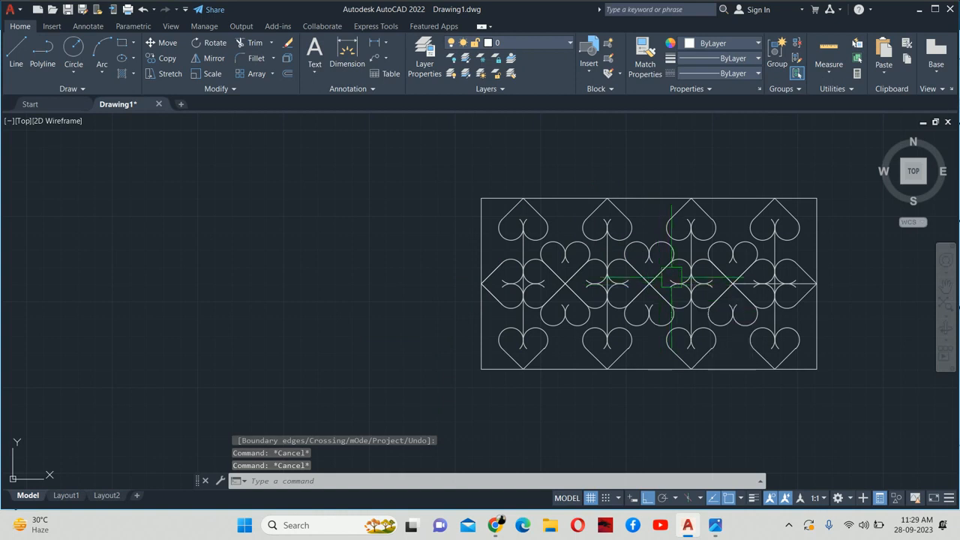
# Delete the horizontal construction line running from the nearest cluster's centre to the original end heart's tip
pyautogui.scroll(5, 700, 283)
pyautogui.click(815, 269)
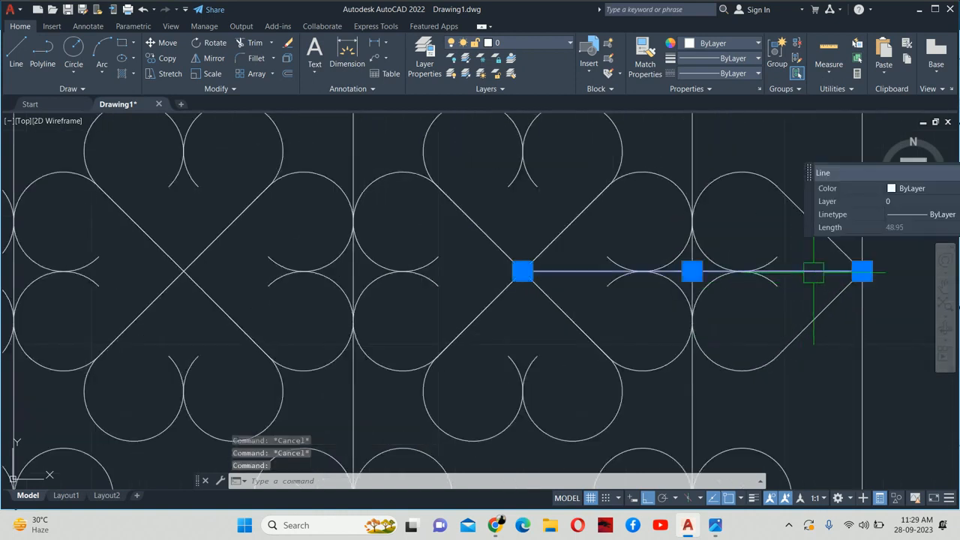
pyautogui.press('Delete')
pyautogui.scroll(-5, 780, 284)
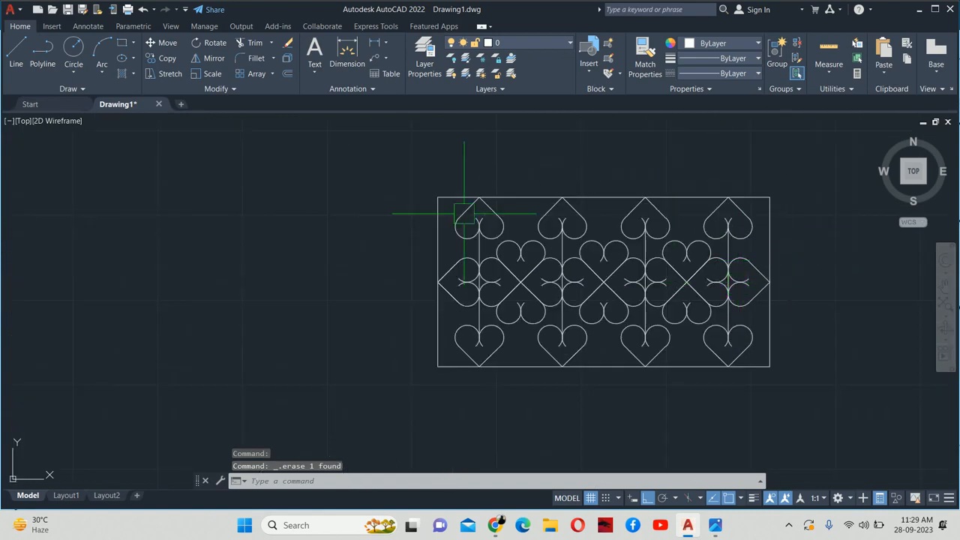
pyautogui.moveTo(803, 343); pyautogui.dragTo(612, 323, button='middle')
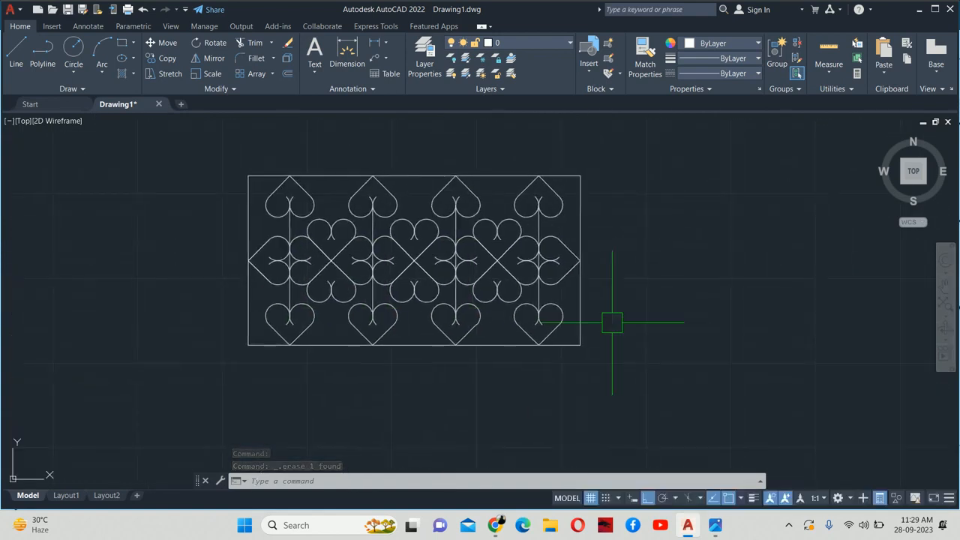
# Review the reference sheets Civil WB 003.jpg and Civil WB 004.jpg in the image viewer, and close the viewer
pyautogui.hotkey('alt', 'Tab')
pyautogui.scroll(-4, 622, 270)
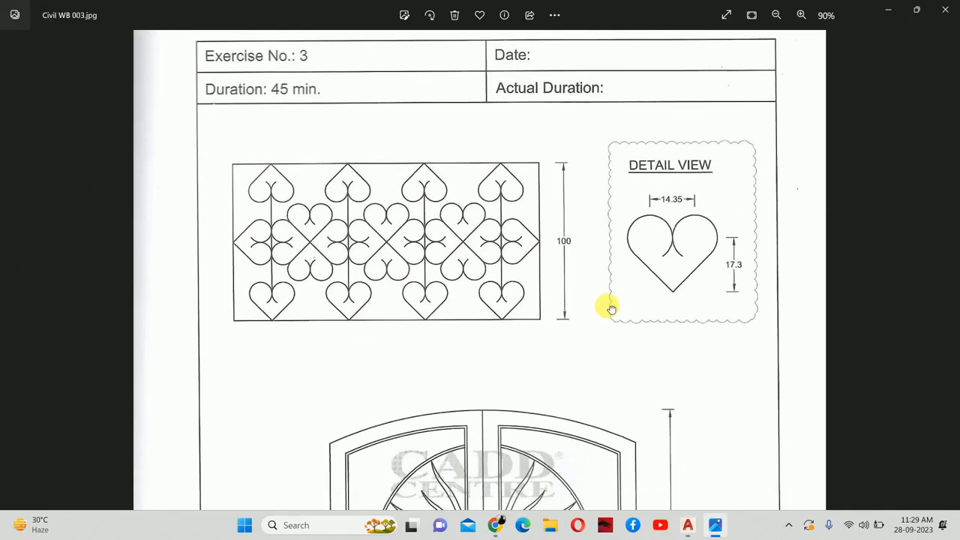
pyautogui.moveTo(611, 309); pyautogui.dragTo(611, 123)
pyautogui.scroll(-3, 585, 169)
pyautogui.moveTo(578, 220); pyautogui.dragTo(590, 140)
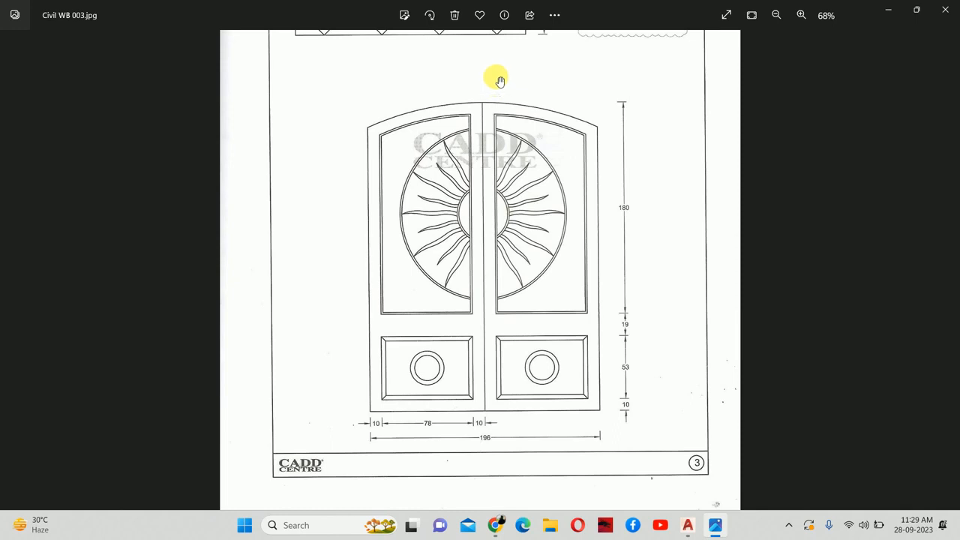
pyautogui.scroll(-3, 500, 81)
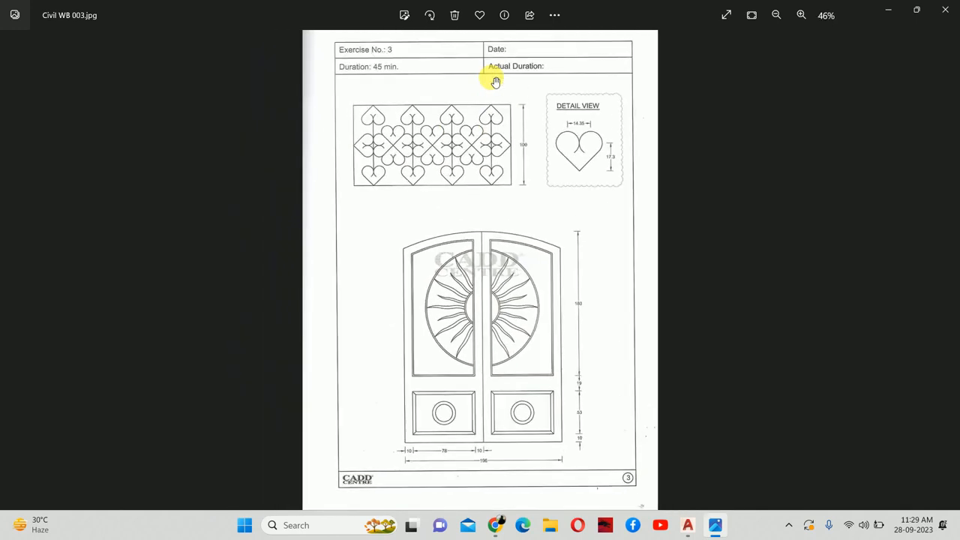
pyautogui.scroll(-1, 498, 80)
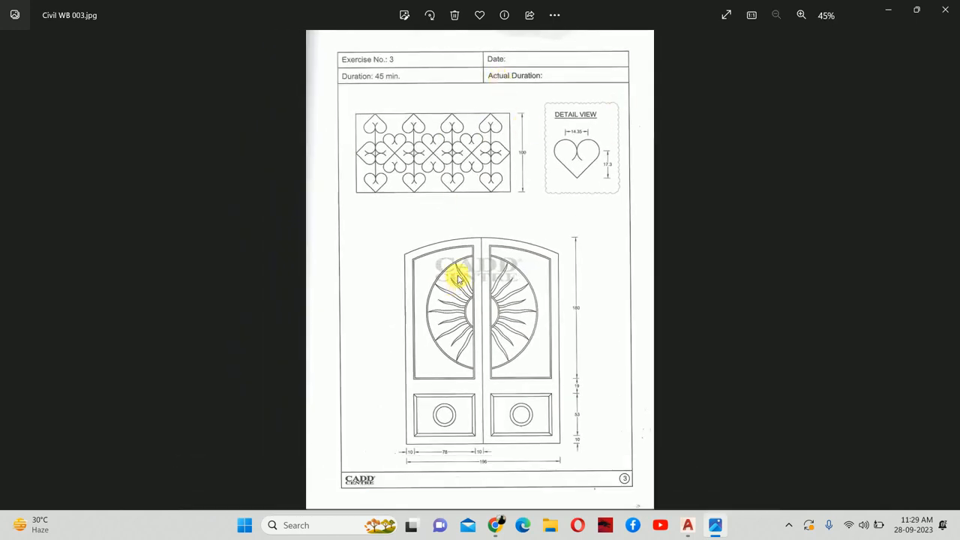
pyautogui.press('Right')
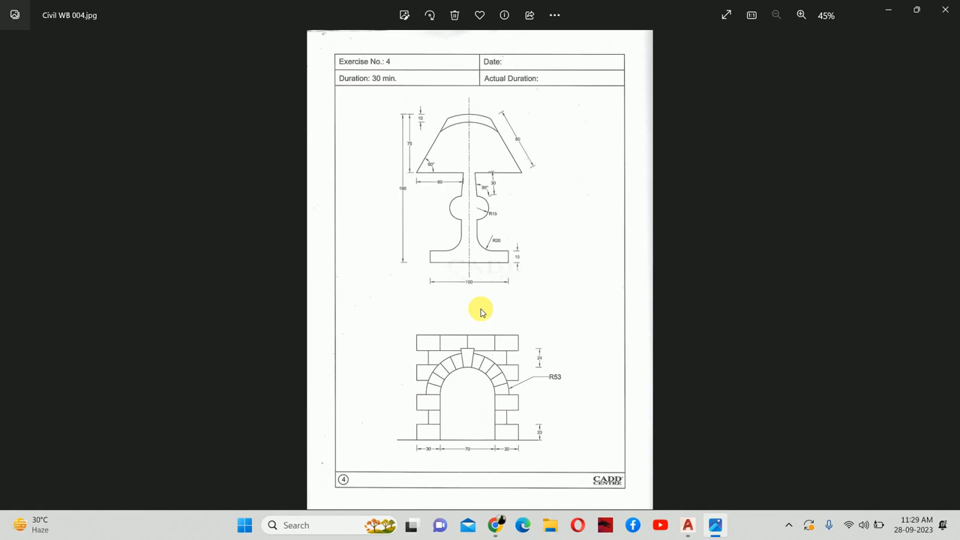
pyautogui.click(945, 9)
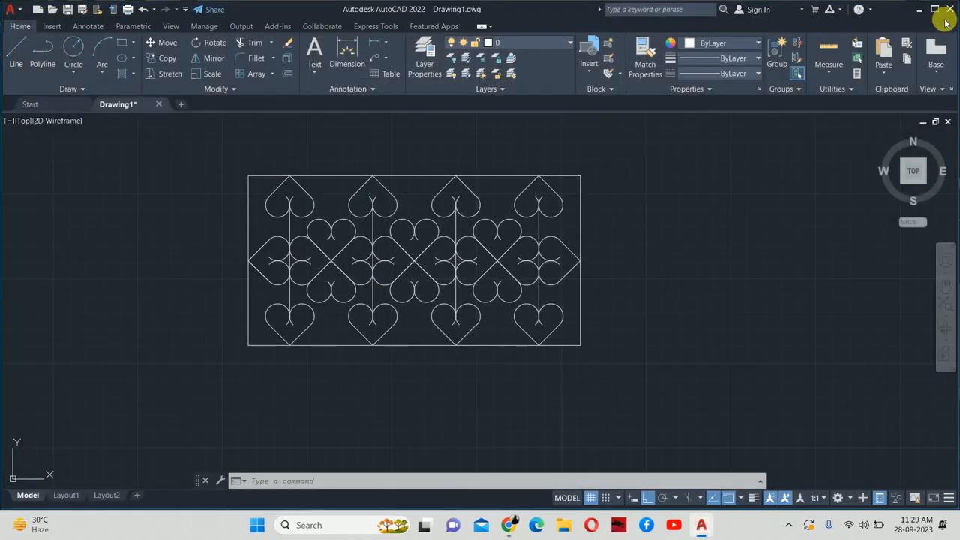